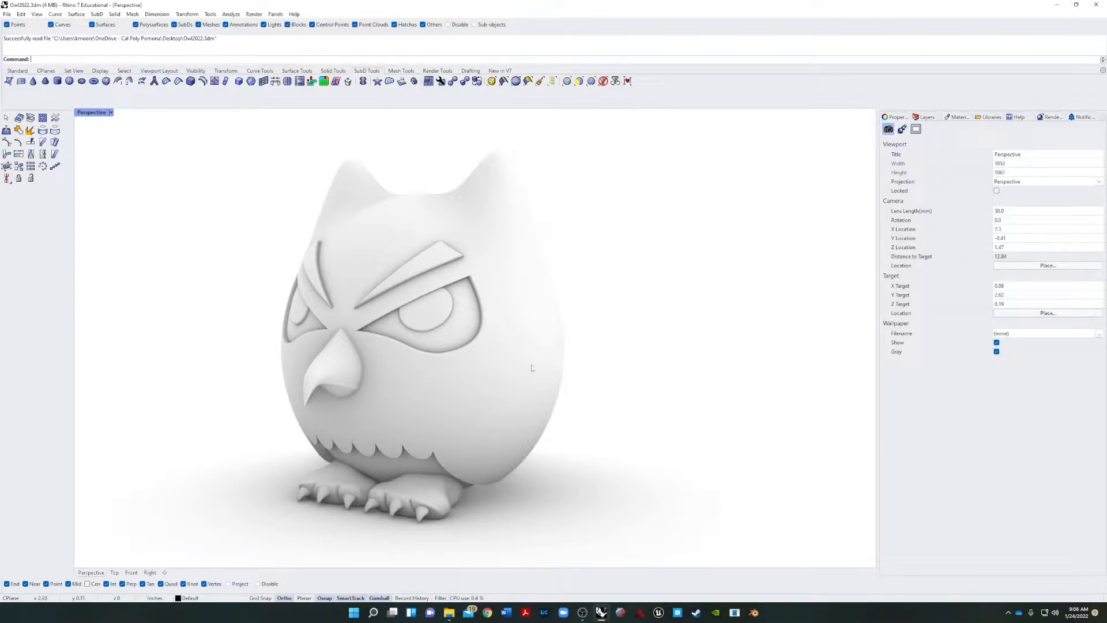
Explode the owl polysurface into separate surfaces, with the layer list open
right_click_drag(372, 414, 486, 383)
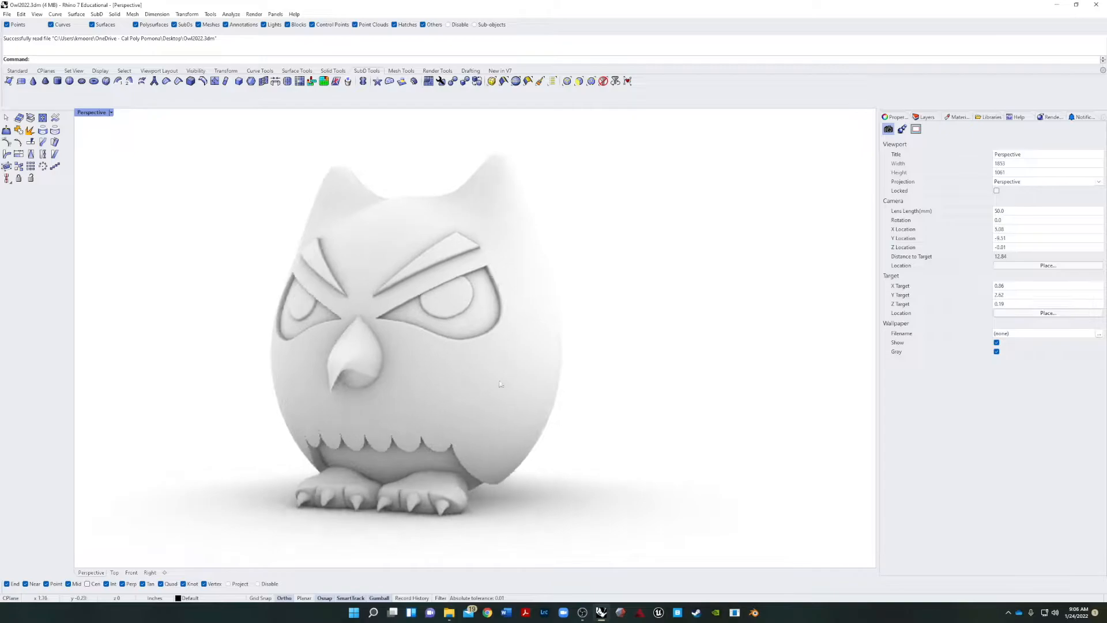
left_click(556, 401)
right_click_drag(557, 401, 638, 396)
left_click(654, 427)
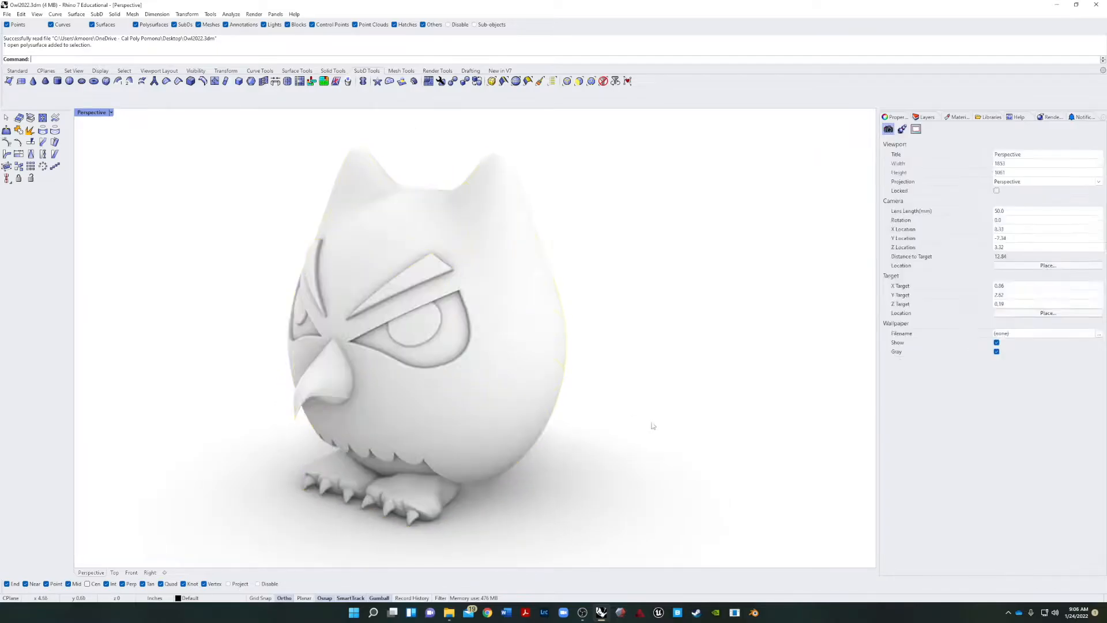
left_click(518, 355)
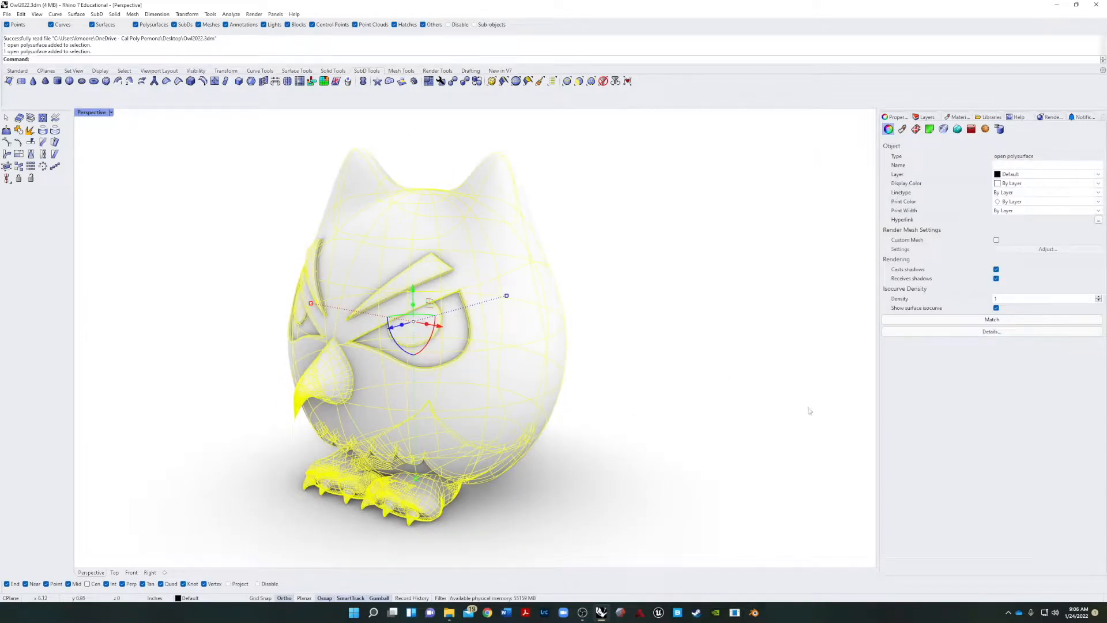
left_click(926, 118)
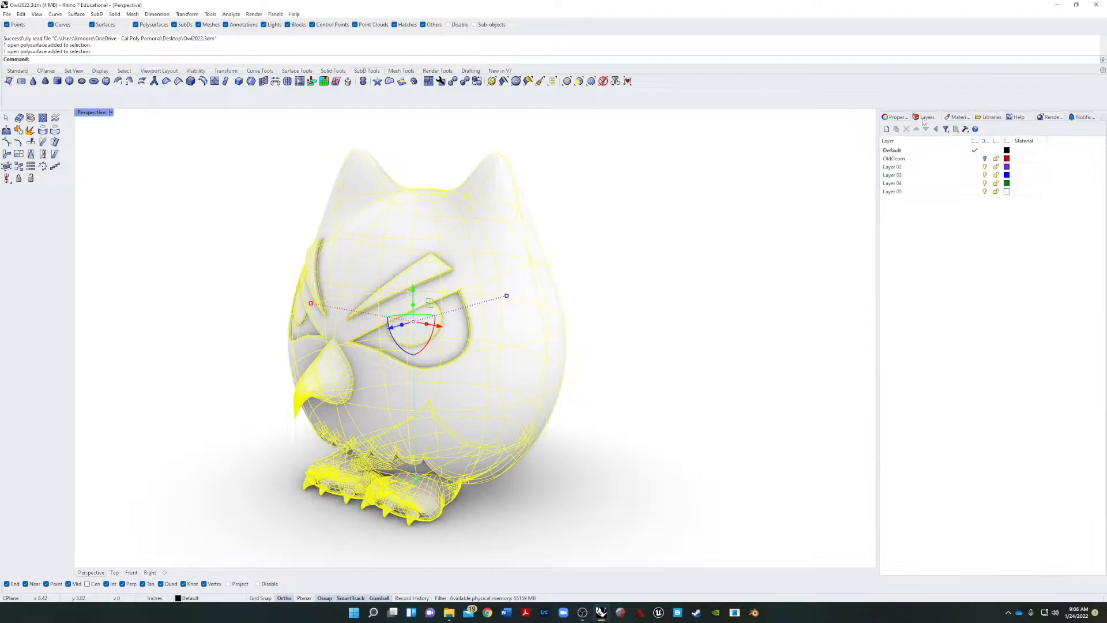
mouse_move(898, 229)
left_mouse_down()
mouse_move(911, 234)
mouse_move(901, 242)
left_mouse_up()
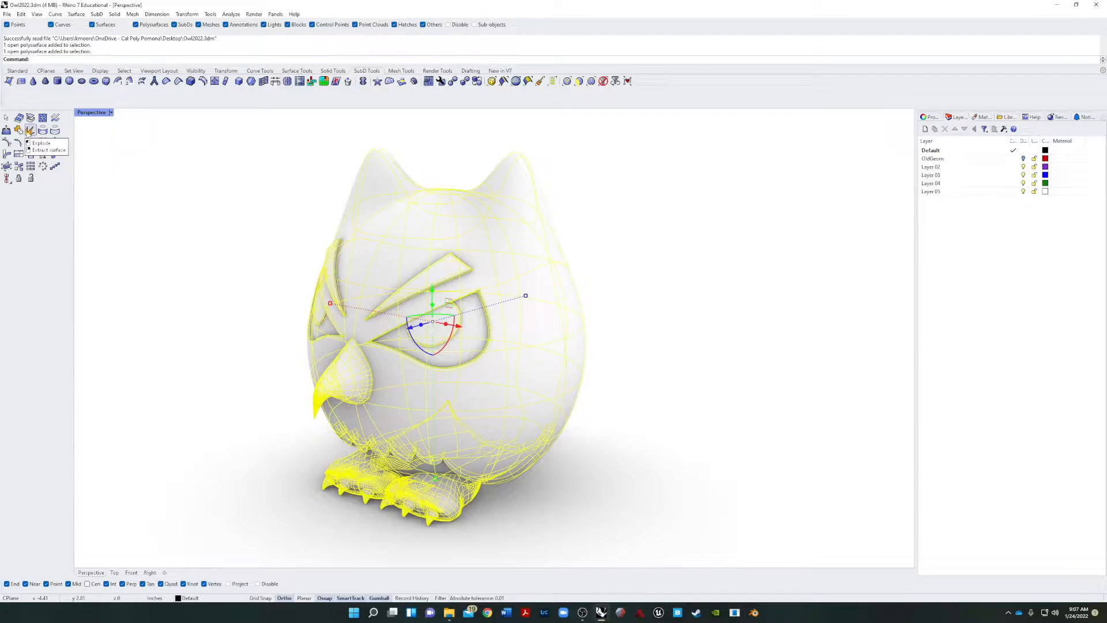
left_click(29, 131)
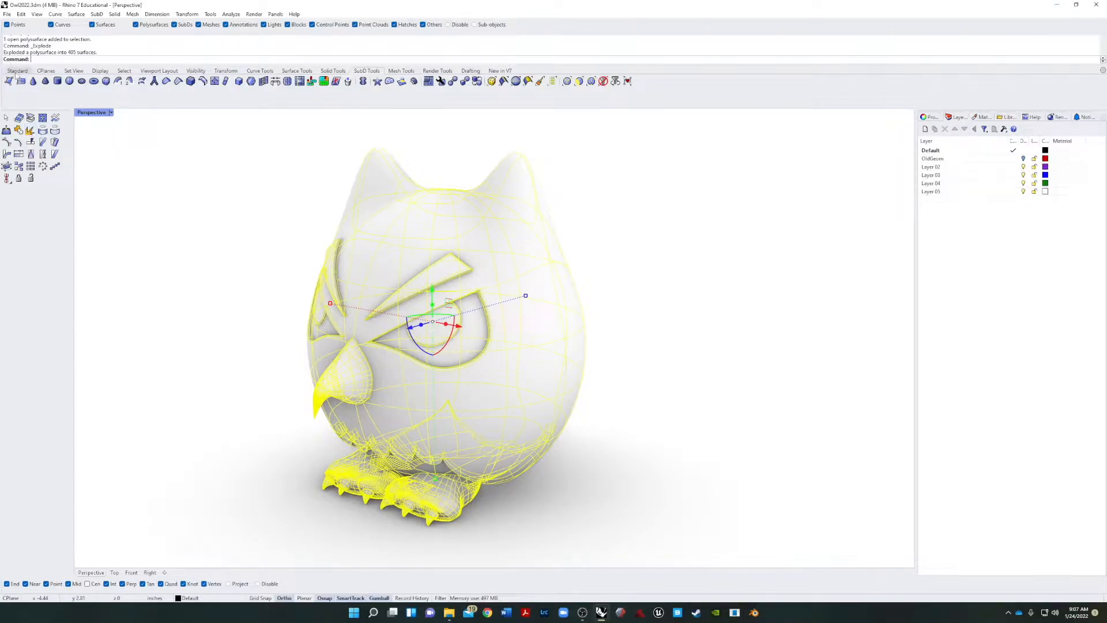
Clear the selection, test-select the exploded body surface, and examine the owl from below
left_click(18, 70)
left_click(252, 265)
left_click(499, 375)
left_click(732, 383)
right_click_drag(731, 383, 620, 399)
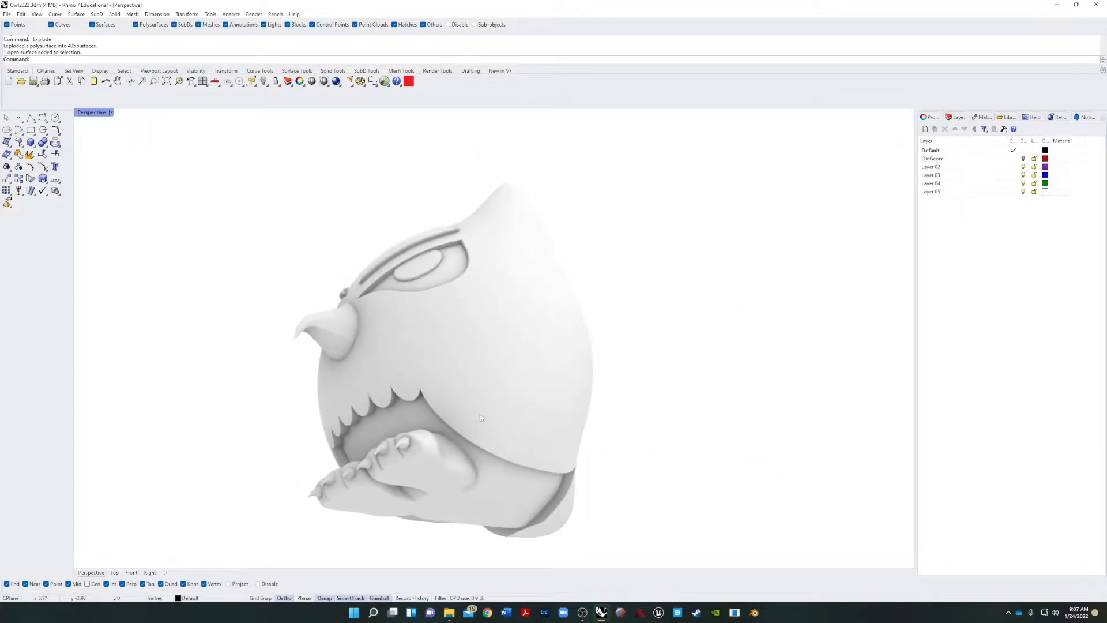
right_click_drag(481, 416, 507, 389)
Rename Layer 02 as OwlBody, move the owl's large outer body surface onto it, and clear the selection
left_click(519, 322)
right_click_drag(526, 322, 675, 408)
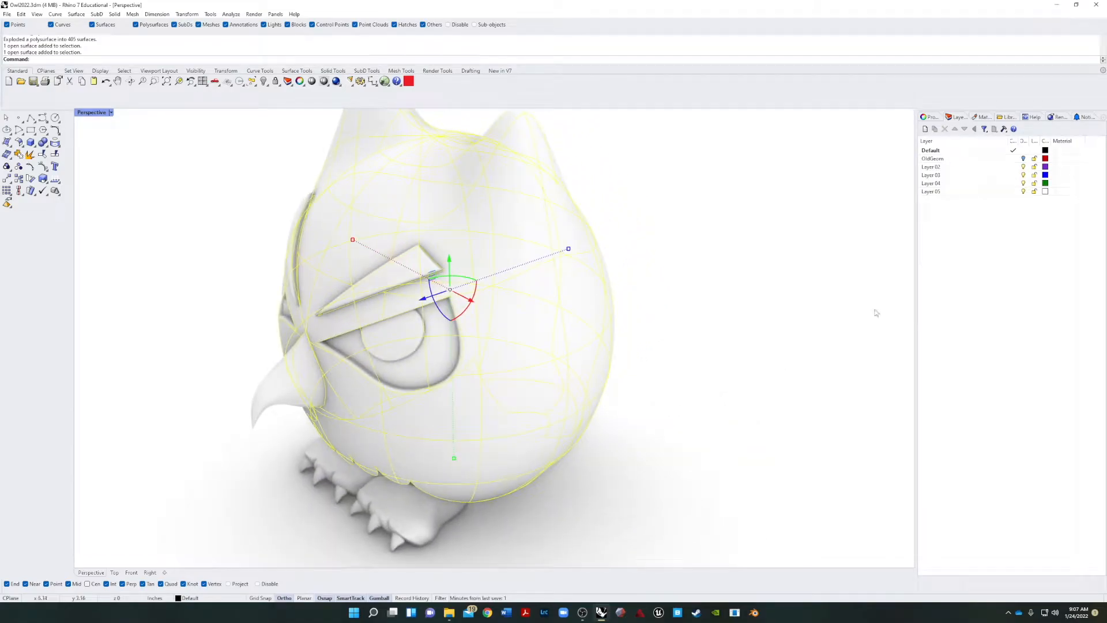
left_click(931, 168)
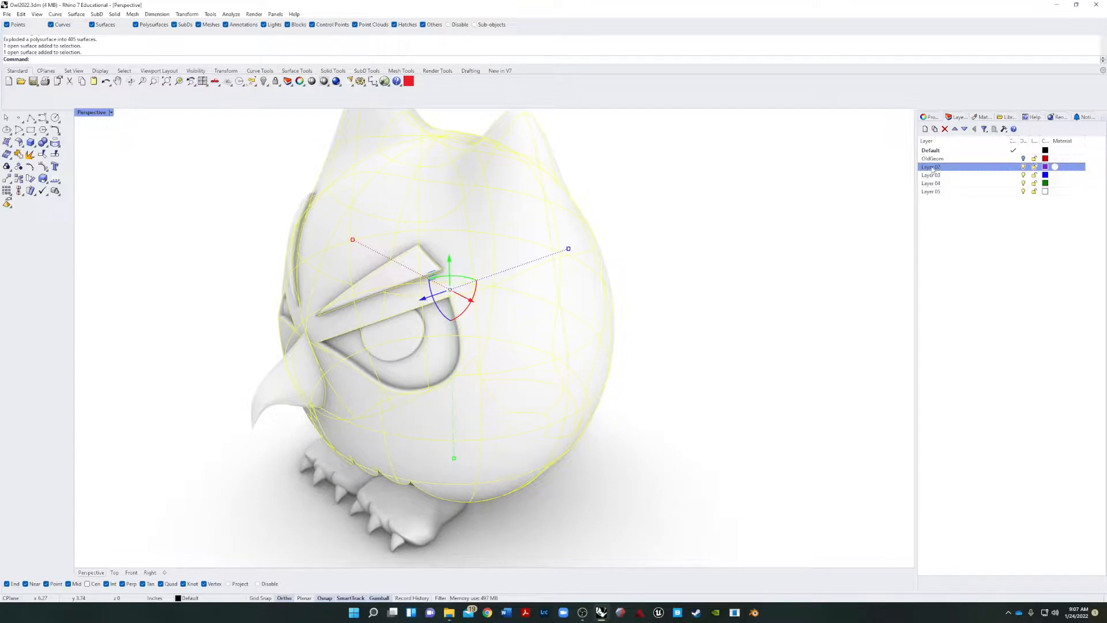
left_click(932, 167)
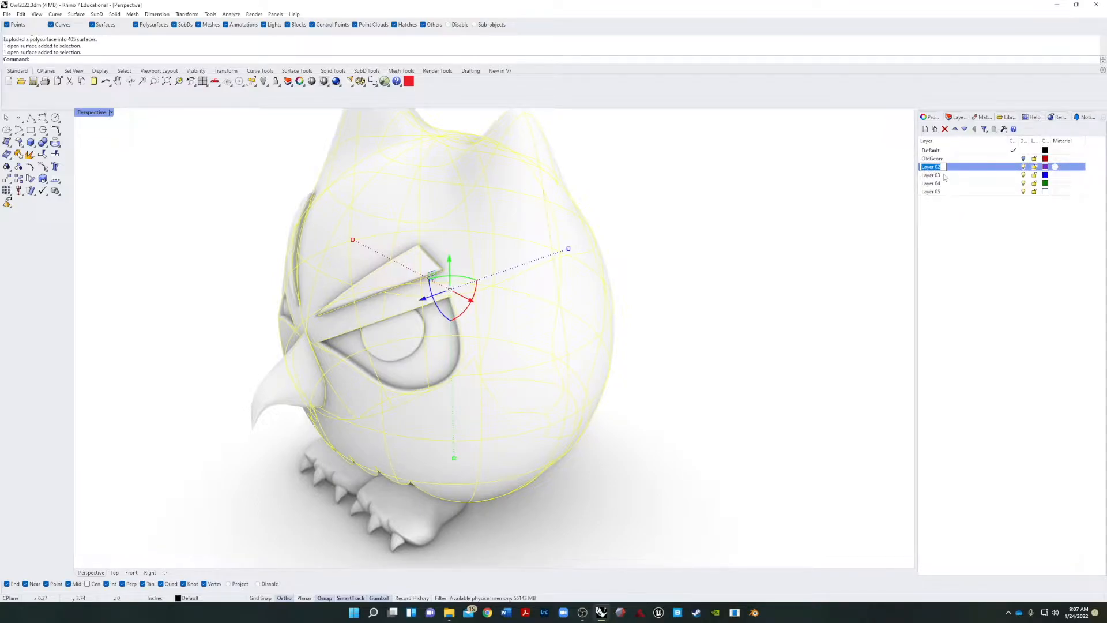
type("Owe")
key("Return")
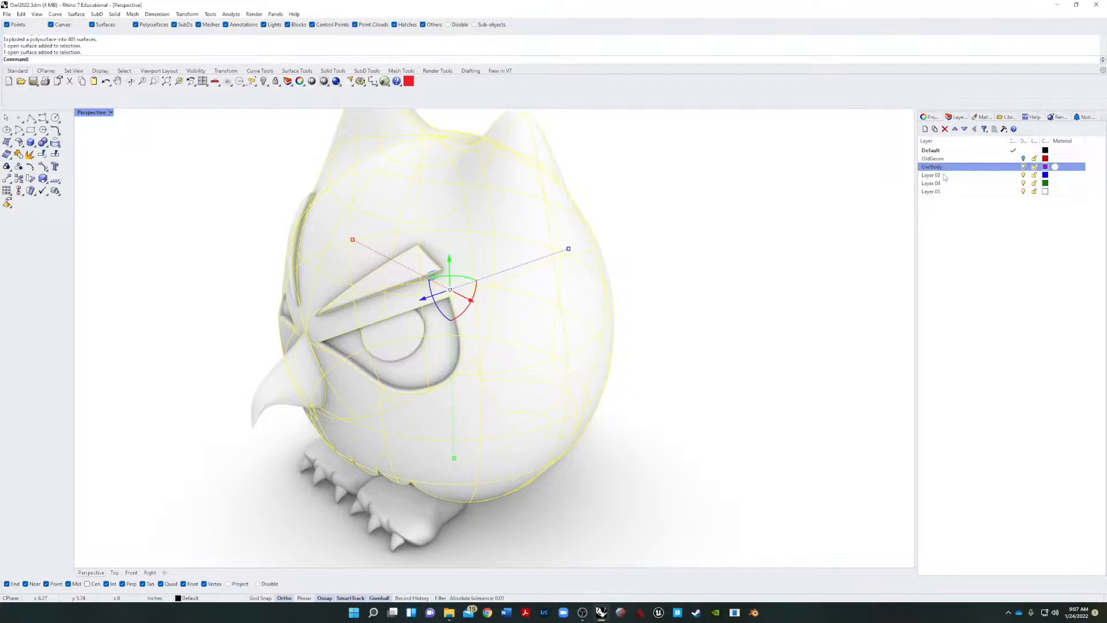
right_click(952, 167)
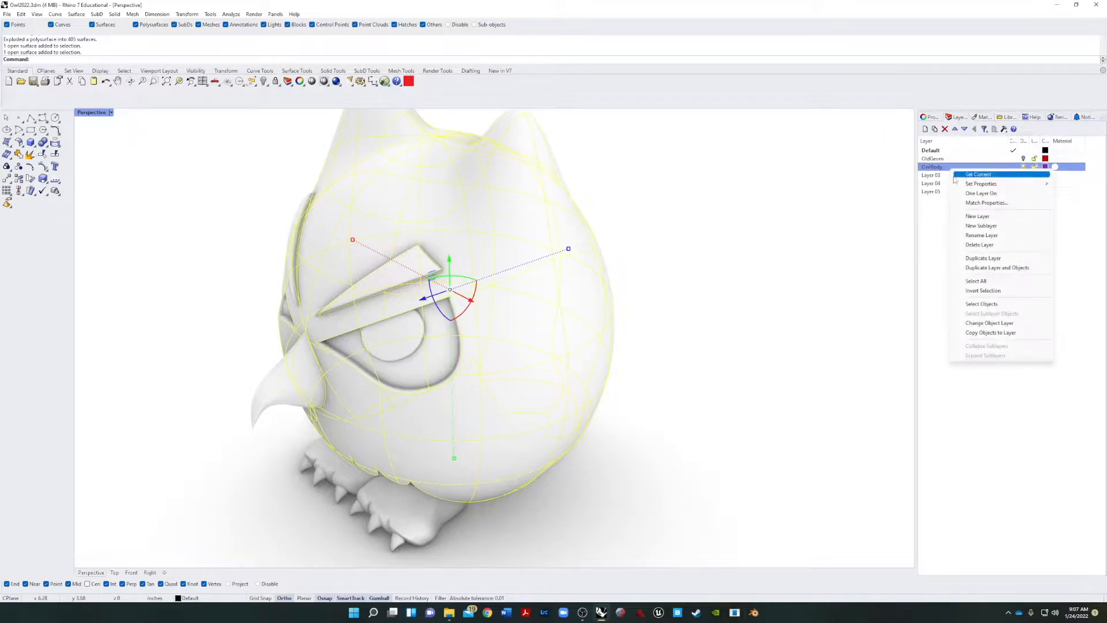
left_click(981, 327)
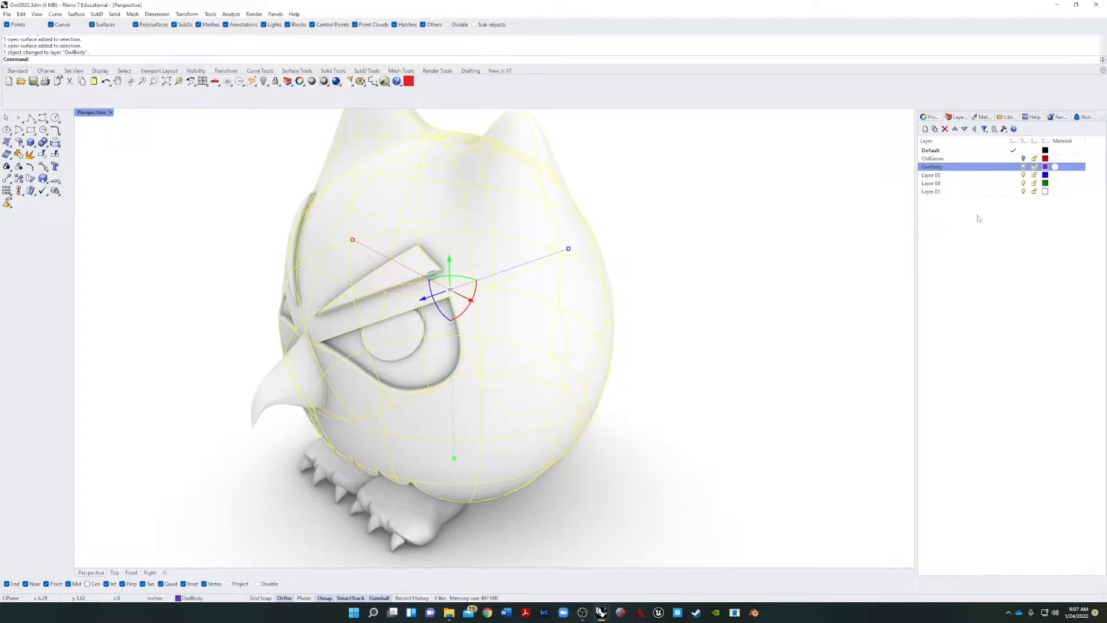
right_click(935, 171)
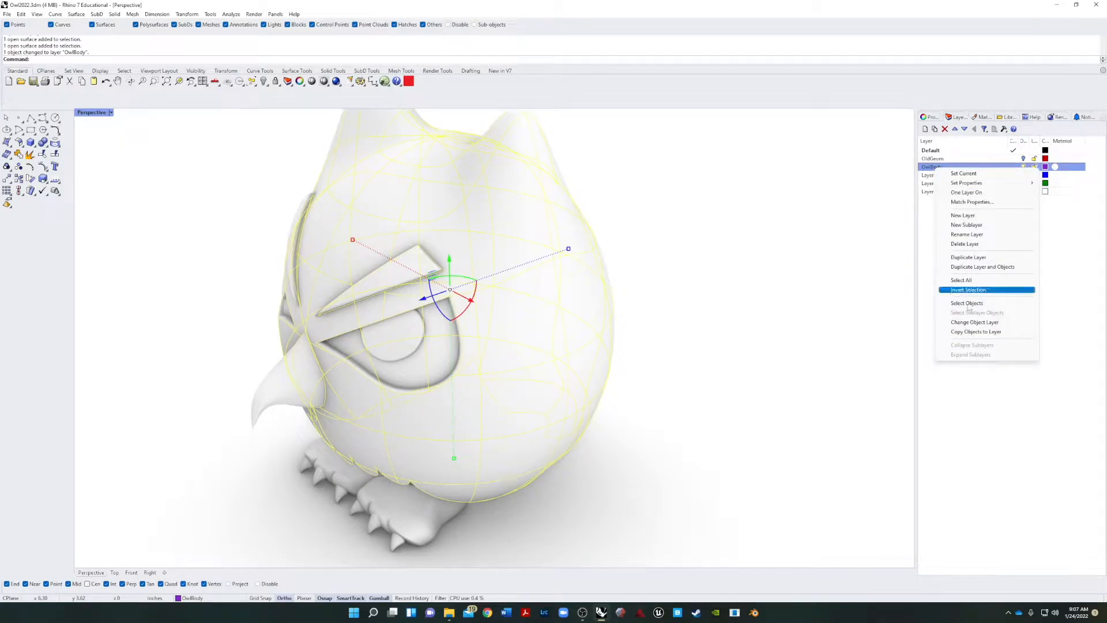
left_click(1057, 420)
left_click(756, 300)
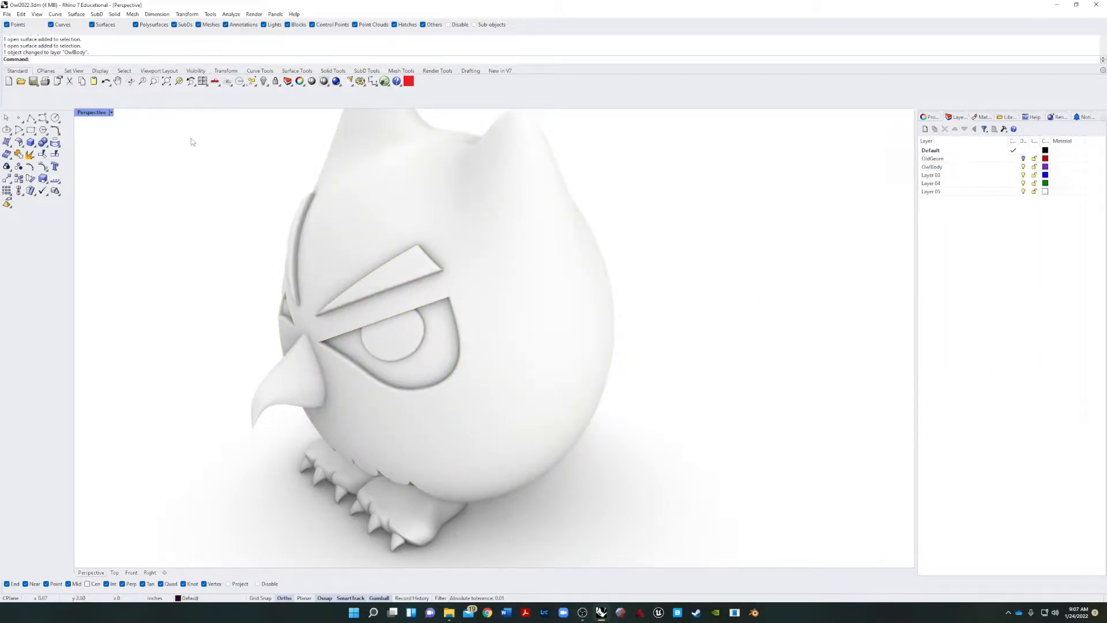
Set the Perspective viewport to Shaded display mode
left_click(110, 113)
left_click(99, 154)
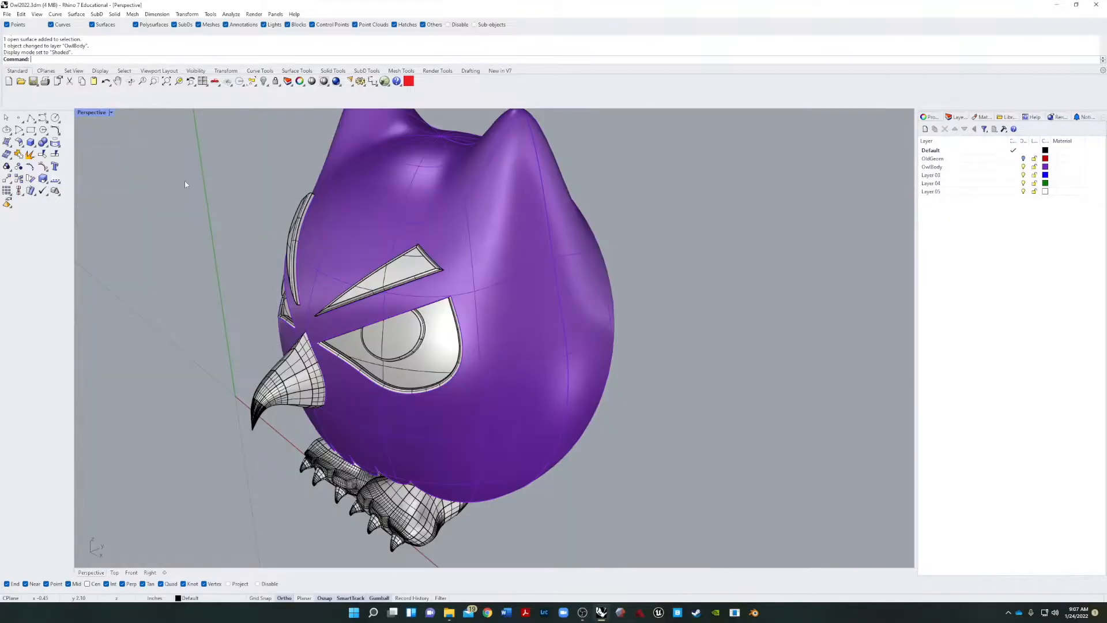
mouse_move(185, 179)
right_mouse_down()
mouse_move(355, 202)
mouse_move(176, 238)
mouse_move(196, 235)
right_mouse_up()
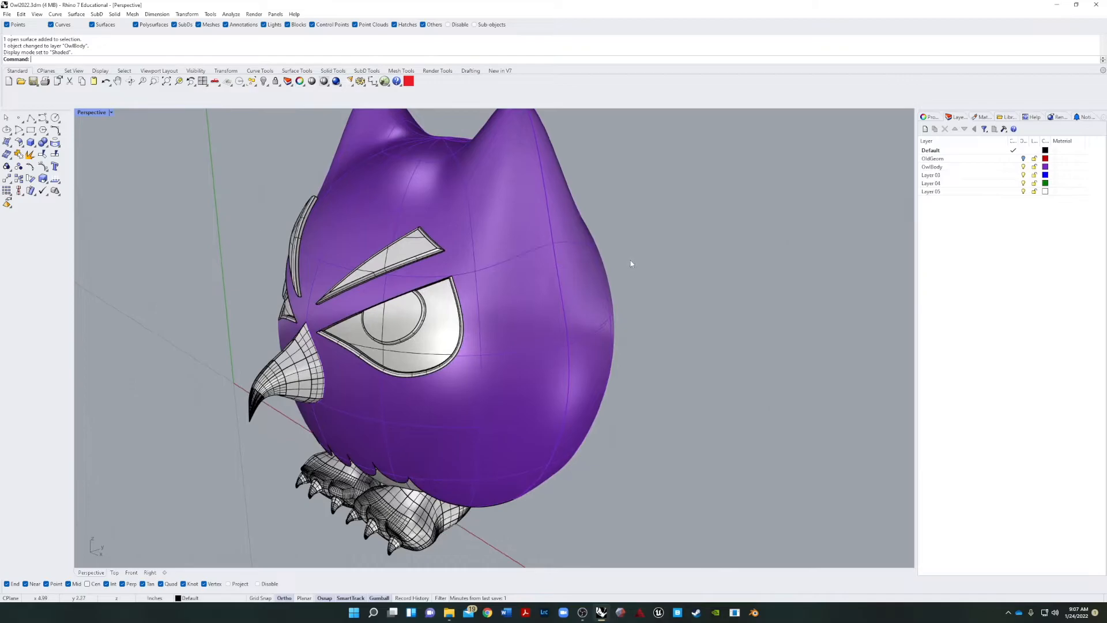
right_click_drag(638, 248, 388, 319)
mouse_move(210, 224)
right_mouse_down()
mouse_move(180, 225)
mouse_move(221, 232)
right_mouse_up()
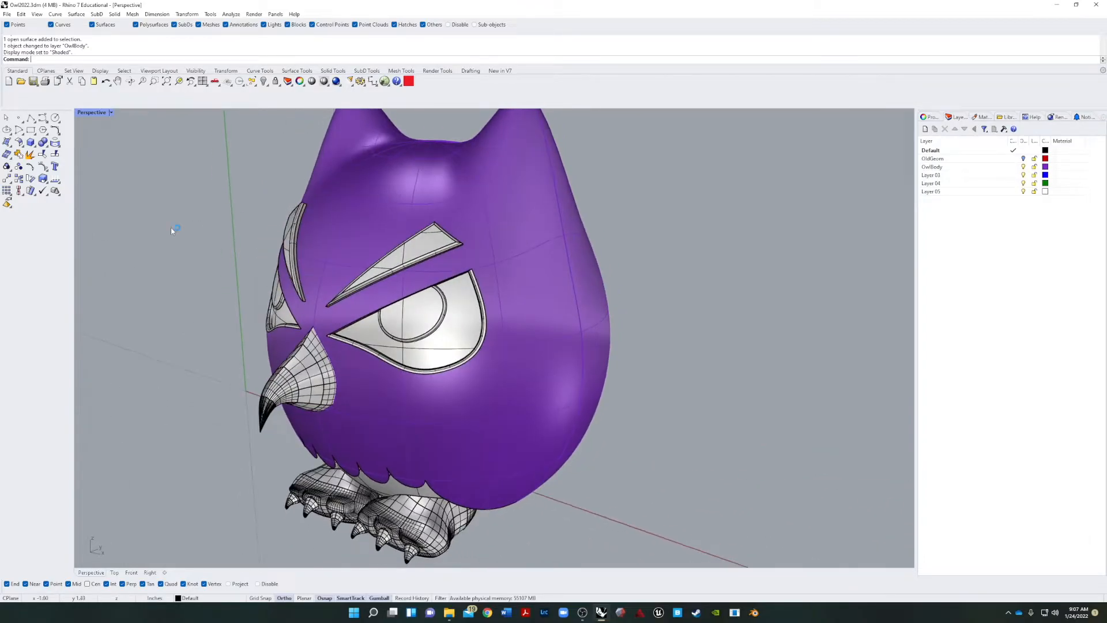
Set the construction plane to World Top
left_click(47, 71)
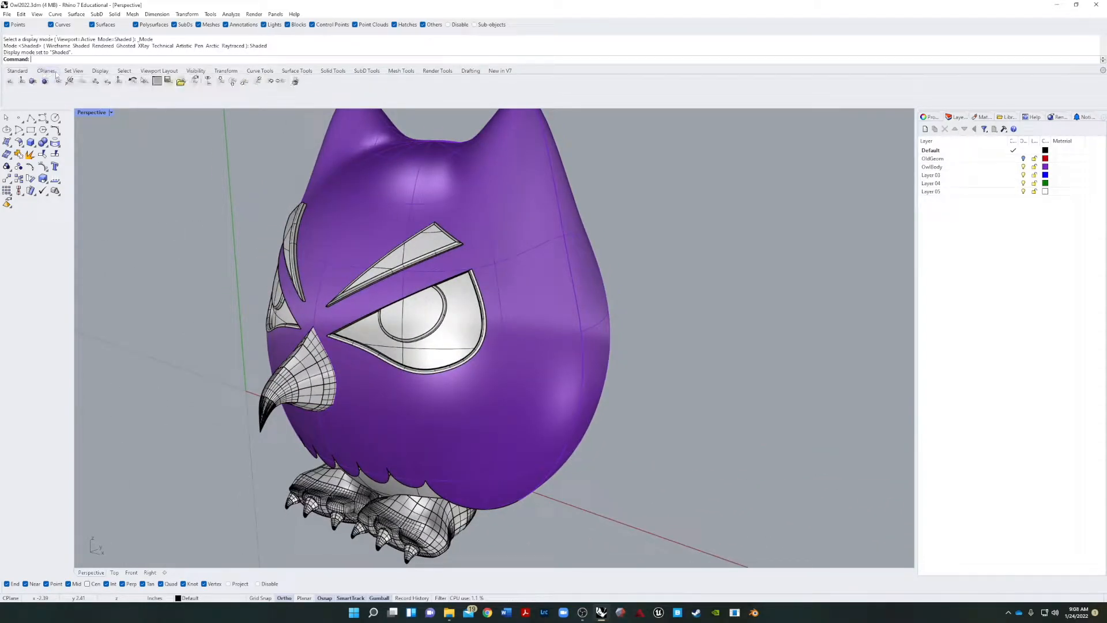
left_click(221, 81)
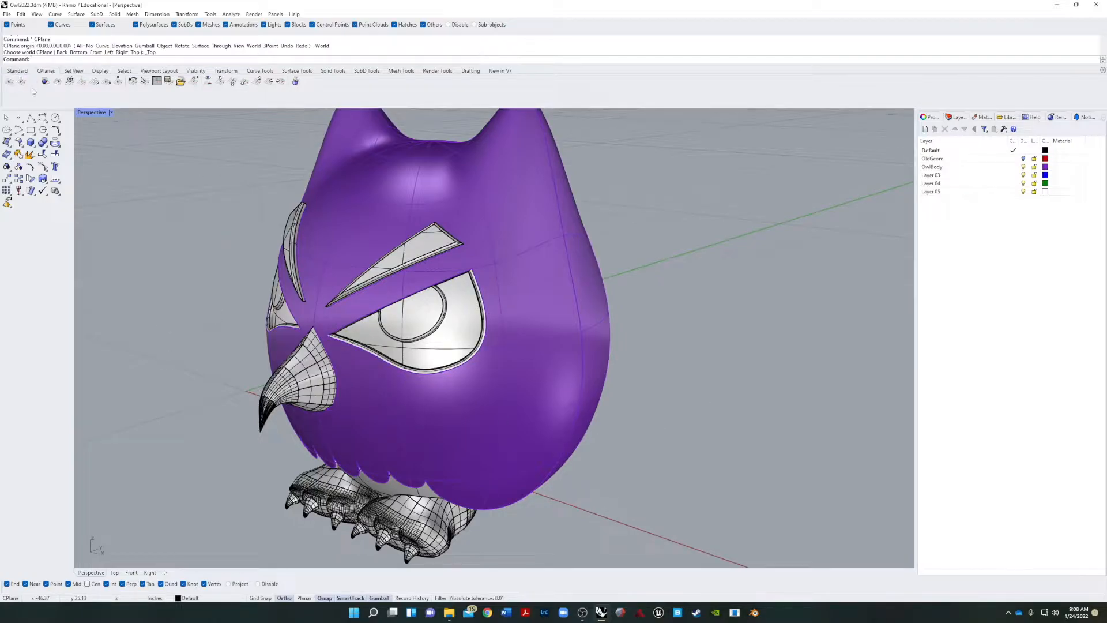
right_click_drag(755, 310, 577, 327)
Turn off the OwlBody layer to hide the outer body surface and expose the remaining unsorted surfaces
left_click(574, 326)
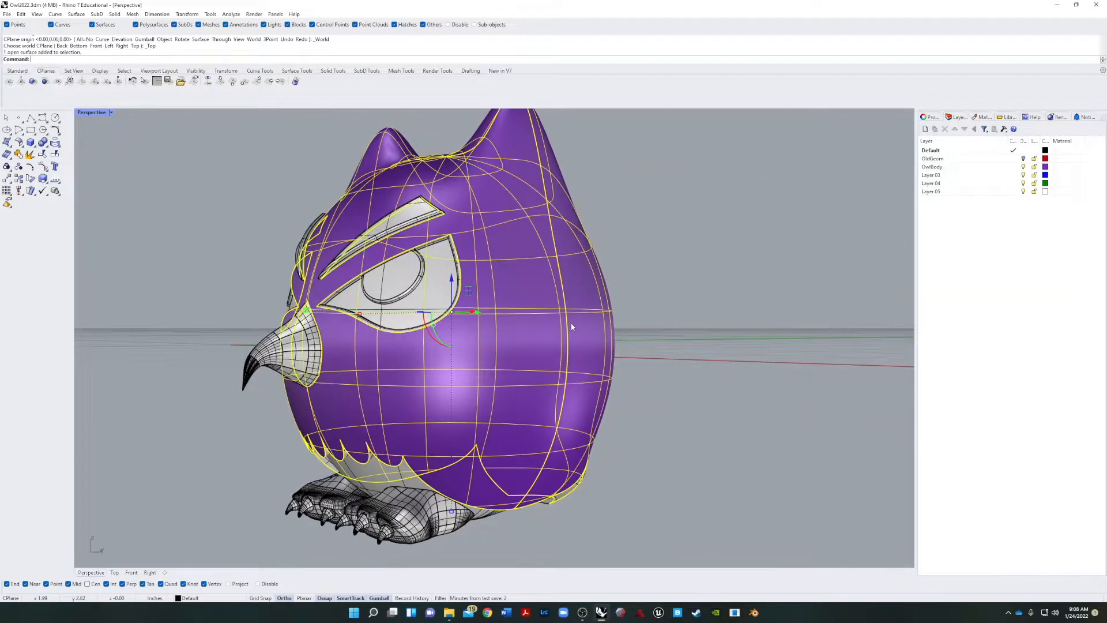
left_click(1024, 167)
right_click_drag(665, 253, 567, 272)
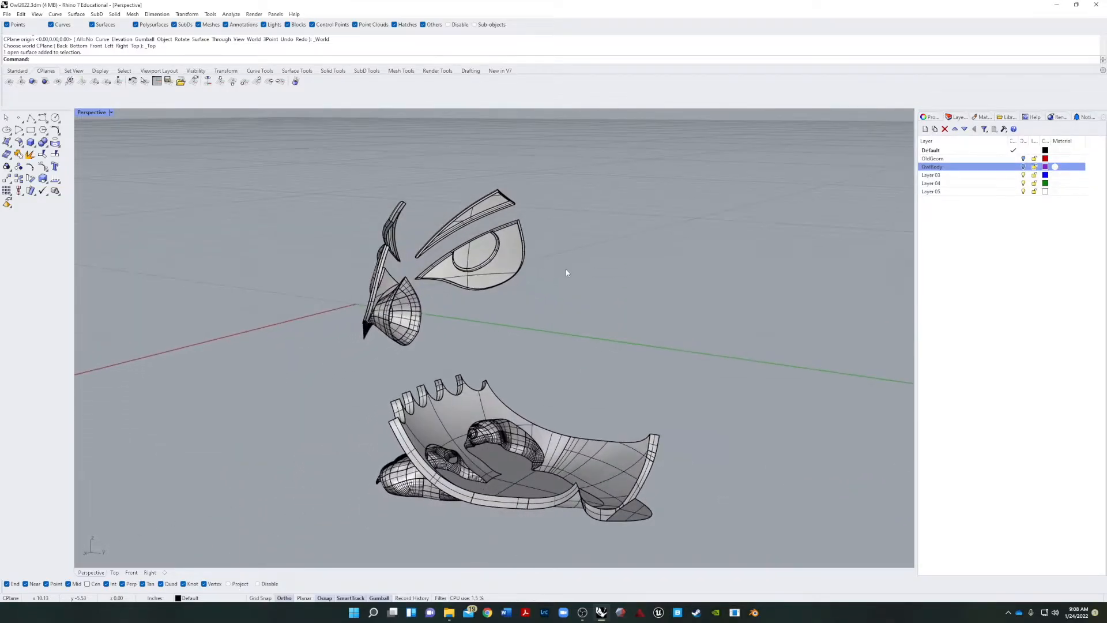
Select the narrow thickness surfaces along the rear rim of the lower body shell
scroll(553, 391, "up", 5)
right_click_drag(666, 409, 705, 484)
left_click(321, 421)
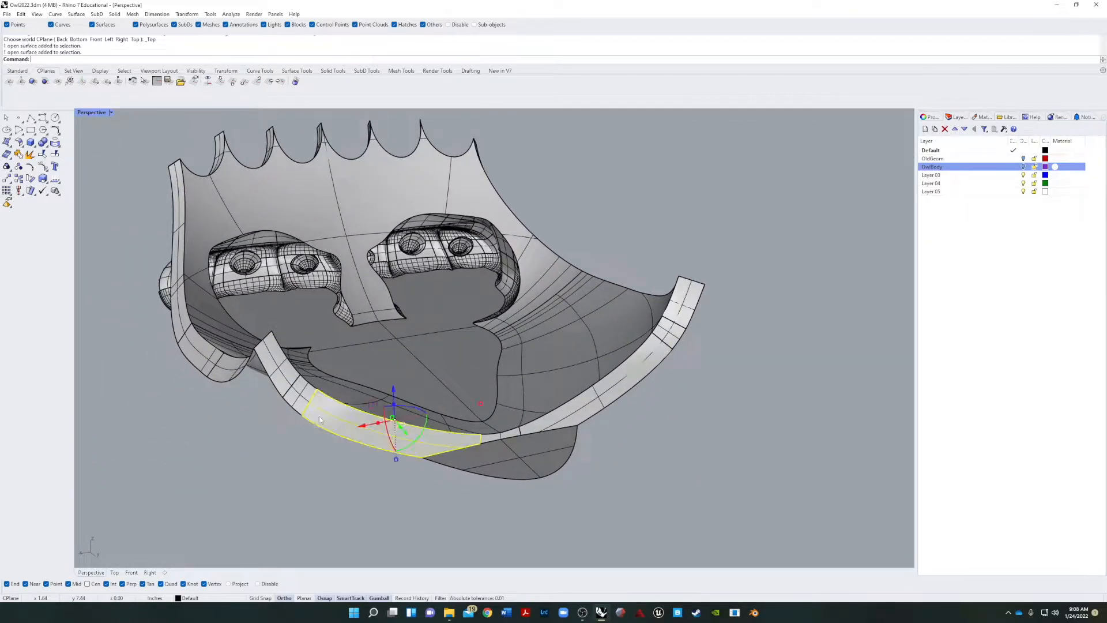
left_click(286, 385, "shift")
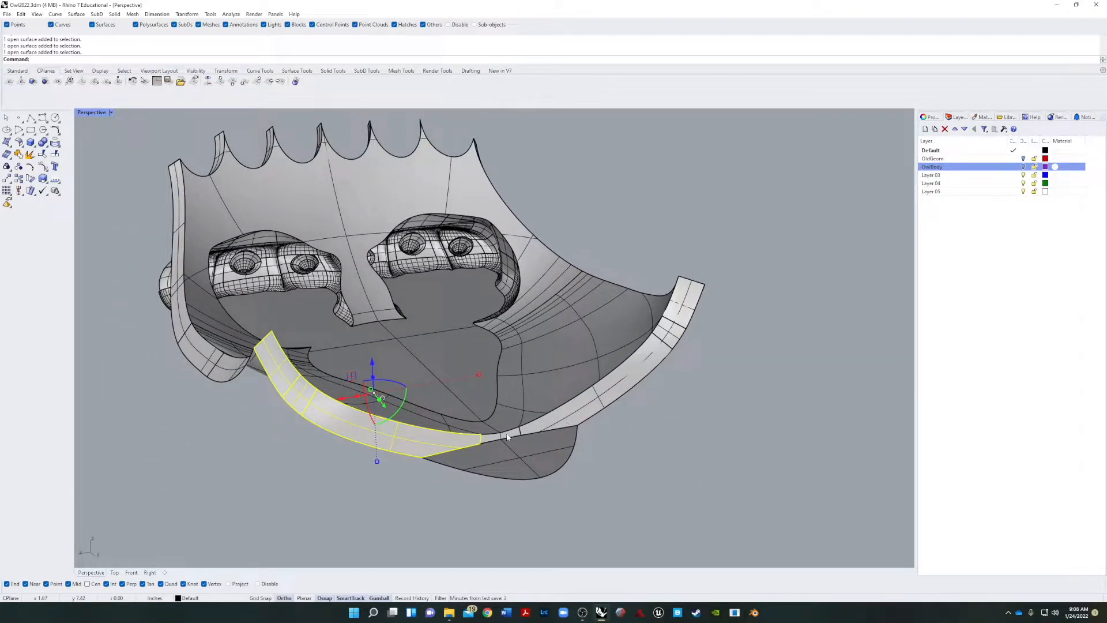
scroll(510, 437, "up", 4)
left_click(742, 349, "shift")
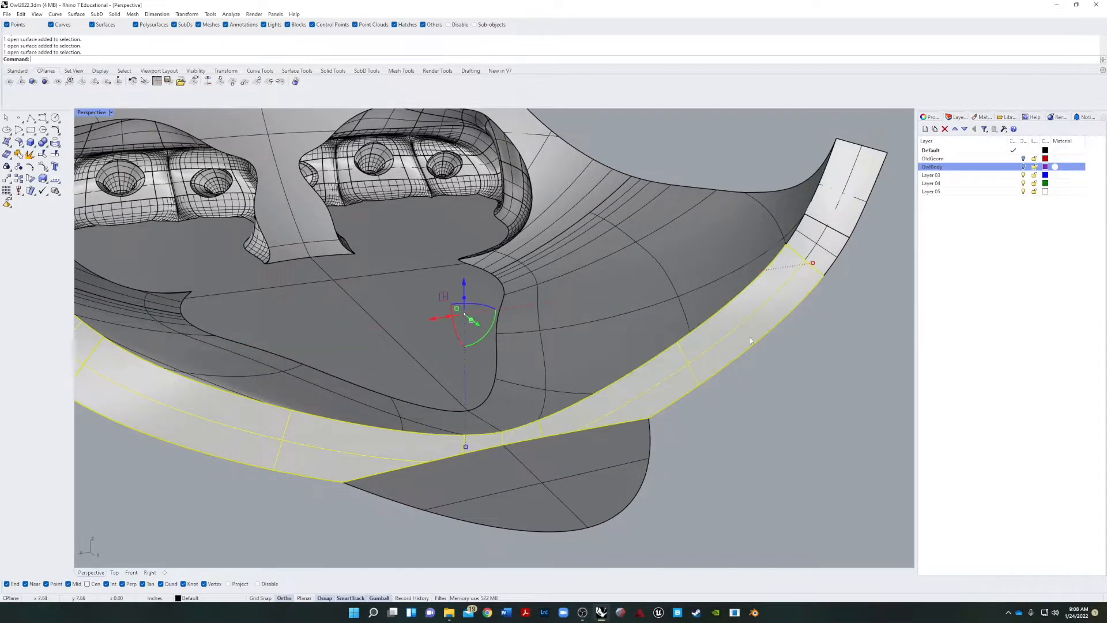
left_click(822, 244, "shift")
left_click(851, 184, "shift")
Add the side rim's thickness surfaces, up to the first front feather scallop, to the selection
right_click_drag(850, 184, 667, 363)
scroll(847, 344, "down", 8)
scroll(797, 327, "down", 6)
scroll(839, 324, "up", 10)
left_click(532, 378, "shift")
left_click(647, 348, "shift")
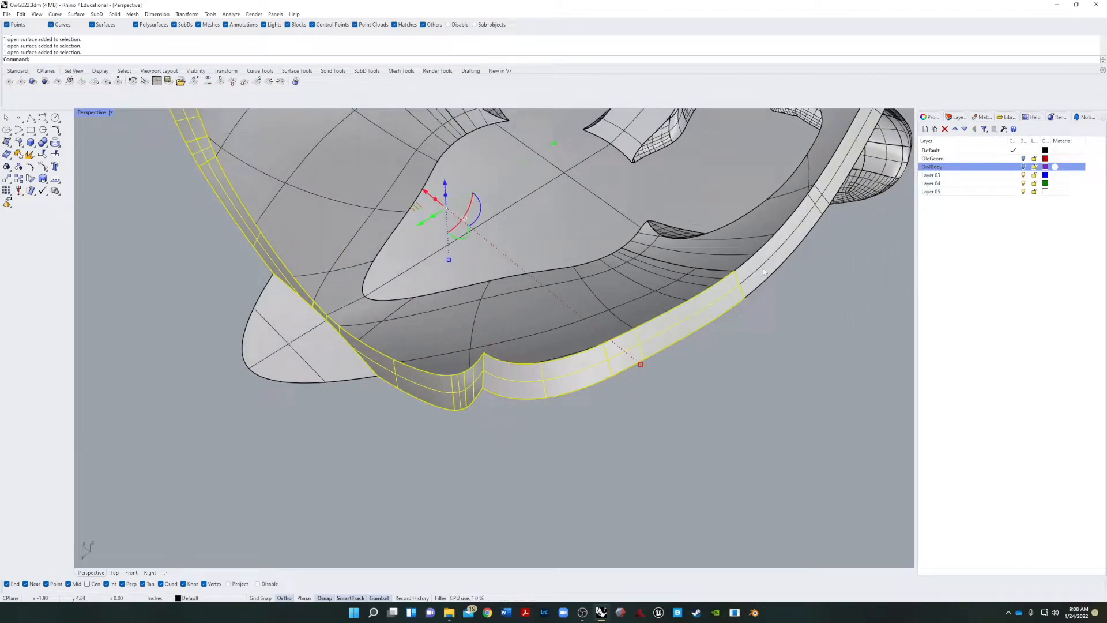
scroll(809, 203, "down", 8)
right_click_drag(828, 248, 560, 407)
scroll(557, 431, "up", 9)
left_click(484, 380, "shift")
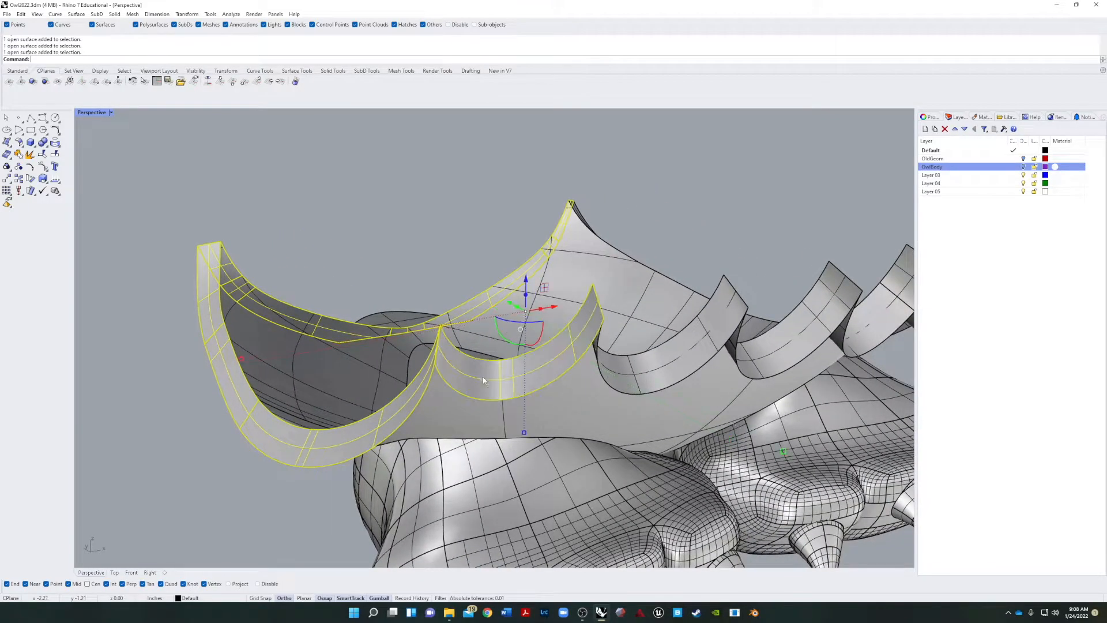
Add the thickness surfaces of the scalloped feather edge across the owl's front to the selection
right_click_drag(684, 370, 565, 378)
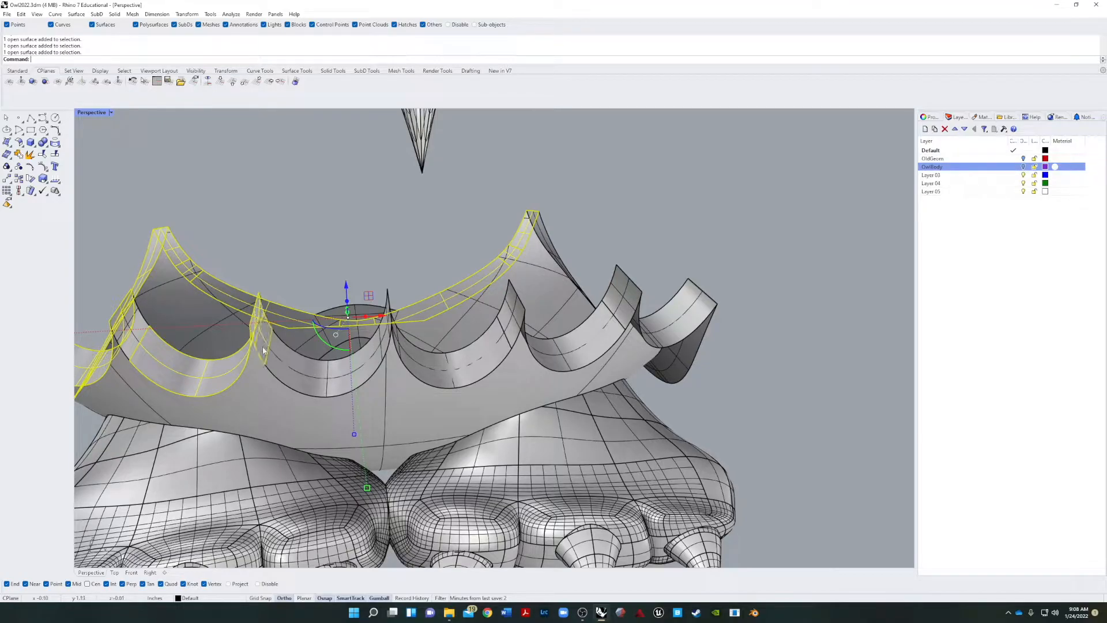
left_click(355, 365, "shift")
left_click(420, 366, "shift")
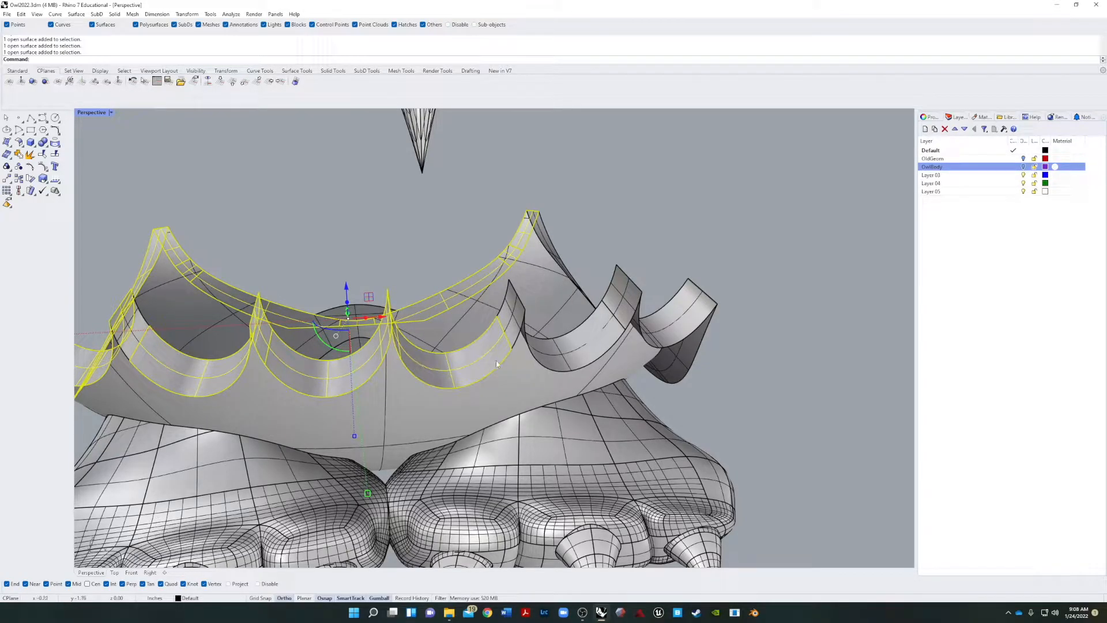
right_click_drag(501, 346, 203, 352)
left_click(202, 352, "shift")
left_click(309, 338, "shift")
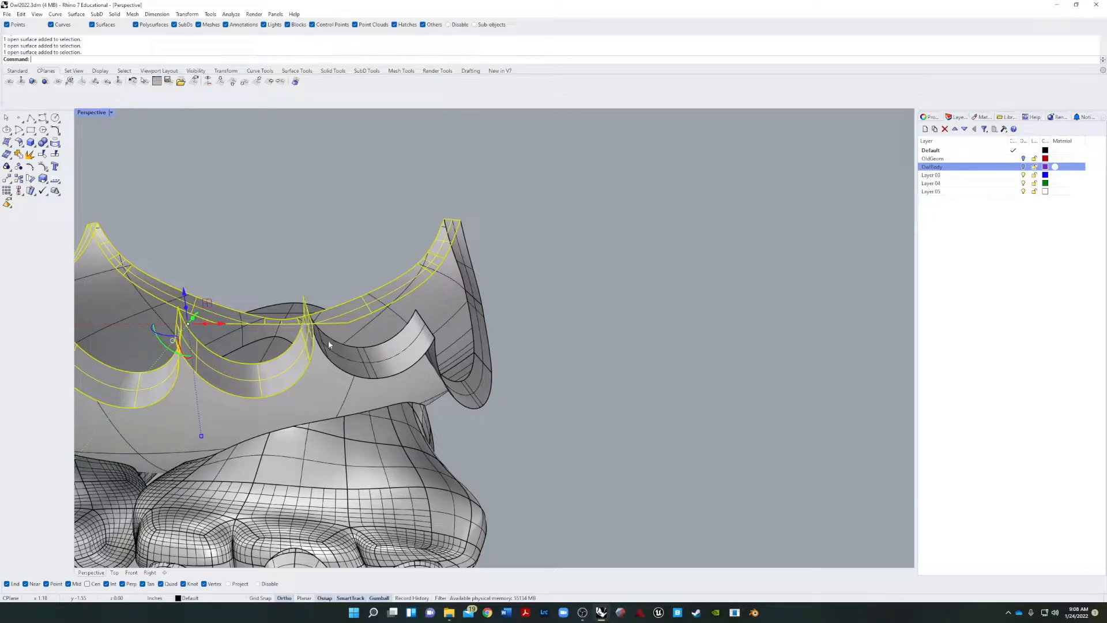
left_click(319, 342, "shift")
Add the remaining thickness surfaces from the last scallops around the opposite side rim to the selection
right_click_drag(465, 356, 359, 380)
left_click(383, 382, "shift")
left_click(485, 370, "shift")
left_click(512, 303, "shift")
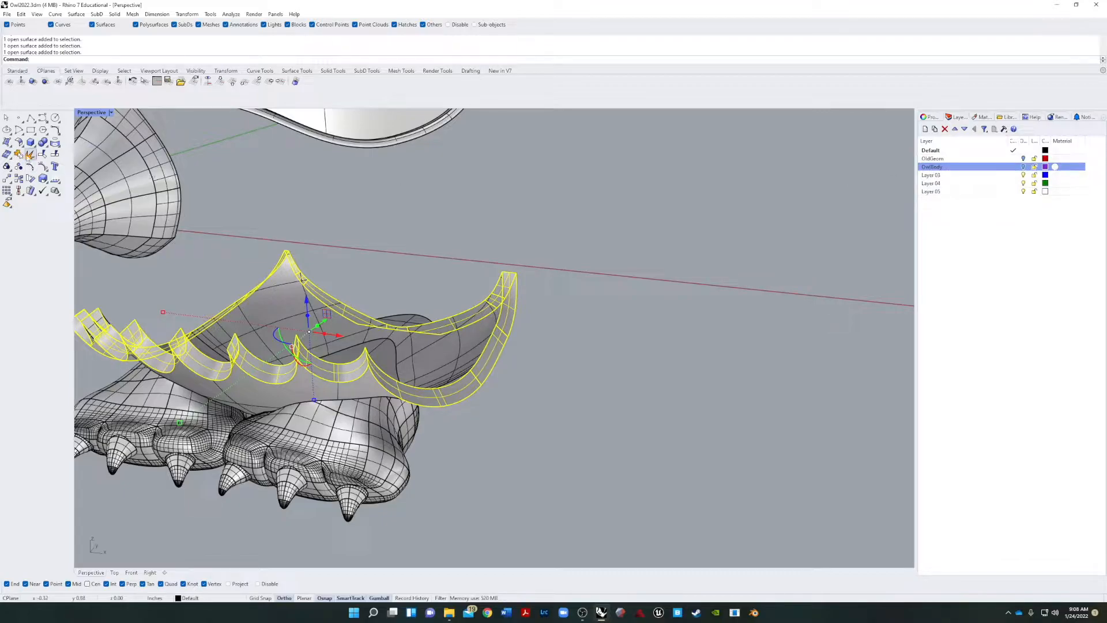
Join the selected rim surfaces into one polysurface and move it to the OwlBody layer
left_click(18, 155)
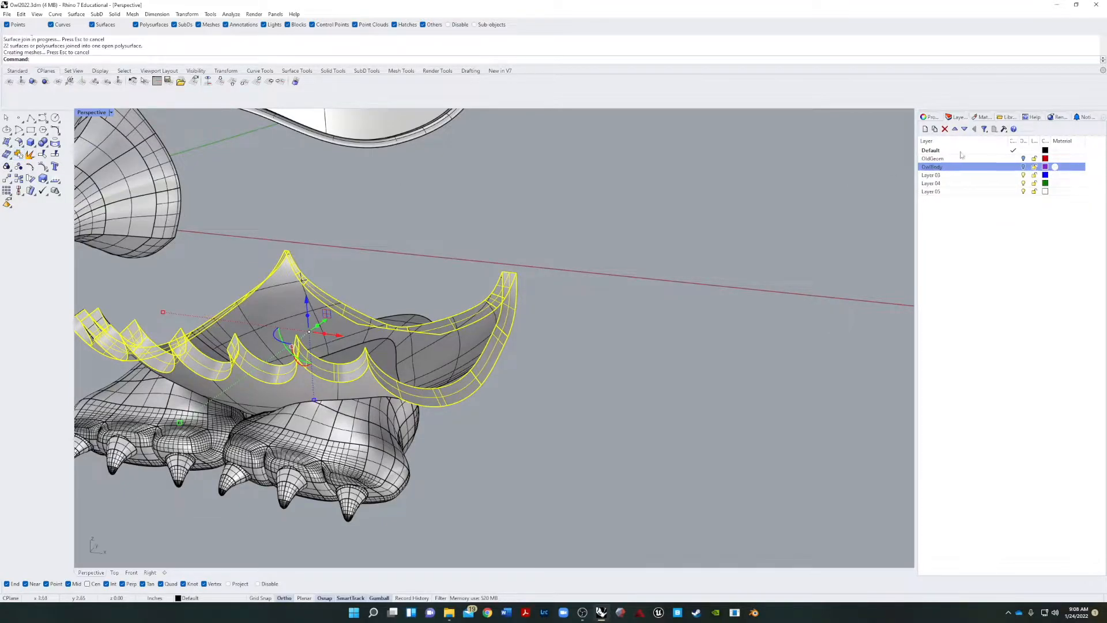
right_click(960, 171)
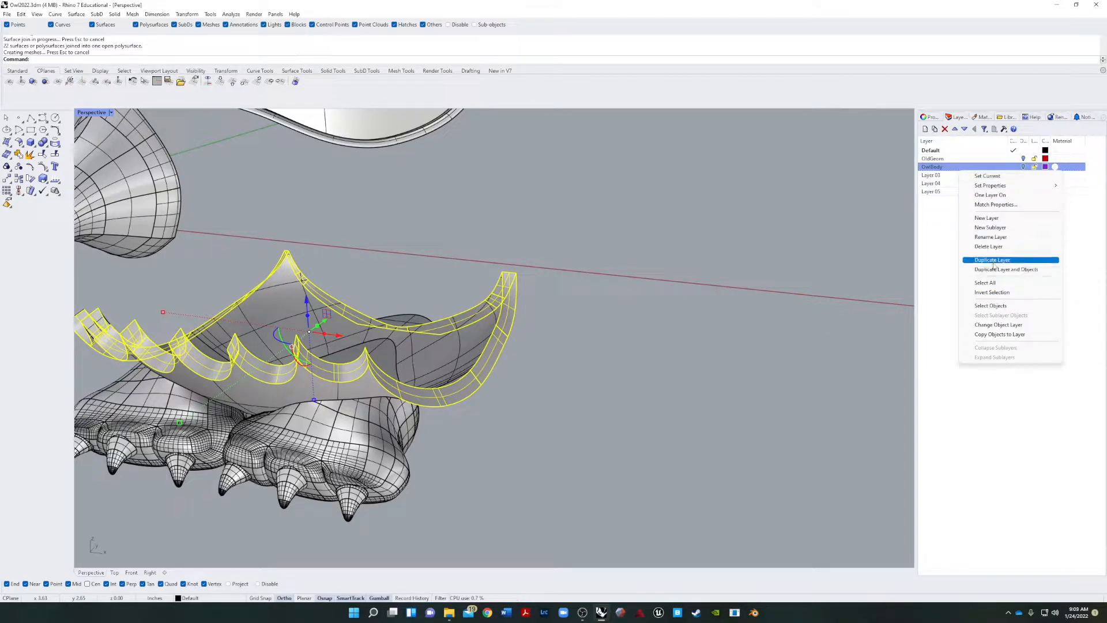
left_click(982, 327)
Move the two leftover thin surfaces at the front feather scallops to the OwlBody layer
right_click_drag(687, 294, 728, 292)
scroll(483, 336, "up", 5)
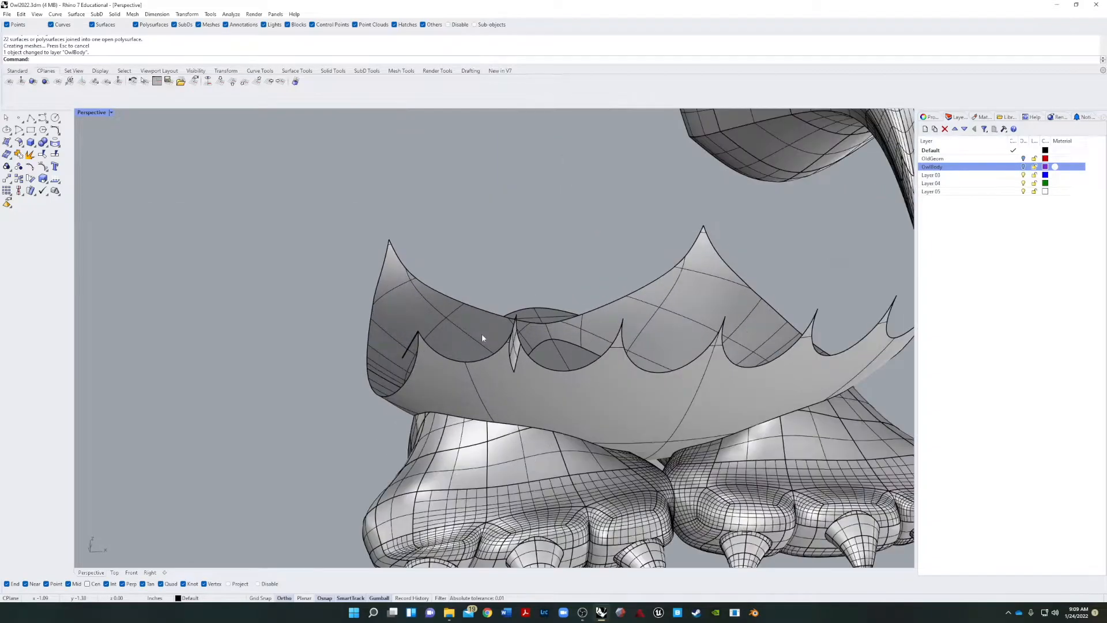
left_click(371, 348)
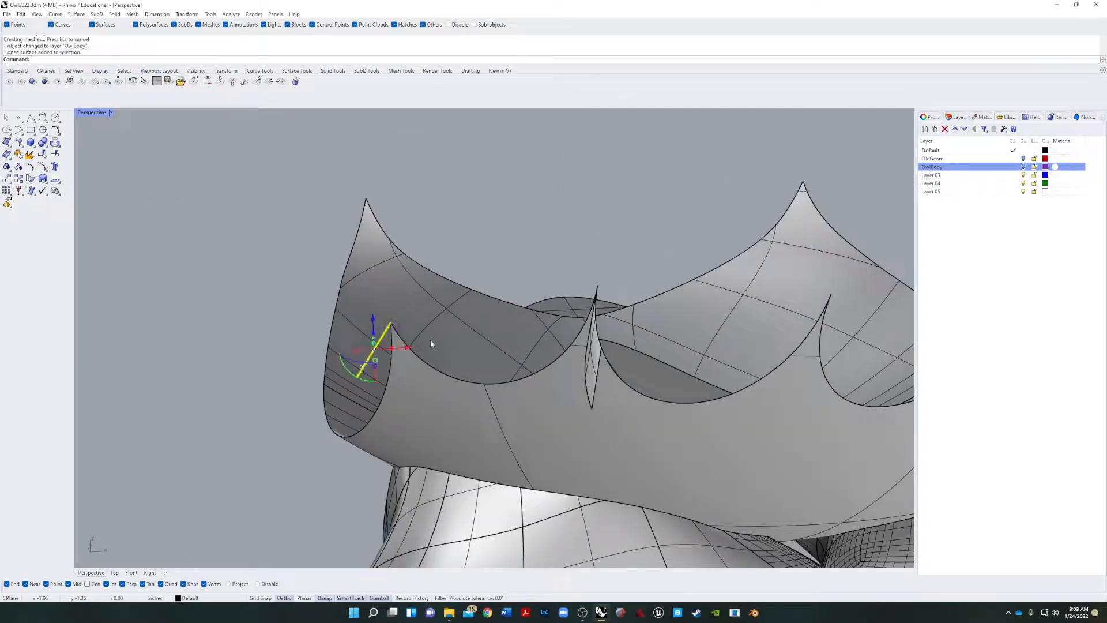
left_click(591, 359, "shift")
right_click(943, 168)
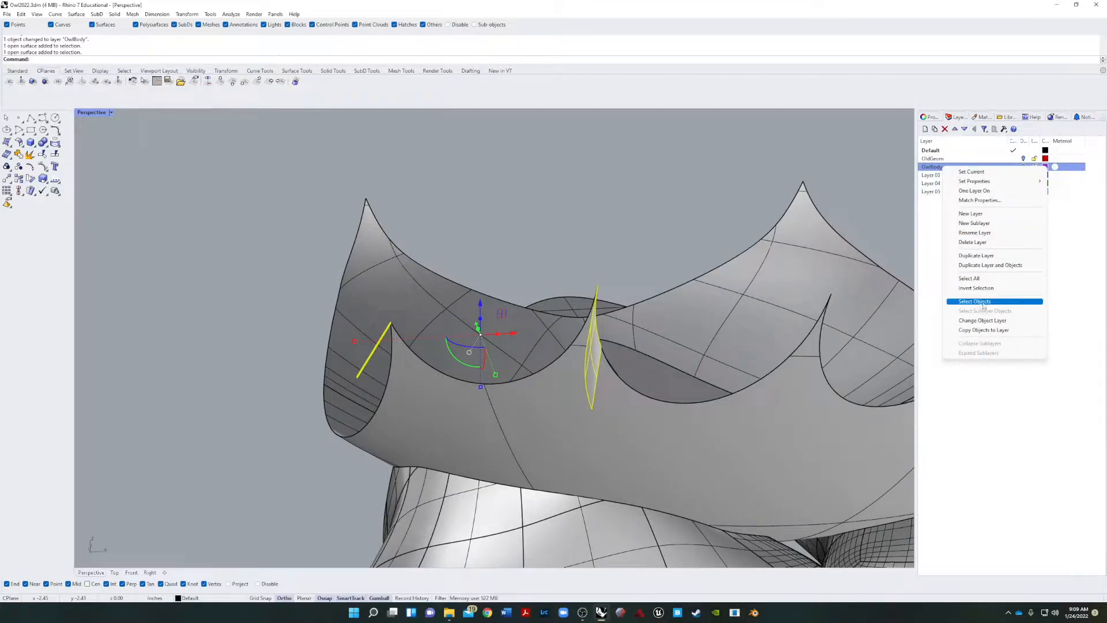
left_click(987, 324)
Select the scalloped front surface and the adjoining side surfaces of the owl's chest shell
right_click_drag(648, 167, 477, 274)
scroll(639, 173, "down", 8)
scroll(539, 227, "up", 5)
scroll(451, 222, "down", 6)
left_click(295, 323)
scroll(346, 323, "up", 10)
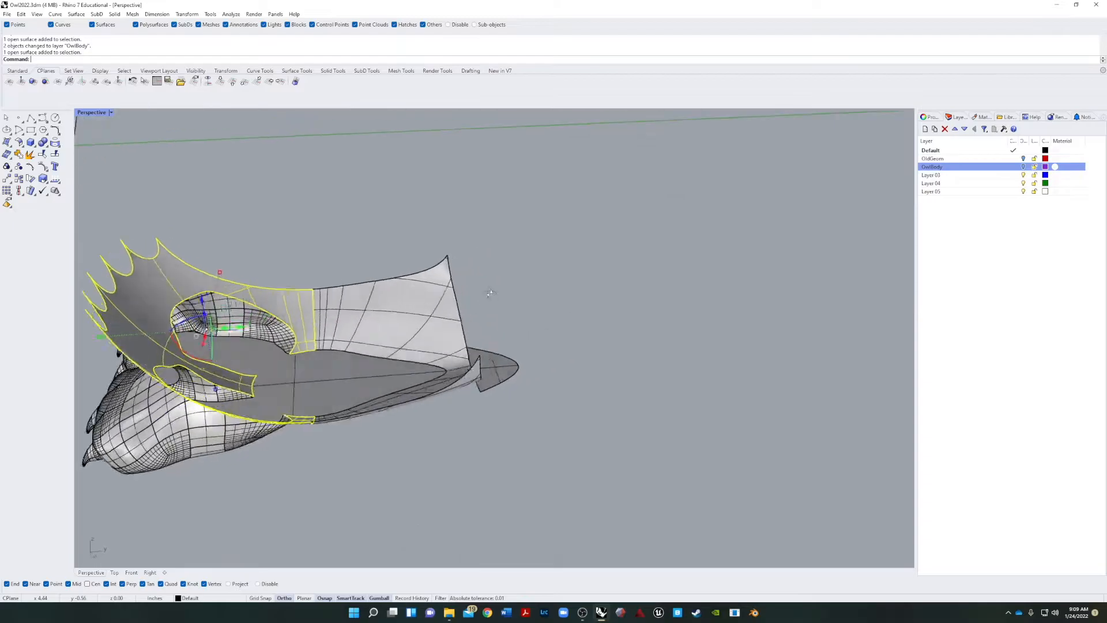
left_click(398, 324, "shift")
right_click_drag(487, 332, 412, 315)
scroll(469, 345, "down", 6)
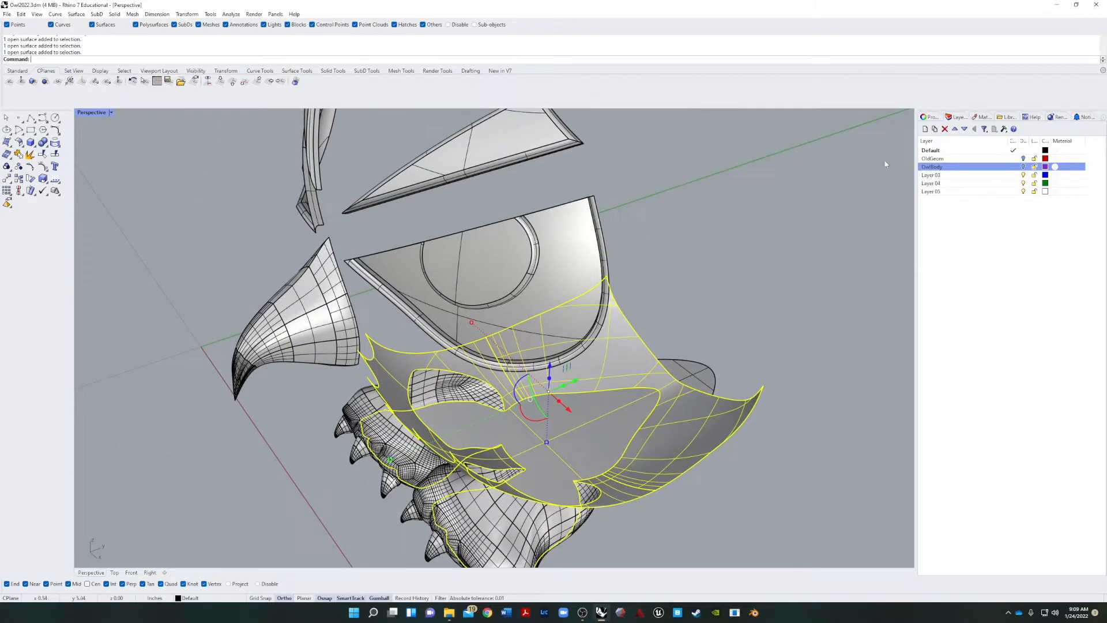
Rename Layer 03 to OwlChest and move the selected chest surfaces to it
left_click(948, 176)
left_click(932, 176)
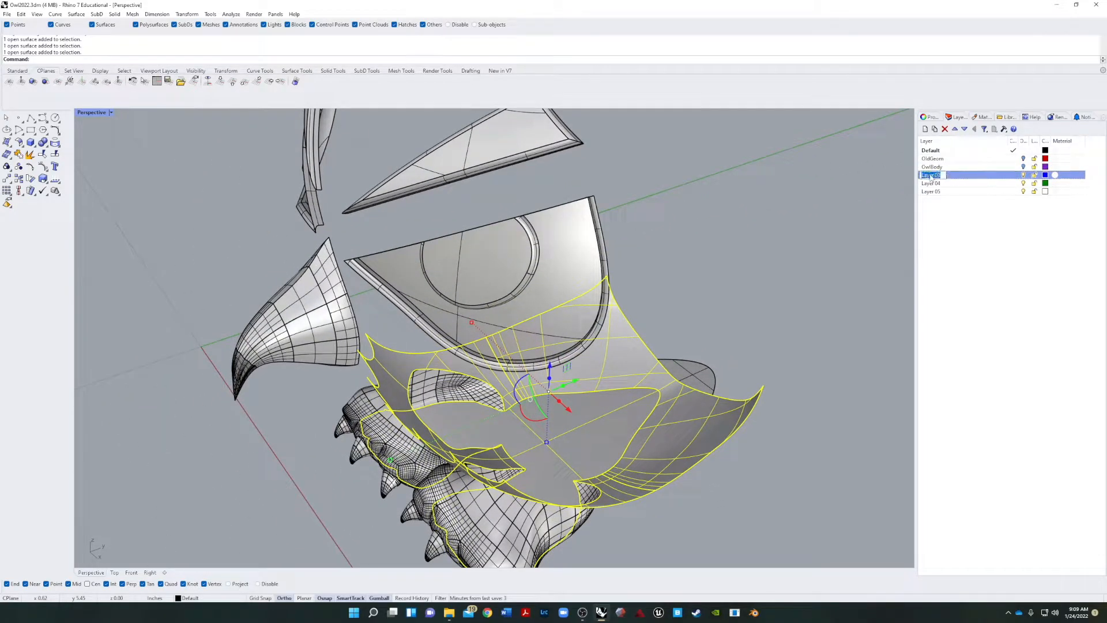
type("OwlChest")
key("Return")
right_click(945, 177)
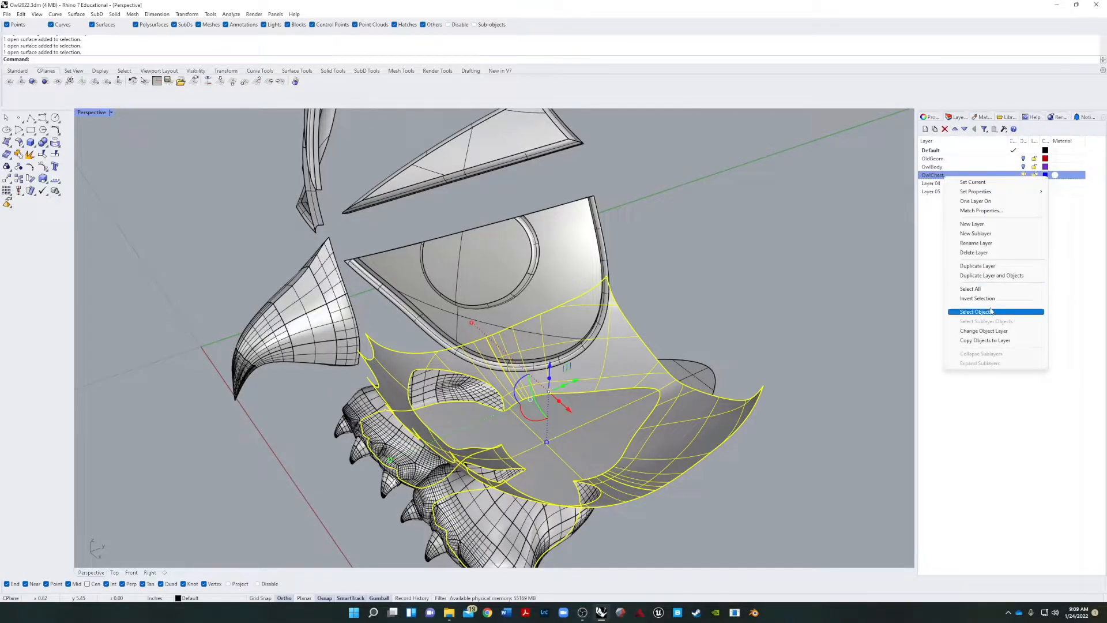
left_click(991, 332)
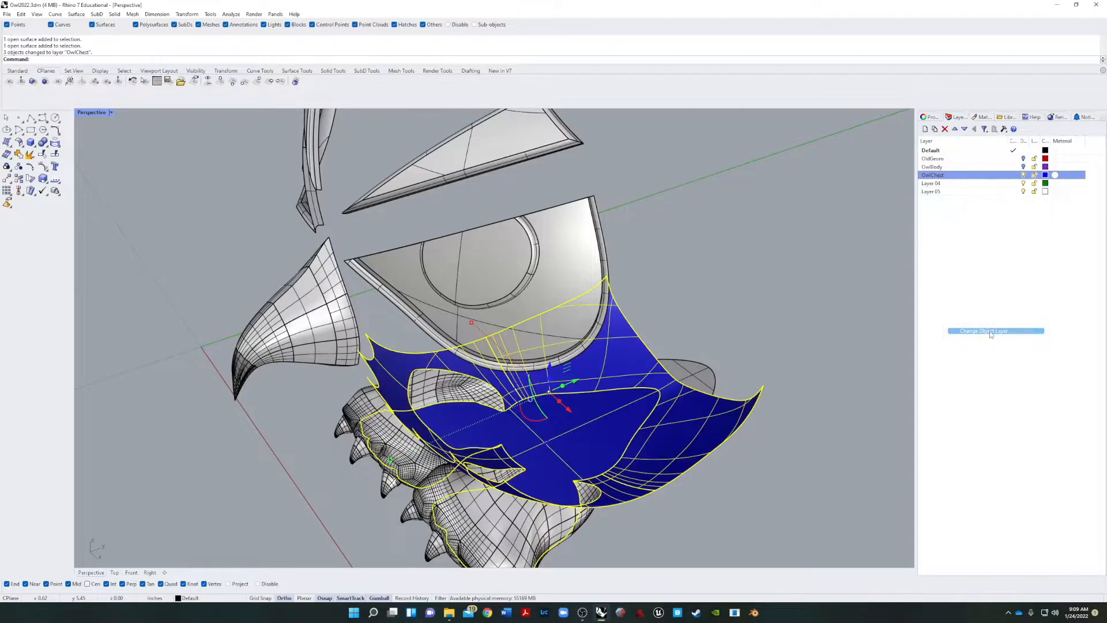
Hide the OwlChest layer and move the small leftover surface behind the feet to that layer
right_click_drag(848, 301, 830, 257)
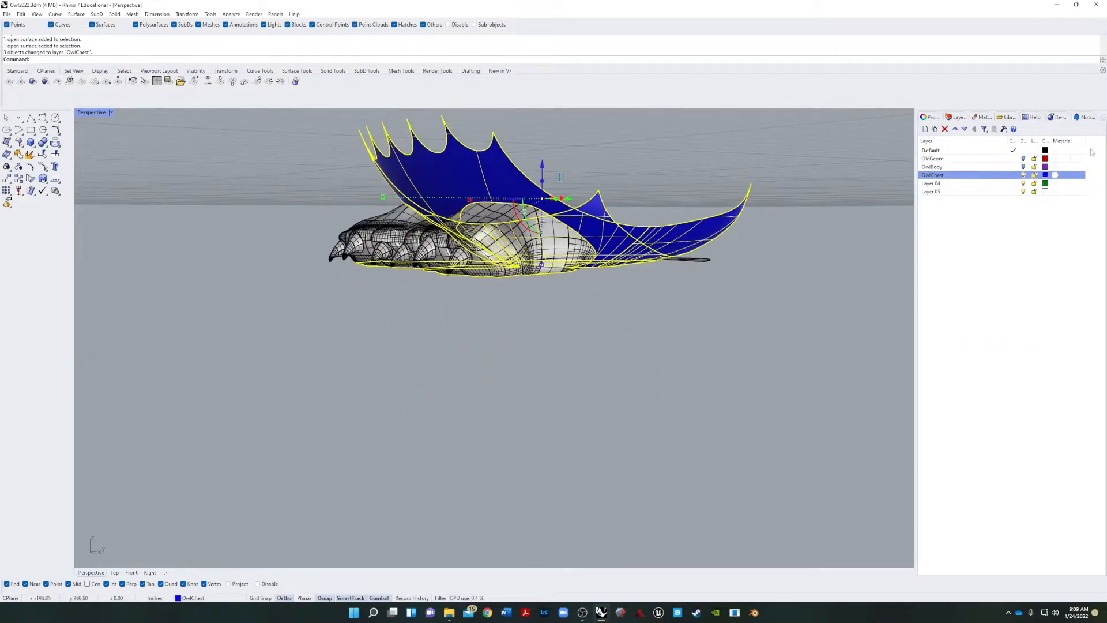
left_click(1024, 176)
right_click_drag(803, 186, 751, 239)
left_click(597, 389)
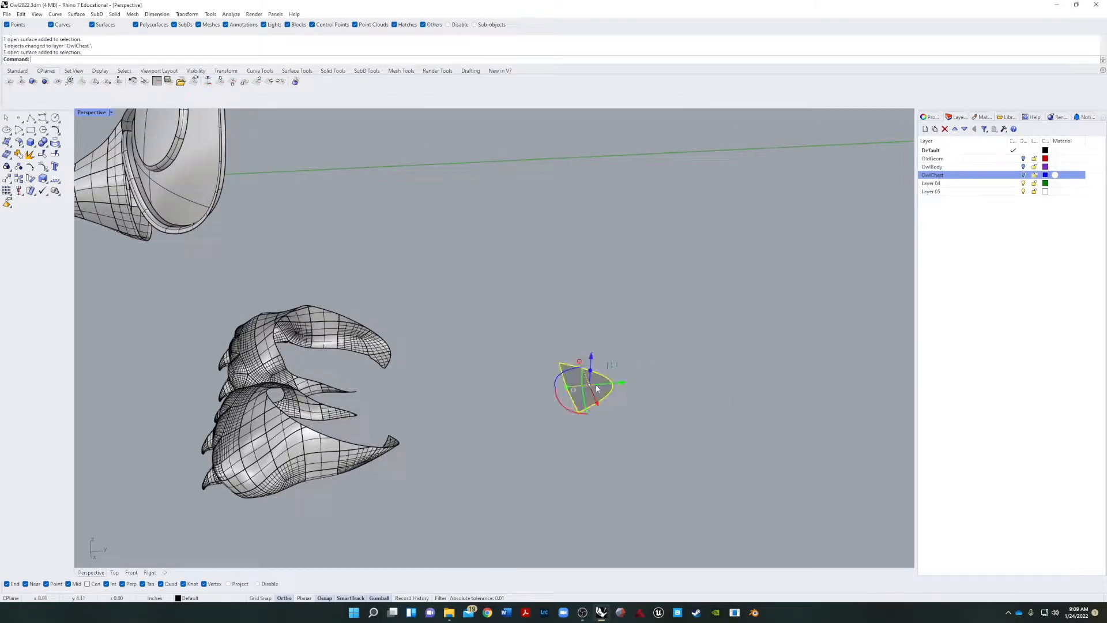
right_click(947, 176)
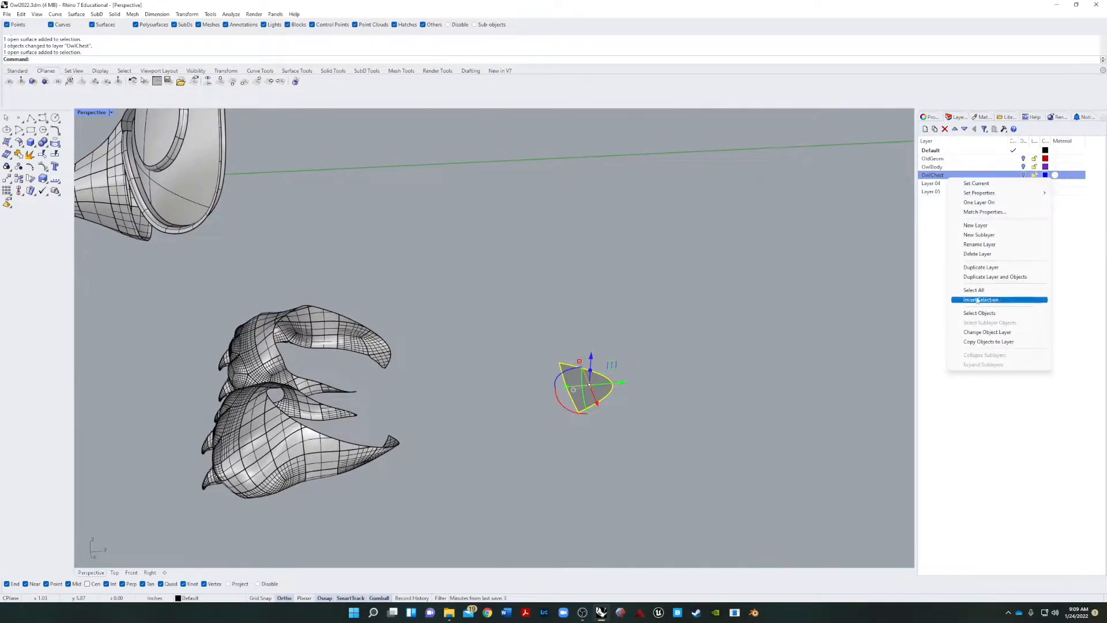
left_click(987, 332)
Select all of the beak's surfaces and join them into one polysurface
right_click_drag(705, 291, 578, 300)
left_click(353, 188)
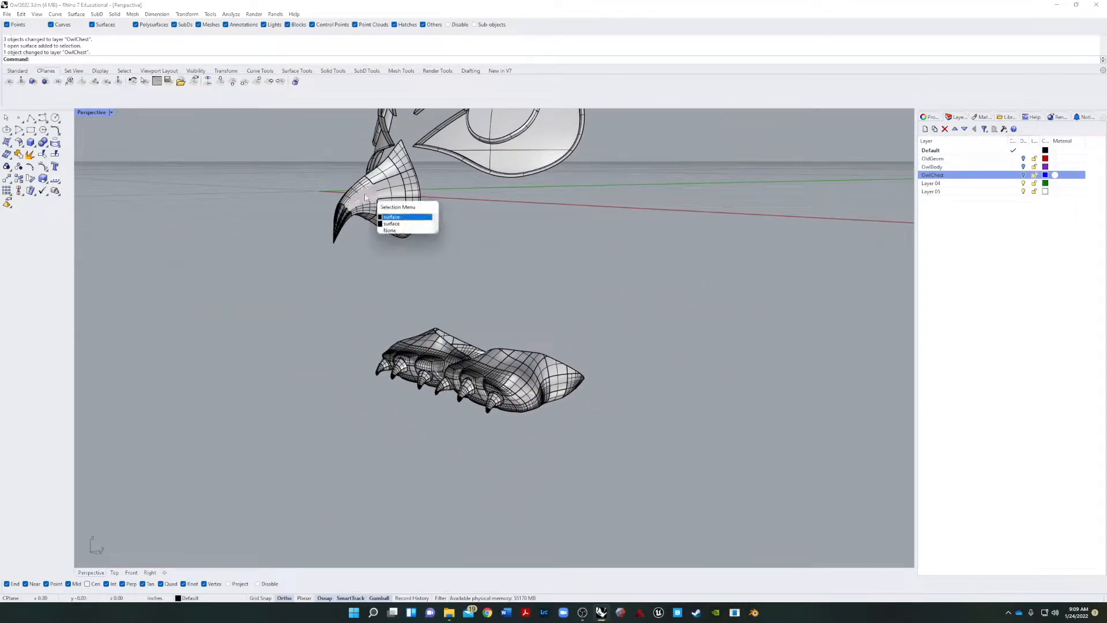
right_click_drag(532, 232, 270, 158)
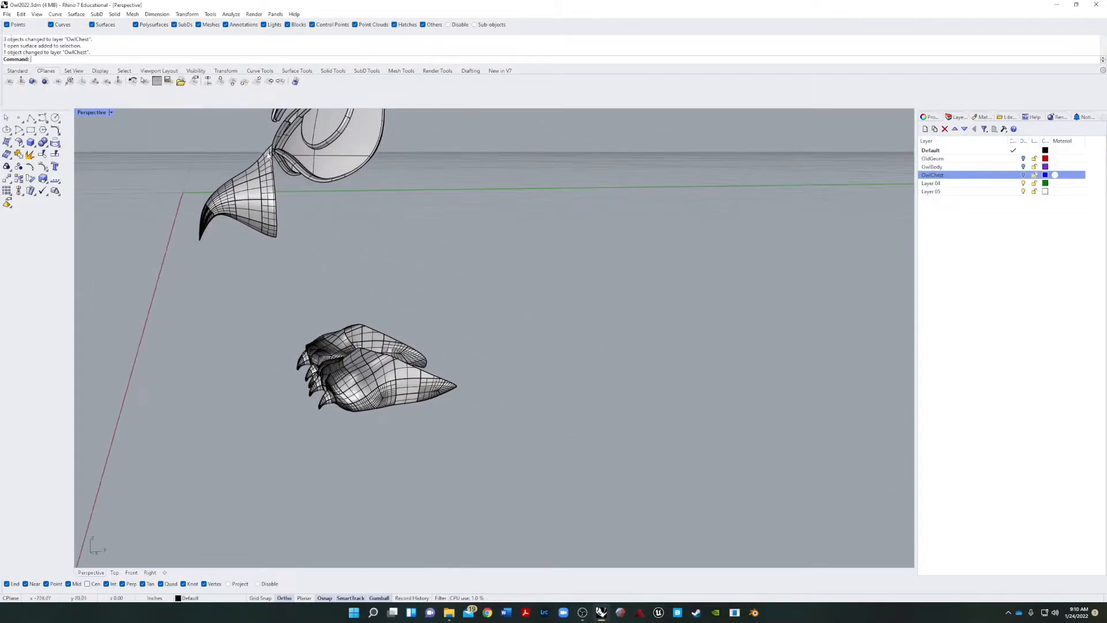
left_click_drag(267, 139, 256, 165)
left_click_drag(184, 261, 184, 261)
right_click_drag(306, 230, 376, 253)
left_click(18, 155)
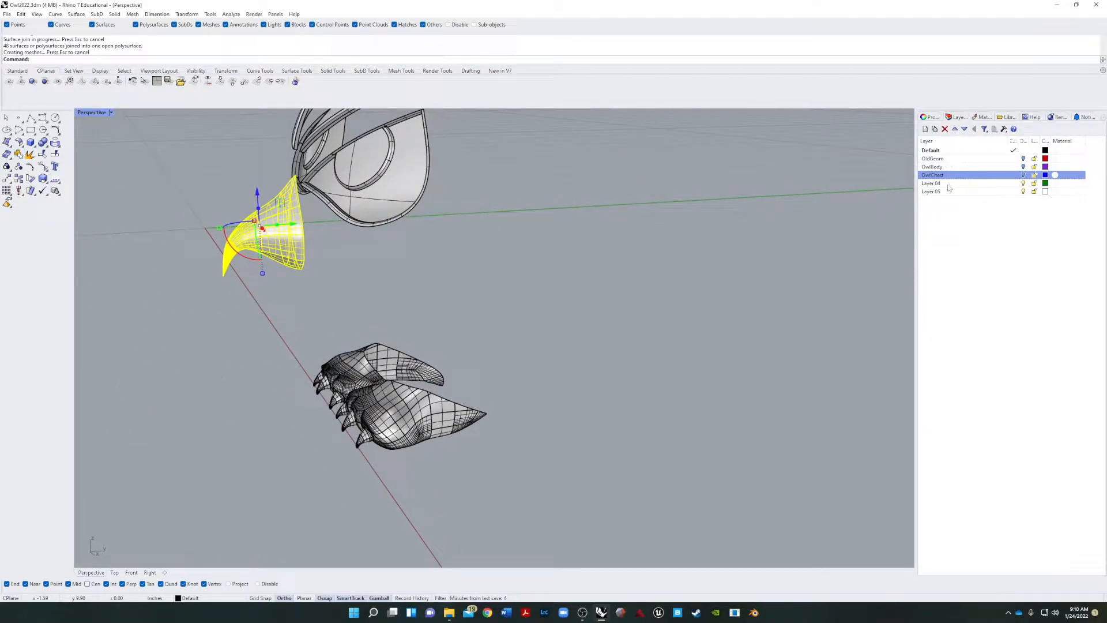
Rename Layer 04 to OwlBeak and move the joined beak to it
double_click(931, 183)
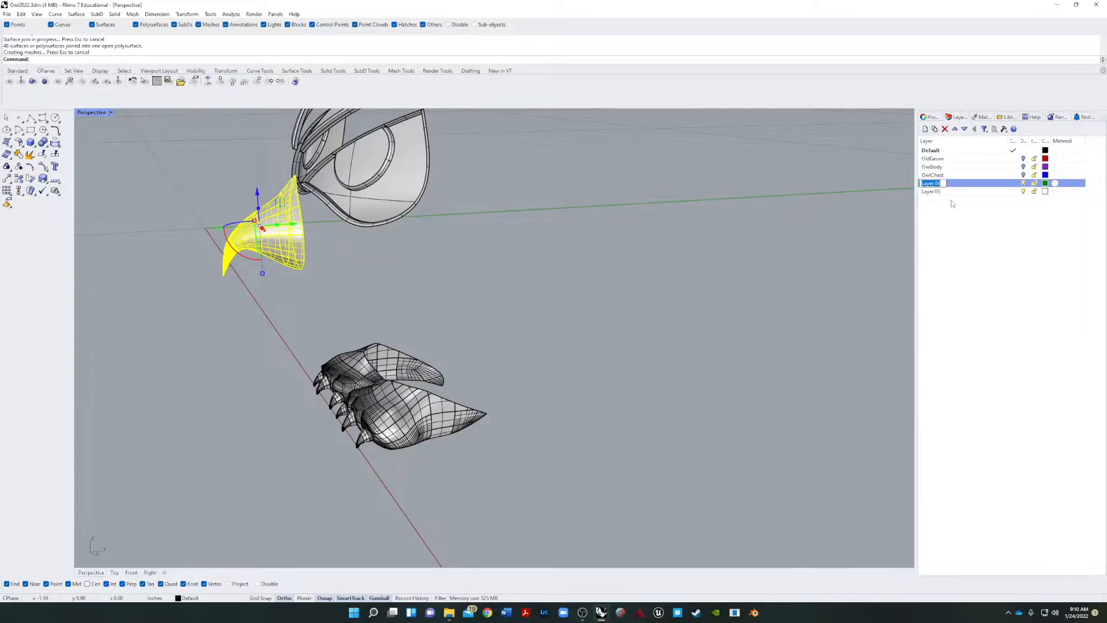
type("OwlBeak")
key("Return")
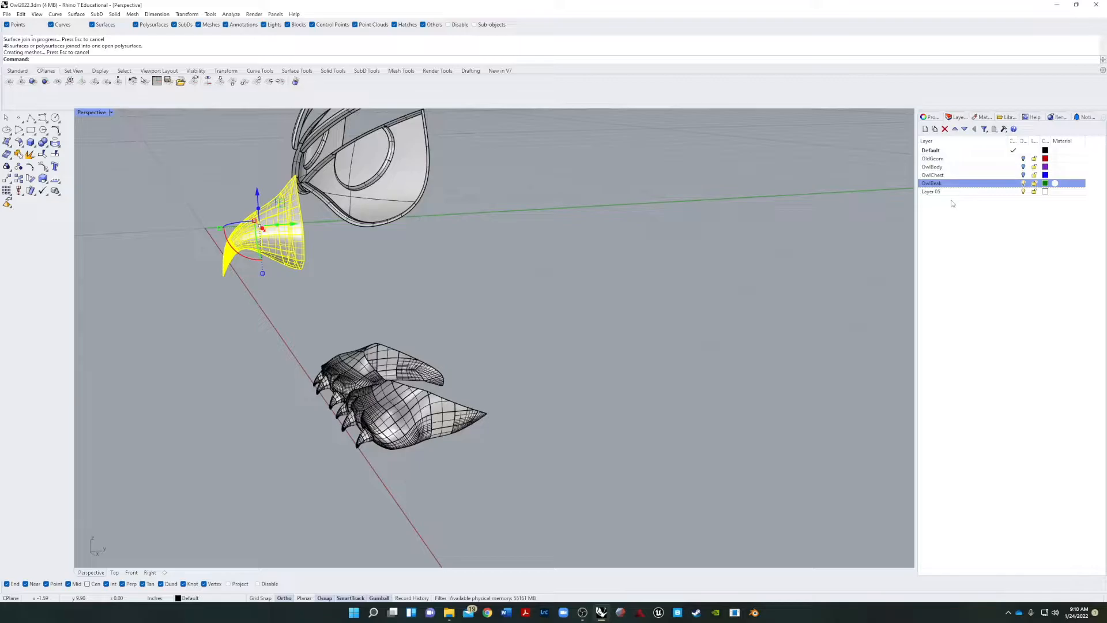
right_click(943, 184)
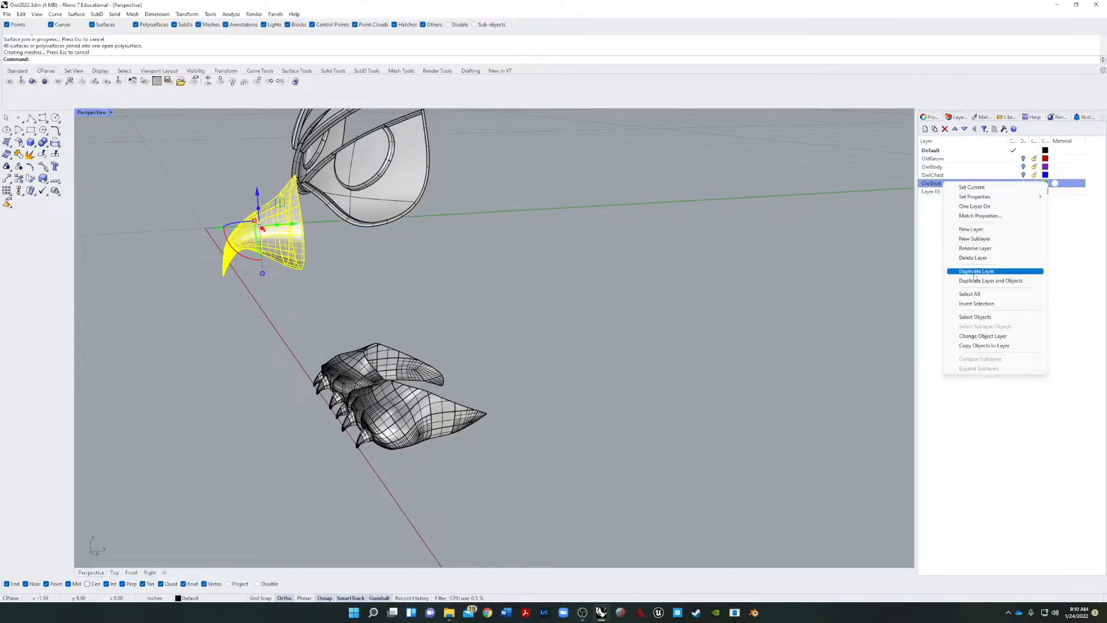
left_click(982, 338)
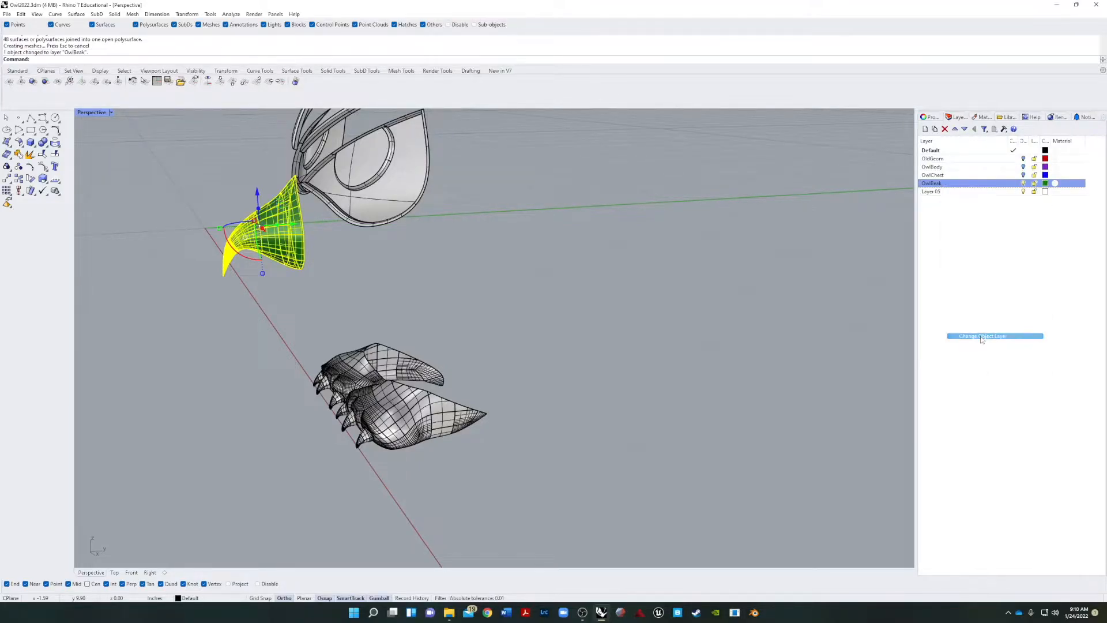
Hide the OwlBeak layer, and join the surfaces of the two eyebrows into one polysurface per brow
left_click(1023, 183)
right_click_drag(732, 258, 639, 265)
right_click_drag(583, 176, 547, 312, "shift")
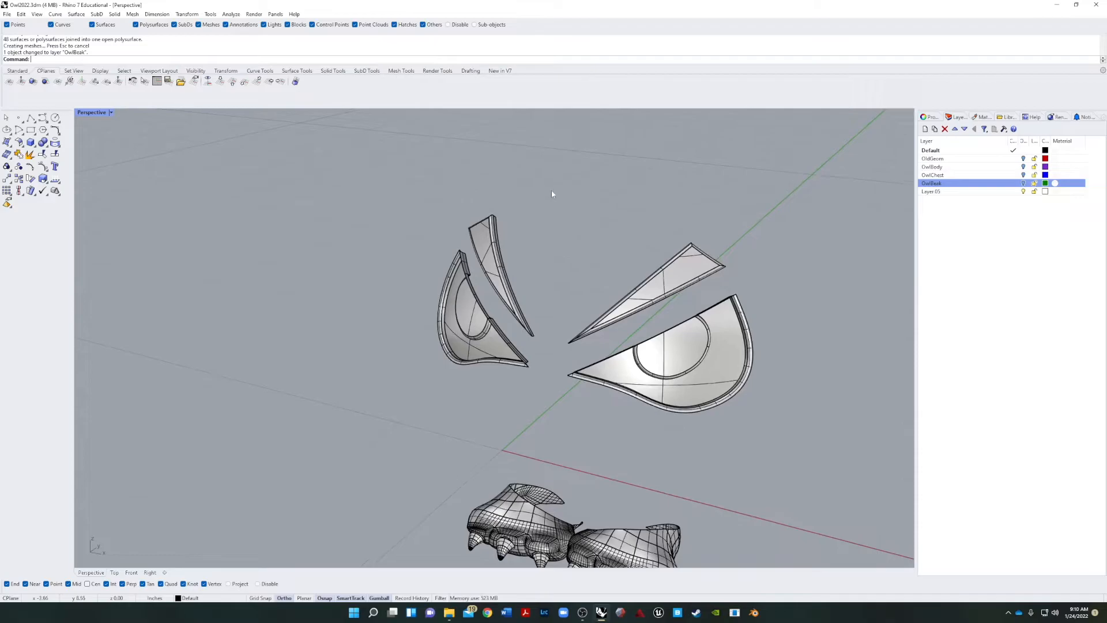
right_click_drag(552, 194, 581, 195)
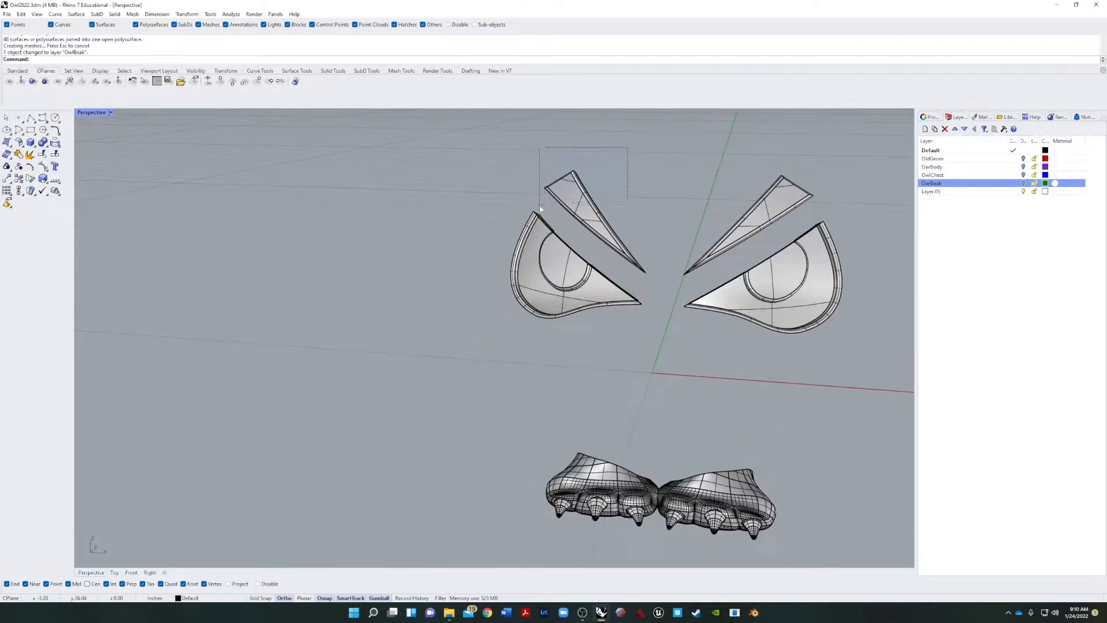
left_click_drag(541, 209, 540, 210)
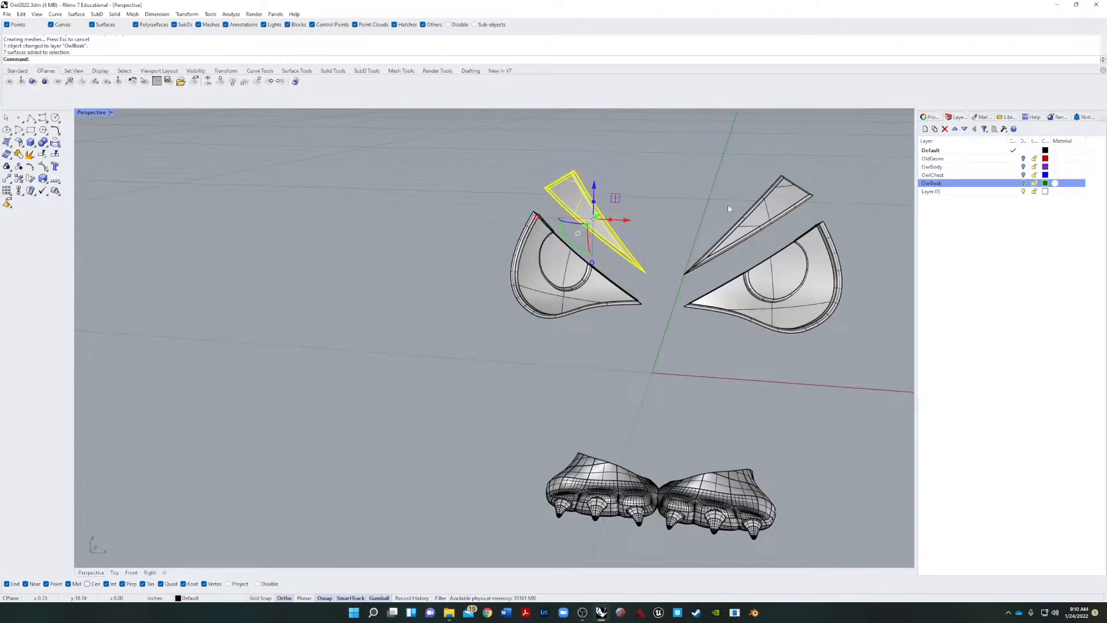
left_click_drag(800, 171, 727, 213, "shift")
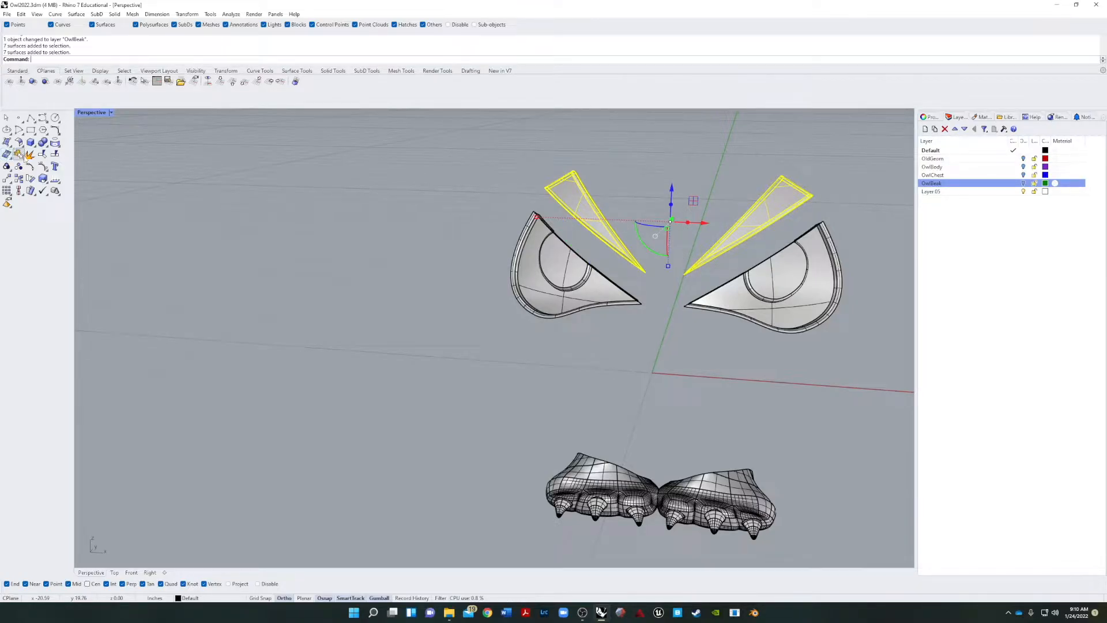
left_click(19, 156)
right_click_drag(519, 192, 417, 151)
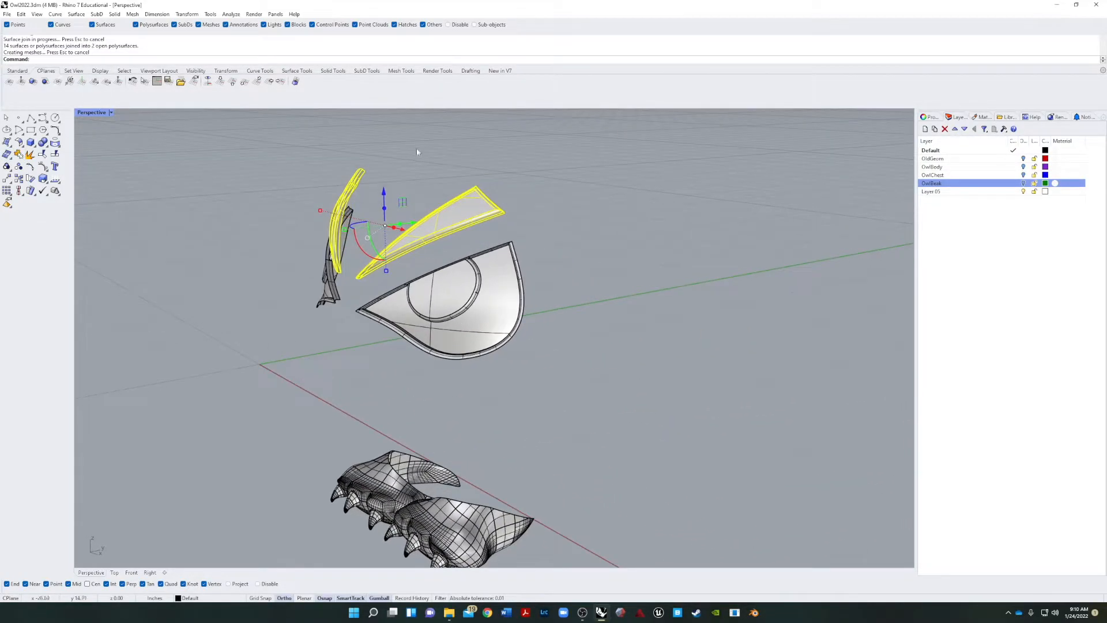
Rename Layer 05 to OwlBrows and move the two joined eyebrows to it
left_click(951, 192)
left_click(938, 192)
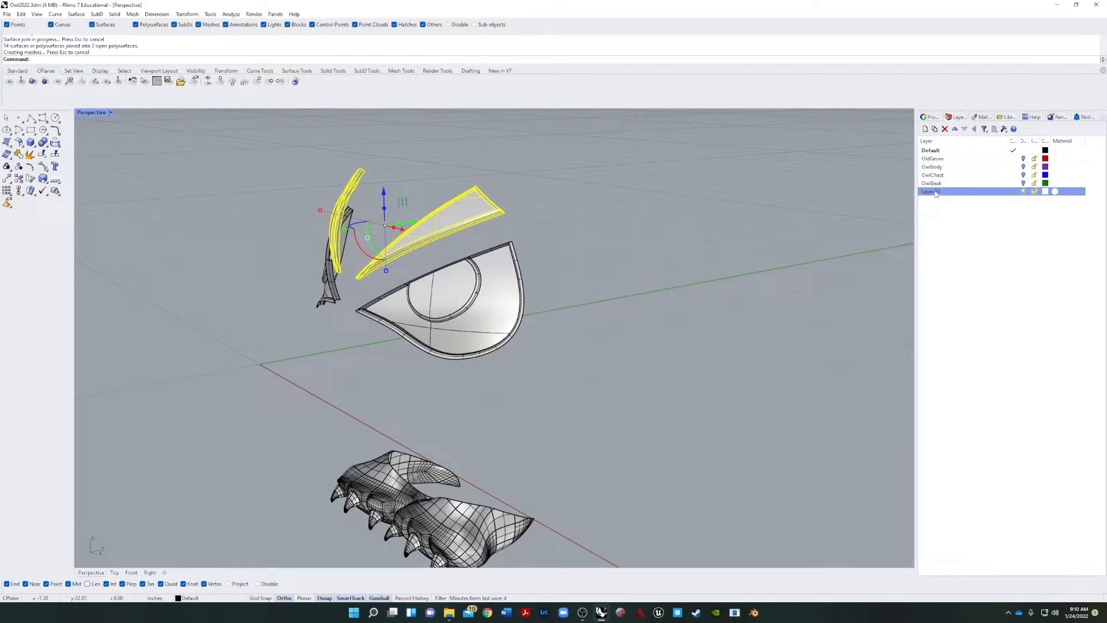
type("E")
type("wlBrows")
key("Return")
right_click(949, 192)
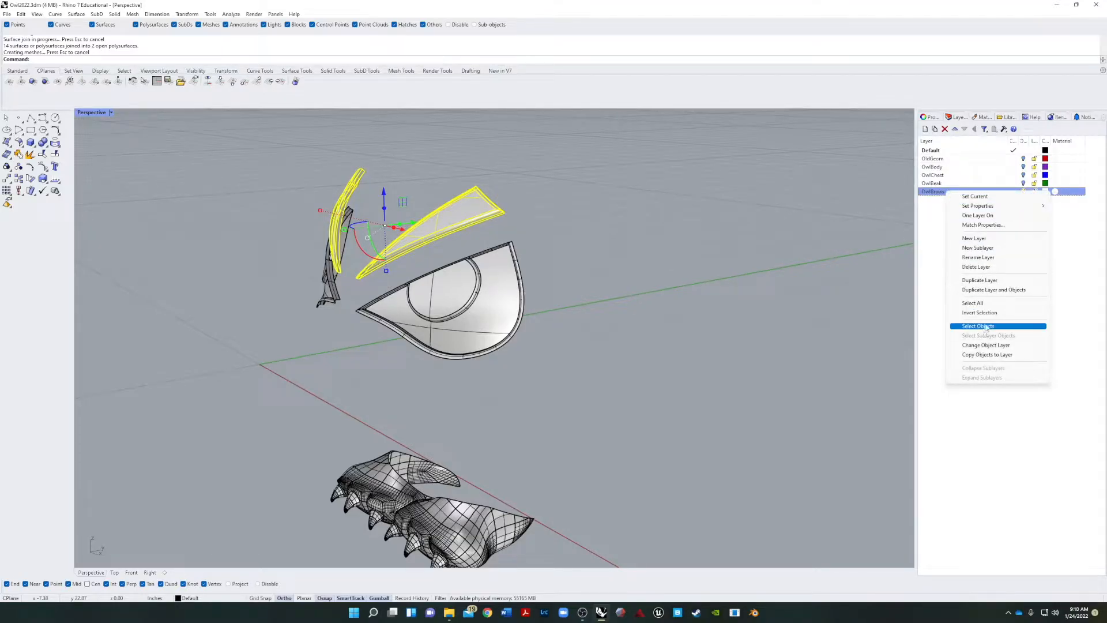
left_click(986, 345)
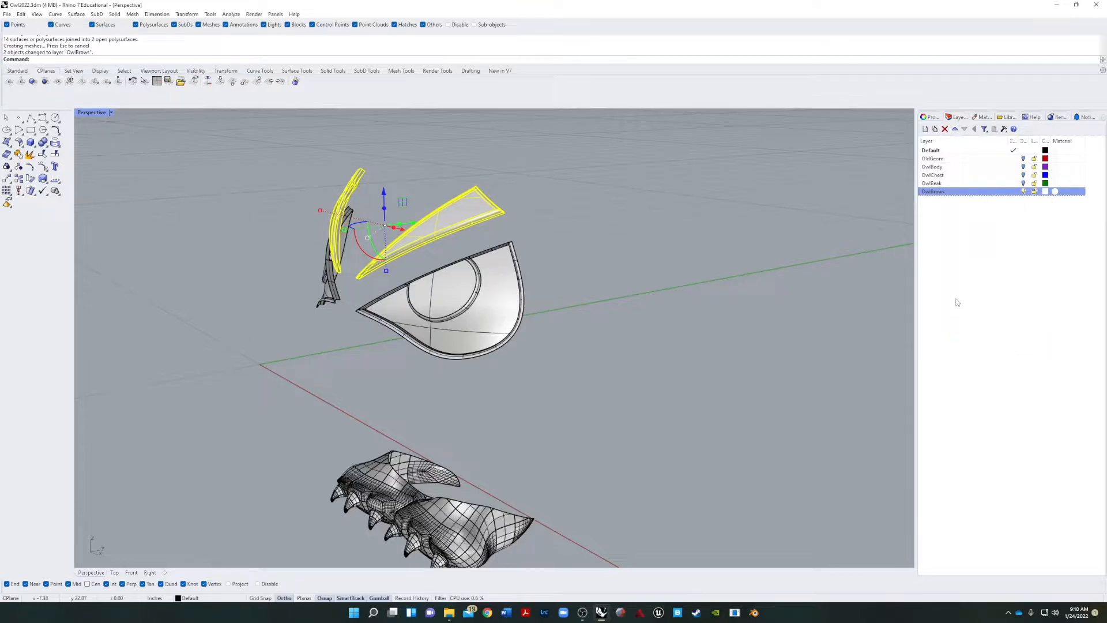
Set the OwlBrows layer color to Lavender and hide the layer
left_click(1046, 191)
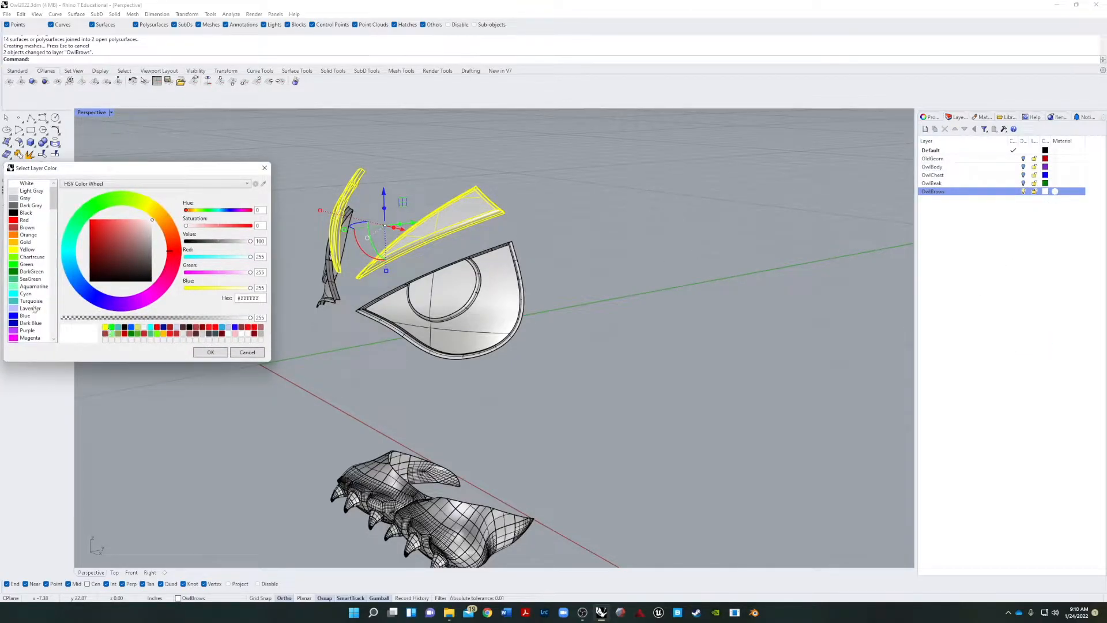
left_click(14, 309)
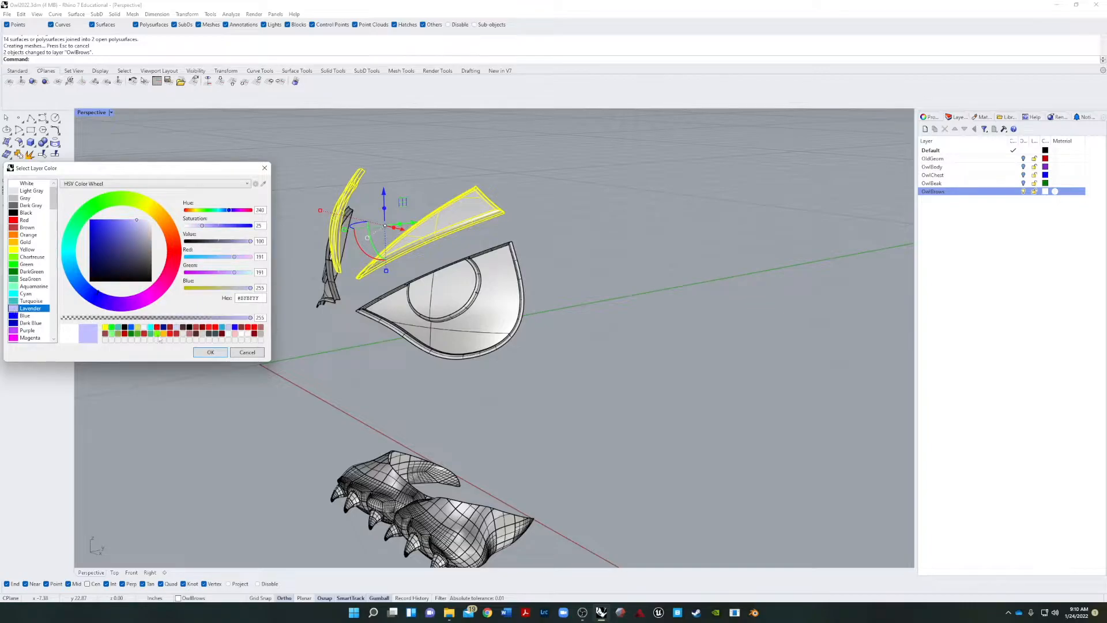
left_click(204, 355)
left_click(315, 375)
right_click_drag(320, 376, 370, 372)
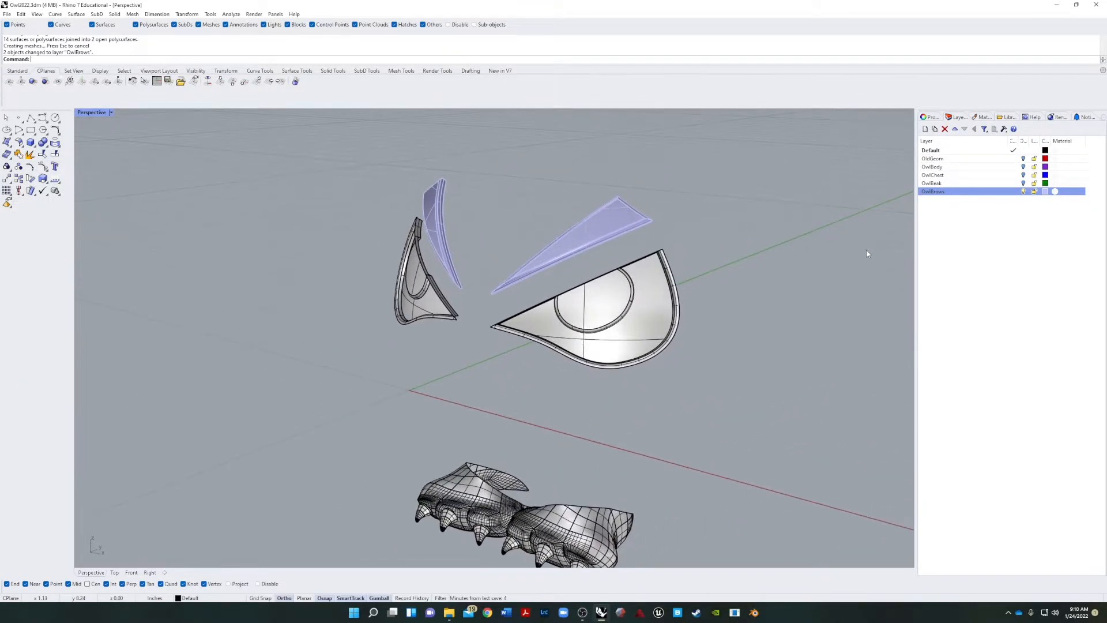
left_click(1024, 191)
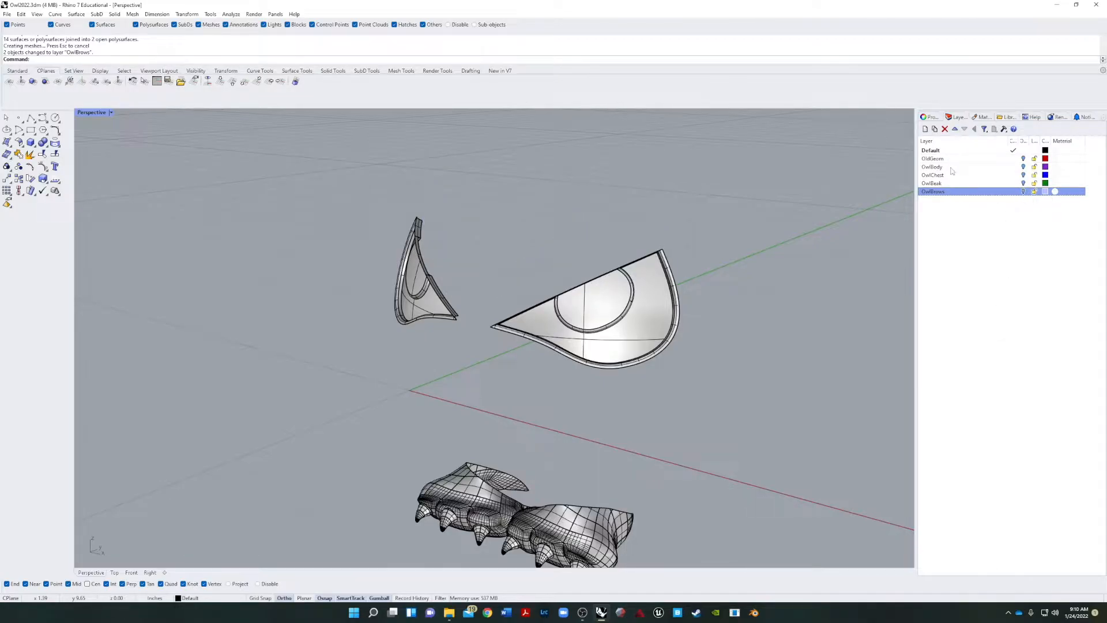
Add a new layer named OwlPupil
left_click(926, 130)
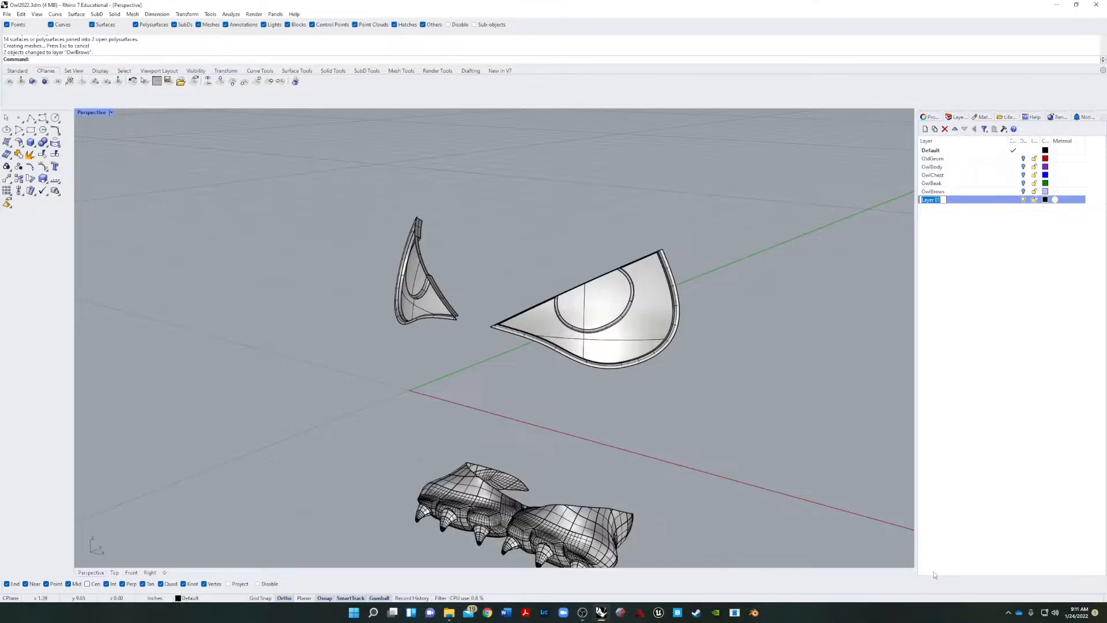
right_click_drag(744, 460, 655, 391)
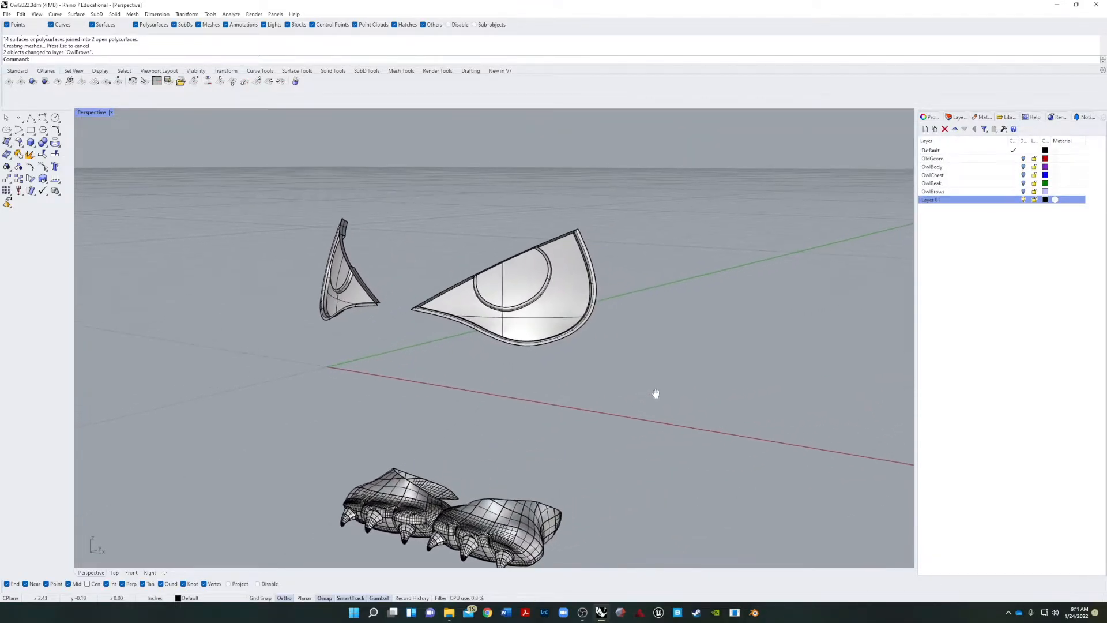
double_click(931, 200)
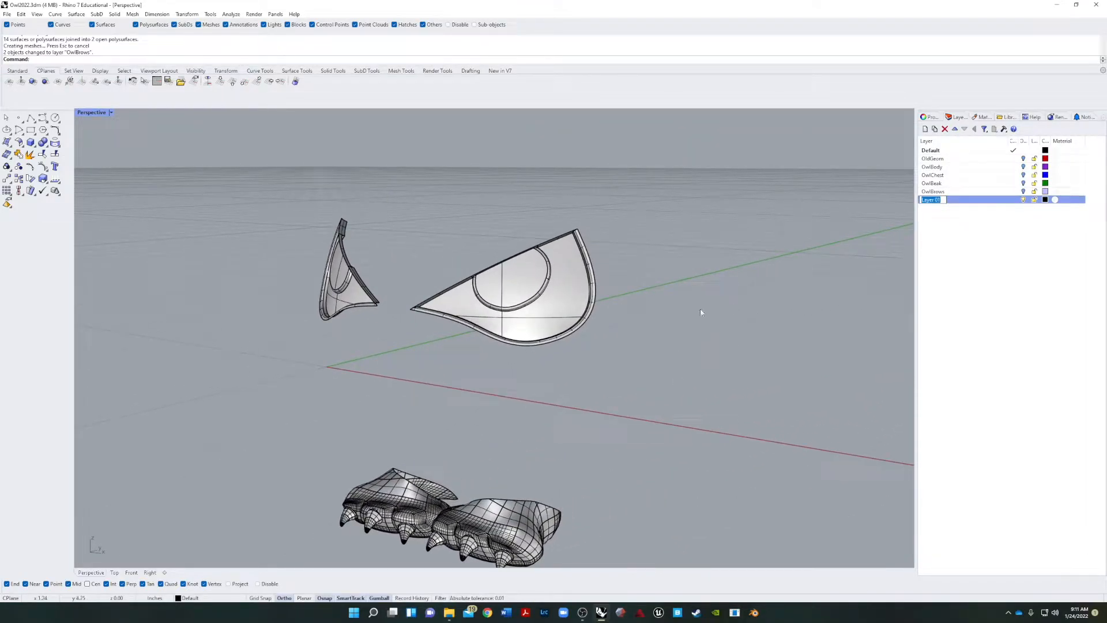
type("OwlPupil")
key("Return")
Join the pupil face and its two edge surfaces on one eye, and move the joined pupil to the OwlPupil layer
left_click(482, 297)
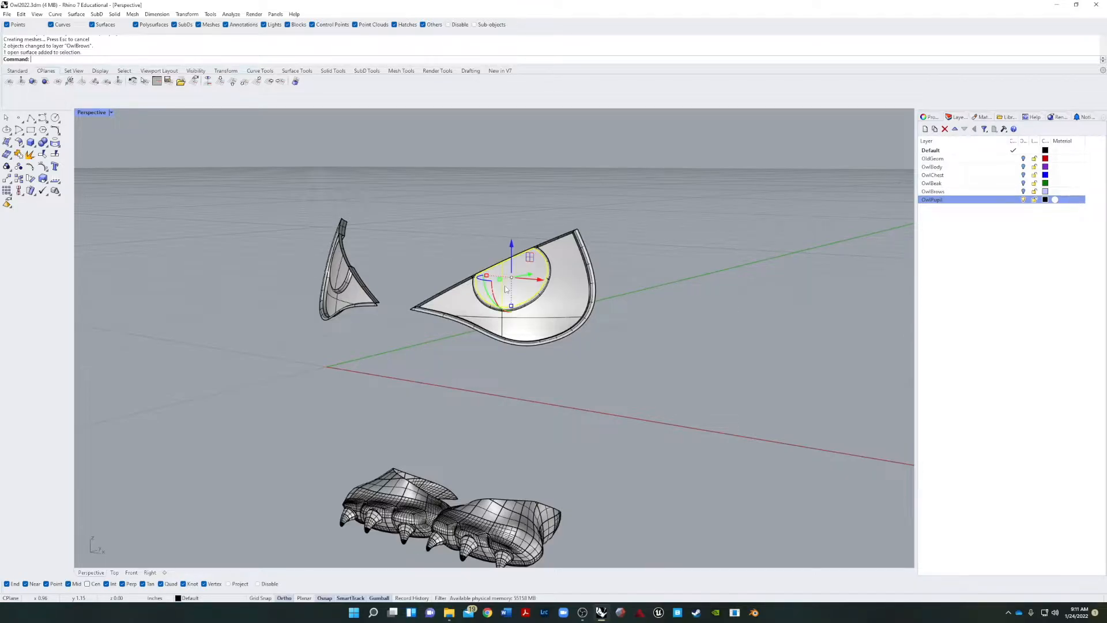
scroll(476, 306, "up", 5)
left_click(617, 331, "shift")
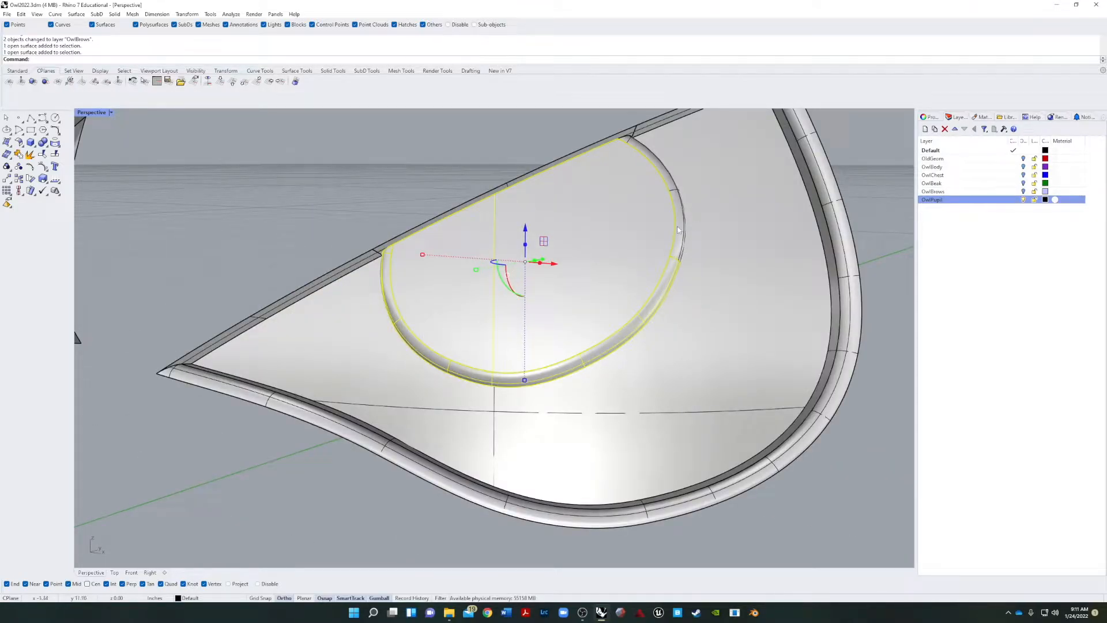
left_click(678, 230, "shift")
left_click(19, 155)
right_click(934, 200)
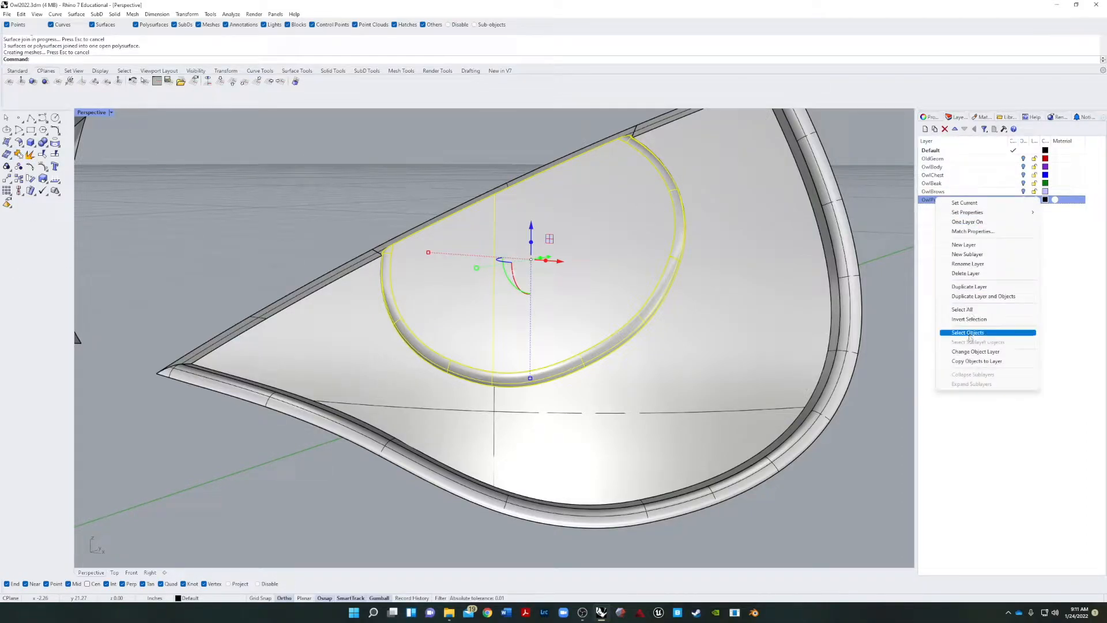
left_click(975, 352)
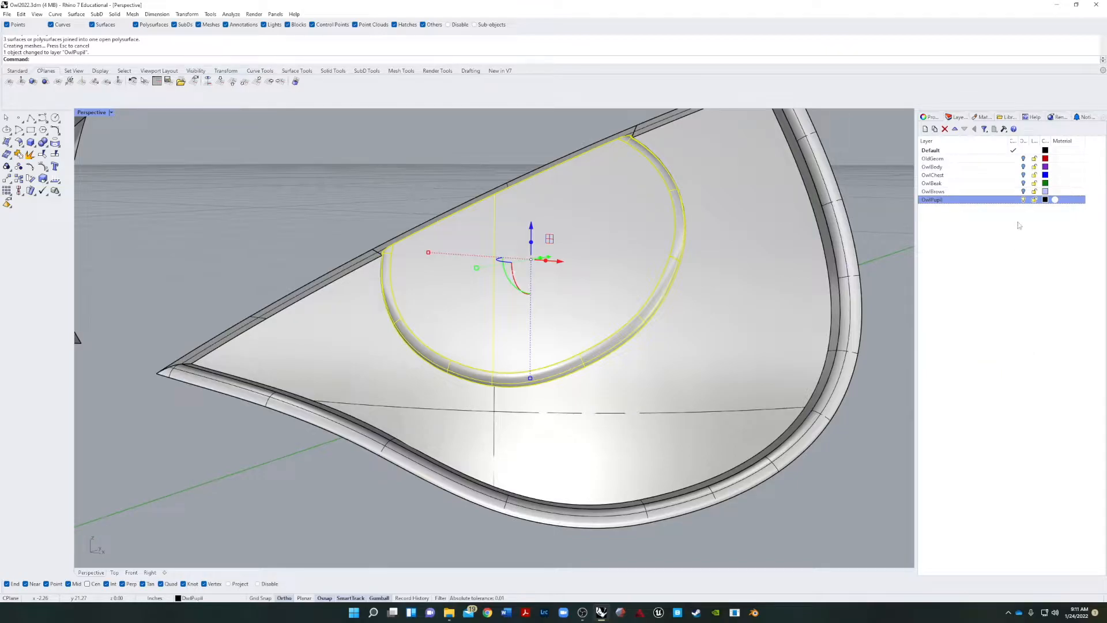
Set the OwlPupil layer color to Gold
left_click(1045, 199)
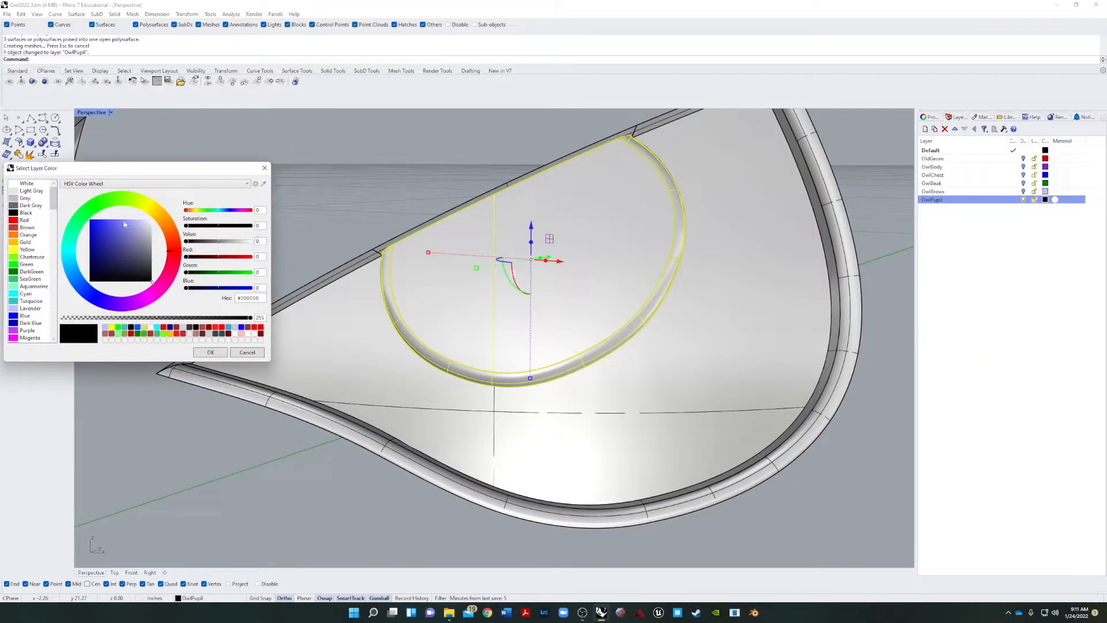
left_click(15, 242)
left_click(210, 353)
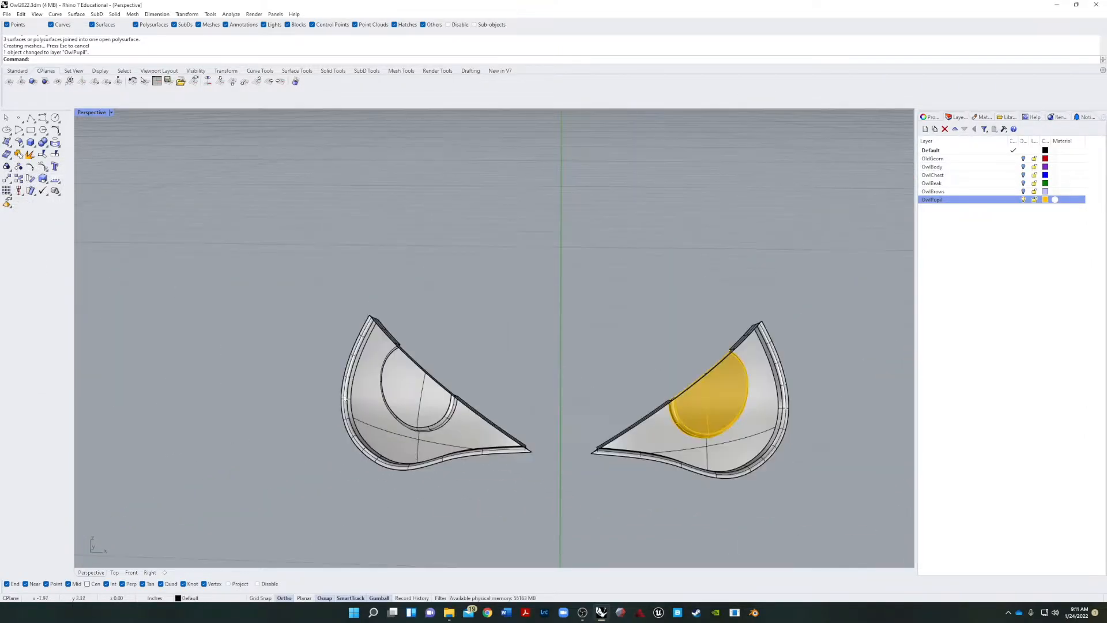
Move the pupil face and its two edge surfaces on the other eye to the OwlPupil layer
scroll(393, 323, "up", 4)
left_click(393, 323)
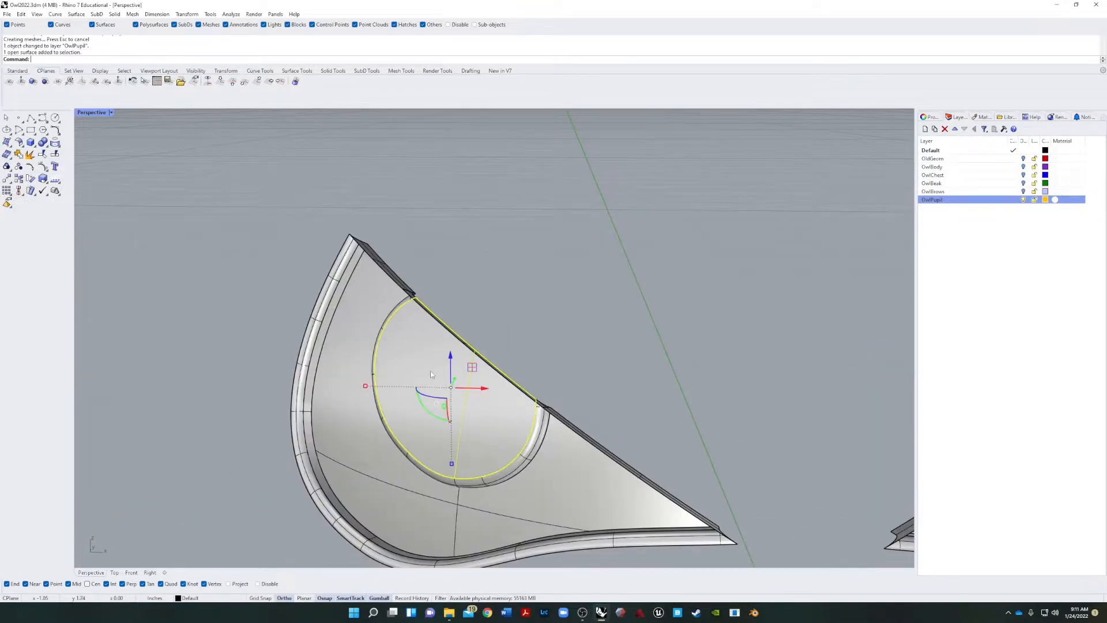
scroll(392, 323, "up", 4)
left_click(386, 289, "shift")
scroll(386, 288, "down", 12)
scroll(381, 358, "up", 5)
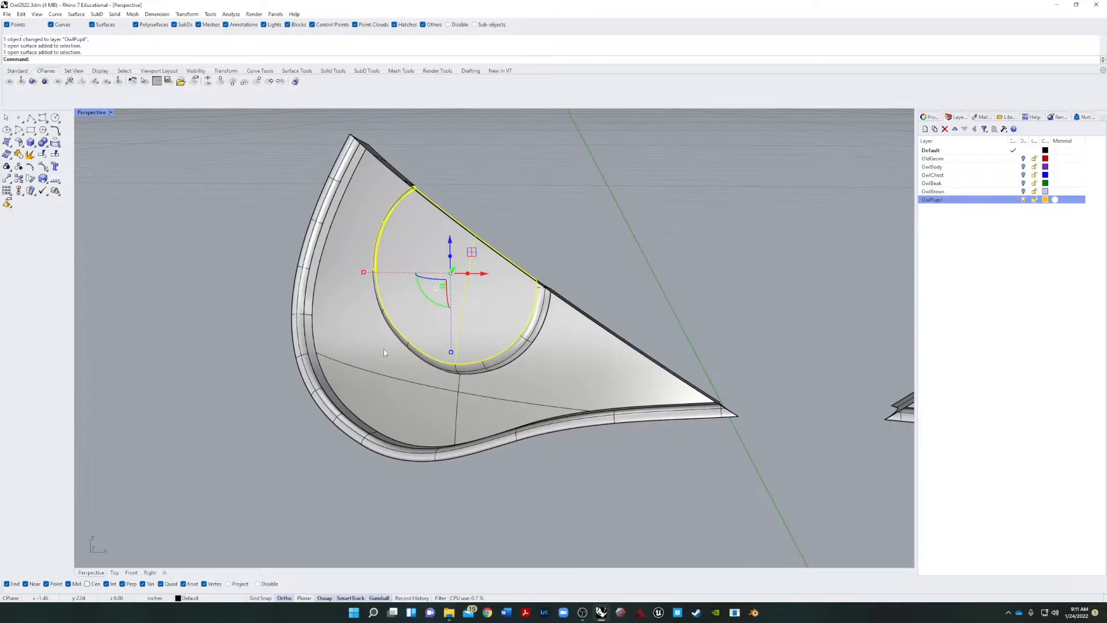
left_click(383, 319, "shift")
right_click_drag(525, 319, 470, 300)
type("z")
key("Return")
scroll(375, 287, "down", 8)
left_click_drag(262, 234, 364, 344)
scroll(213, 338, "up", 5)
right_click_drag(338, 327, 284, 305)
right_click(956, 201)
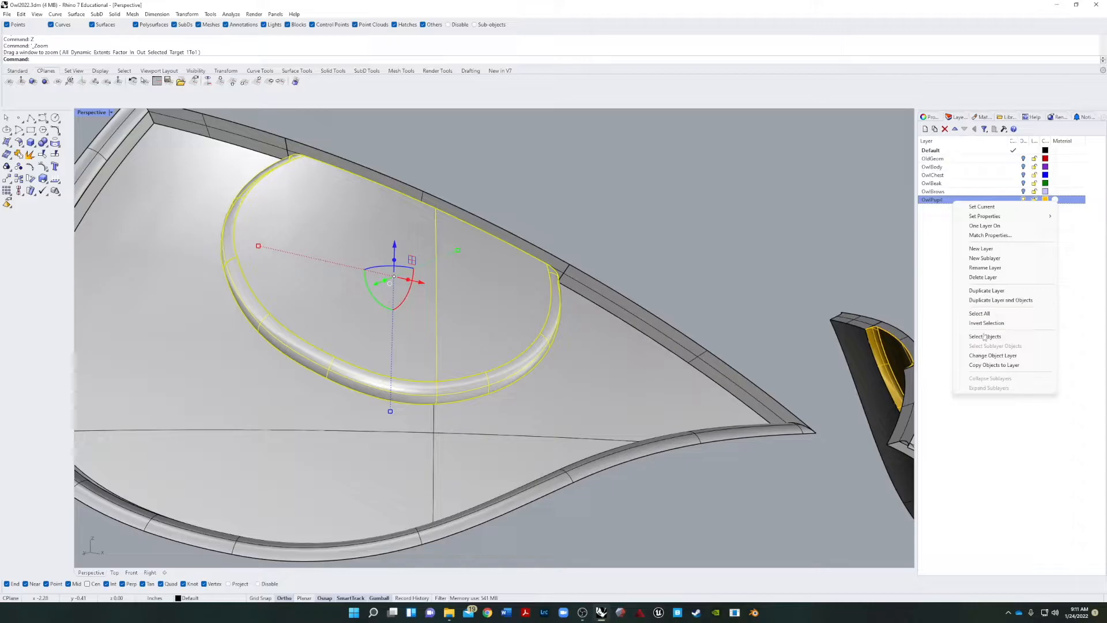
left_click(989, 356)
Hide the OwlPupil layer
right_click_drag(794, 251, 698, 248)
left_click(1023, 200)
right_click_drag(576, 171, 613, 194)
scroll(566, 210, "down", 3)
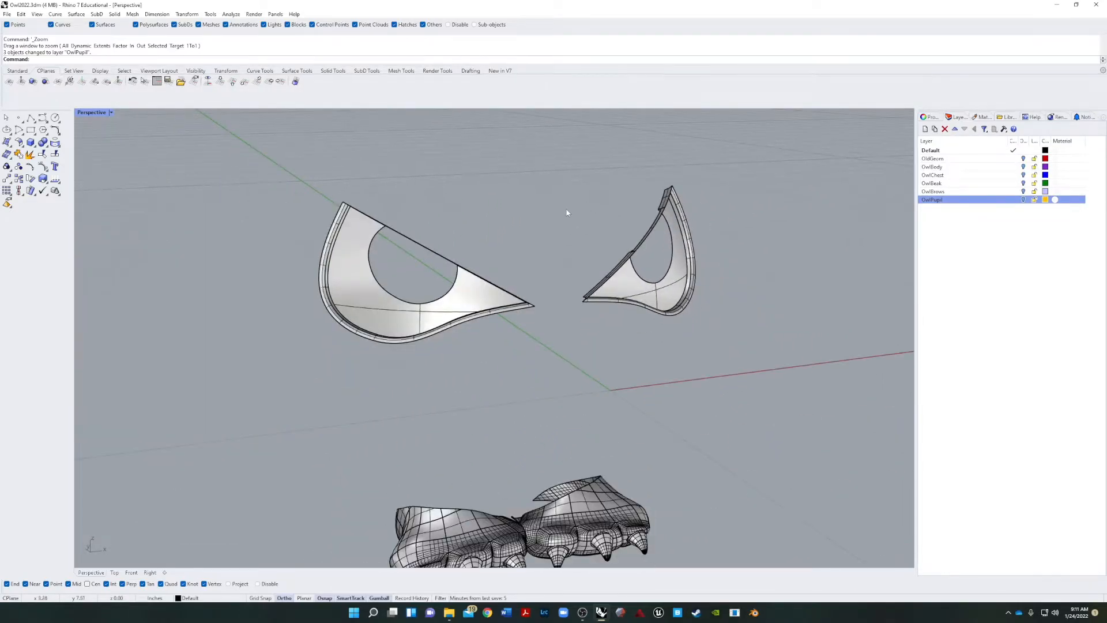
Add a new layer named OwlEyes and move the two inner eye surfaces to it
scroll(341, 231, "up", 6)
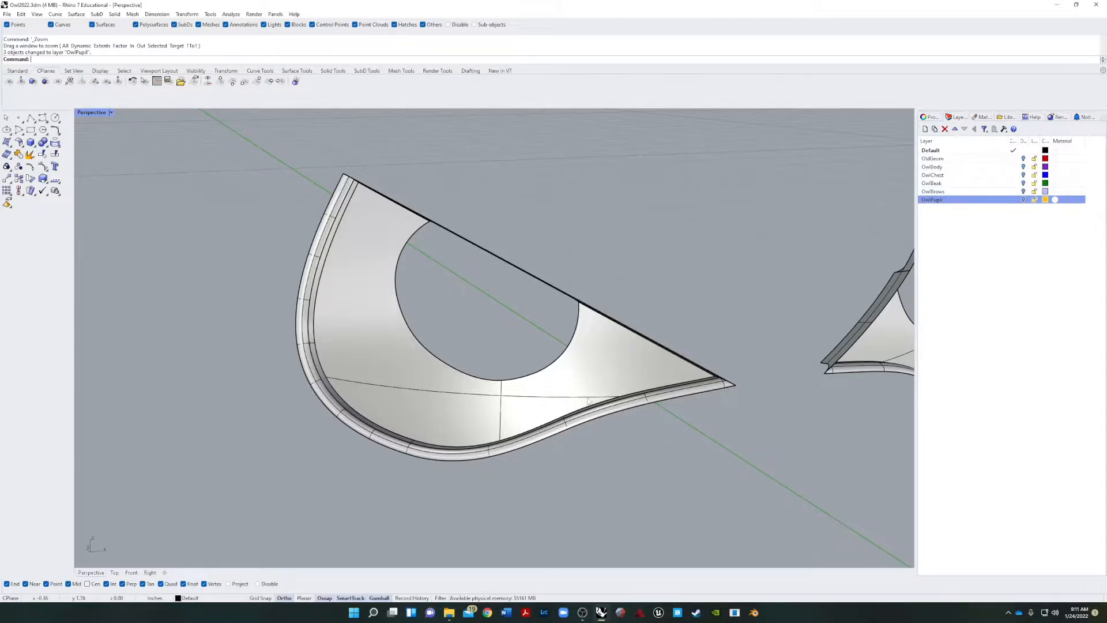
right_click_drag(589, 401, 506, 247)
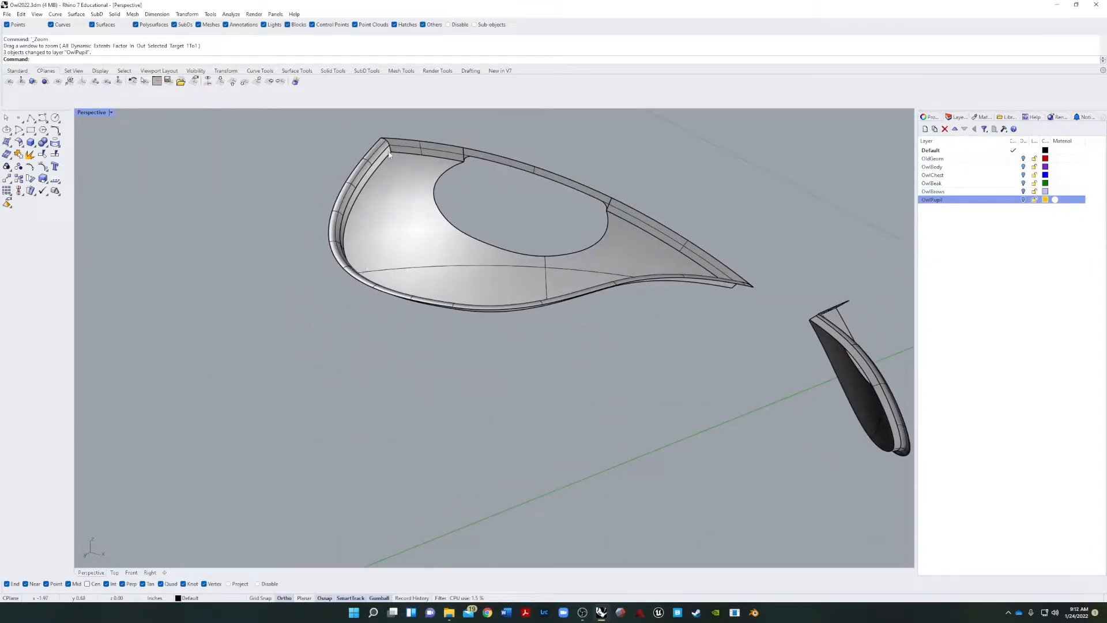
right_click_drag(330, 172, 426, 259)
left_click(343, 343)
left_click(419, 269)
scroll(438, 269, "down", 4)
right_click_drag(418, 274, 244, 280, "shift")
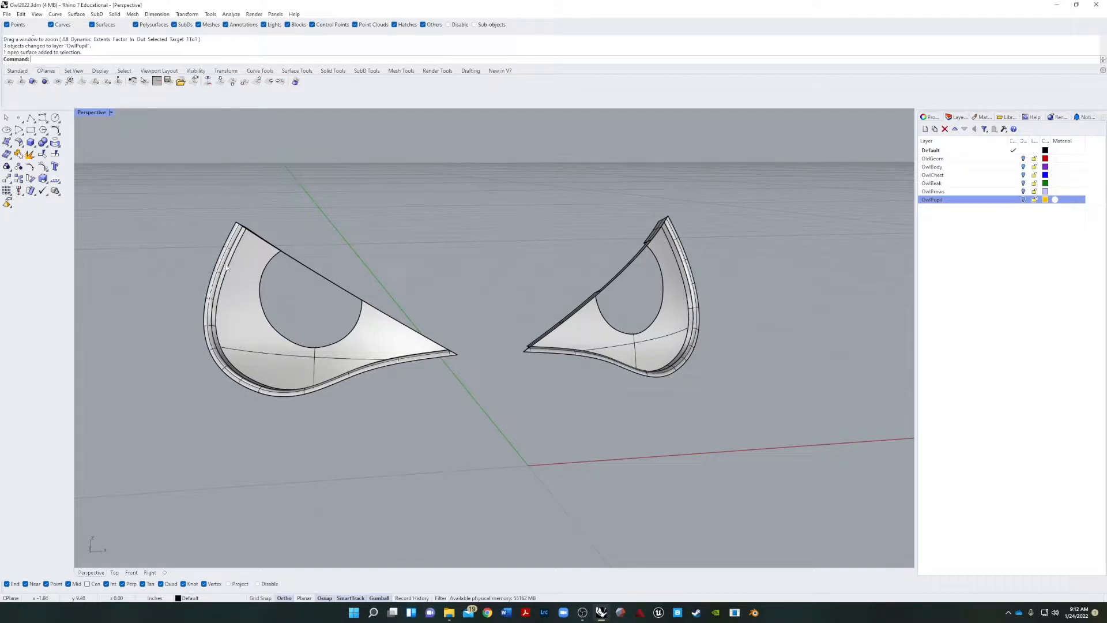
left_click(245, 301)
left_click(595, 335, "shift")
right_click_drag(596, 335, 959, 233)
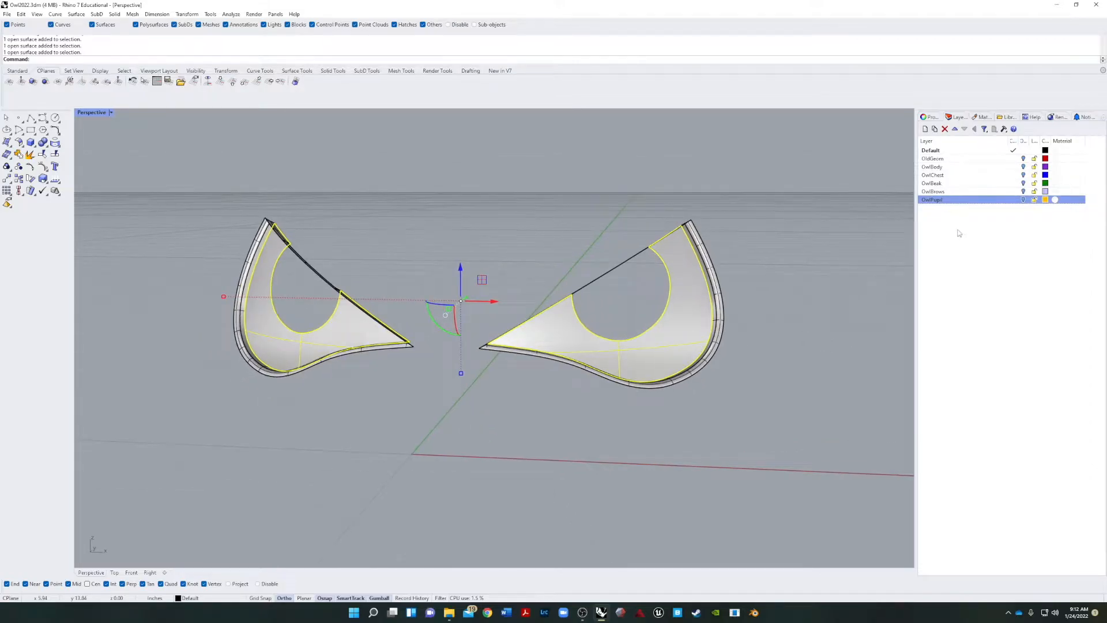
left_click(925, 128)
type("OwlEyes")
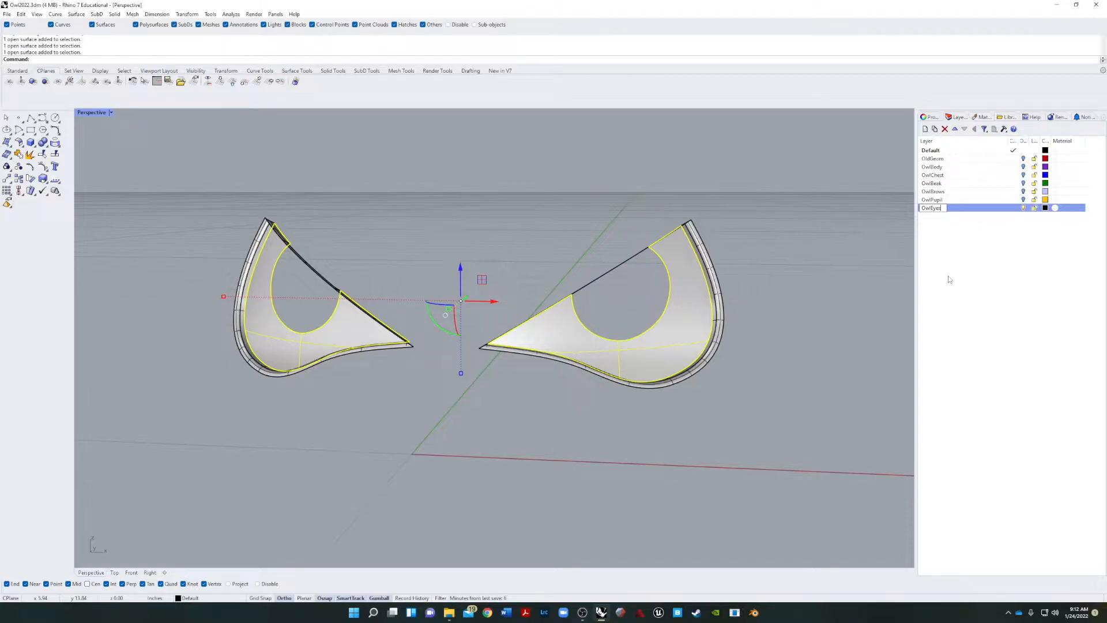
left_click(950, 279)
right_click(944, 211)
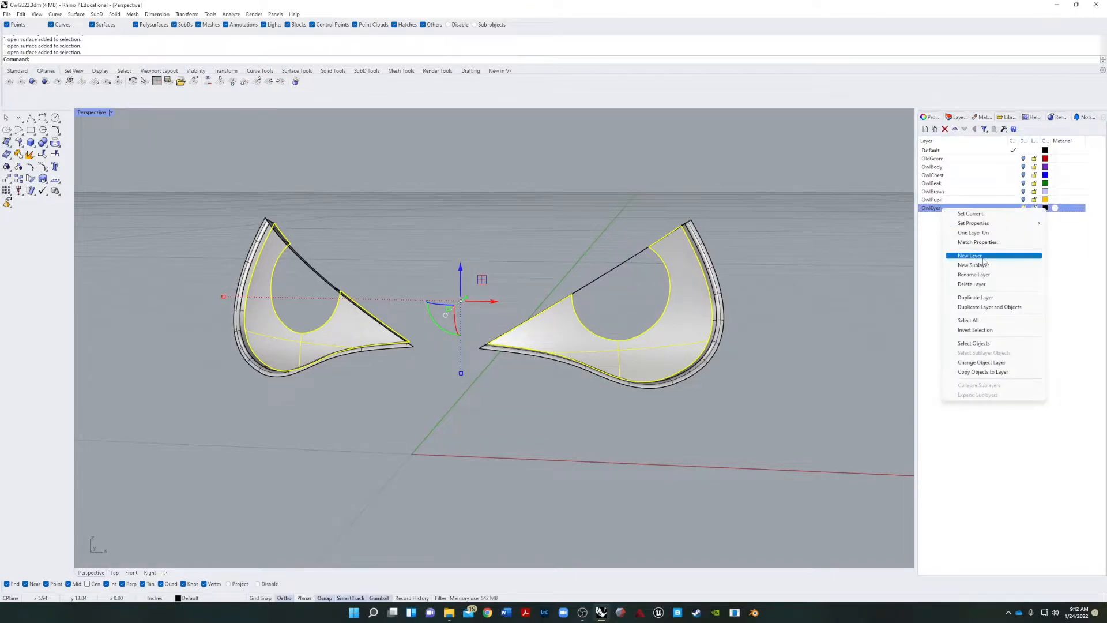
left_click(981, 363)
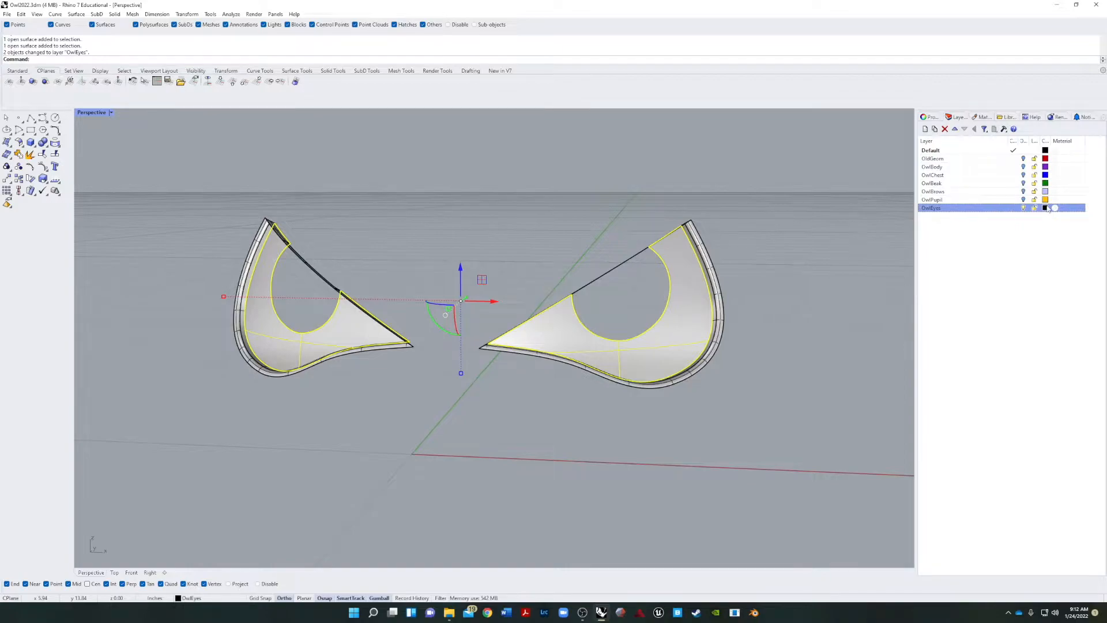
Set the OwlEyes layer color to Aquamarine and hide the layer
left_click(1046, 208)
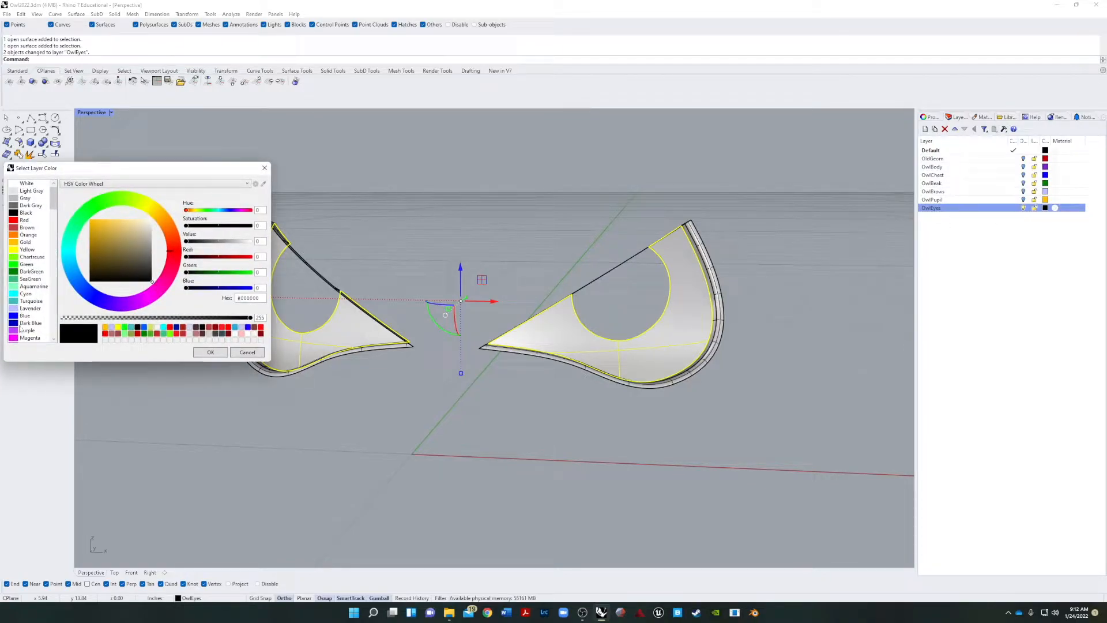
left_click(29, 286)
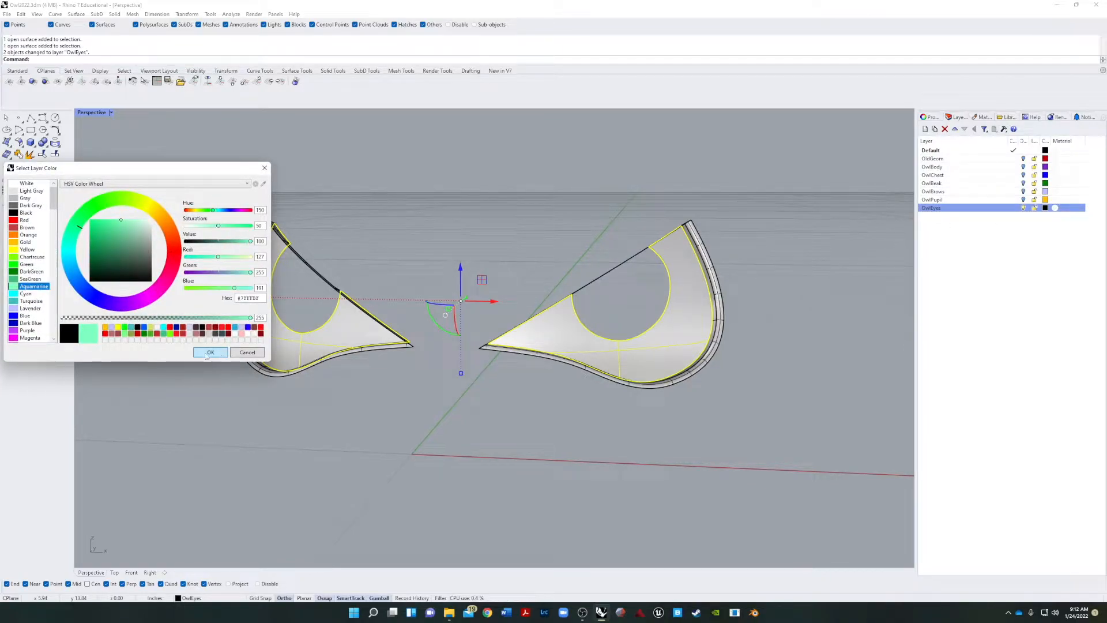
left_click(210, 353)
left_click(220, 377)
right_click_drag(320, 425, 283, 419)
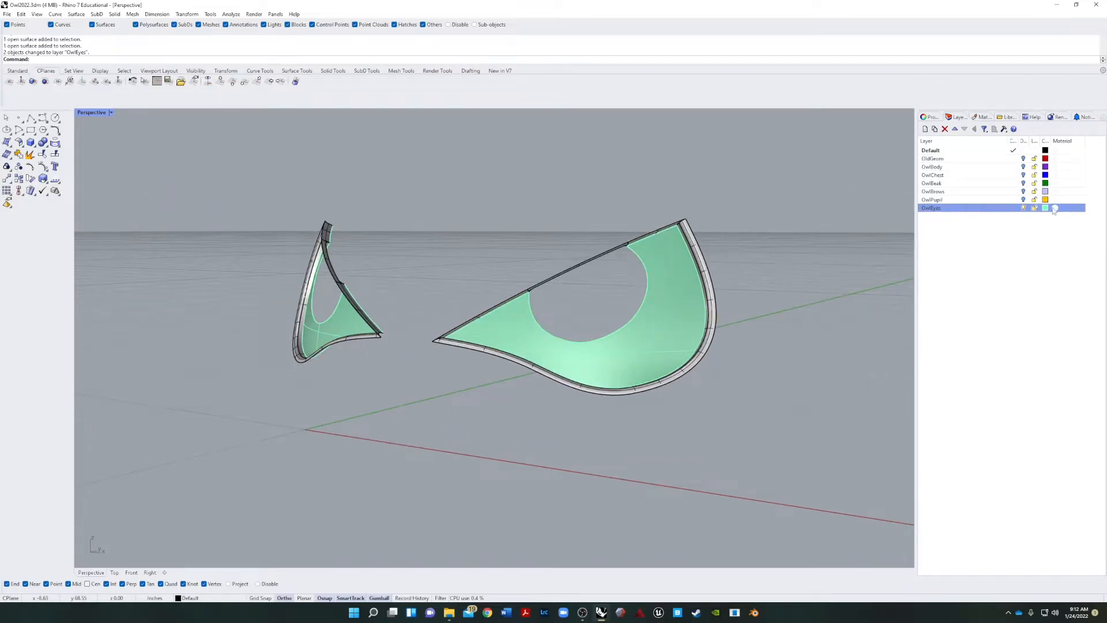
left_click(1025, 209)
Add a new layer named OwlEyeRim and move all surfaces of both eye rims to it
right_click_drag(825, 262, 831, 199)
scroll(832, 199, "down", 5)
scroll(832, 199, "down", 1)
left_click_drag(832, 167, 437, 323)
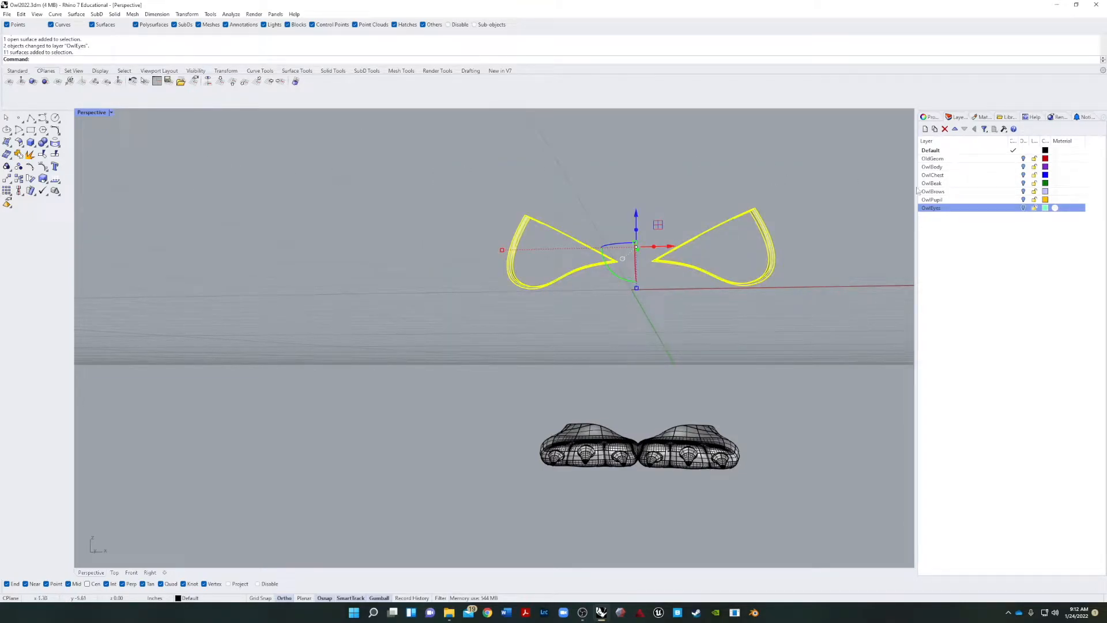
left_click(925, 128)
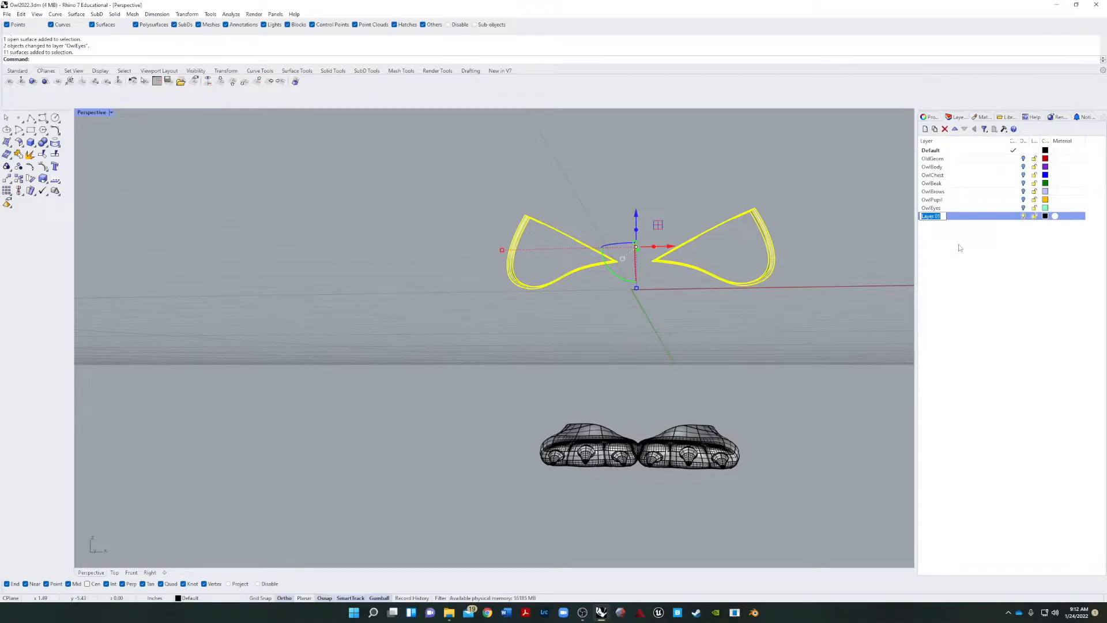
type("OwlEyeRt")
key("Return")
right_click(943, 218)
left_click(982, 371)
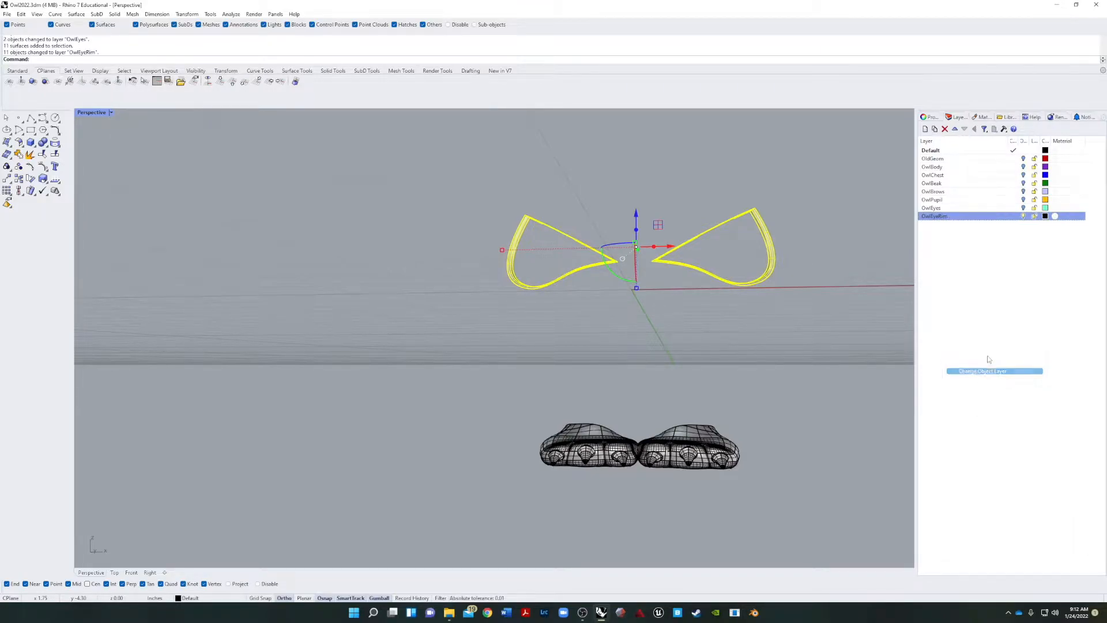
Set the OwlEyeRim layer color to Magenta and hide the layer
left_click(1045, 216)
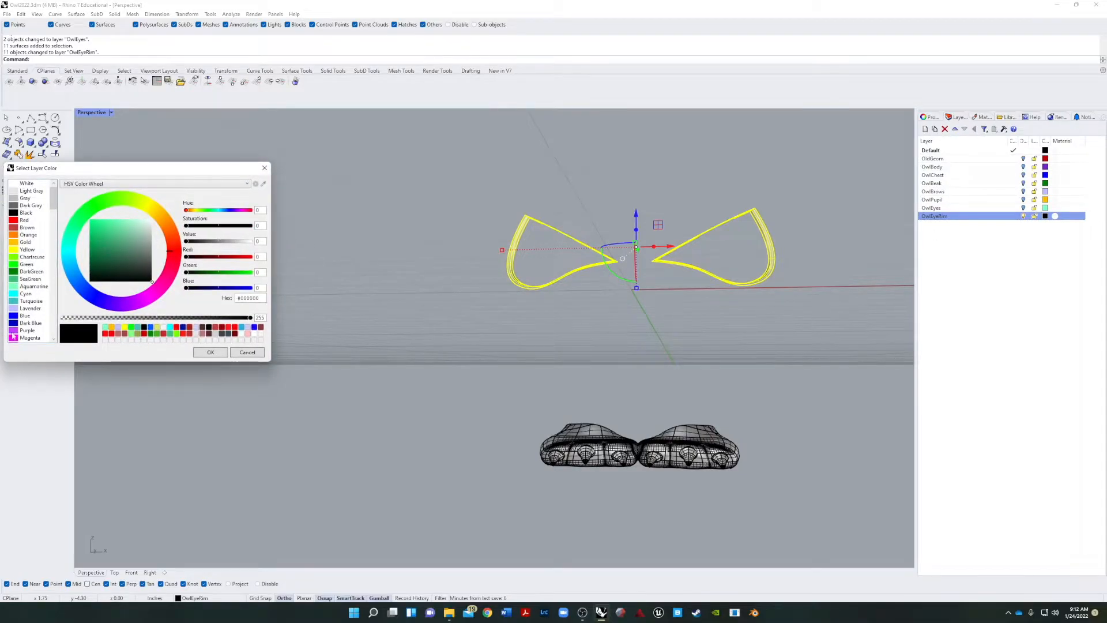
left_click(24, 338)
left_click(211, 351)
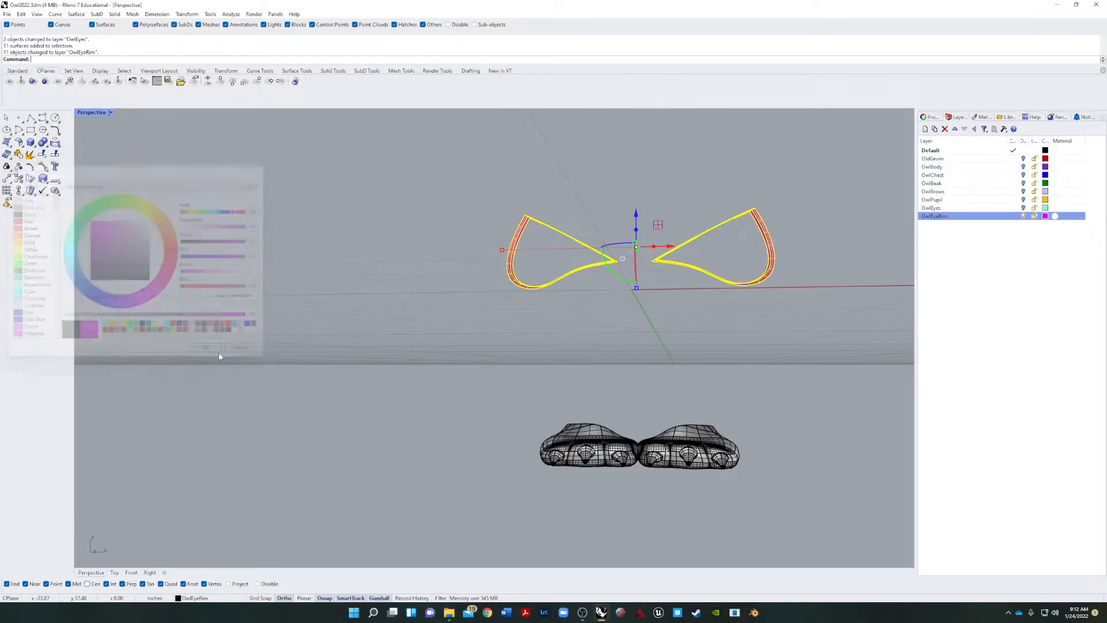
right_click_drag(496, 314, 409, 327)
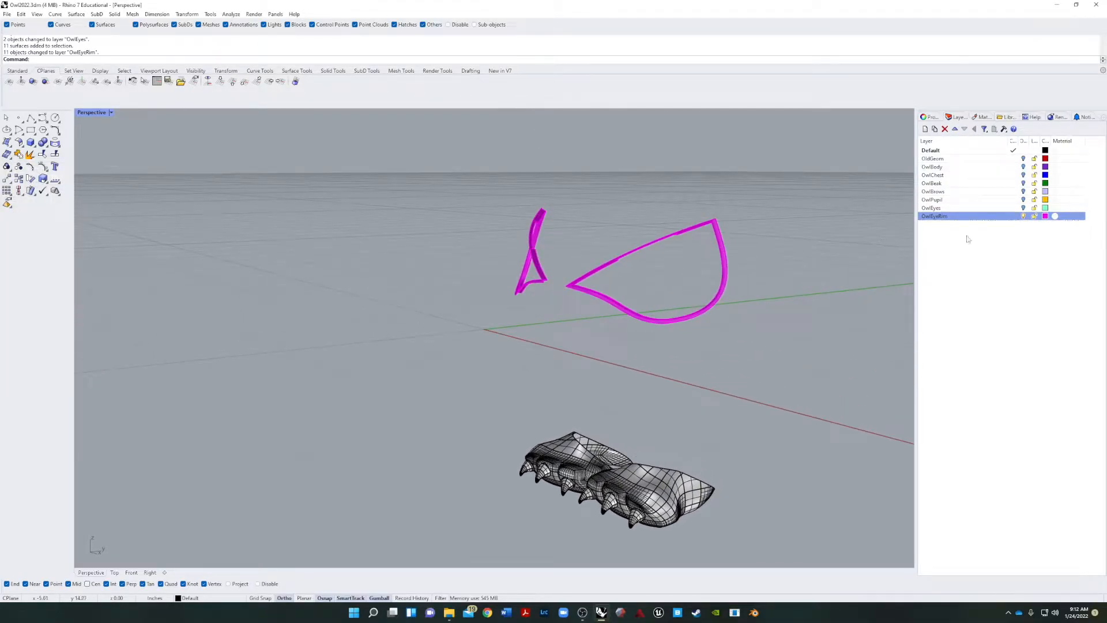
left_click(1025, 216)
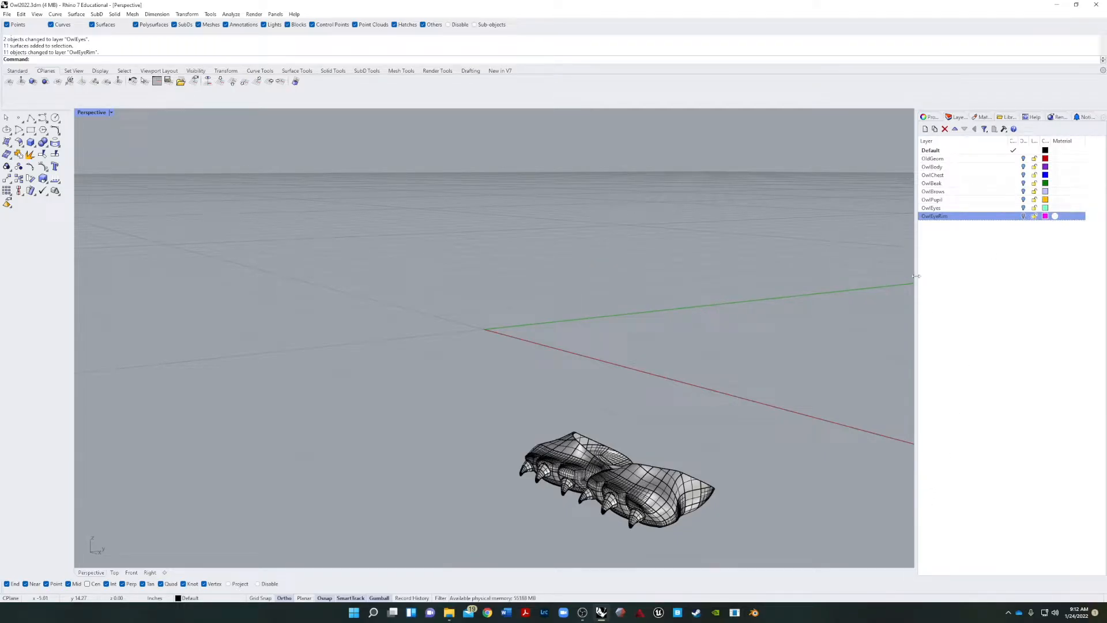
Add a new layer named OwlFeet
left_click(925, 128)
type("OwlFeet")
key("Return")
Join the surfaces at the rear of the feet and move the resulting polysurfaces to the OwlFeet layer
right_click_drag(738, 429, 640, 420)
right_click_drag(621, 478, 646, 390)
left_click_drag(513, 525, 513, 524)
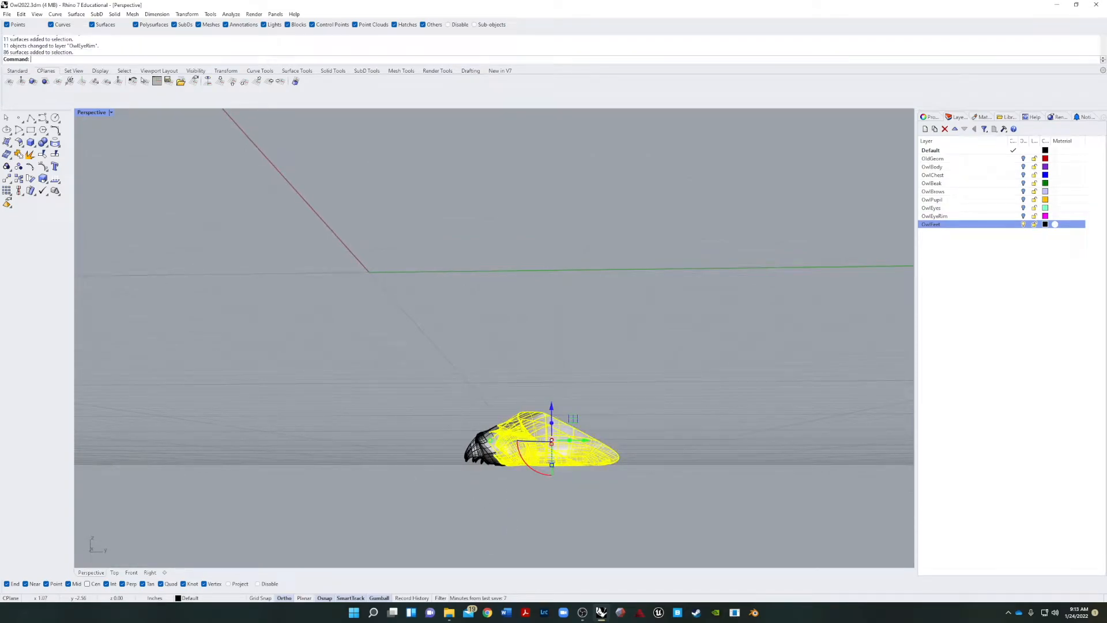
left_click(42, 166)
right_click_drag(249, 324, 549, 390)
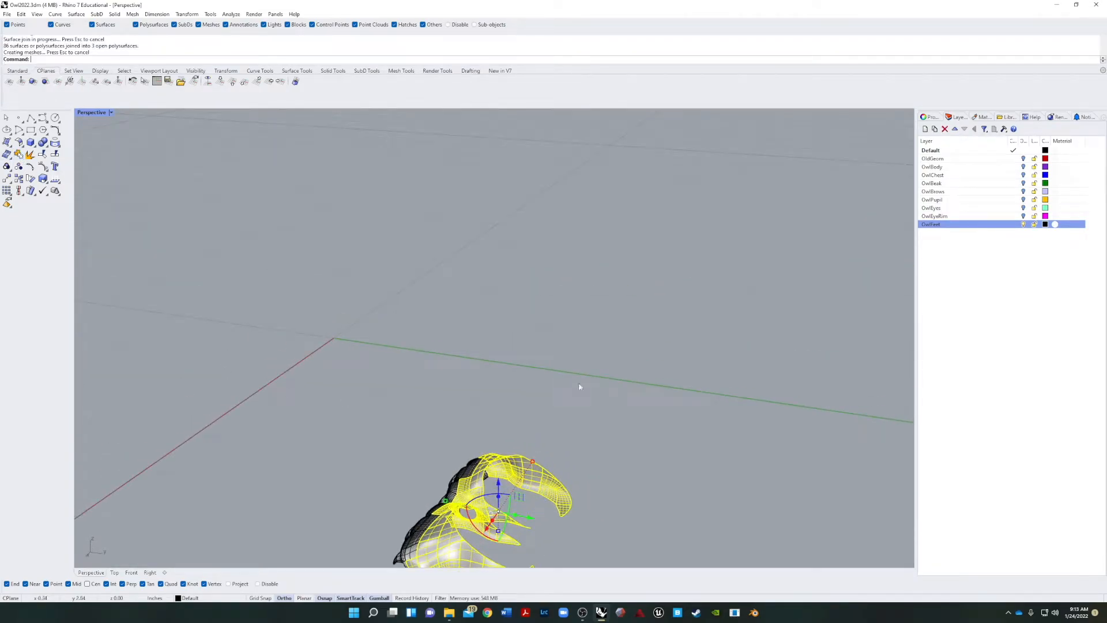
right_click(953, 231)
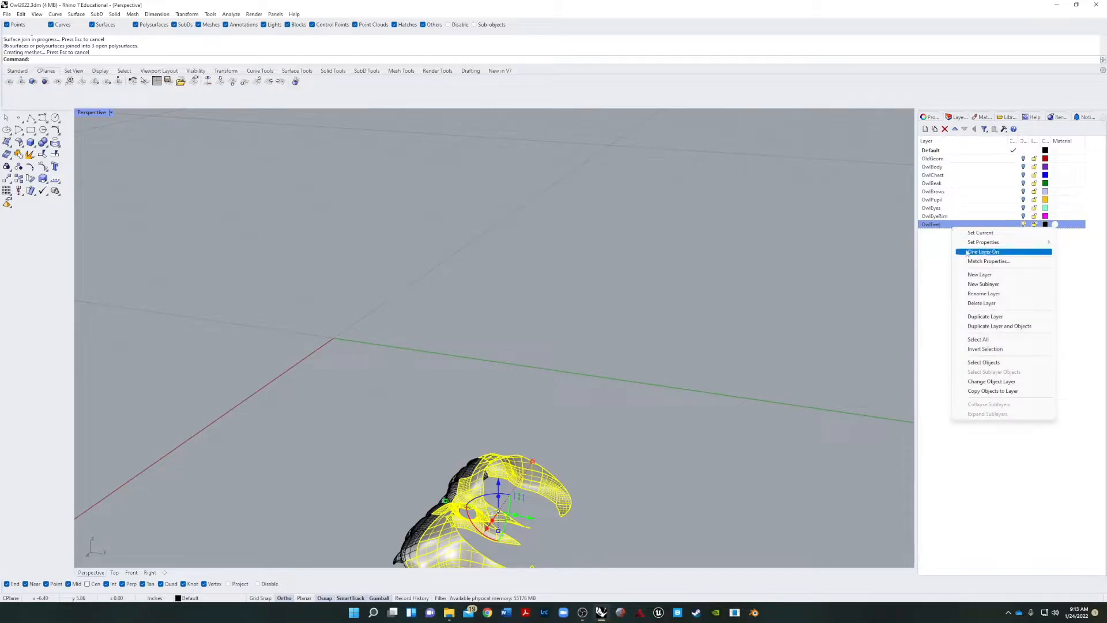
left_click(991, 382)
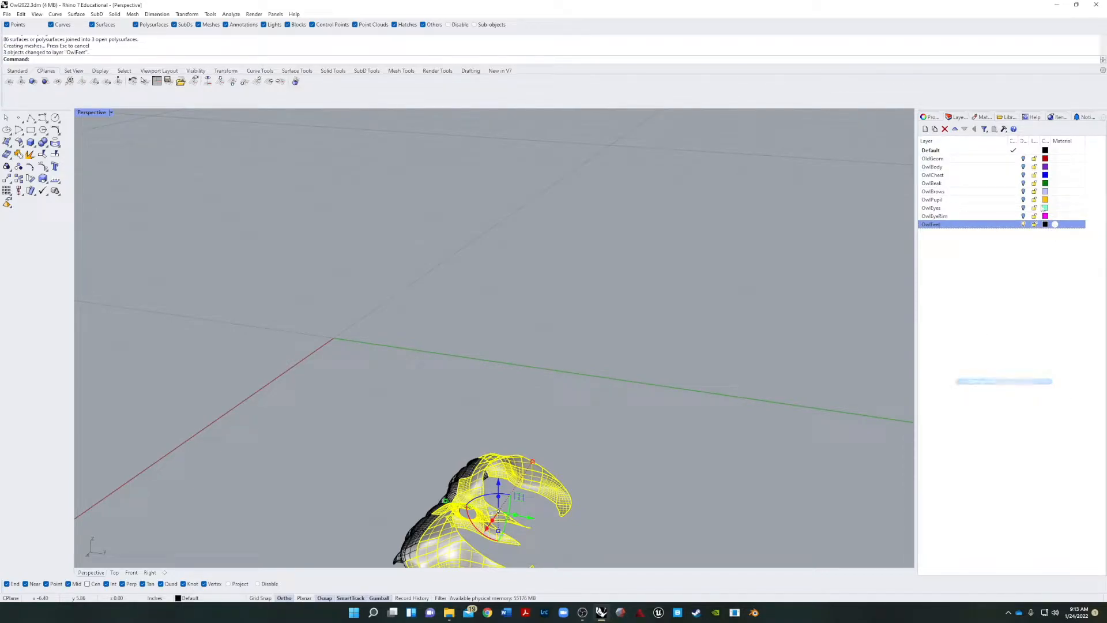
Set the OwlFeet layer color to Turquoise and hide the layer
left_click(1045, 224)
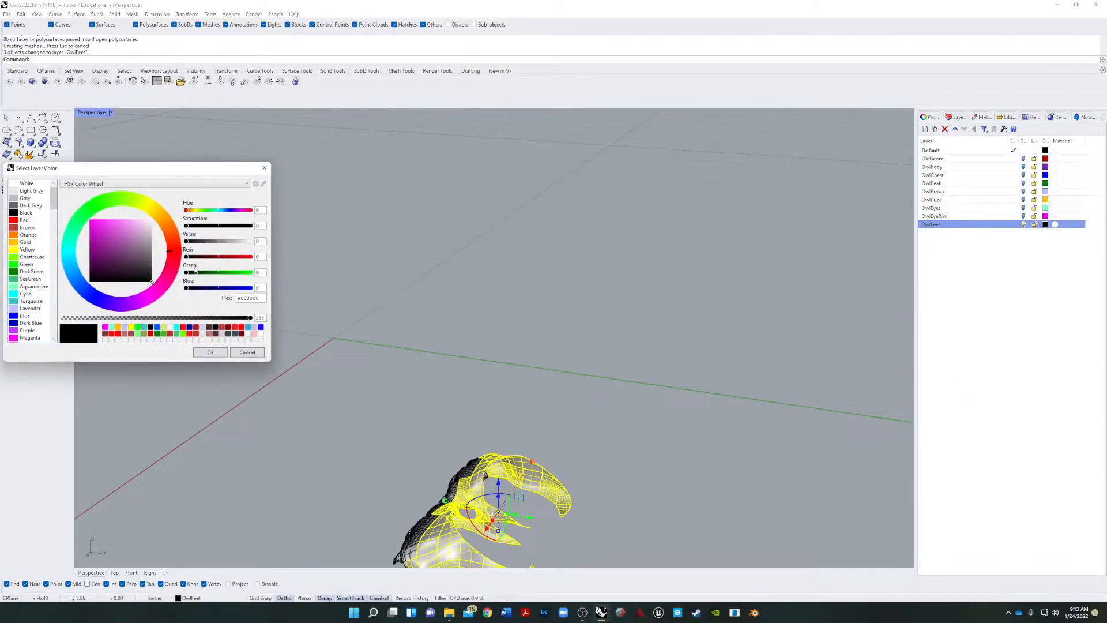
left_click(14, 302)
left_click(210, 352)
mouse_move(346, 370)
right_mouse_down()
mouse_move(366, 388)
mouse_move(363, 375)
right_mouse_up()
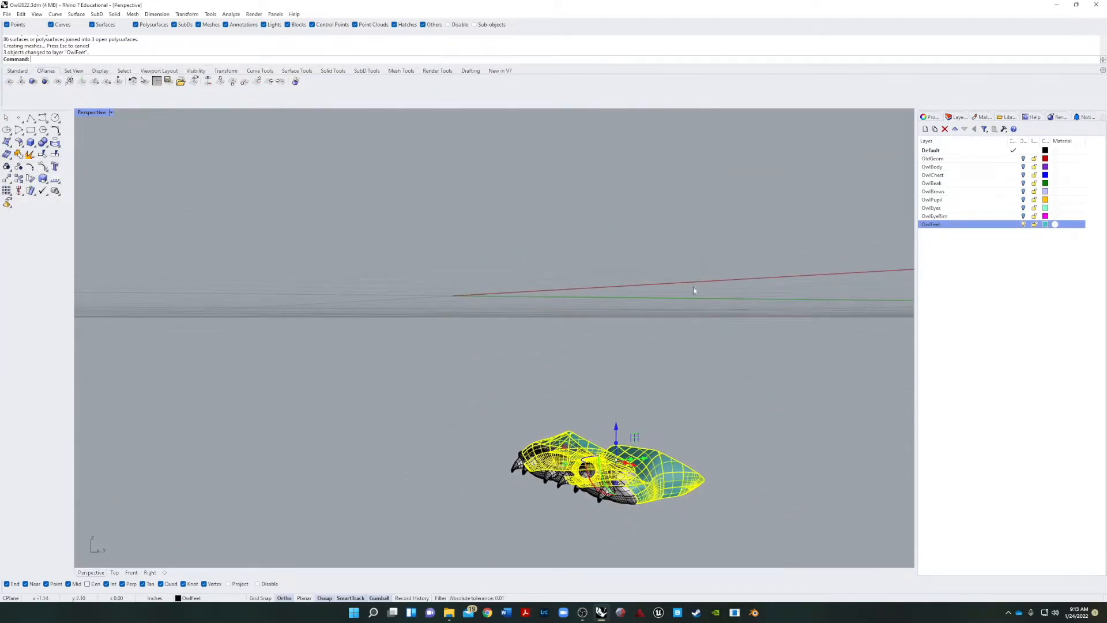
left_click(833, 307)
Move another group of upper rear foot surfaces behind the claws to the OwlFeet layer
right_click_drag(833, 307, 462, 366)
left_click_drag(438, 310, 300, 437)
right_click(968, 230)
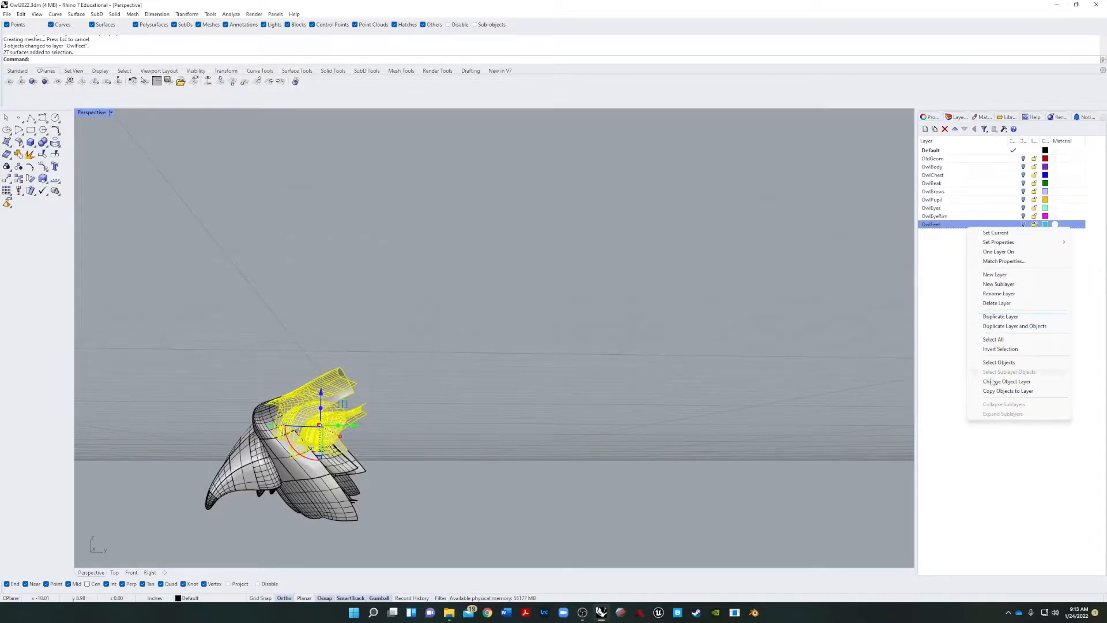
left_click(966, 384)
right_click_drag(576, 418, 695, 335)
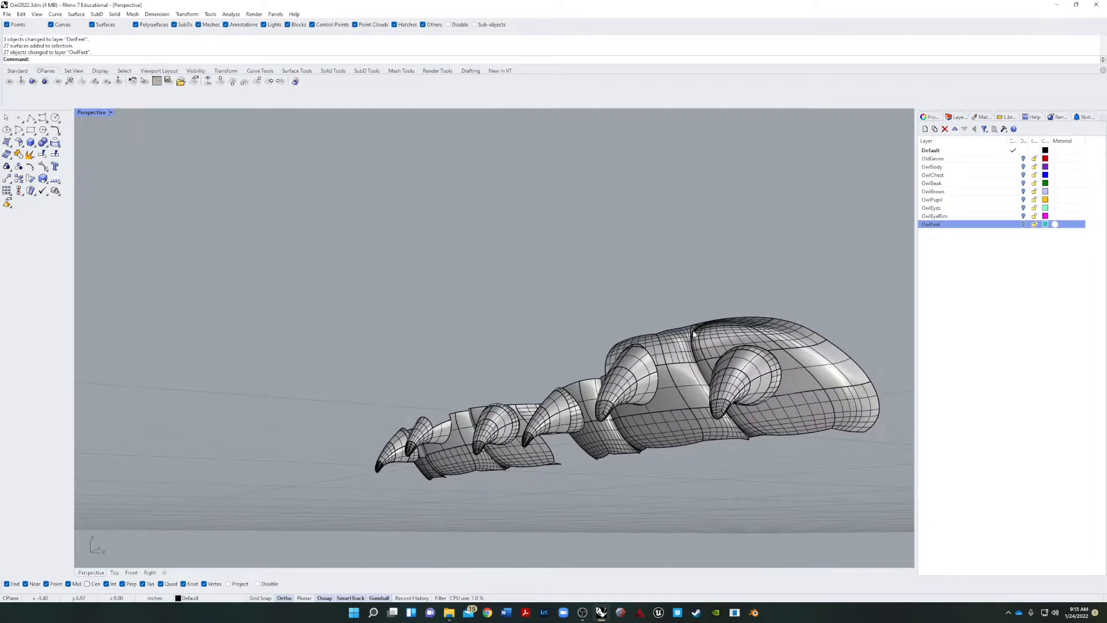
Move the upper surfaces behind the near claws and the curved end surfaces of that foot to the OwlFeet layer
left_click_drag(662, 353, 662, 355)
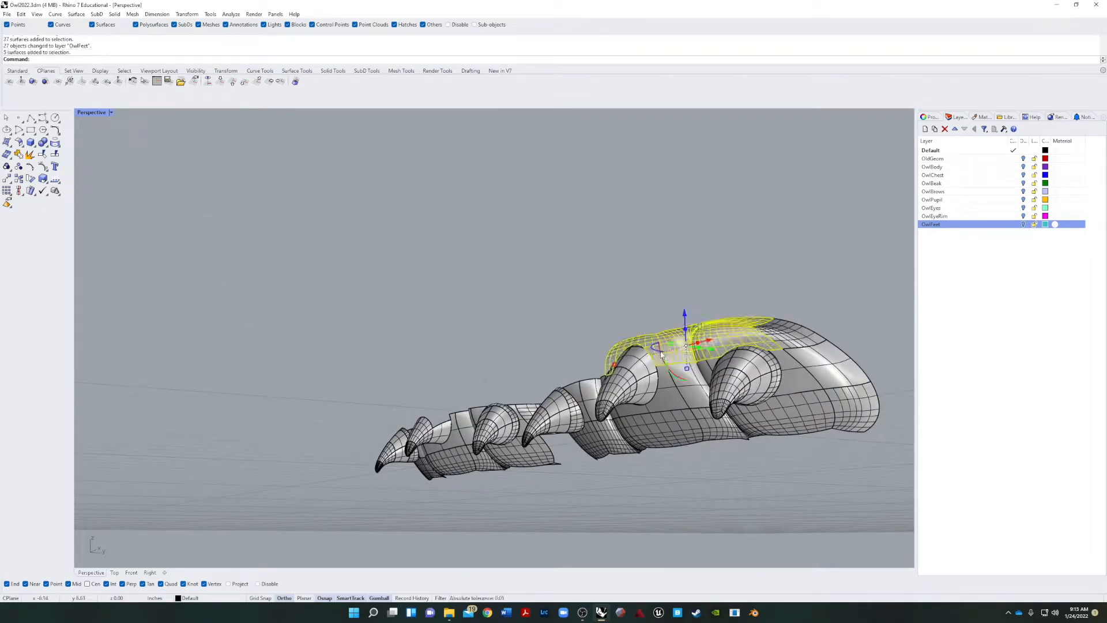
right_click(949, 225)
left_click(984, 380)
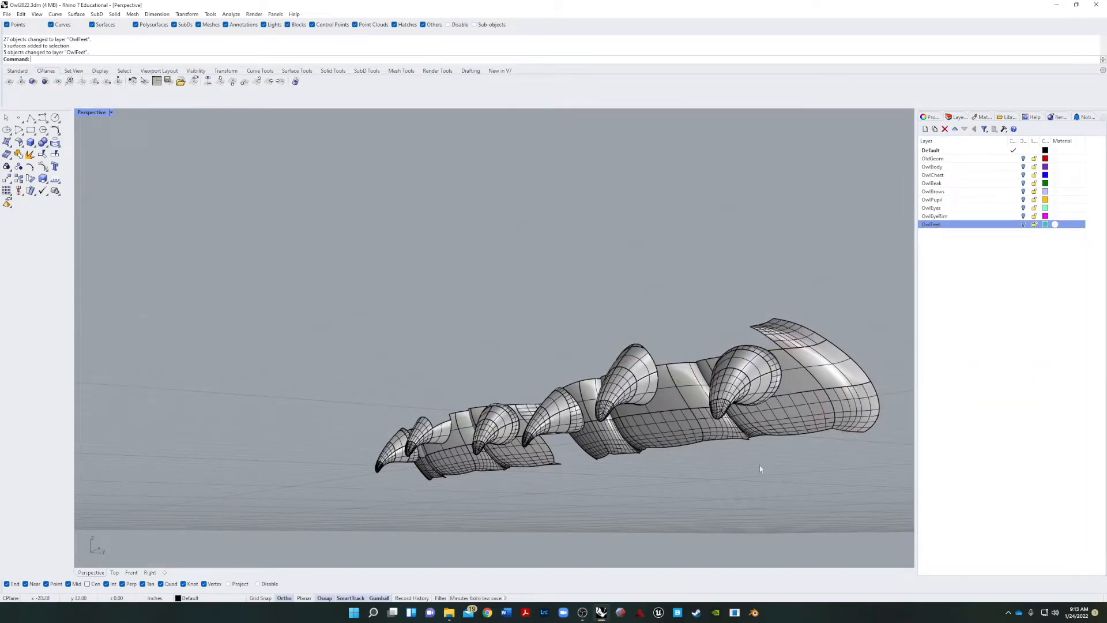
left_click_drag(840, 375, 840, 378)
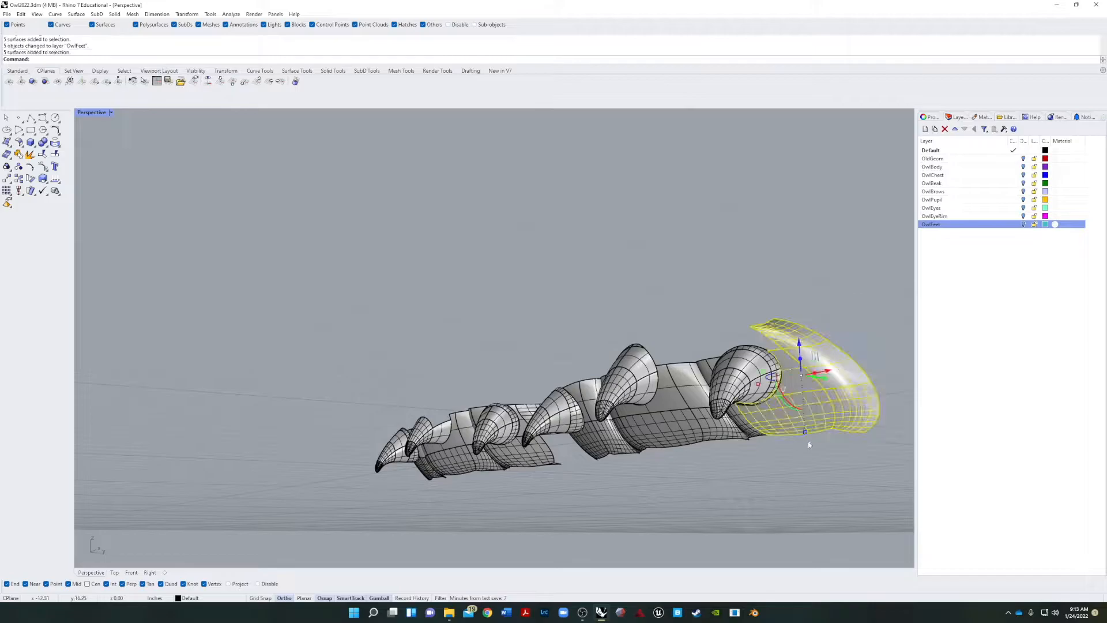
right_click(945, 229)
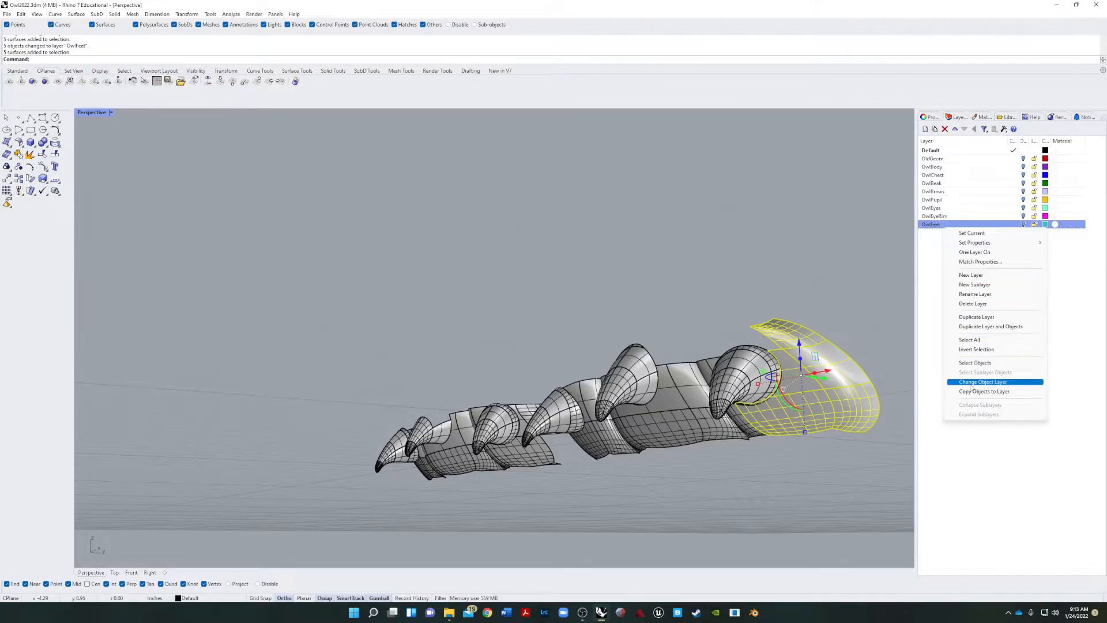
left_click(972, 383)
Move the toe surfaces between the nearest claws and the neighboring crease surfaces to the OwlFeet layer
right_click_drag(865, 312, 691, 359)
left_click(601, 314)
left_click(662, 332)
scroll(681, 352, "down", 5)
scroll(691, 359, "up", 7)
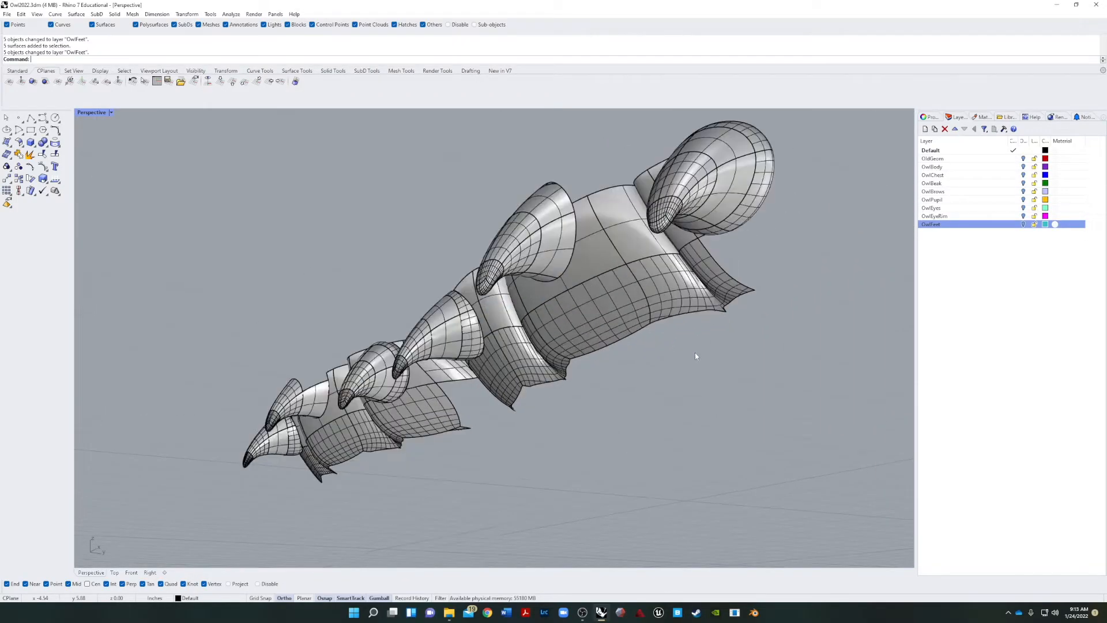
left_click_drag(710, 324, 596, 403)
right_click(943, 226)
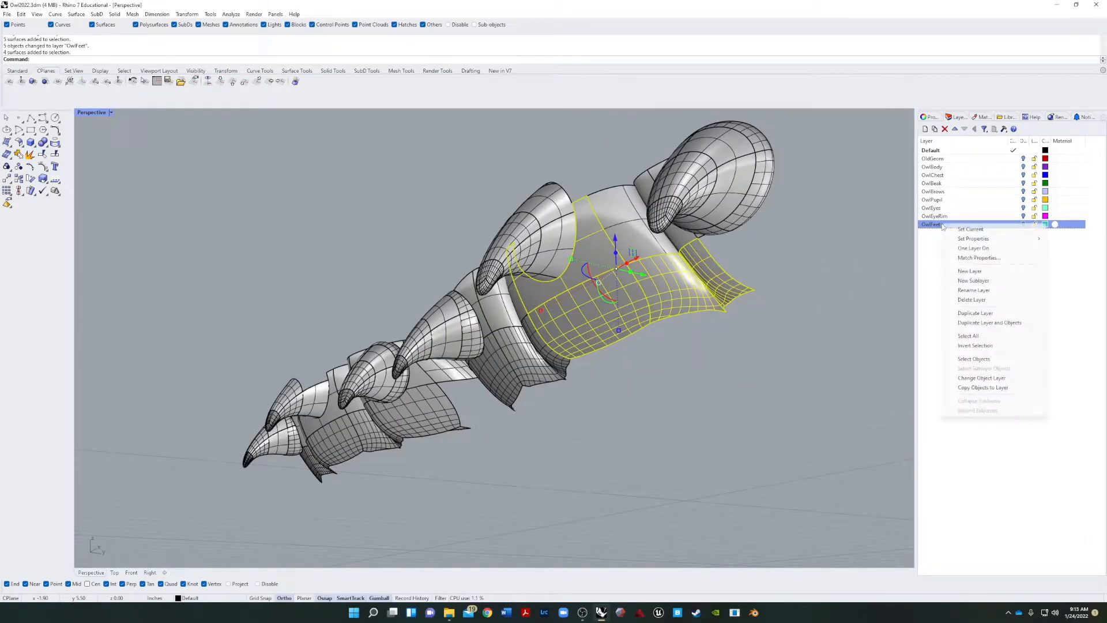
left_click(974, 379)
left_click_drag(502, 422, 501, 420)
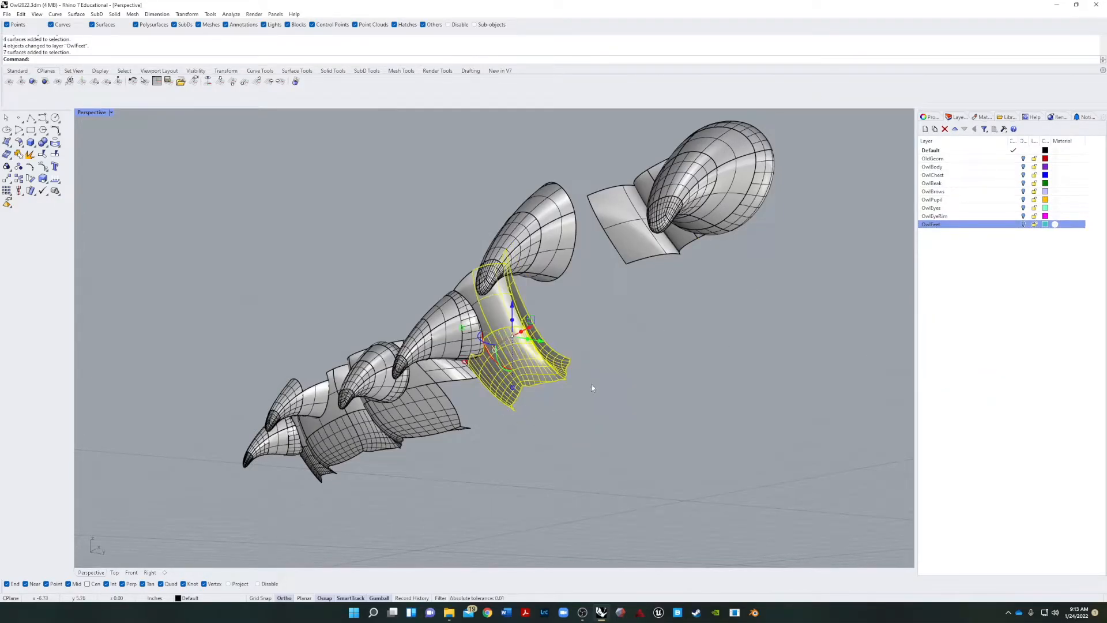
right_click(942, 227)
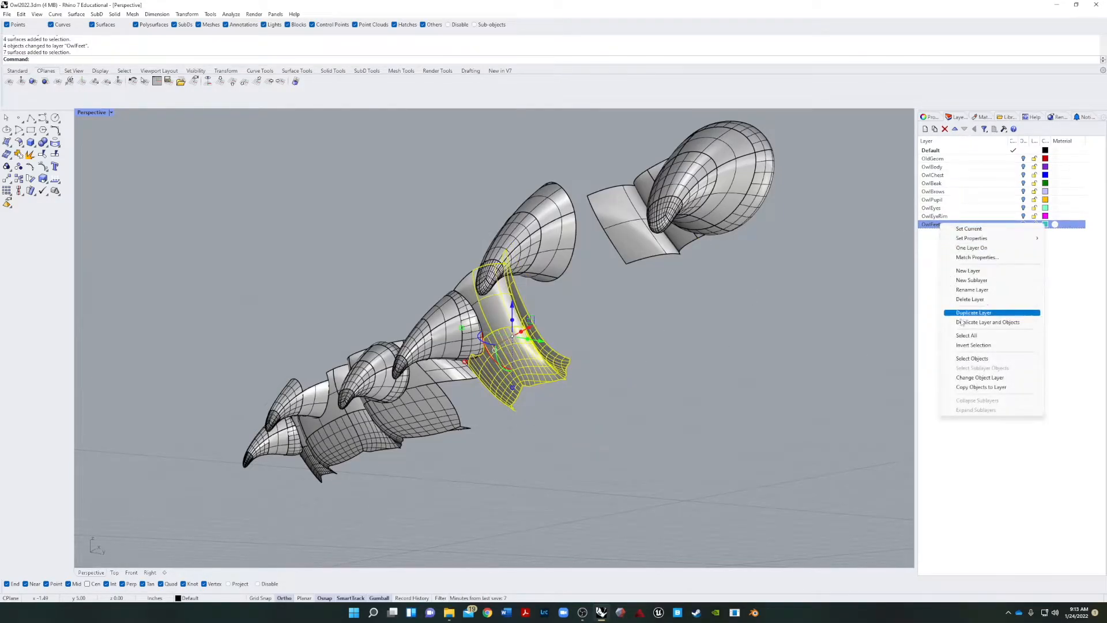
left_click(981, 378)
Move the leftover individual surfaces behind the near foot's claws to the OwlFeet layer
left_click(637, 252)
left_click(687, 242, "shift")
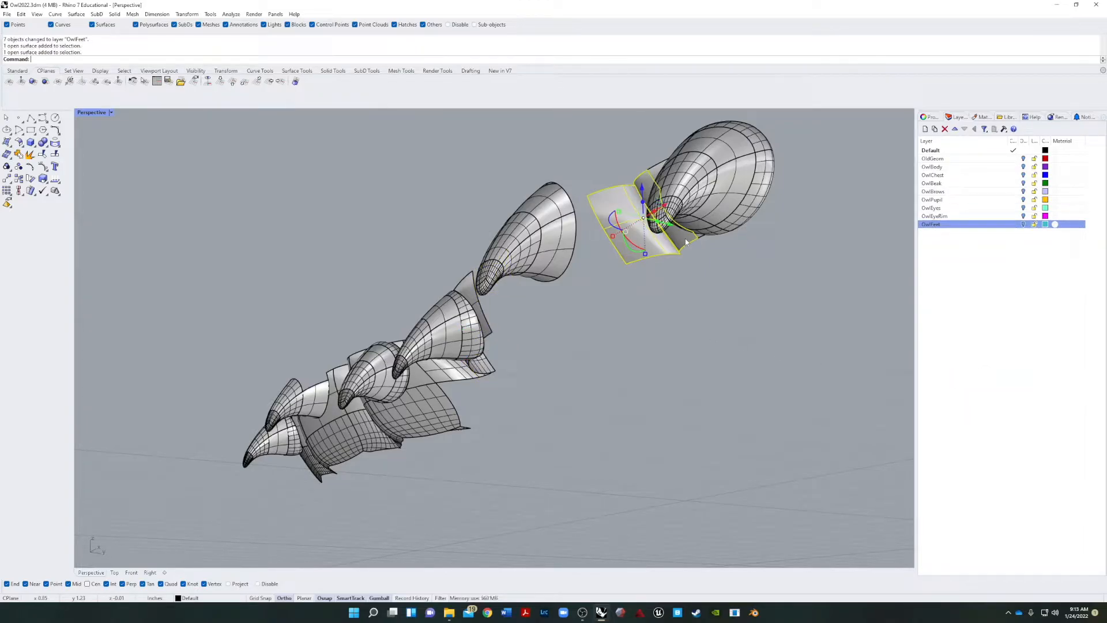
left_click(487, 323, "shift")
left_click(461, 373, "shift")
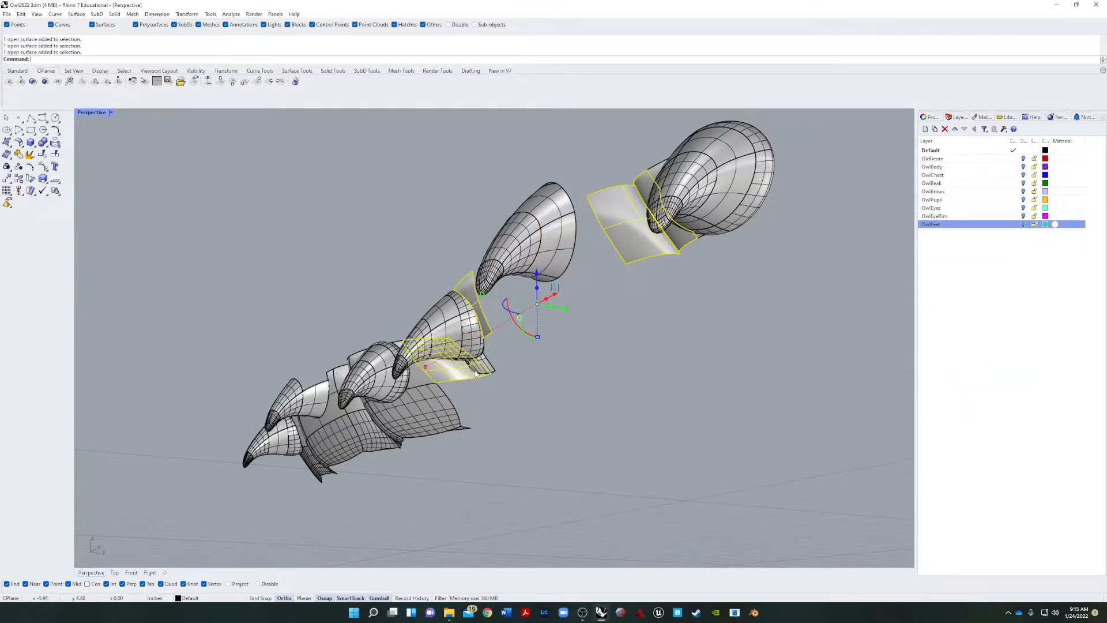
right_click(947, 231)
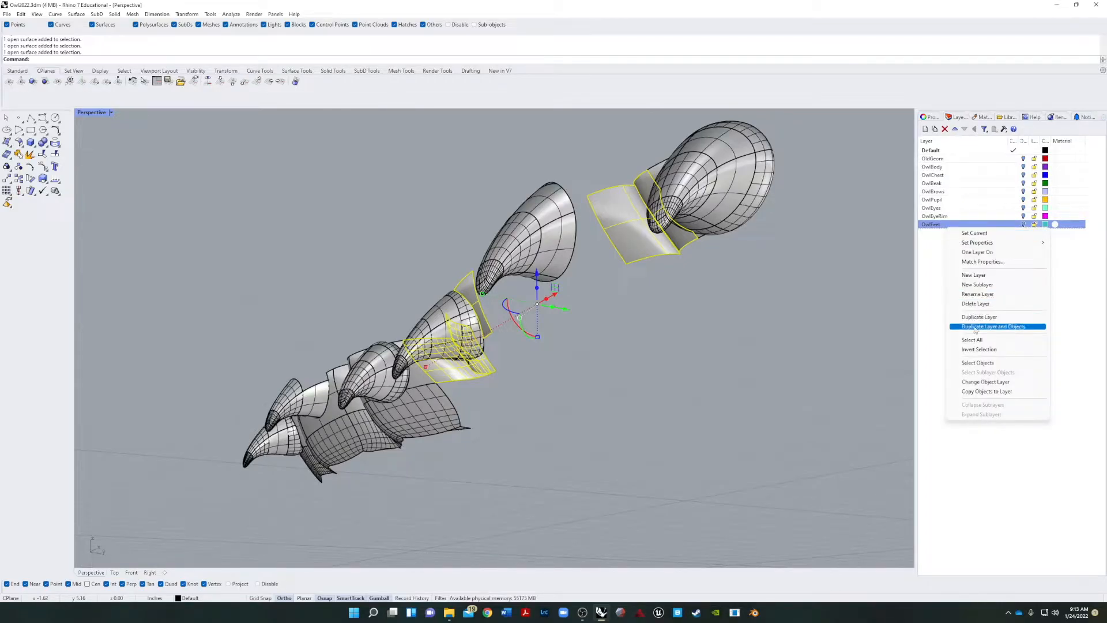
left_click(973, 383)
Move the small triangular surface beside the outermost claw to the OwlFeet layer
right_click_drag(622, 363, 660, 351)
scroll(715, 370, "down", 6)
scroll(660, 352, "up", 2)
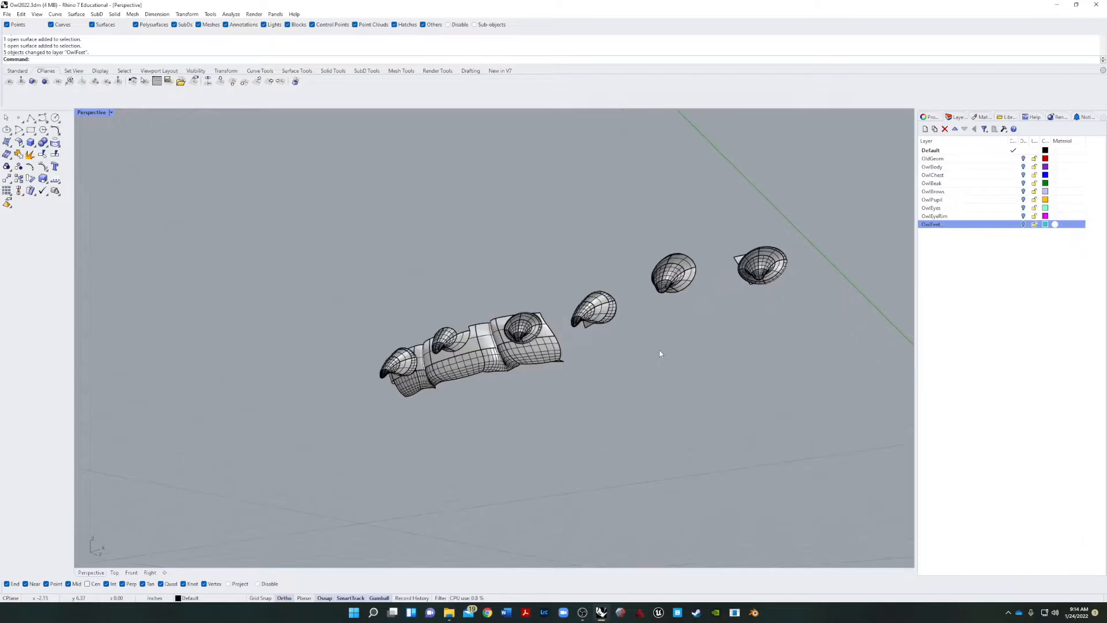
right_click_drag(741, 261, 744, 354)
scroll(750, 369, "up", 10)
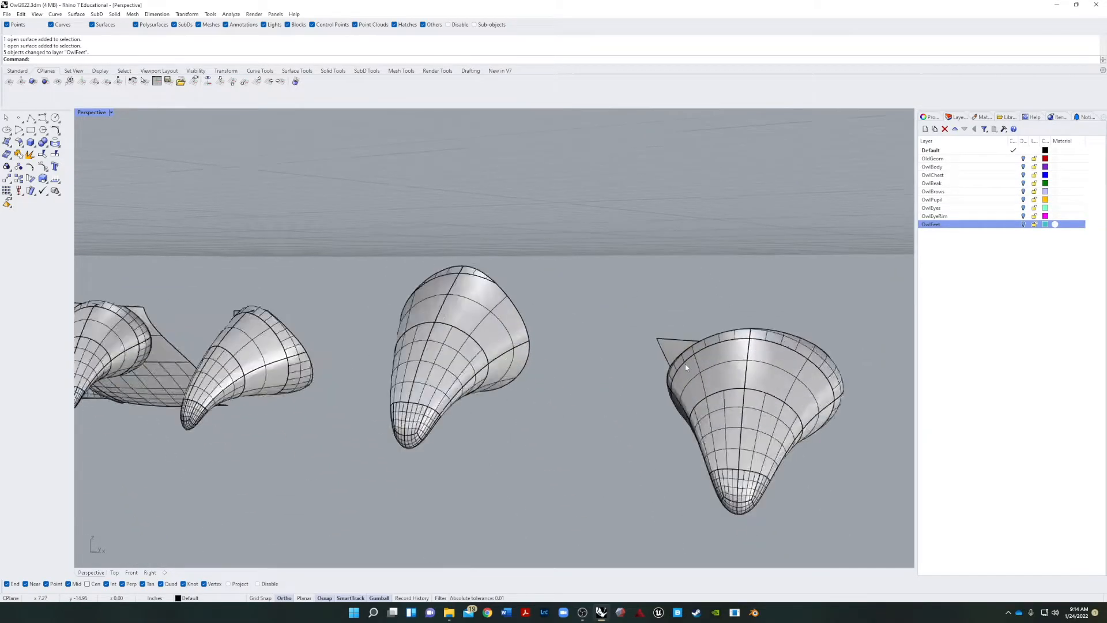
left_click(661, 329)
right_click(923, 228)
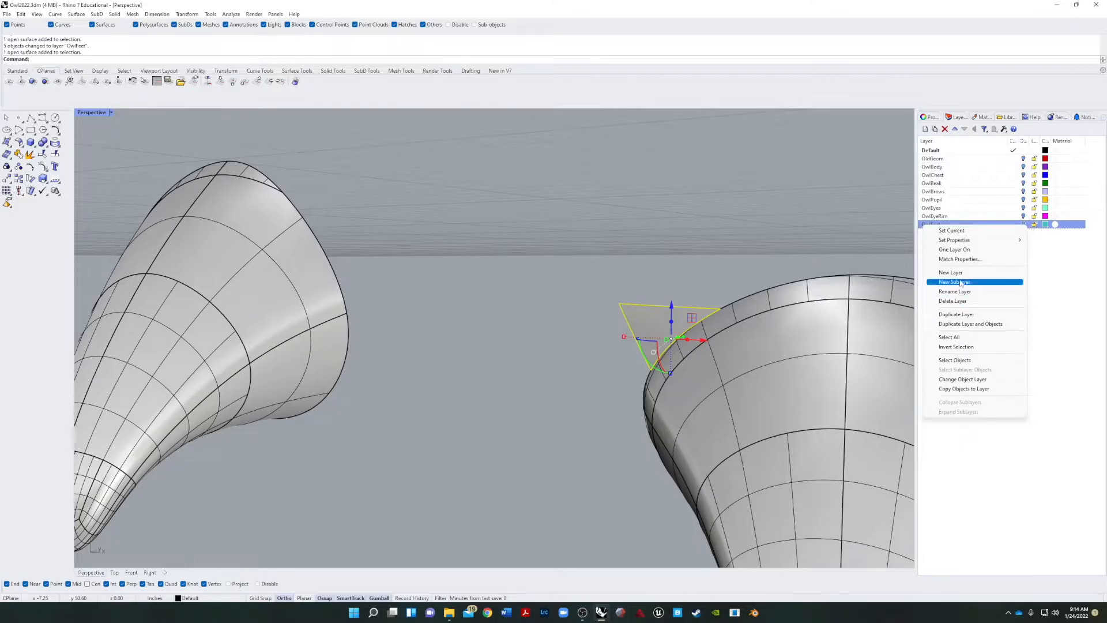
left_click(964, 380)
Select the leftover surface beside the isolated claw next to the other foot and try to join it
scroll(497, 316, "down", 10)
scroll(602, 307, "up", 10)
right_click_drag(497, 316, 586, 314)
left_click(692, 325)
key("ctrl+j")
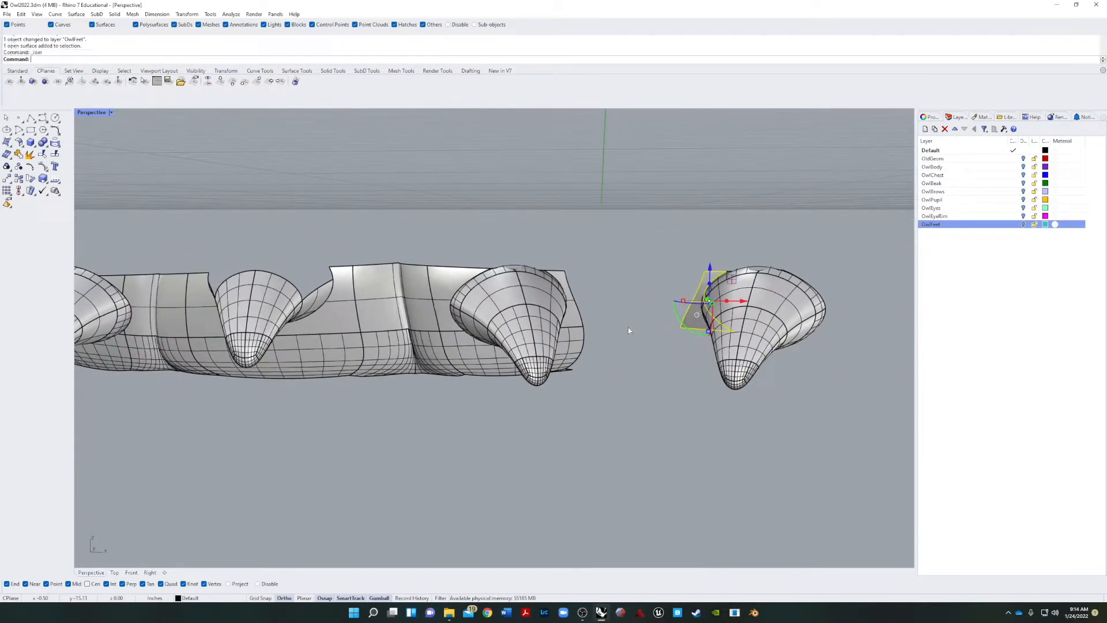
key("Return")
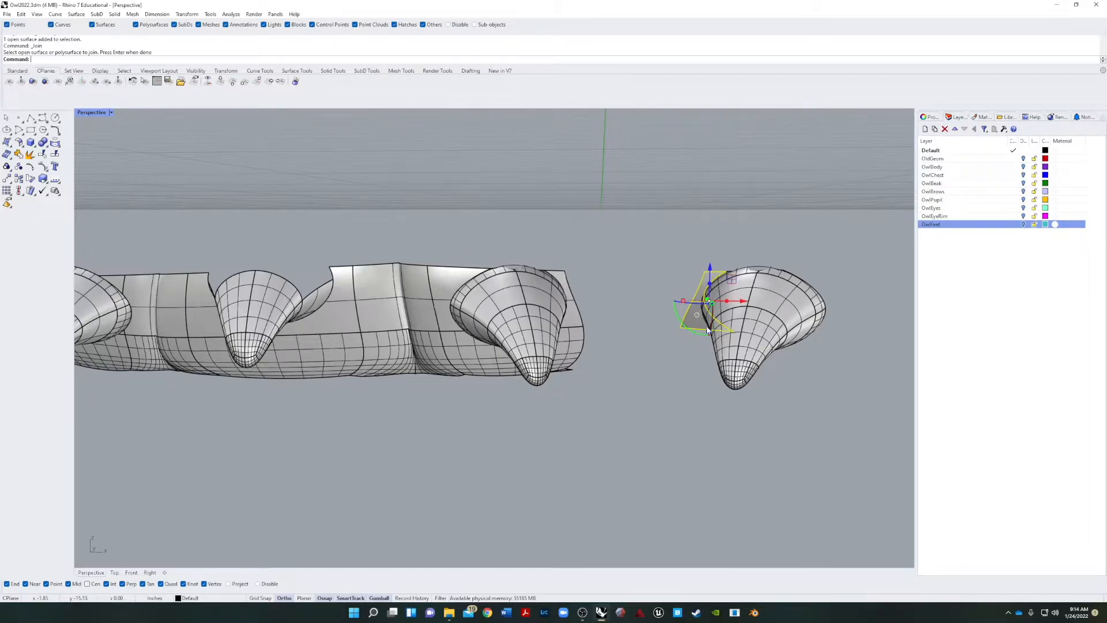
Add the other foot's surfaces around its three claws to the selection and move them all to the OwlFeet layer
left_click(579, 361, "shift")
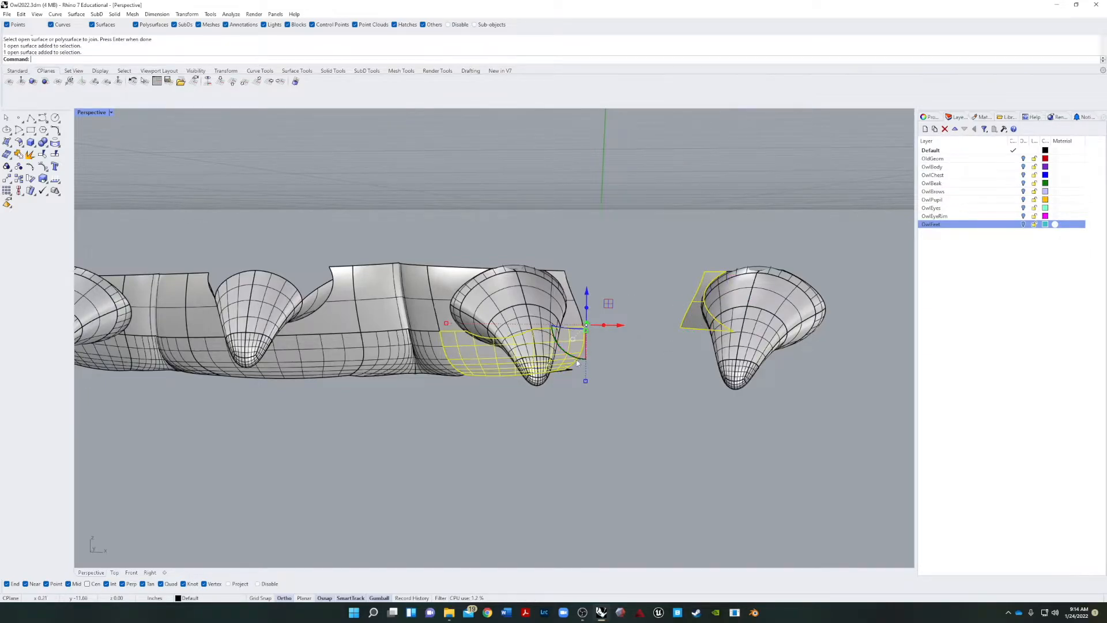
left_click(413, 293, "shift")
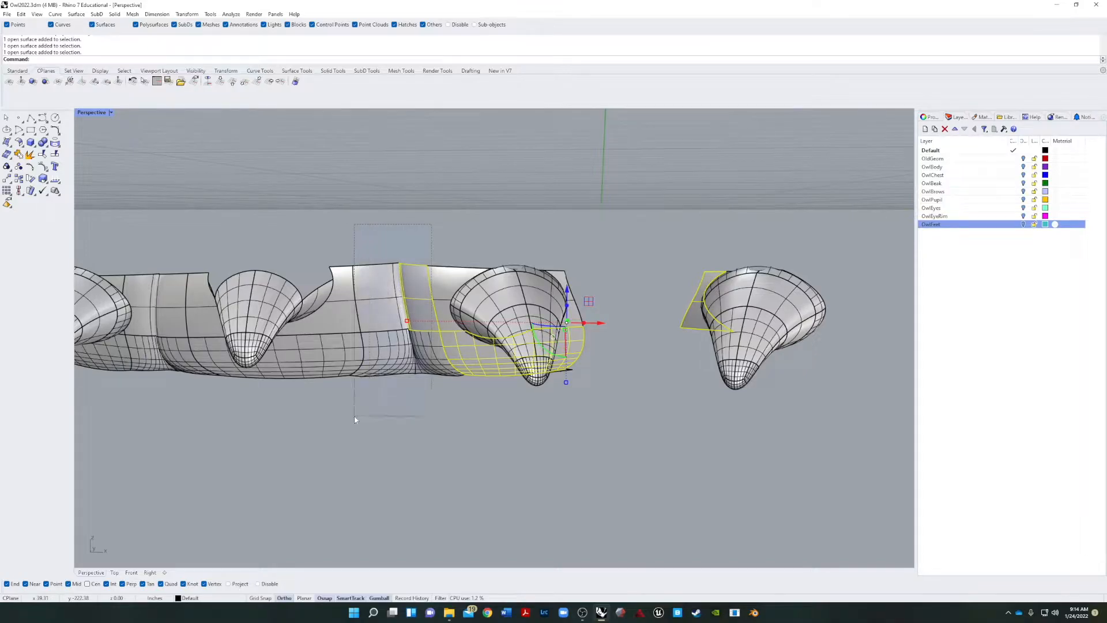
left_click_drag(356, 419, 331, 381, "shift")
left_click_drag(130, 385, 132, 386, "shift")
right_click_drag(132, 386, 300, 294)
left_click_drag(204, 370, 205, 370, "shift")
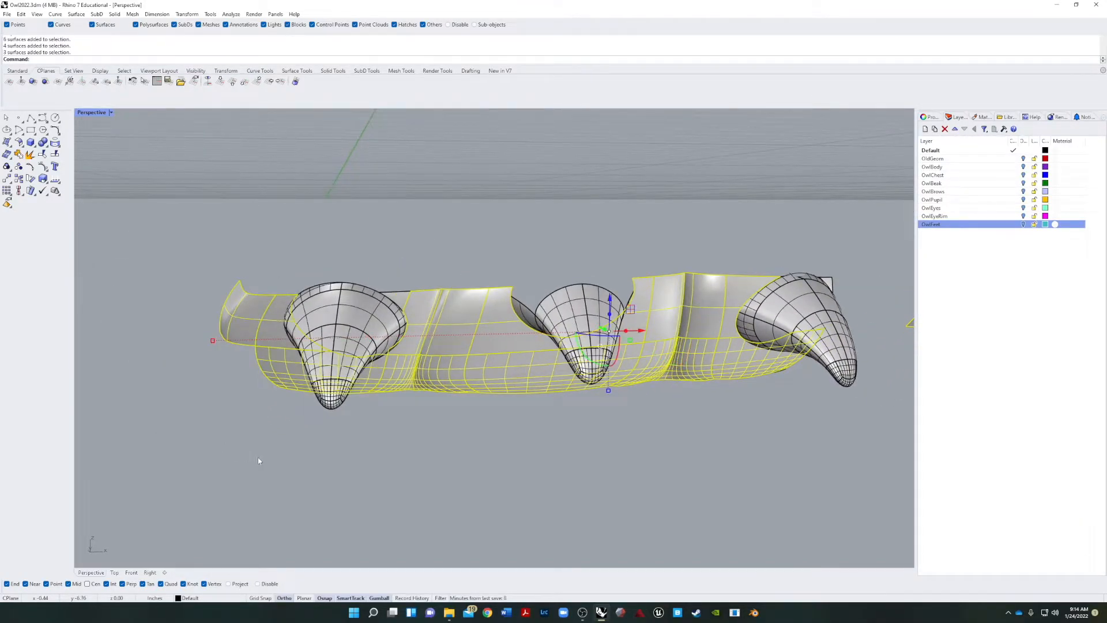
left_click(406, 297, "shift")
right_click_drag(493, 428, 479, 409)
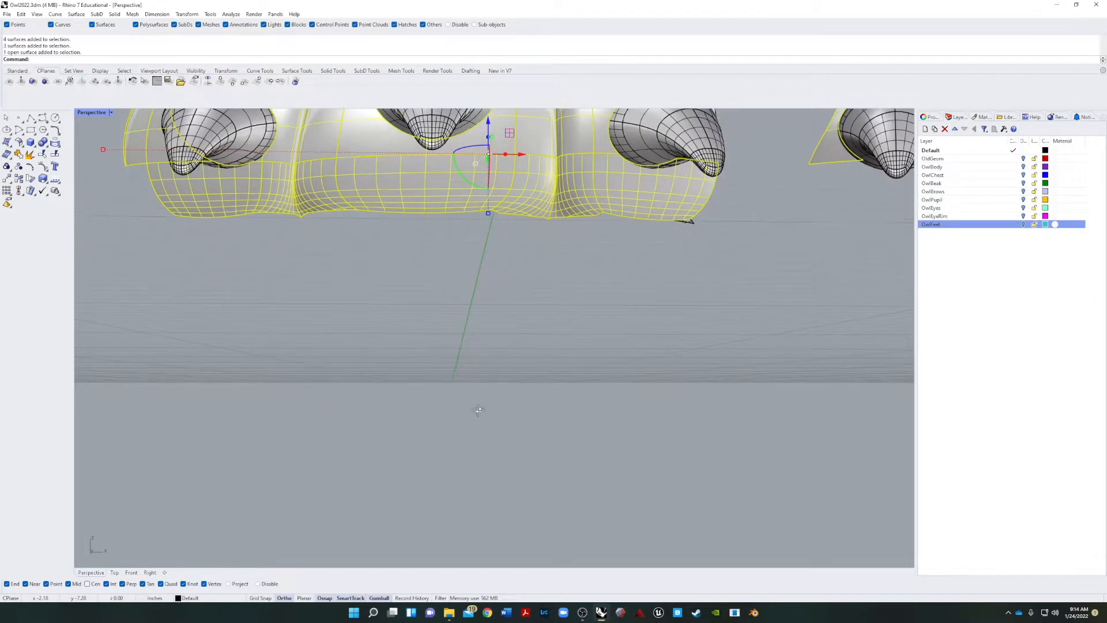
scroll(479, 408, "down", 3)
right_click_drag(635, 330, 536, 376)
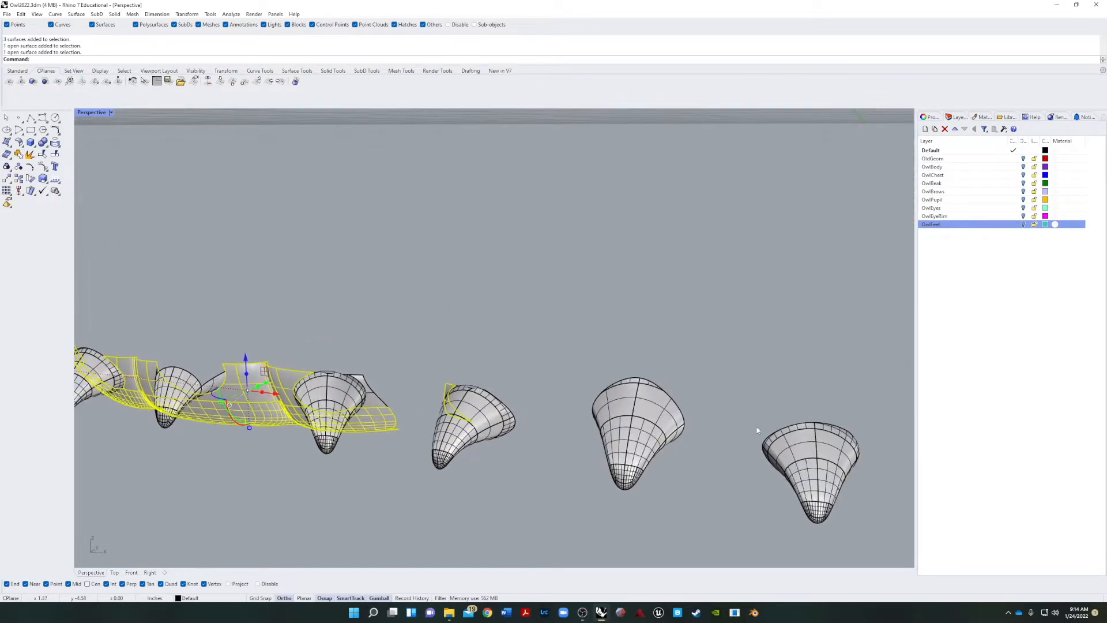
left_click(375, 403, "shift")
right_click(938, 224)
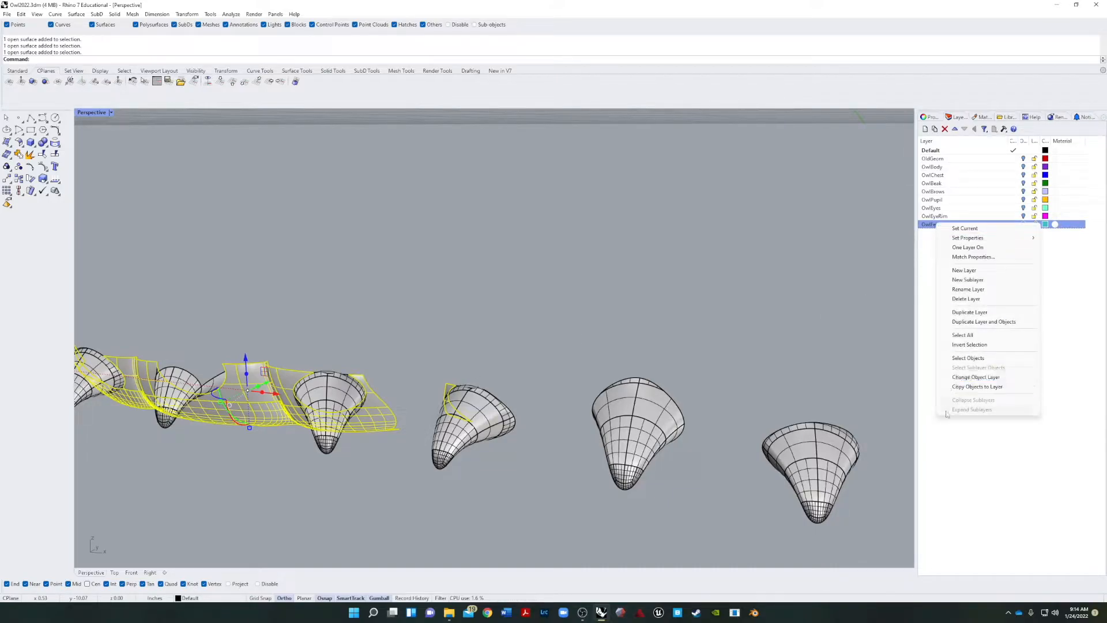
left_click(960, 379)
Move the tiny stray surface floating between two claws to the OwlFeet layer
right_click_drag(341, 430, 582, 386)
type("z")
key("Return")
left_click_drag(645, 320, 512, 405)
right_click_drag(626, 405, 485, 434)
scroll(507, 355, "down", 13)
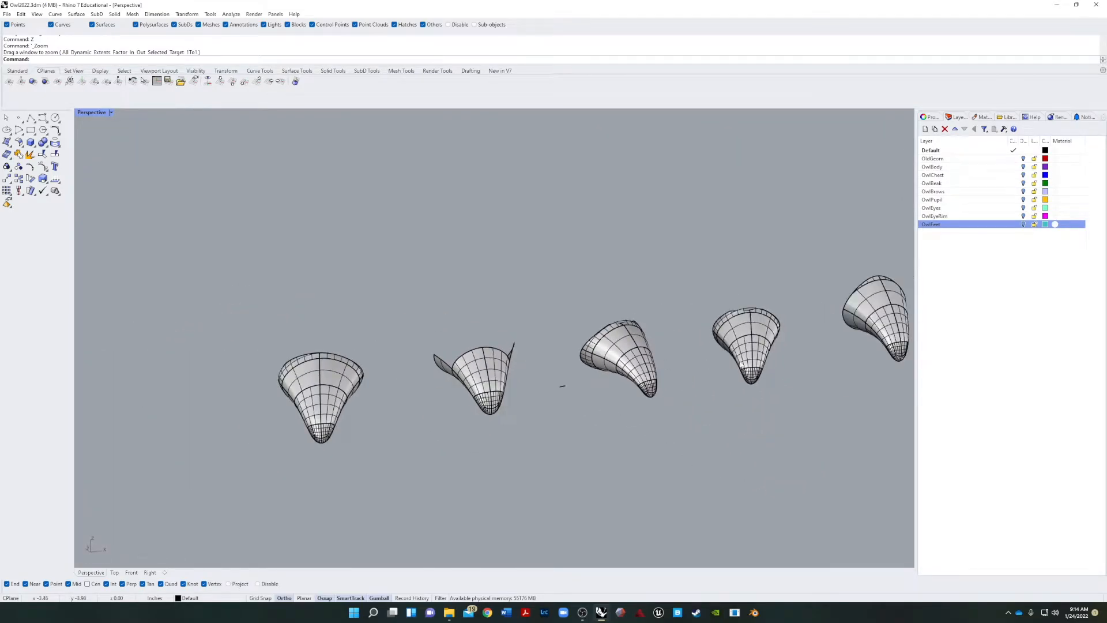
right_click_drag(781, 394, 630, 388, "shift")
scroll(475, 378, "up", 15)
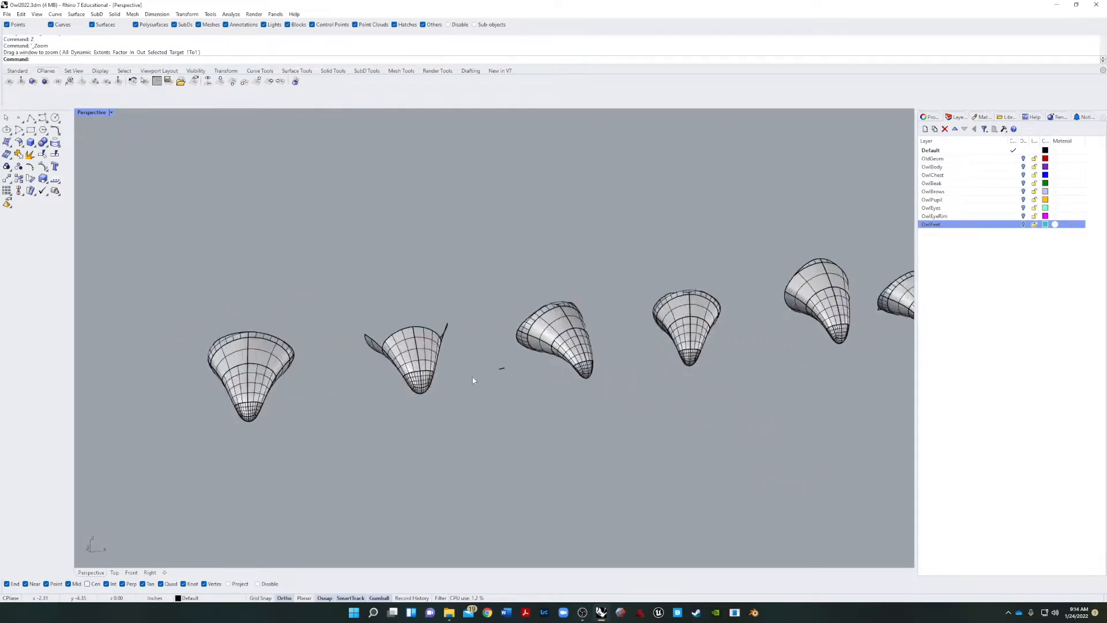
left_click_drag(576, 340, 522, 372)
scroll(519, 374, "up", 5)
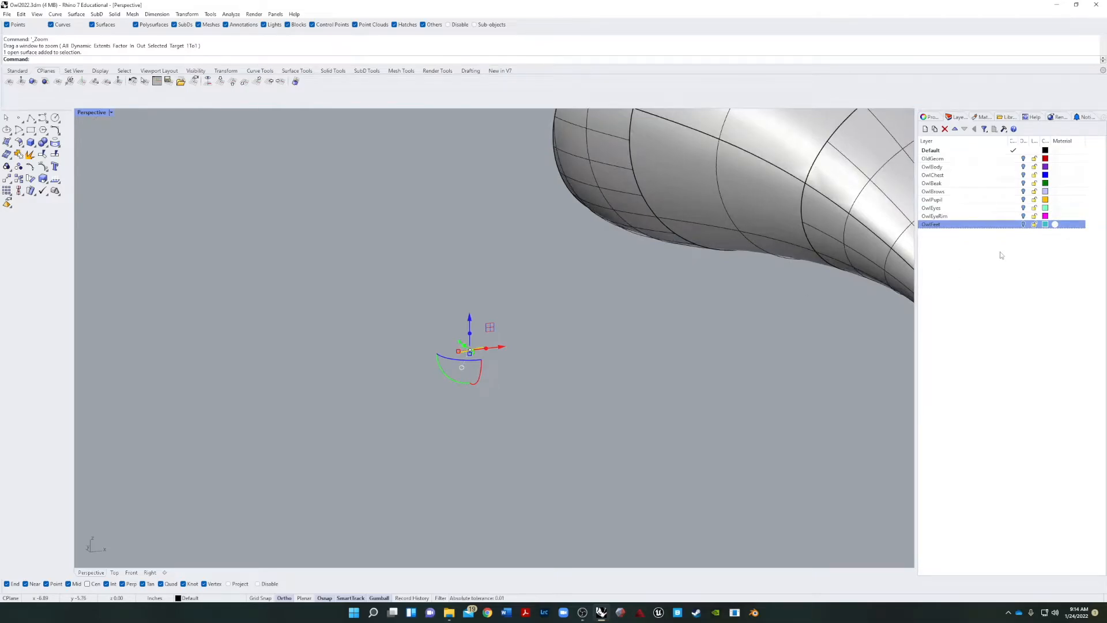
right_click(935, 227)
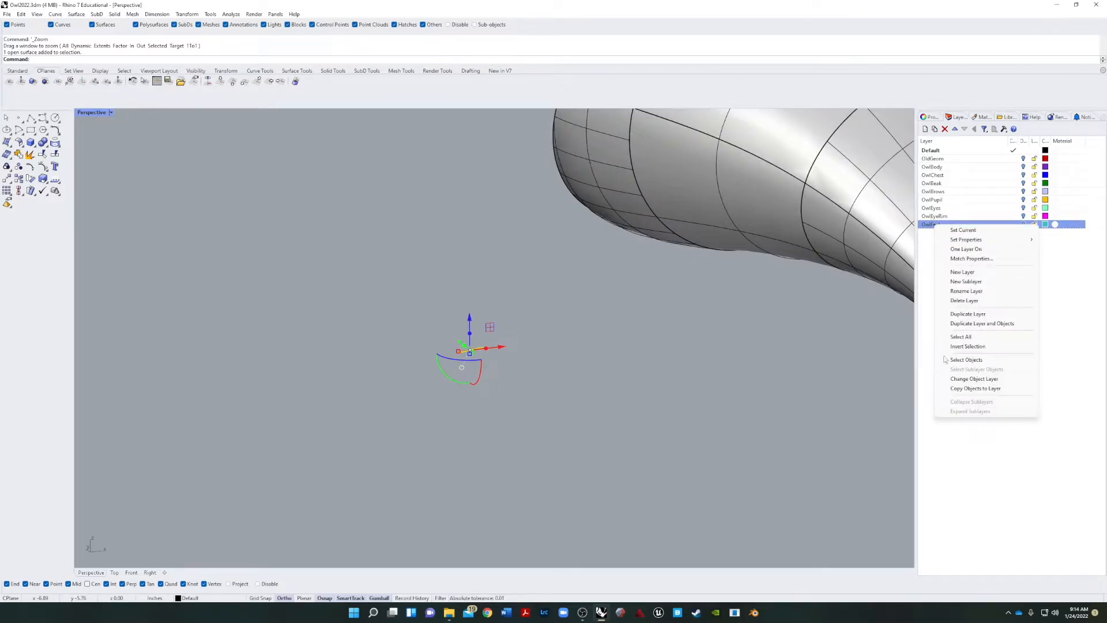
left_click(975, 379)
Select all the claws, add a new layer named OwlTalon, and move them to it
scroll(664, 354, "down", 8)
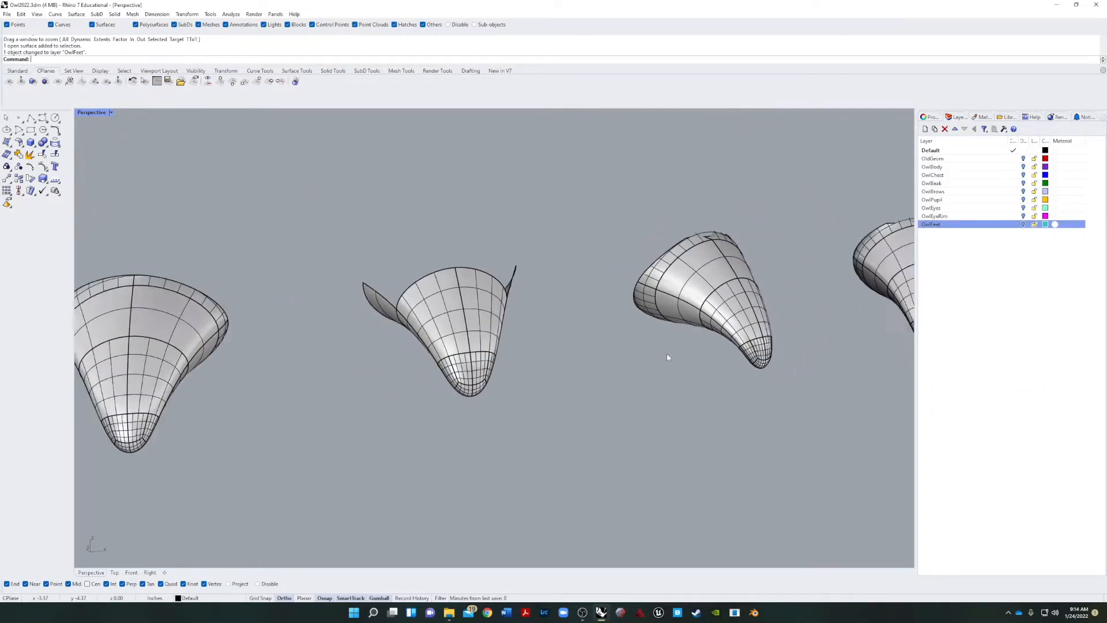
right_click_drag(854, 285, 786, 252, "shift")
left_click_drag(786, 252, 338, 415)
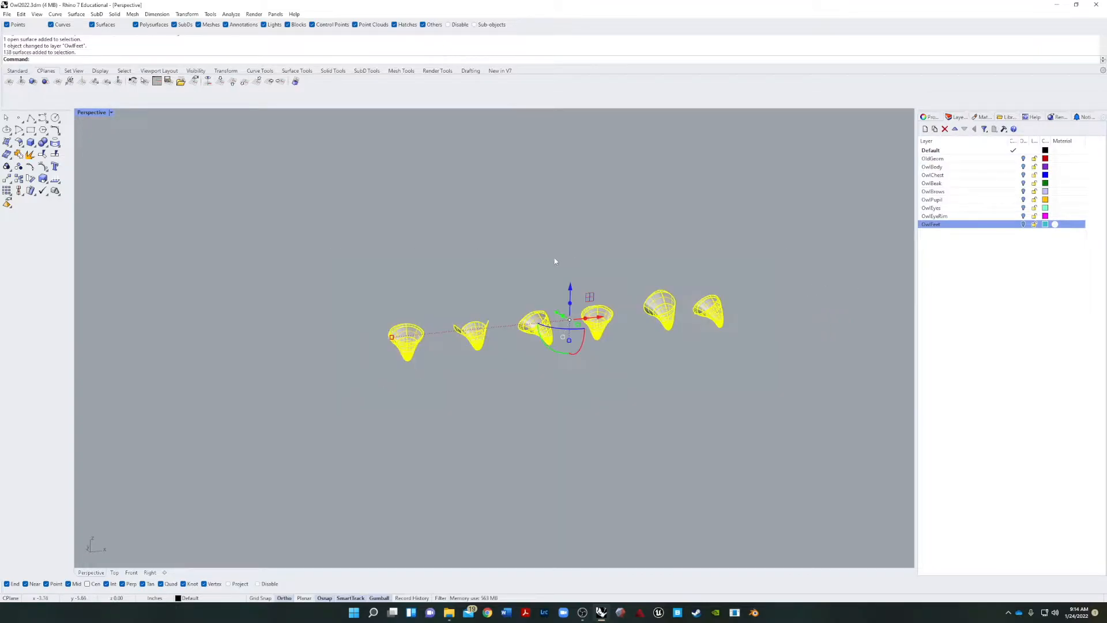
left_click(925, 129)
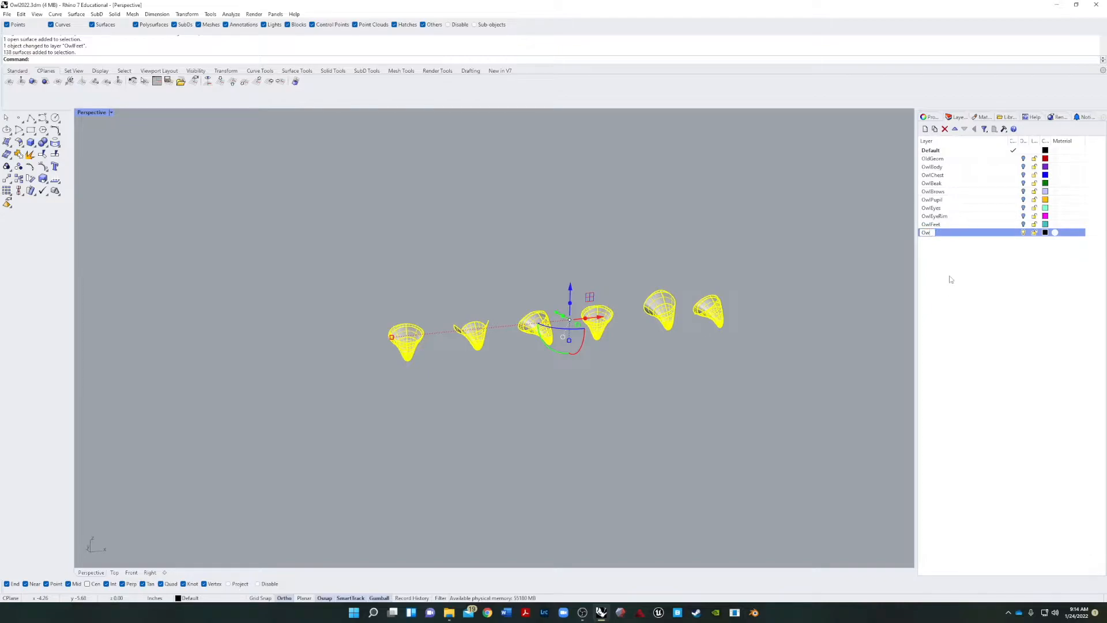
key("Return")
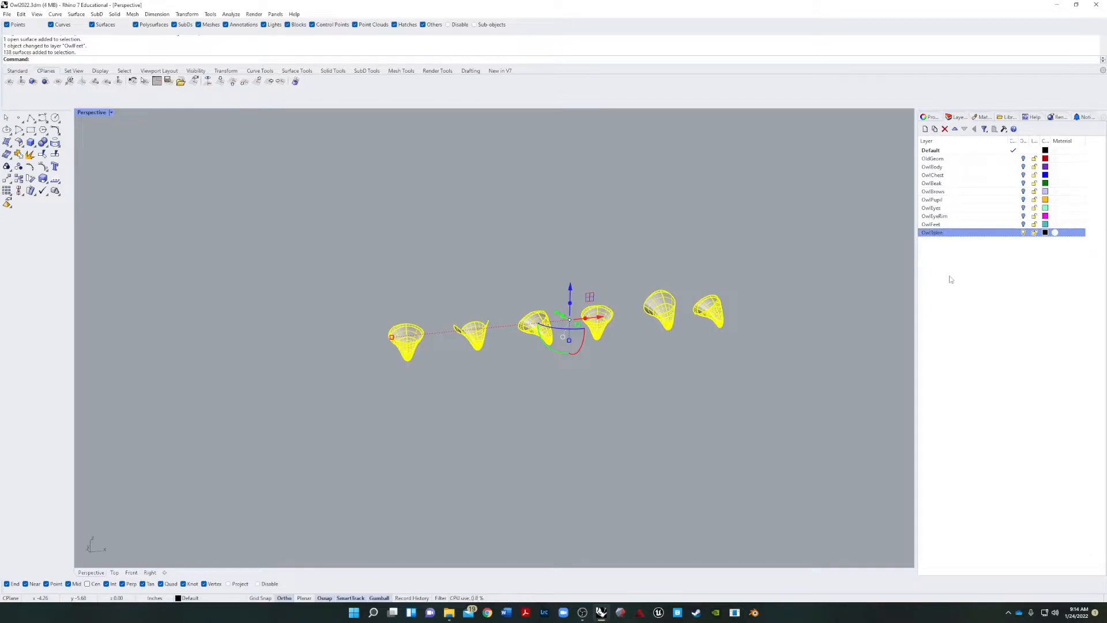
right_click(950, 236)
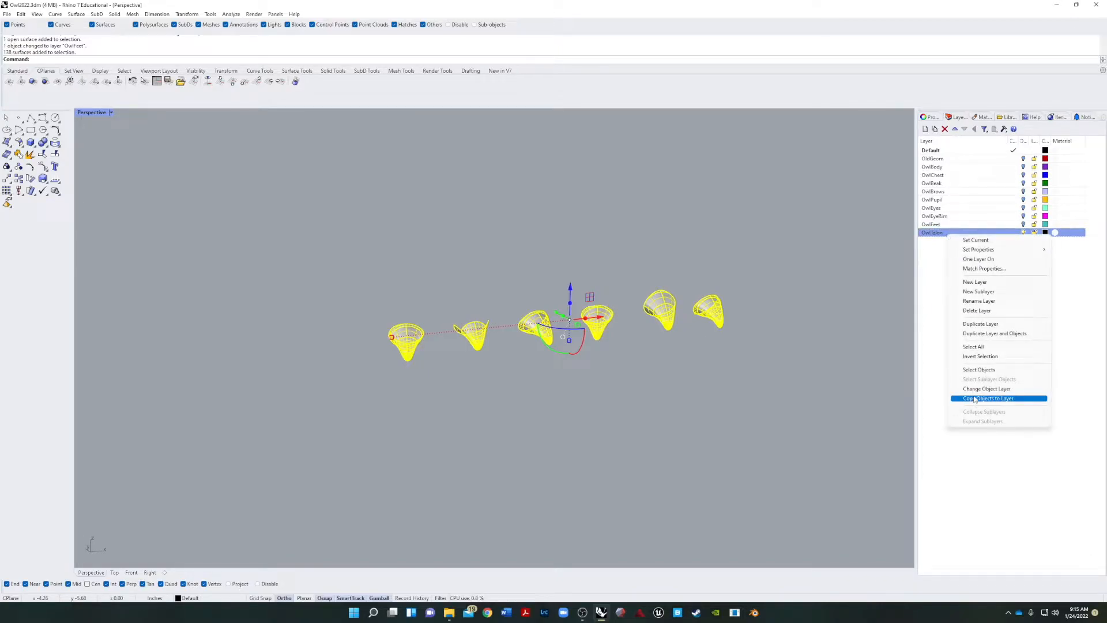
left_click(998, 399)
Set the OwlTalon layer color to Orange and deselect the claws
left_click(1046, 233)
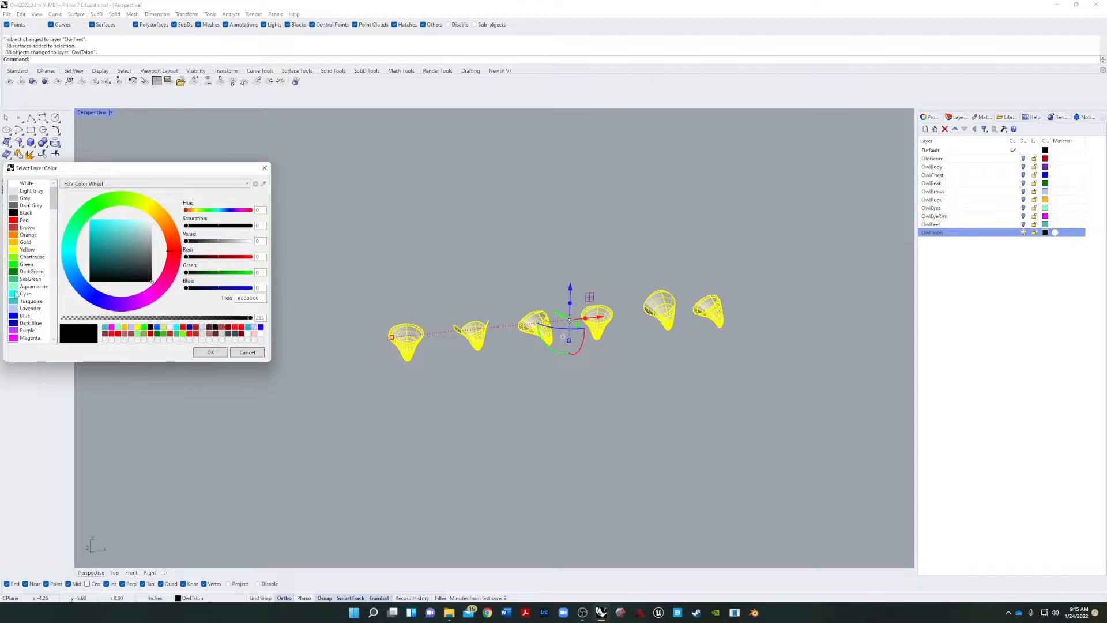
left_click(23, 235)
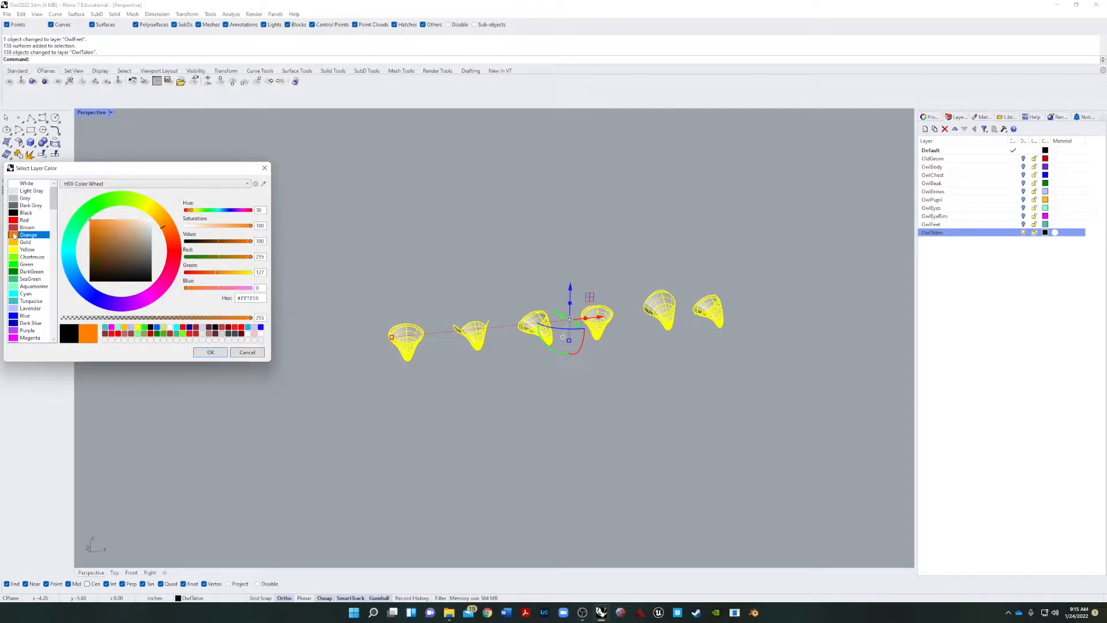
left_click(199, 351)
left_click(602, 425)
Join the surfaces of all six talons into polysurfaces
right_click_drag(657, 425, 588, 424)
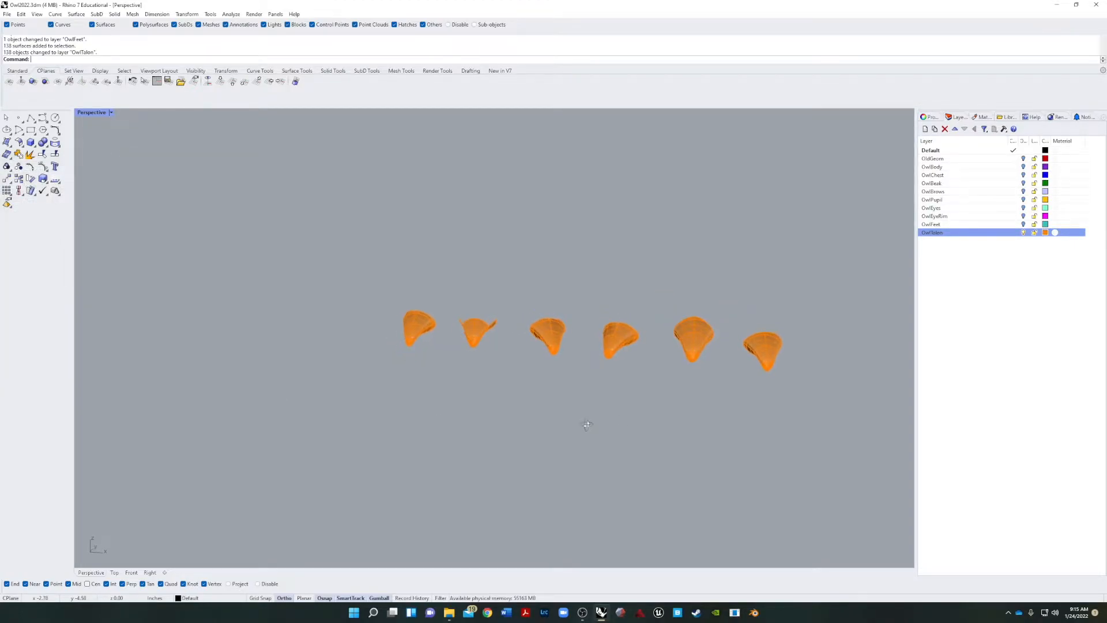
right_click_drag(738, 414, 606, 436, "shift")
left_click_drag(811, 265, 208, 465)
left_click(18, 154)
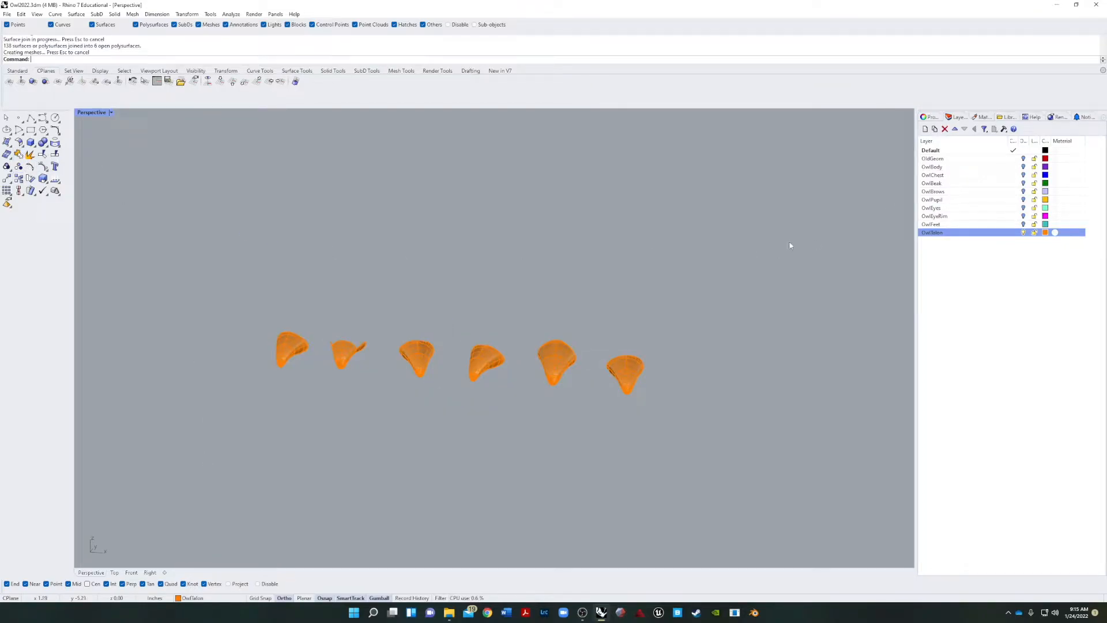
Hide the OwlTalon layer and show the OwlFeet layer to inspect the feet for leftover claw surfaces
left_click(1024, 233)
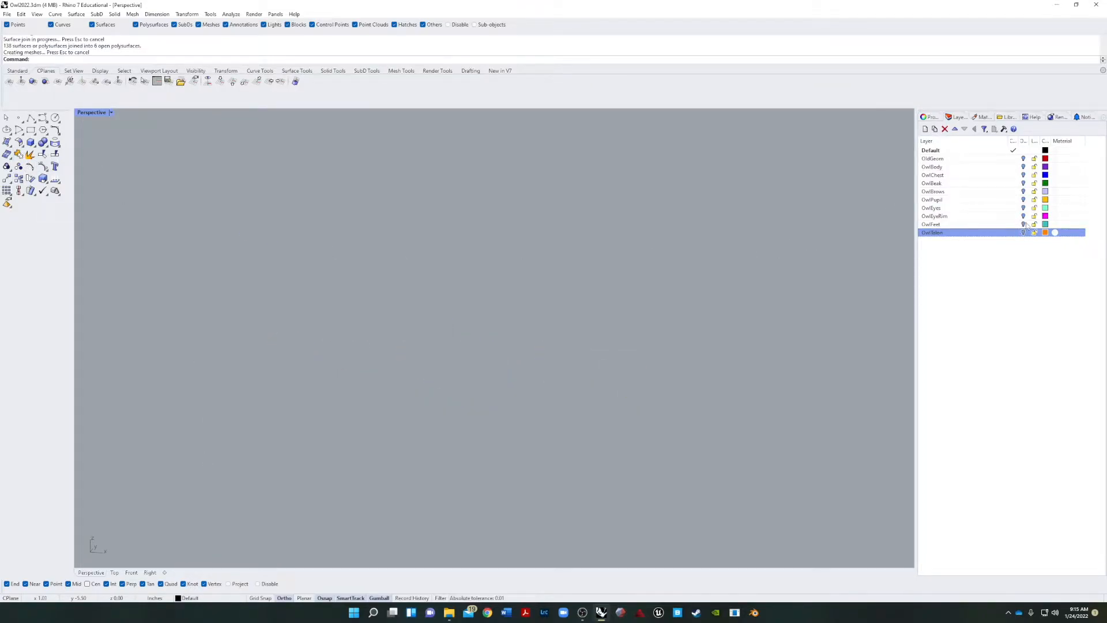
left_click(1024, 224)
right_click_drag(542, 323, 465, 350)
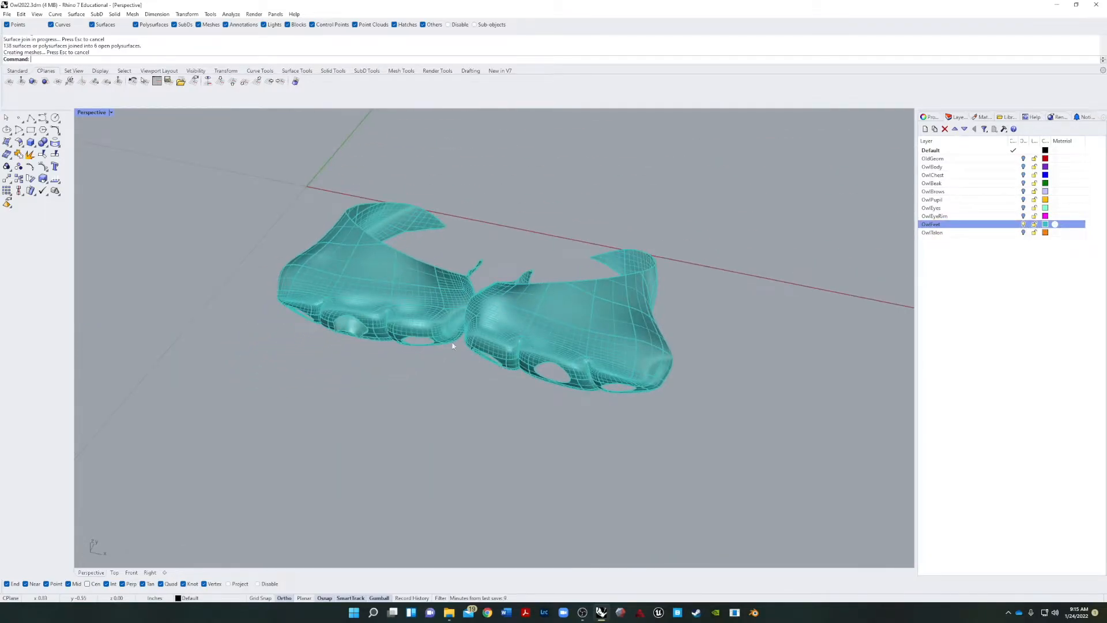
scroll(341, 331, "up", 5)
Select the four leftover claw surfaces at the front of the foot and move them to the OwlTalon layer
left_click(323, 342)
left_click(323, 413)
right_click_drag(324, 413, 348, 424)
scroll(296, 313, "up", 9)
left_click(306, 298)
left_click(440, 359, "shift")
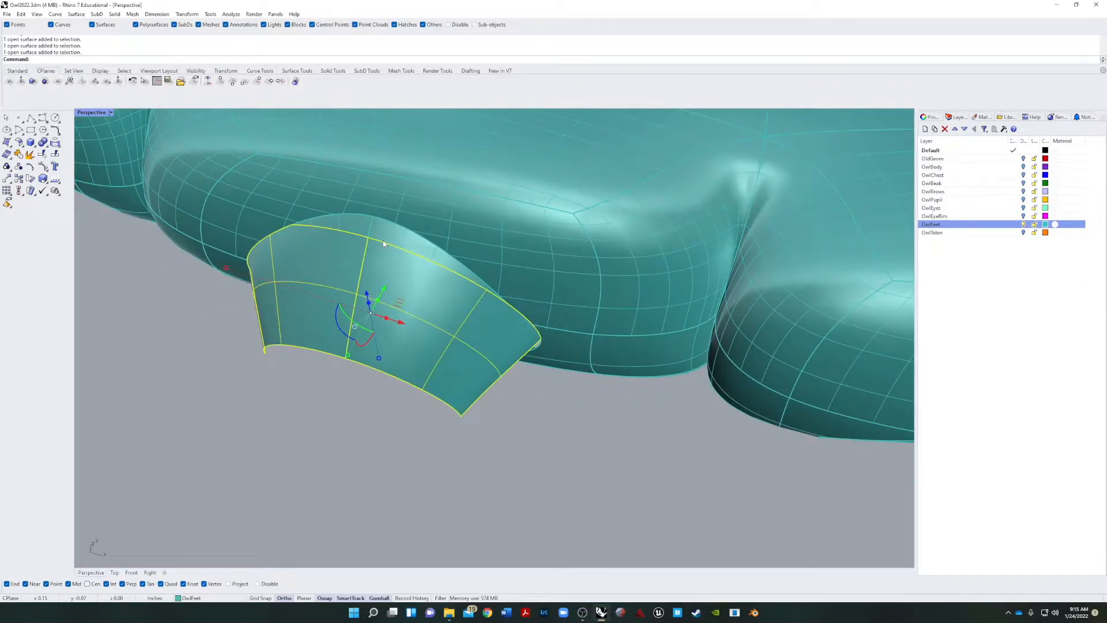
right_click_drag(477, 371, 542, 259)
right_click(944, 233)
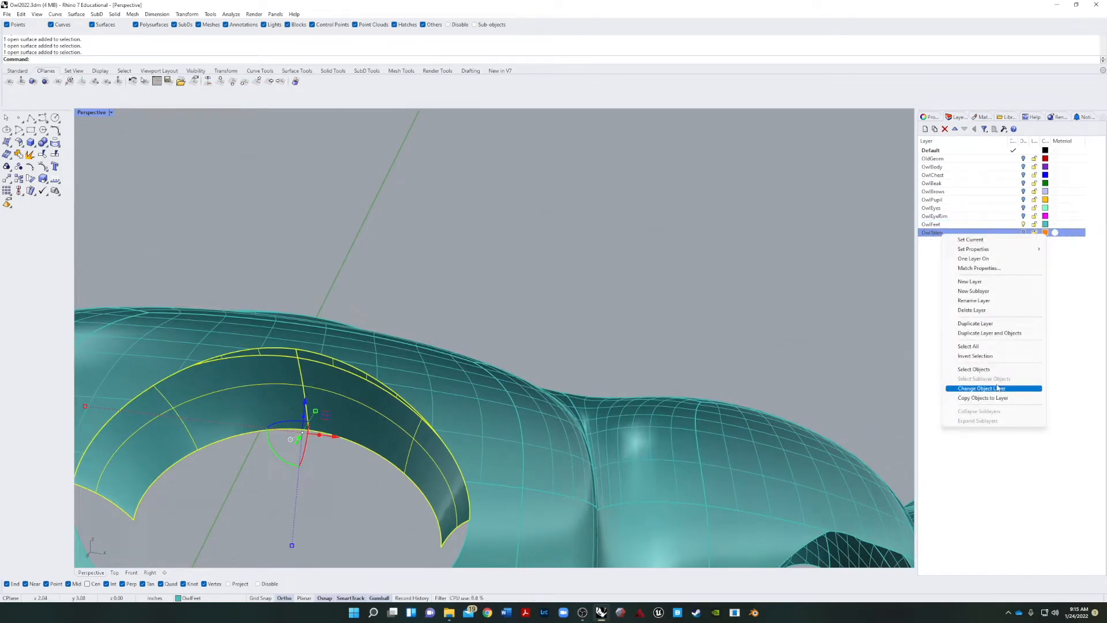
left_click(997, 388)
Join all surfaces of both feet and hide the OwlFeet layer
scroll(627, 293, "down", 9)
right_click_drag(692, 293, 502, 298)
scroll(820, 127, "down", 7)
left_click_drag(822, 141, 452, 319)
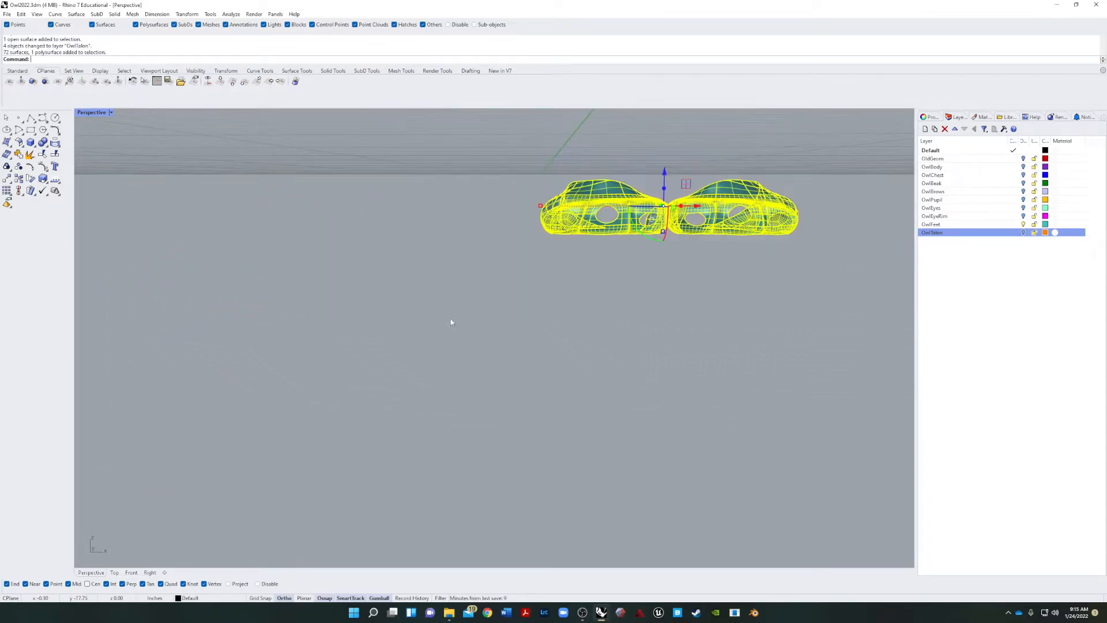
left_click(18, 155)
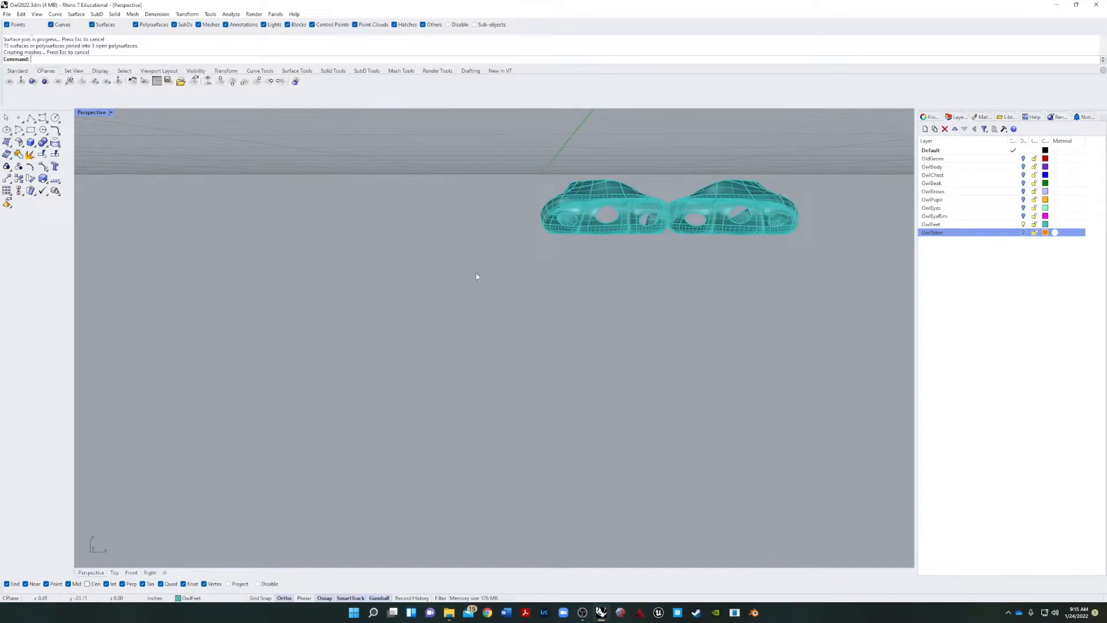
left_click(1023, 224)
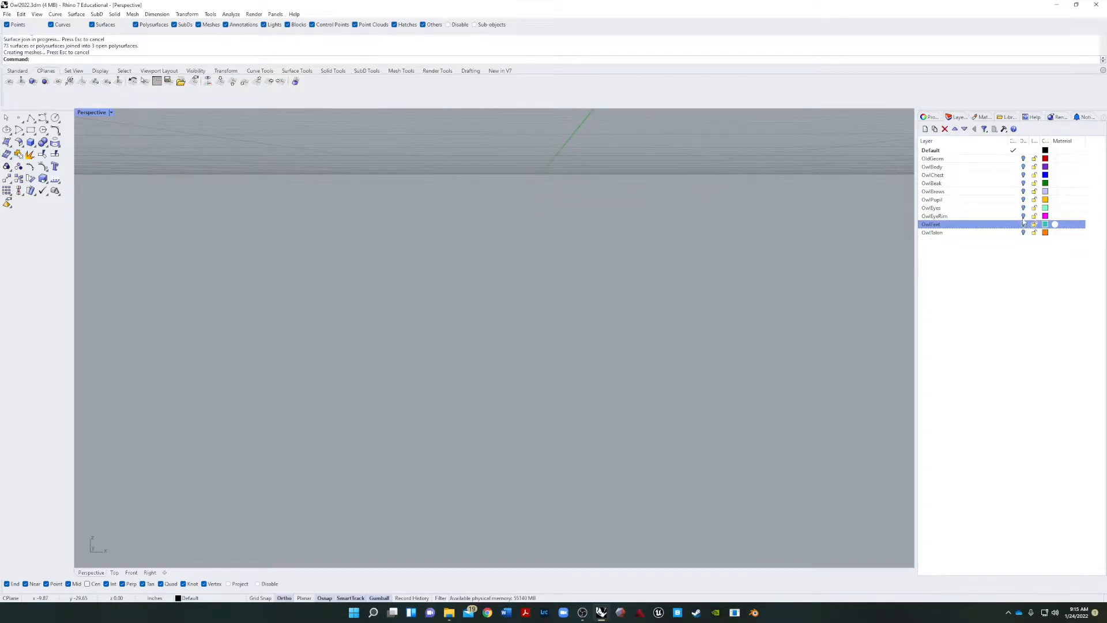
Show the OwlTalon layer, join the talons with their newly moved surfaces, and hide the layer
left_click(1024, 233)
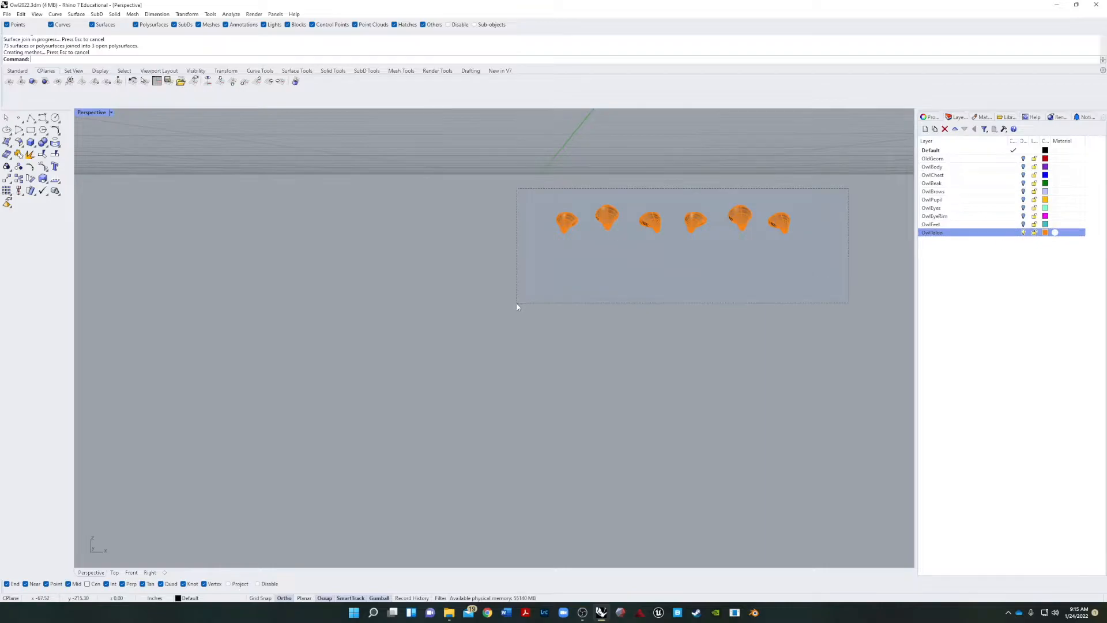
left_click_drag(517, 307, 517, 306)
left_click(19, 155)
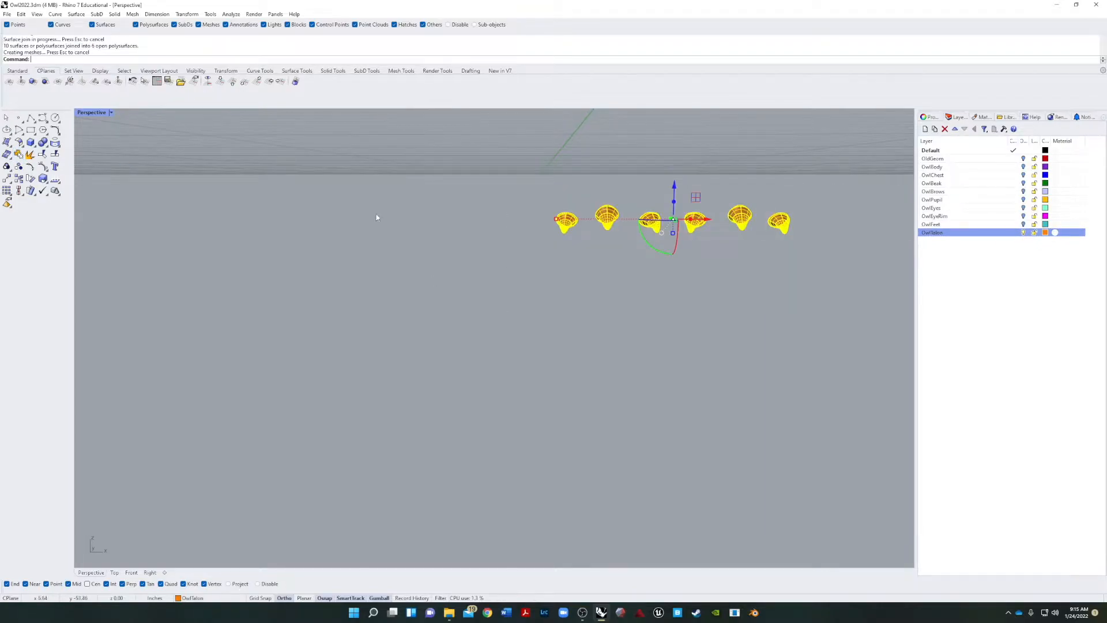
left_click(1024, 232)
Show the OwlEyeRim layer and join all of its surfaces
left_click(1012, 217)
scroll(865, 238, "down", 5)
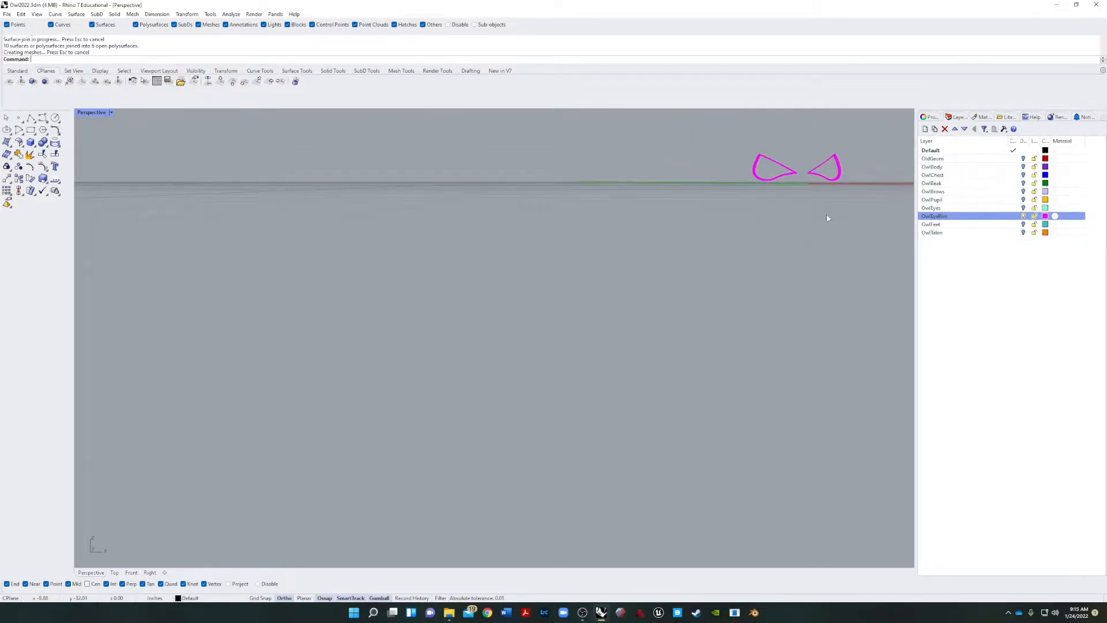
right_click_drag(826, 214, 630, 306, "shift")
key("ctrl+a")
left_click(19, 155)
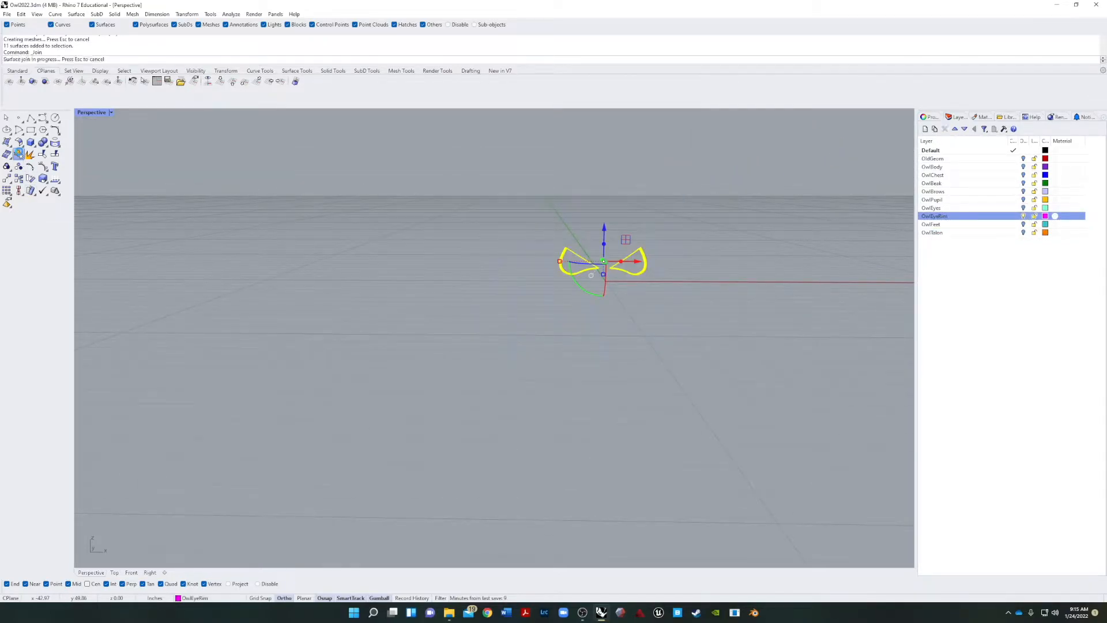
Select each eye rim in turn to check that its surfaces are joined
right_click_drag(708, 300, 525, 347, "shift")
left_click(506, 338)
scroll(503, 313, "up", 8)
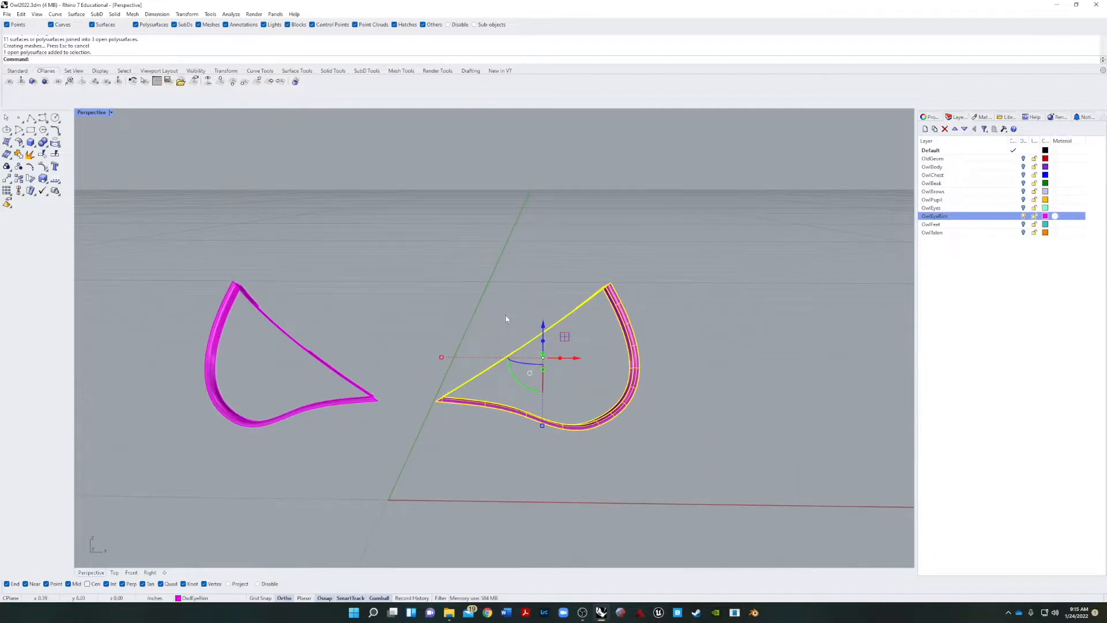
scroll(497, 339, "down", 5)
key("Escape")
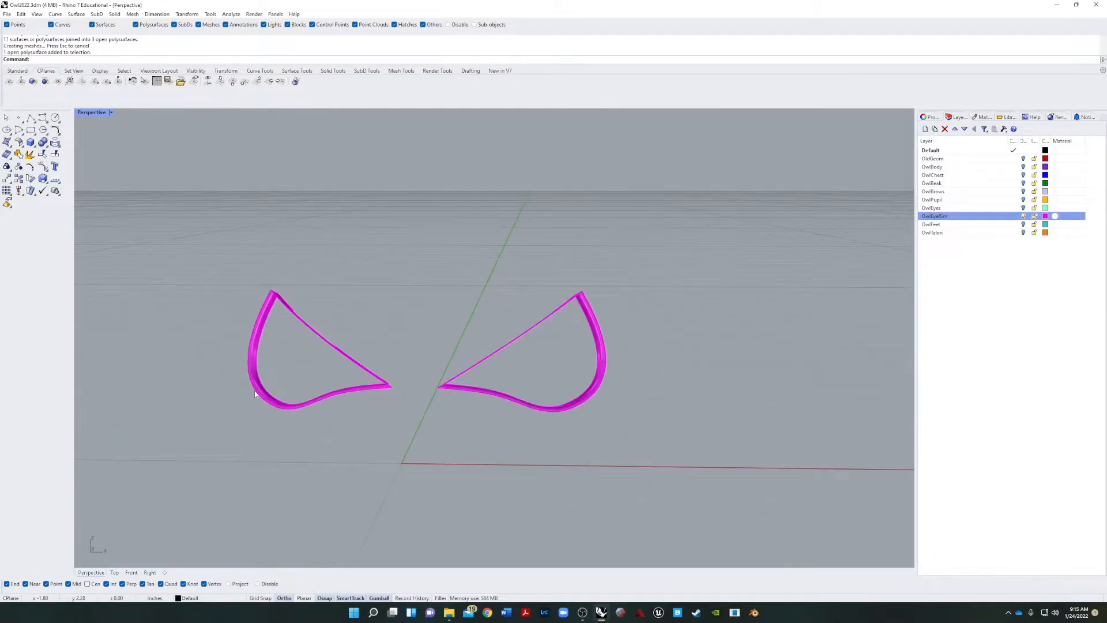
left_click(251, 396)
left_click(670, 451)
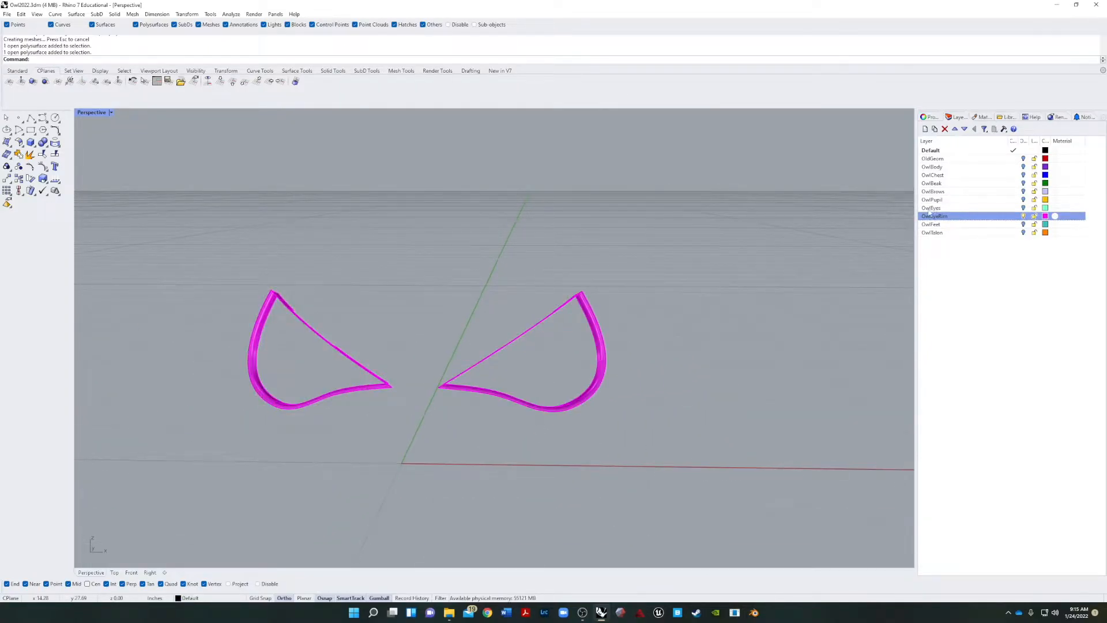
Show OwlEyes in place of OwlEyeRim, try to join the eye surfaces, and hide the OwlEyes layer
left_click(932, 209)
left_click(1024, 208)
left_click_drag(705, 246, 170, 443)
left_click(461, 300)
left_click(503, 375)
left_click(390, 284)
left_click_drag(733, 211, 193, 424)
left_click(19, 154)
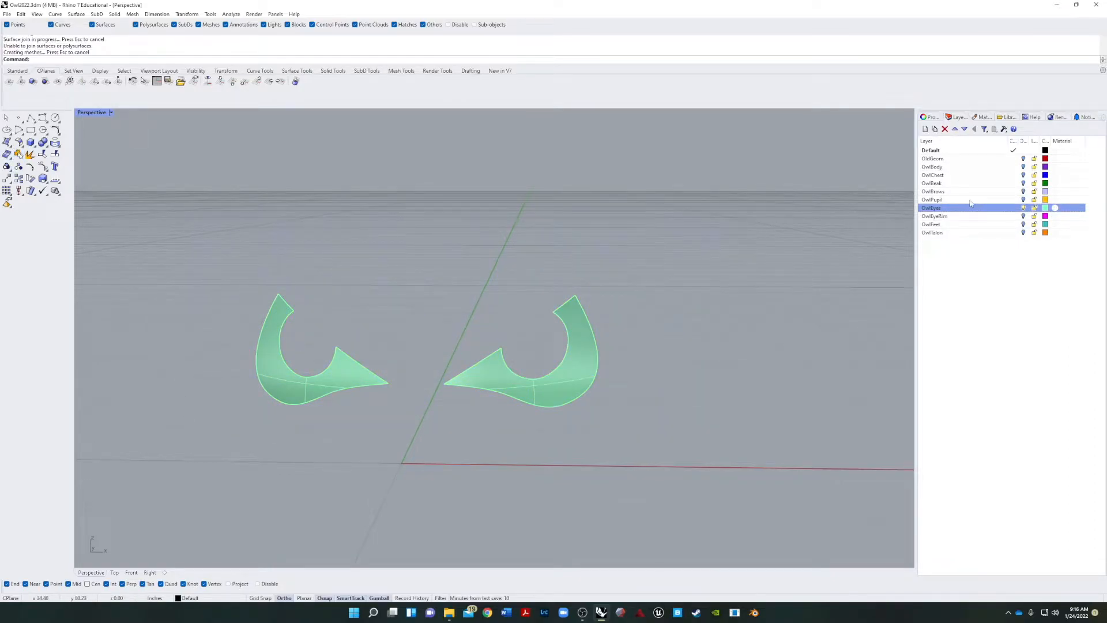
left_click(1024, 207)
Show the OwlPupil layer, join the surfaces of both pupils, and hide the layer
left_click(1023, 200)
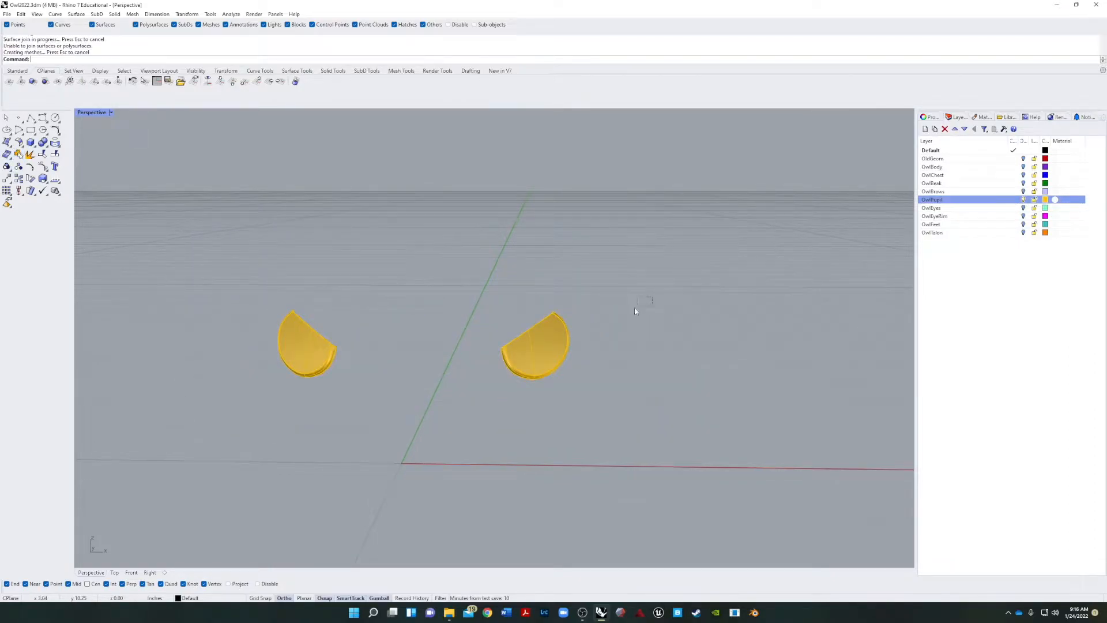
left_click_drag(635, 308, 119, 328)
left_click(19, 154)
left_click(1024, 199)
Show the OwlBrows layer, try to join both brows, and hide the layer
left_click(1023, 191)
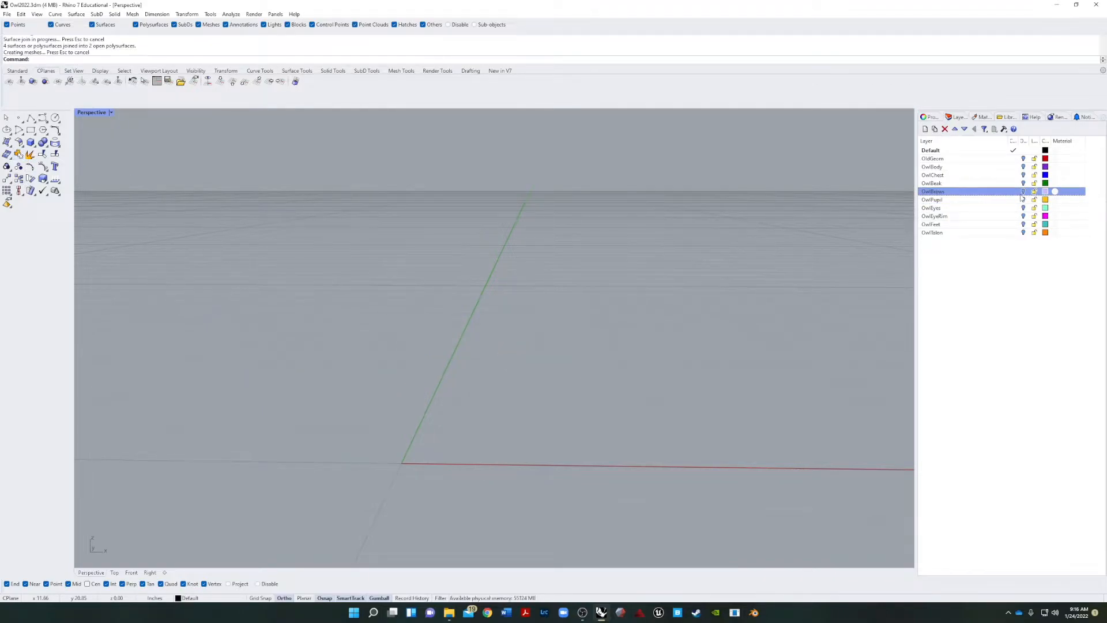
left_click_drag(730, 214, 211, 470)
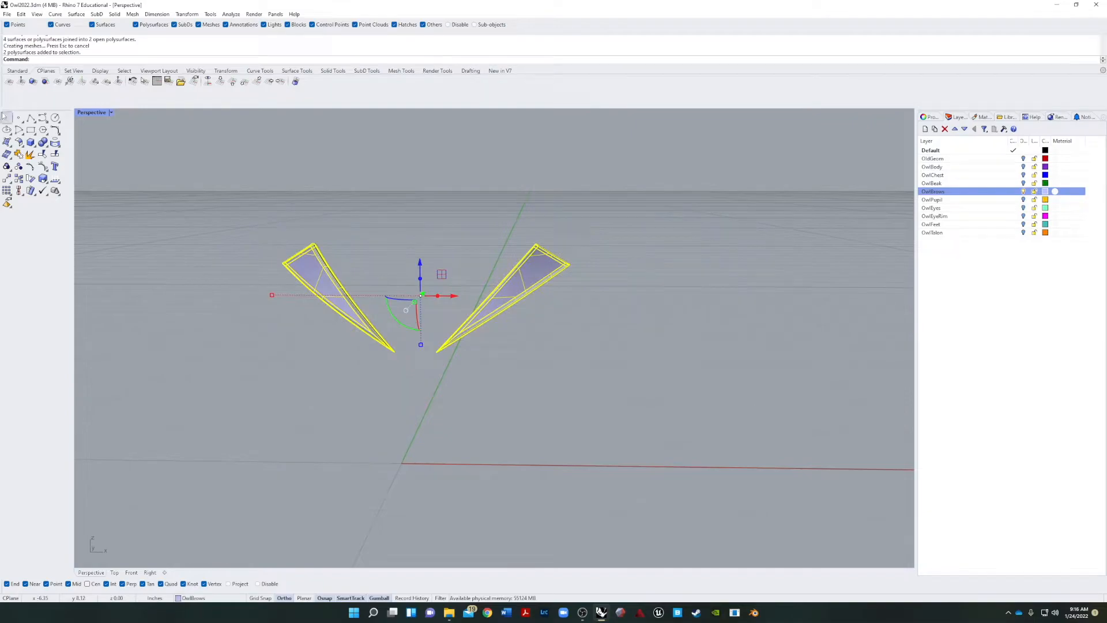
left_click(19, 155)
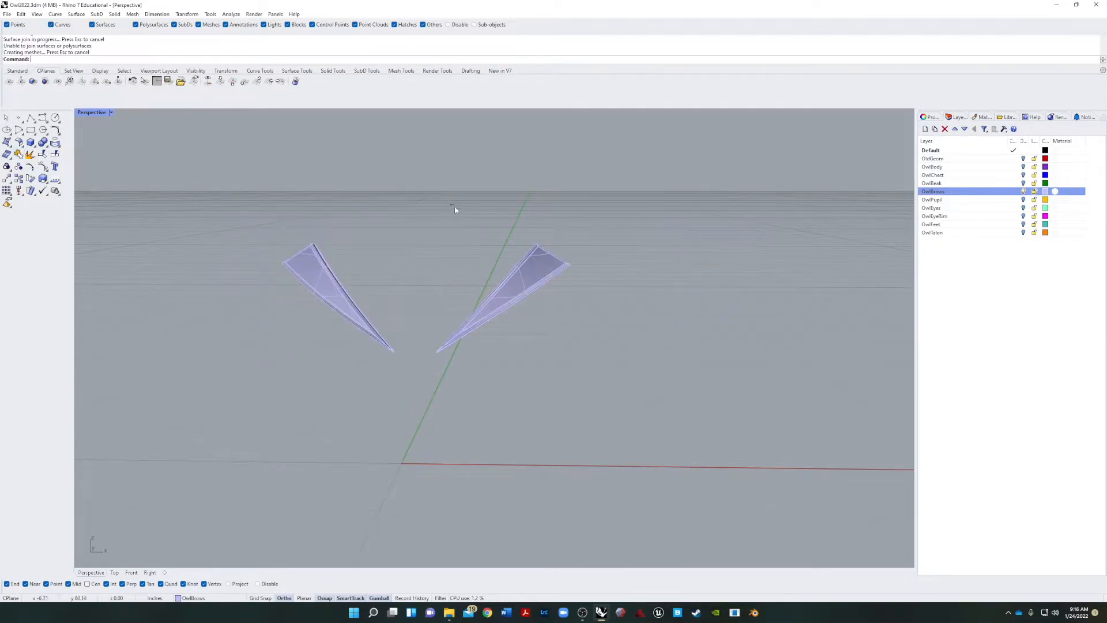
left_click(1024, 191)
Show the OwlBeak layer, try to join the beak, and hide the layer
left_click(1003, 183)
left_click(1024, 183)
left_click_drag(813, 220, 321, 480)
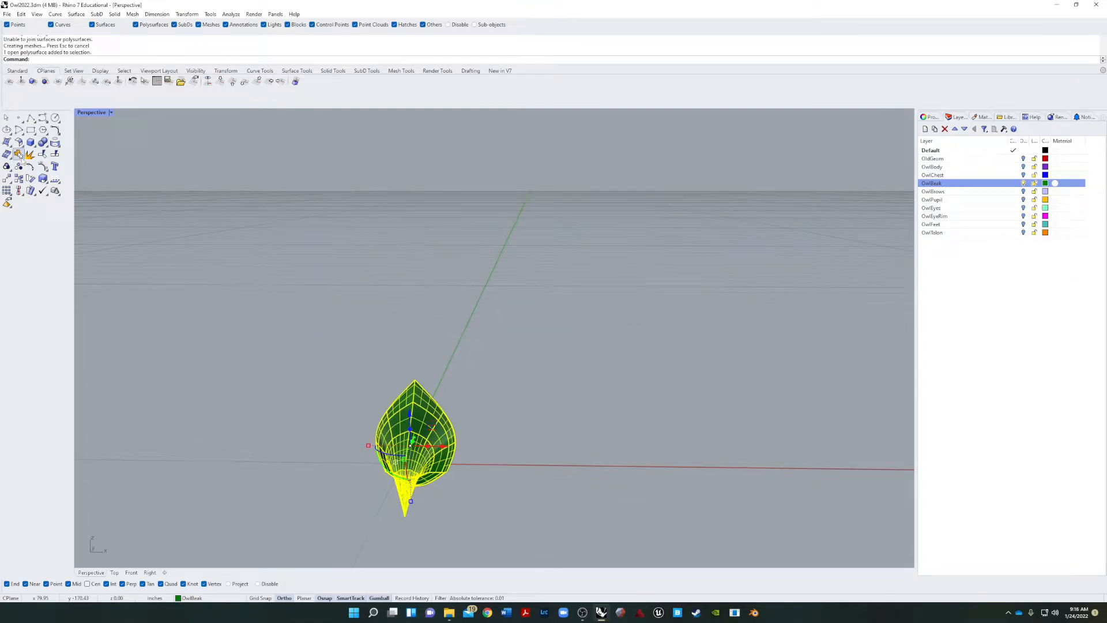
left_click(19, 154)
left_click(1024, 183)
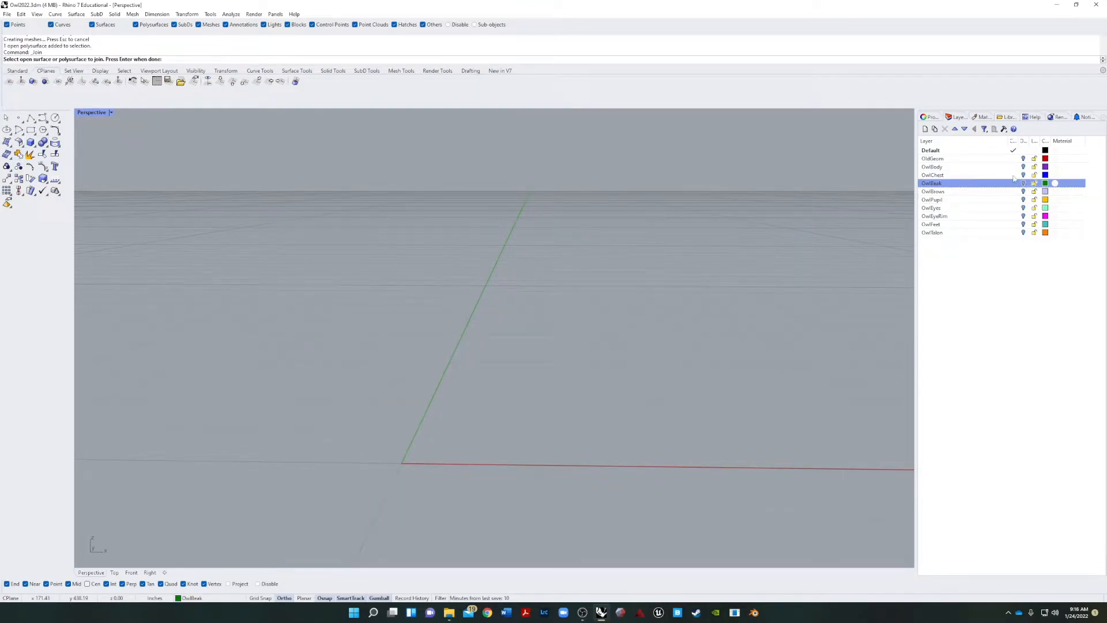
Show the OwlChest layer, join its surfaces, and check the joined chest
left_click(1022, 176)
left_click(1023, 175)
scroll(664, 311, "down", 7)
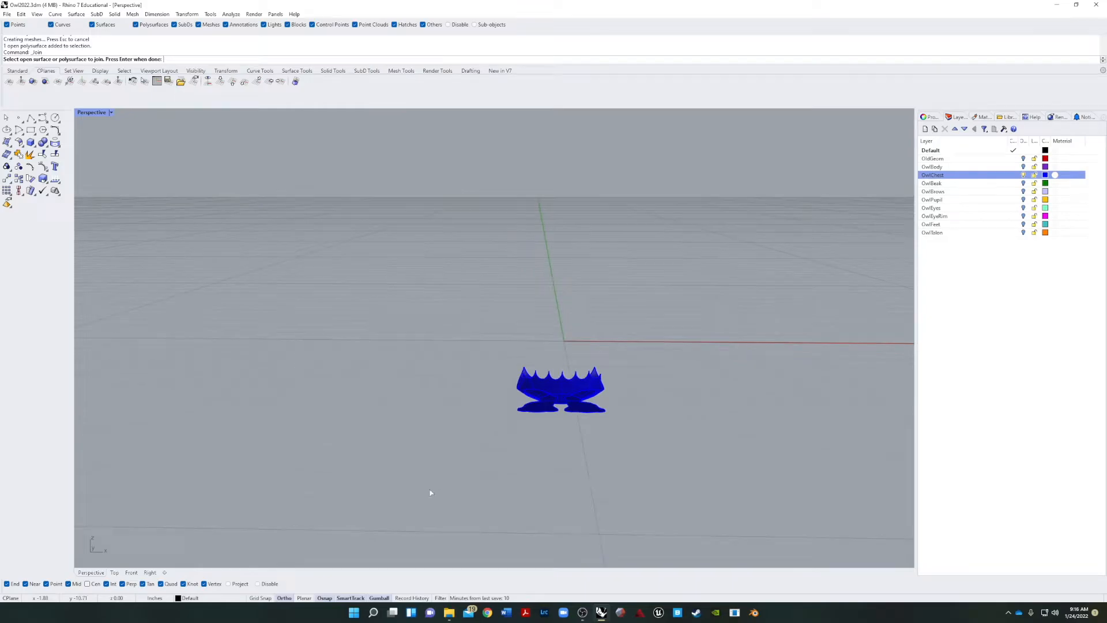
scroll(574, 422, "up", 6)
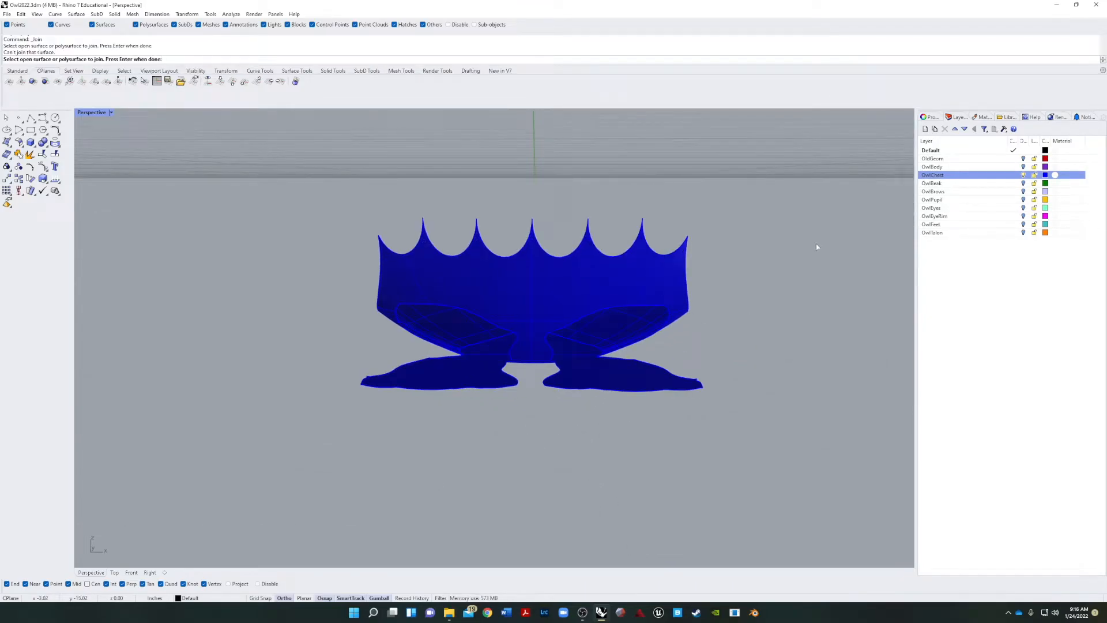
key("Return")
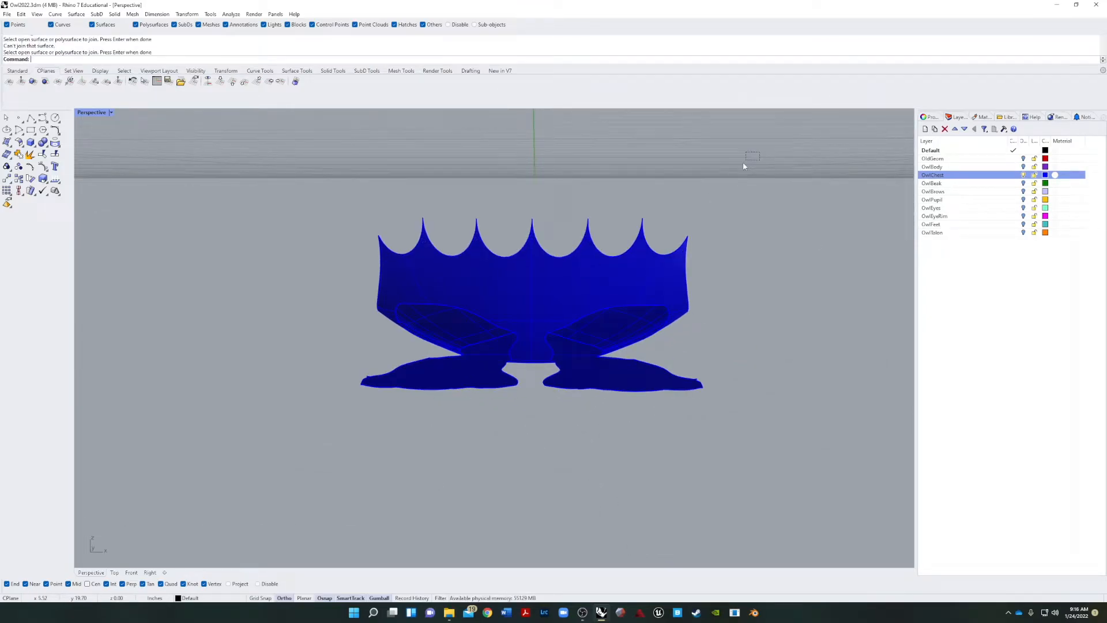
left_click_drag(756, 153, 236, 478)
left_click(19, 155)
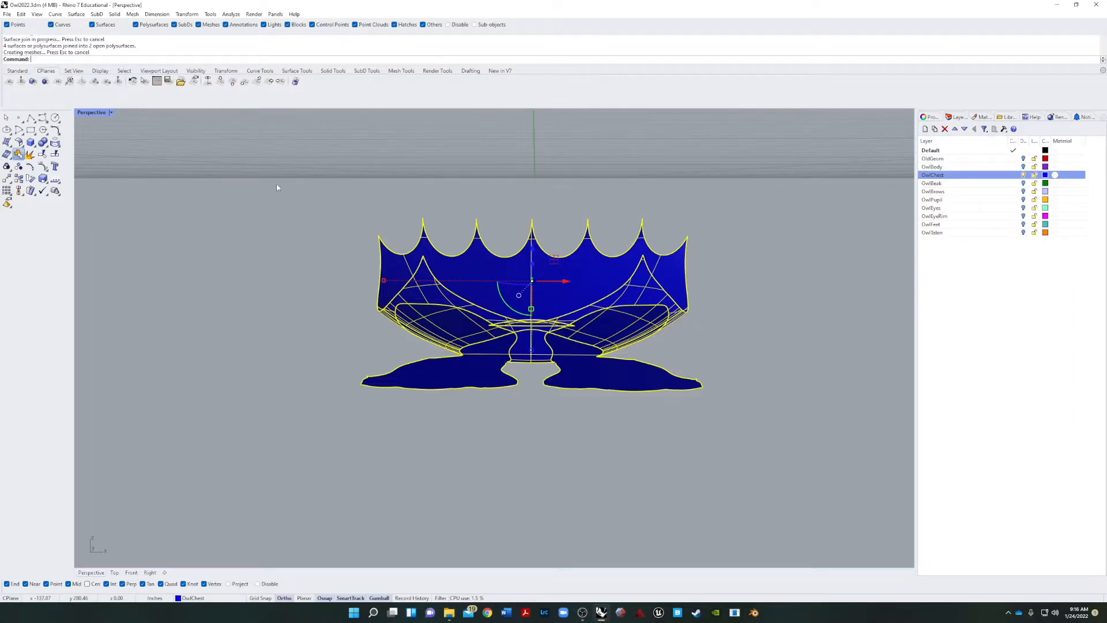
left_click(611, 274)
key("Escape")
right_click_drag(612, 275, 916, 215)
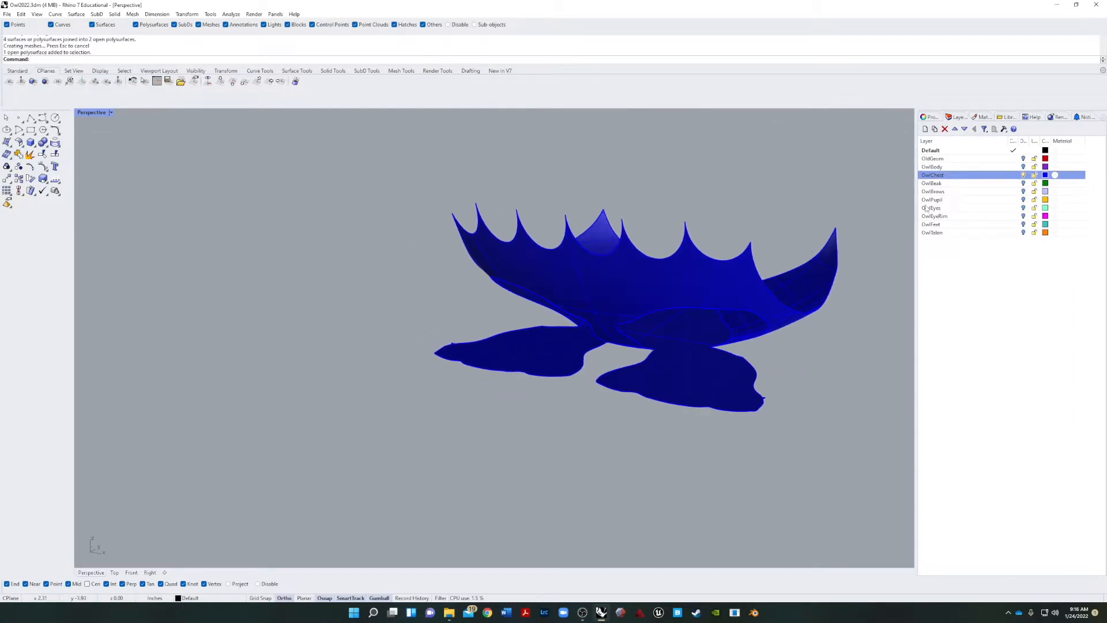
Show the OwlBody layer in place of OwlChest and join all the body surfaces
left_click(969, 167)
left_click(1025, 168)
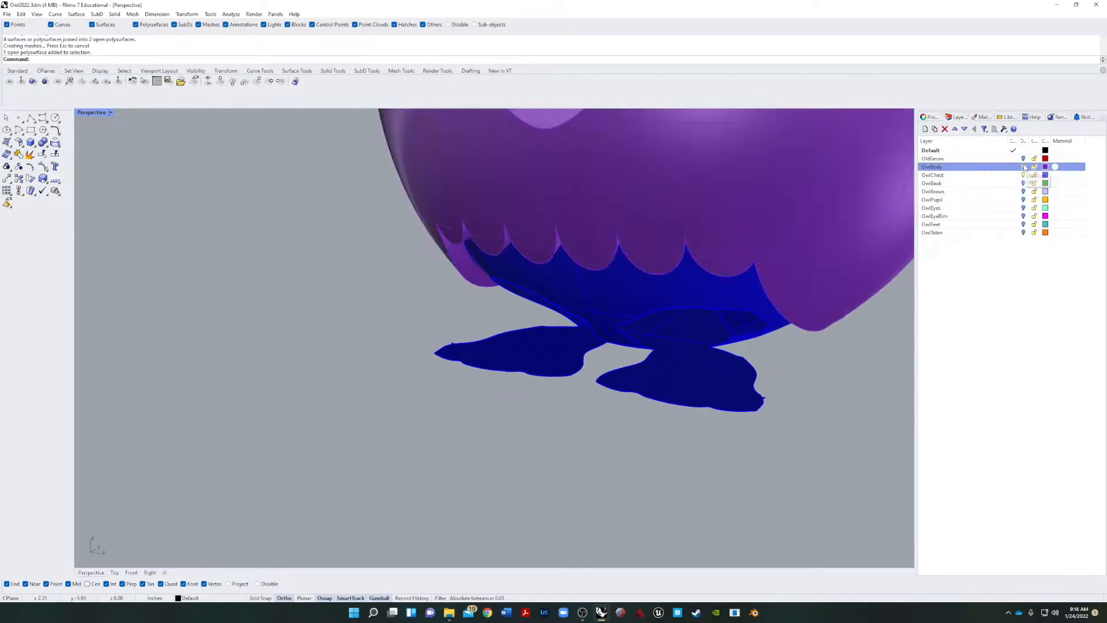
left_click(1024, 175)
scroll(728, 247, "down", 5)
right_click_drag(728, 246, 498, 346)
left_click_drag(499, 346, 493, 348)
left_click(19, 155)
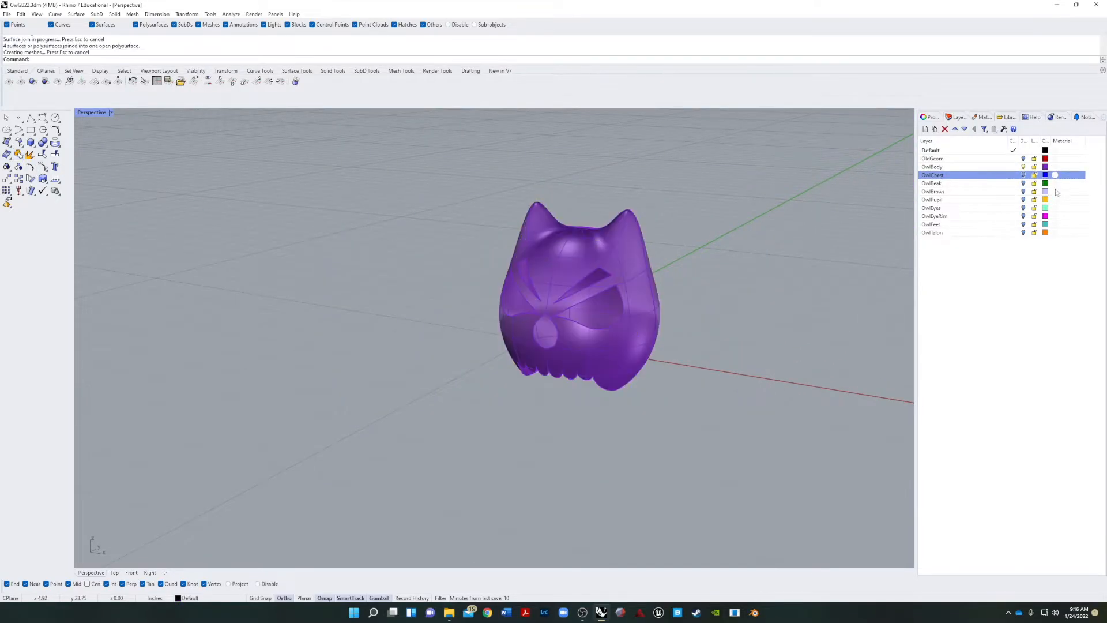
Turn on all the owl part layers from OwlBody to OwlTalon, leaving OldGeom hidden
left_click(1024, 167)
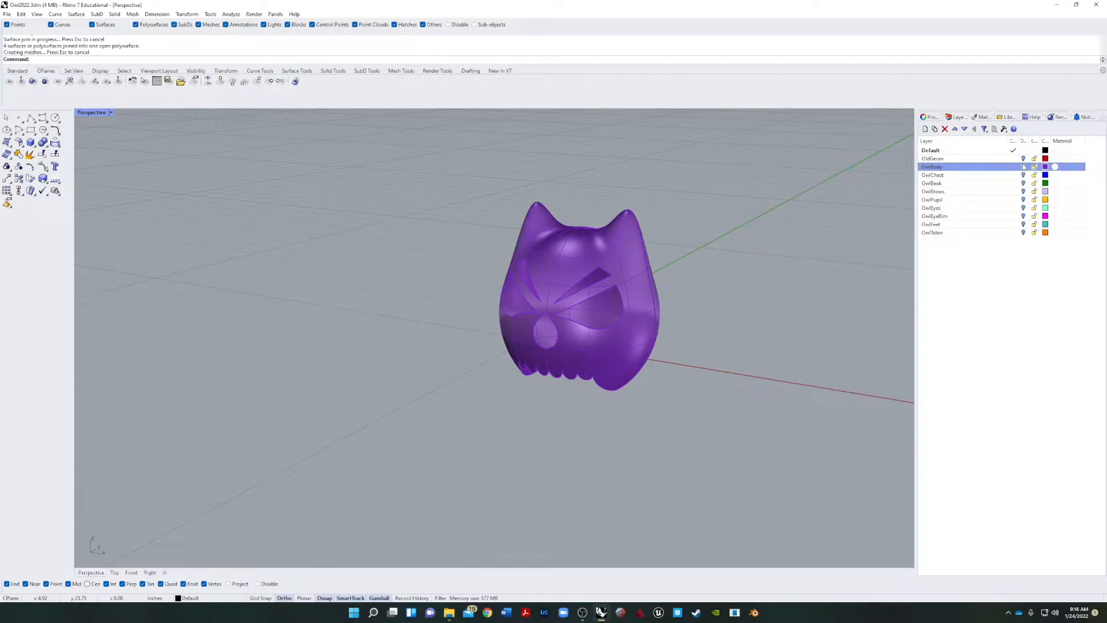
left_click(1024, 167)
left_click(1024, 167)
left_click(1024, 175)
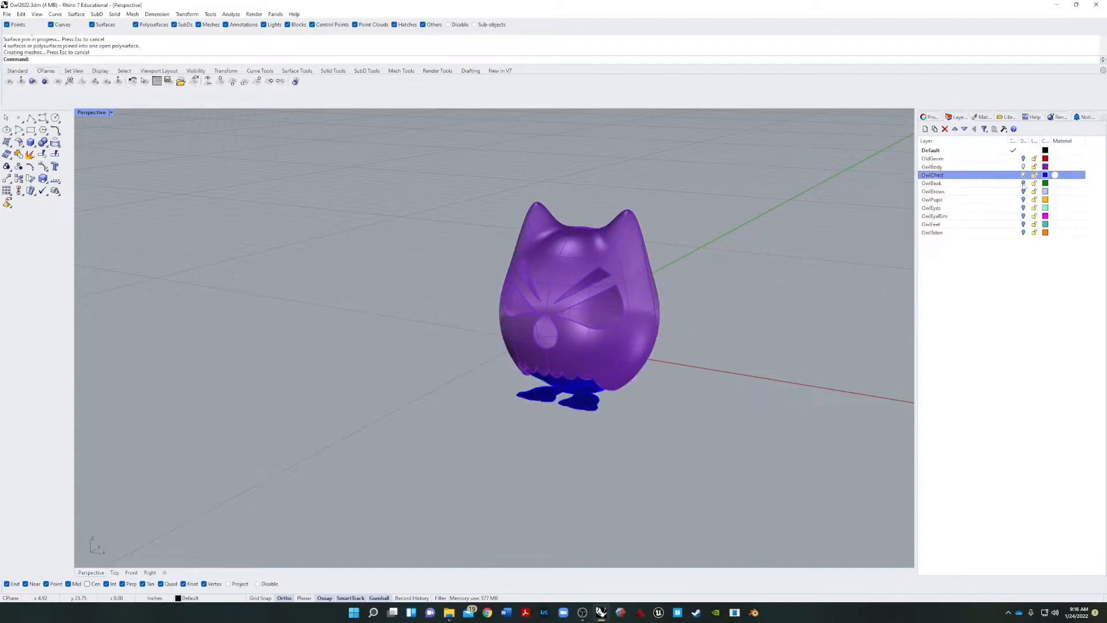
left_click(1024, 183)
left_click(1024, 191)
left_click(1024, 199)
left_click(1024, 208)
left_click(1024, 216)
left_click(1024, 224)
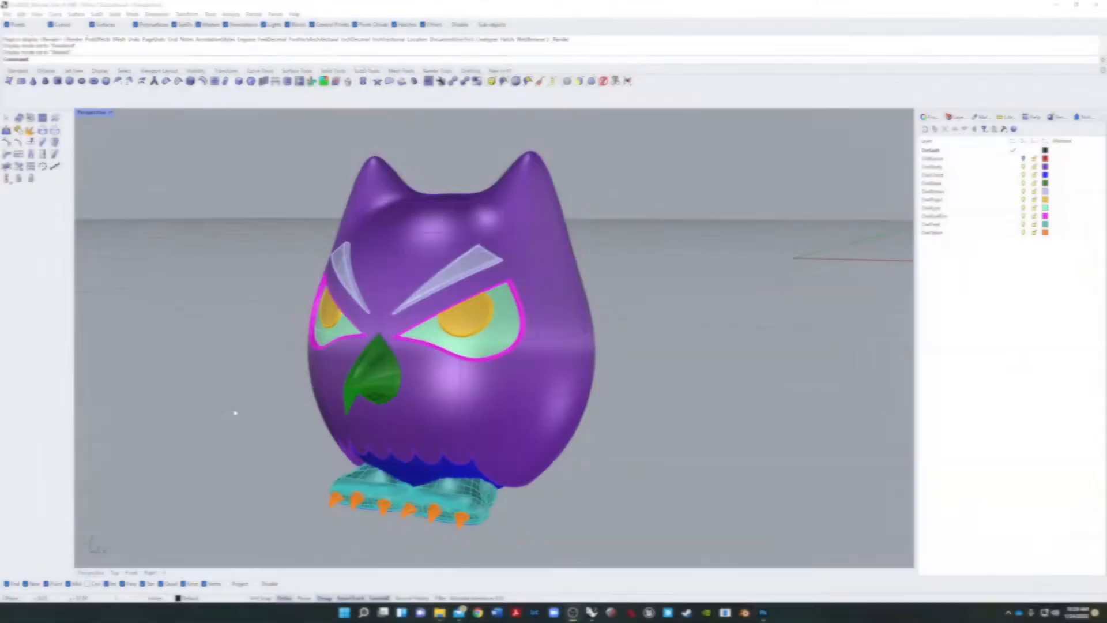
right_click_drag(441, 408, 214, 330)
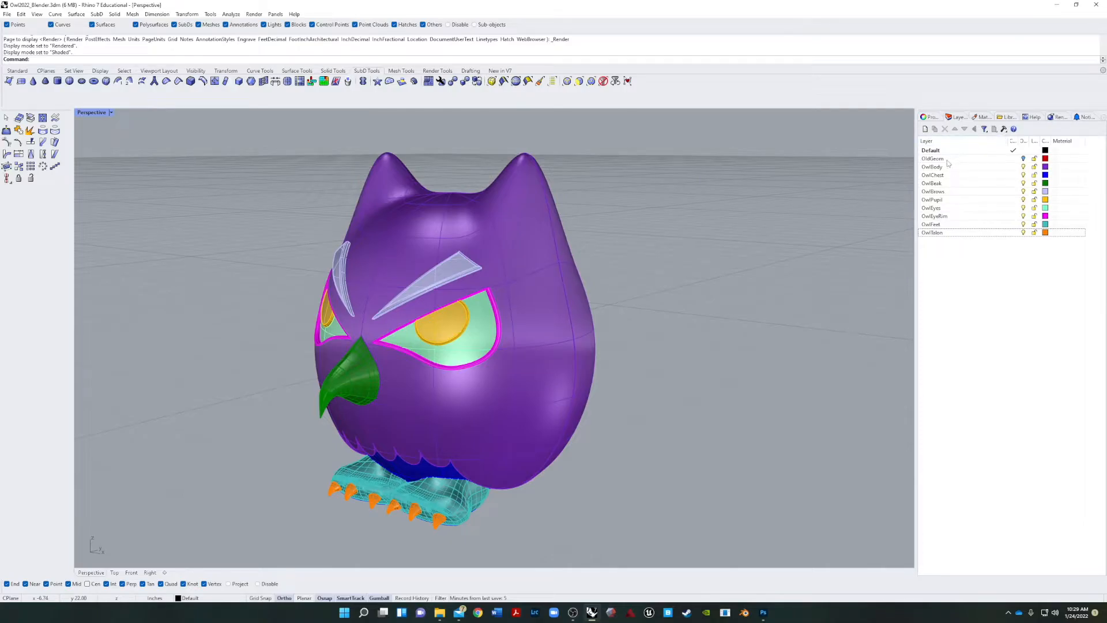
mouse_move(678, 389)
right_mouse_down()
mouse_move(723, 363)
mouse_move(761, 369)
mouse_move(669, 389)
right_mouse_up()
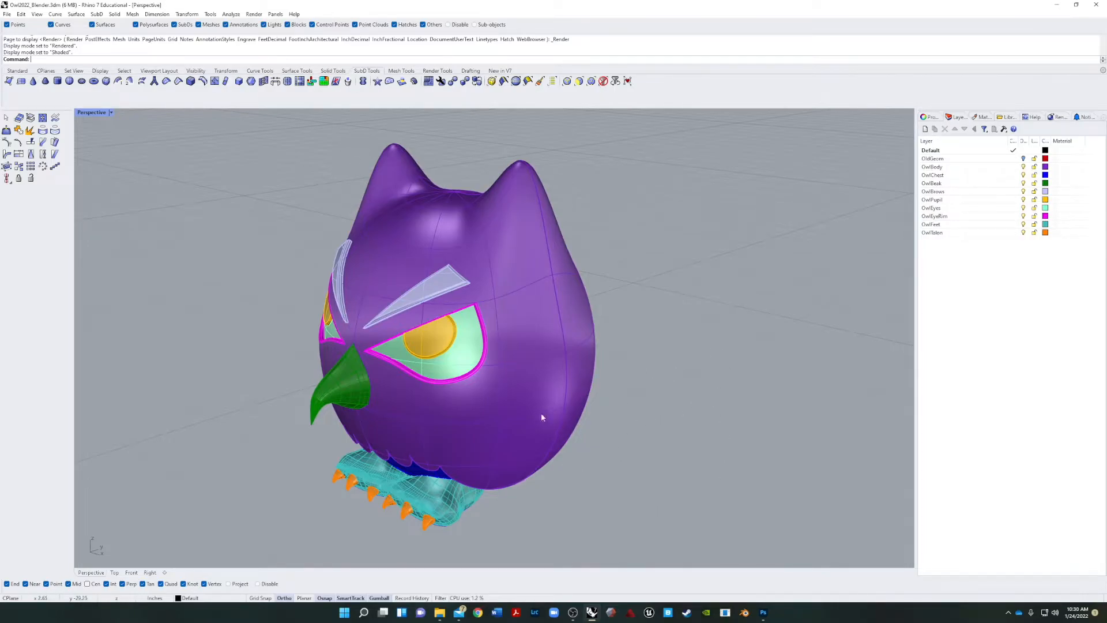
right_click_drag(517, 508, 542, 482, "shift")
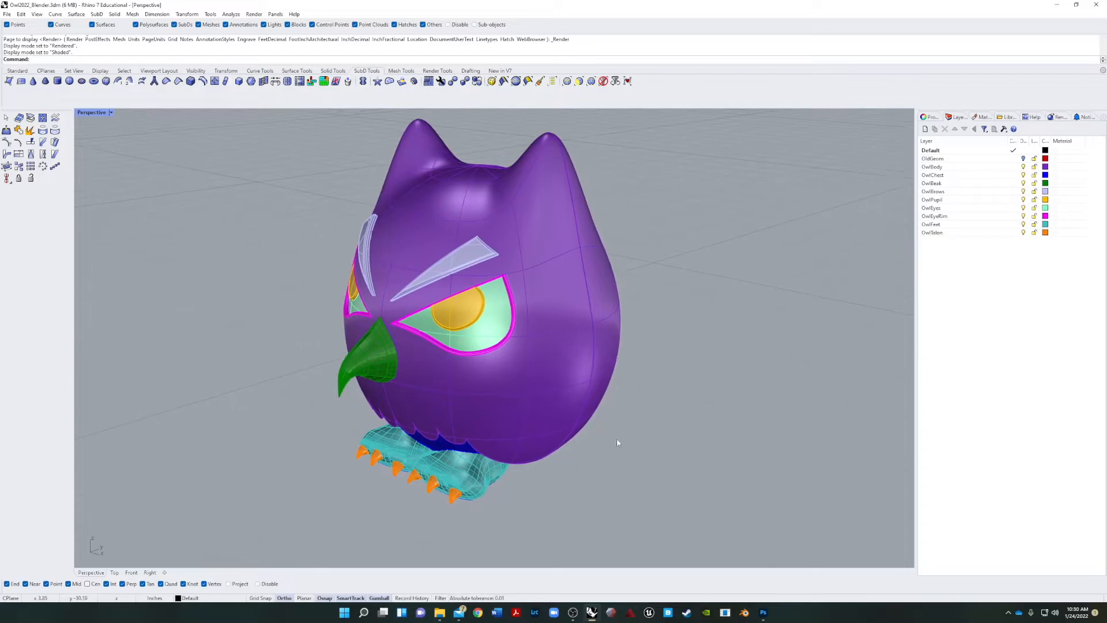
right_click_drag(436, 486, 508, 473)
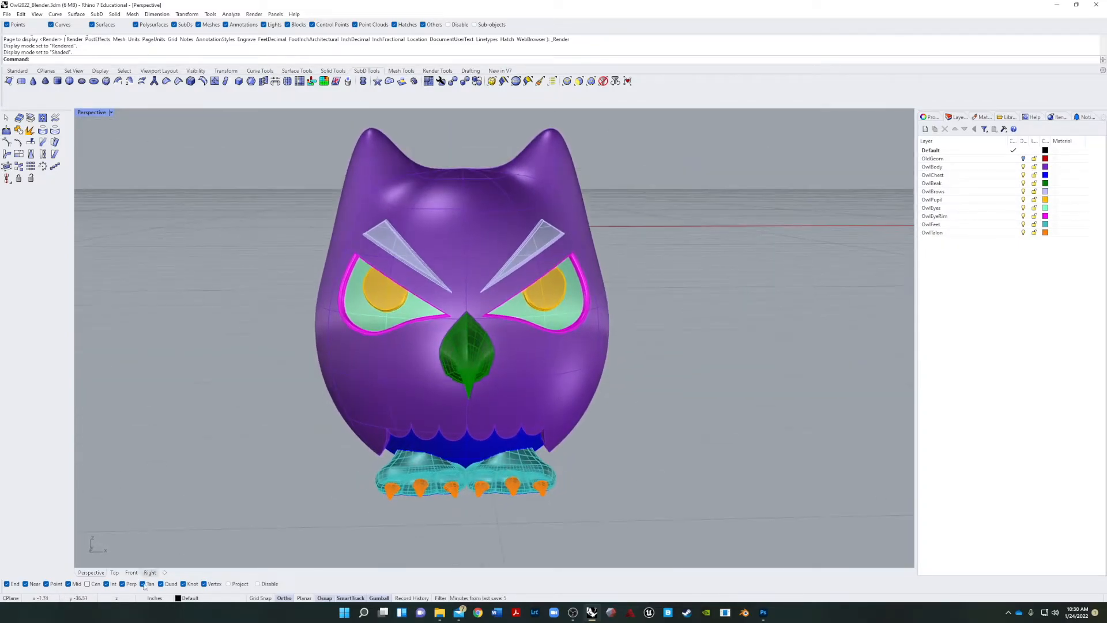
Move the whole owl in the Front view from the bottom centre point between its feet to the origin, 0
left_click(131, 573)
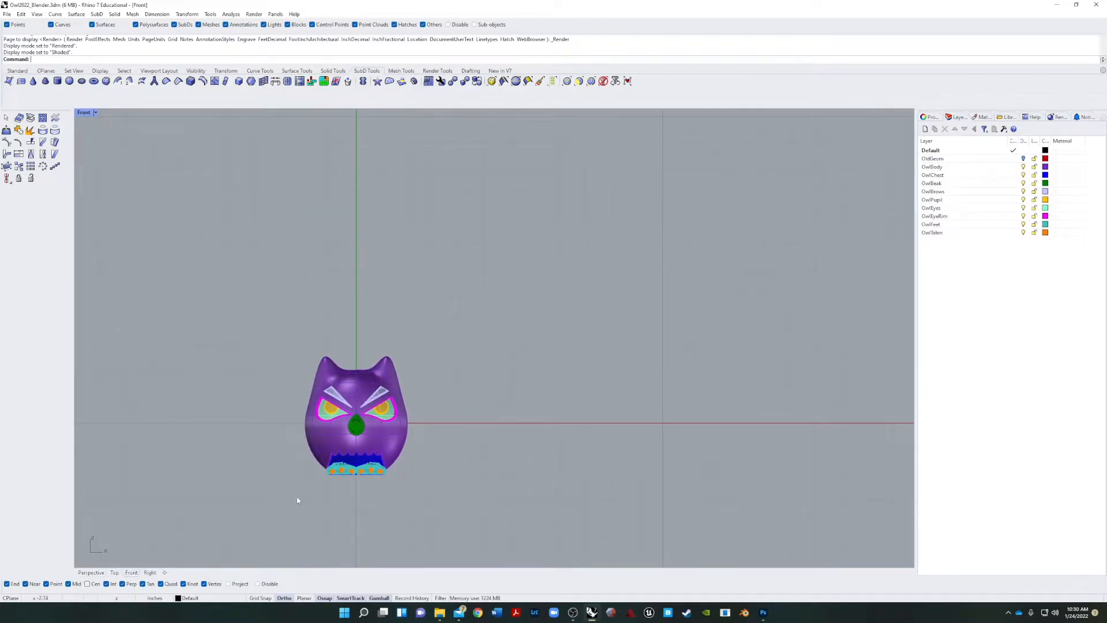
left_click_drag(254, 501, 483, 290)
scroll(369, 480, "up", 14)
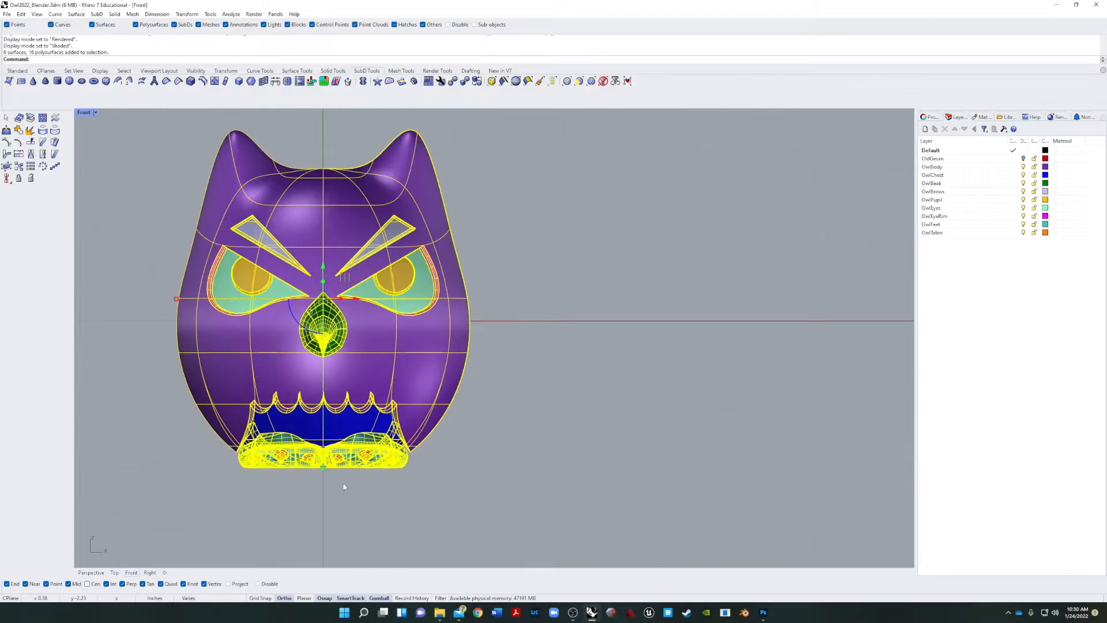
scroll(425, 460, "down", 10)
left_click_drag(563, 220, 282, 505)
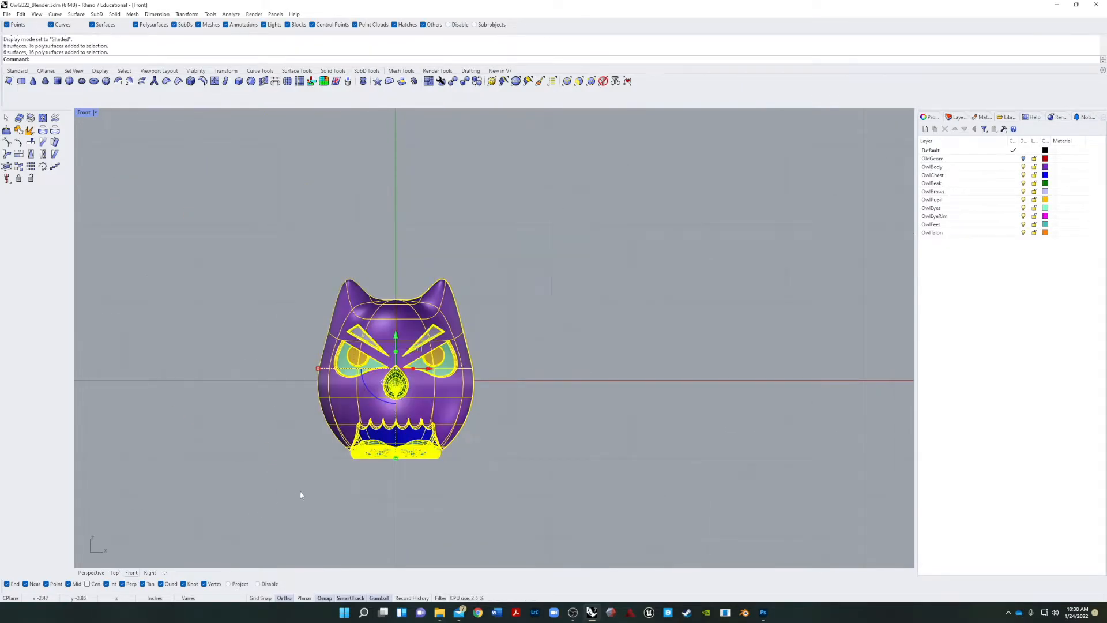
key("Return")
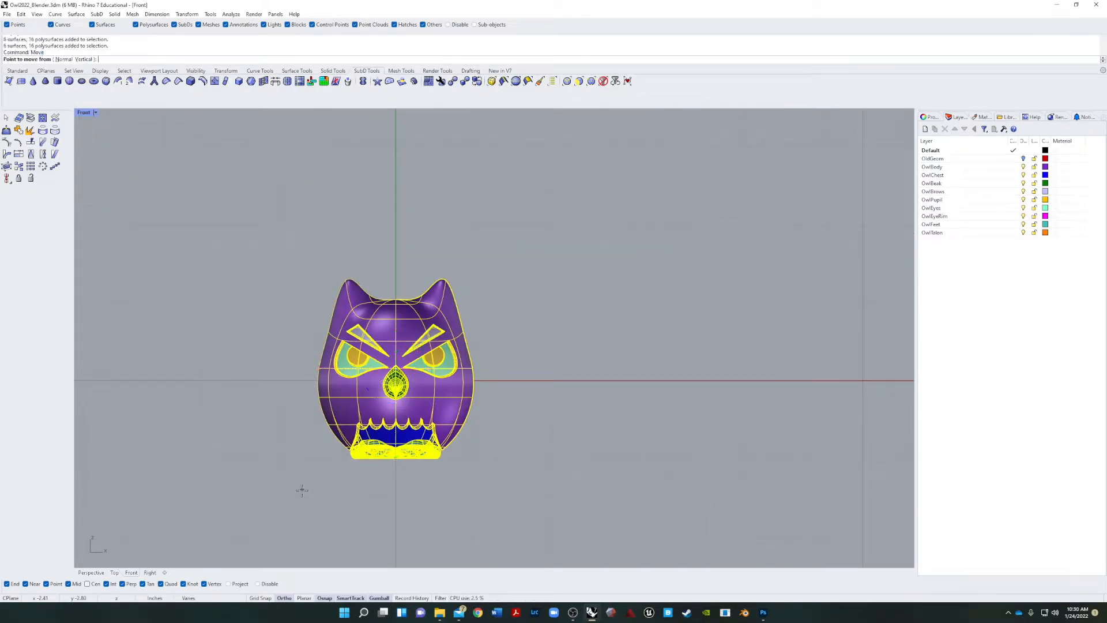
scroll(402, 469, "up", 10)
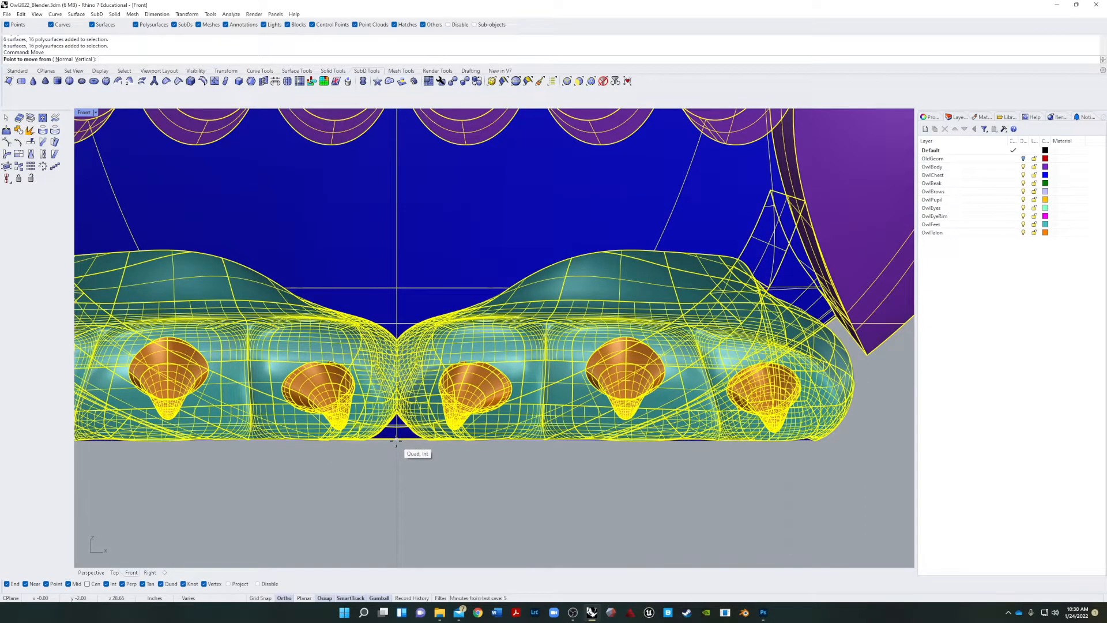
left_click(396, 441)
scroll(398, 444, "down", 8)
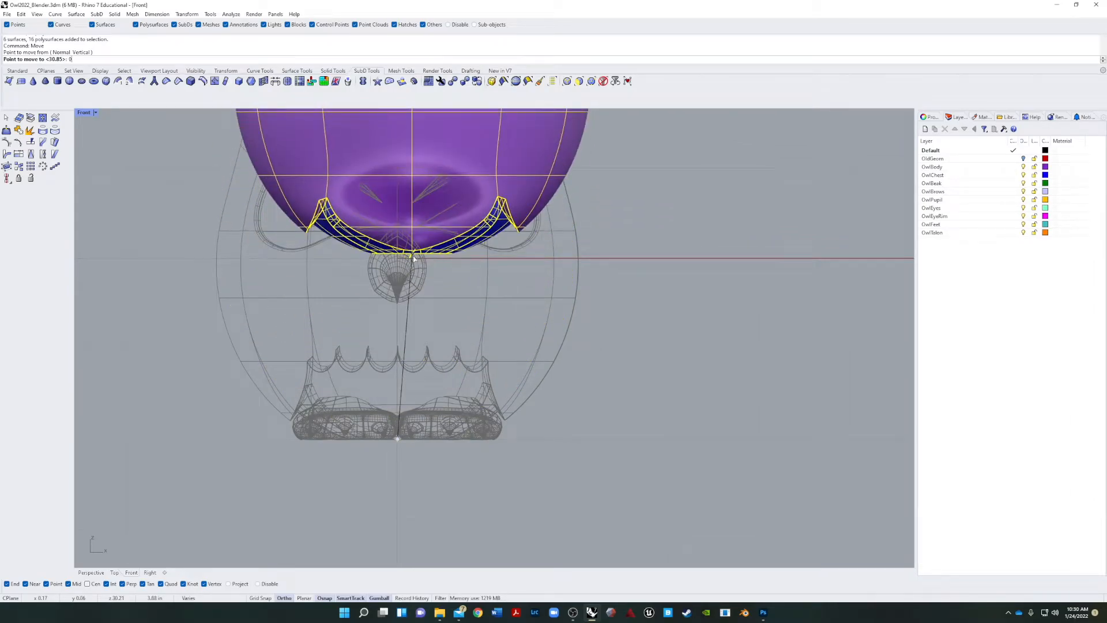
key("Return")
scroll(365, 375, "down", 11)
scroll(403, 272, "up", 9)
right_click_drag(557, 316, 549, 361)
left_click(622, 307)
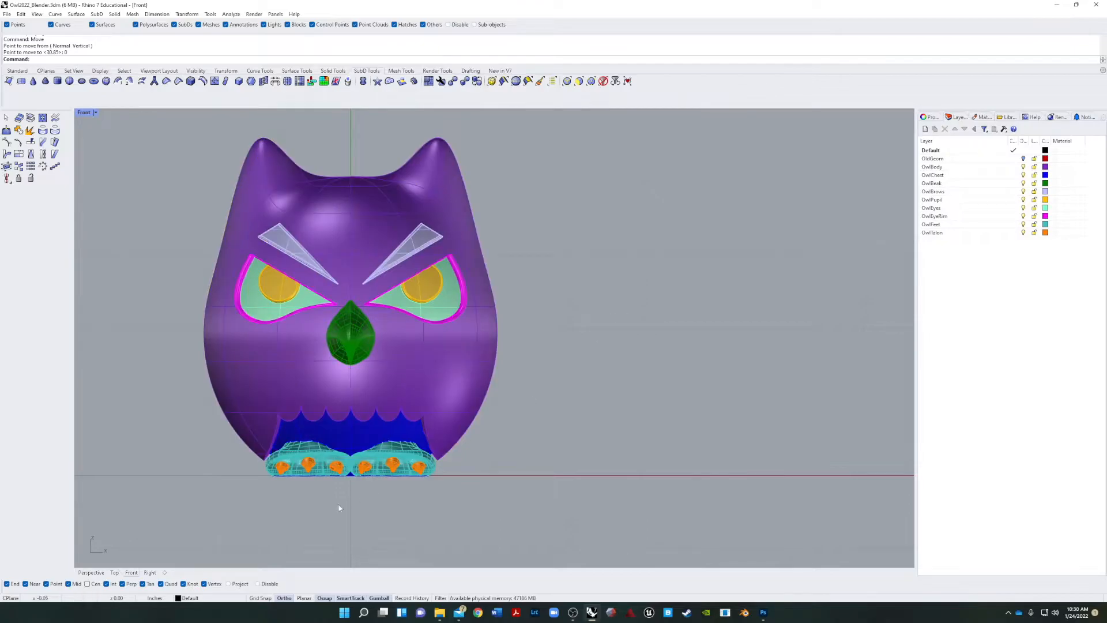
Add a new layer named Studio and set its color to Pink
left_click(963, 289)
left_click(925, 129)
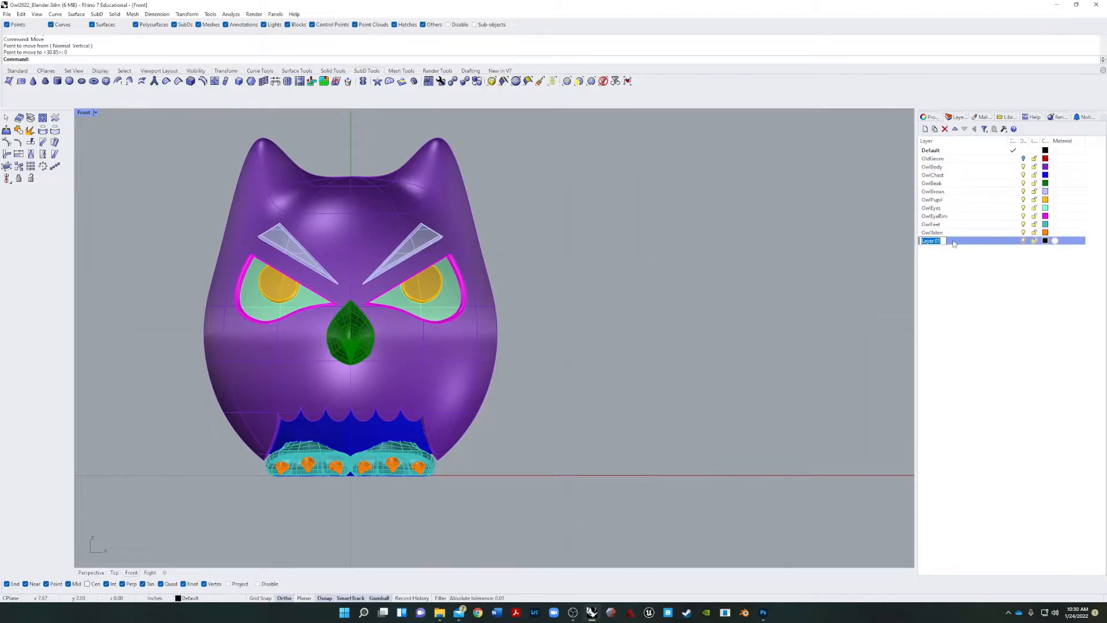
type("Studio")
key("Return")
left_click(1046, 241)
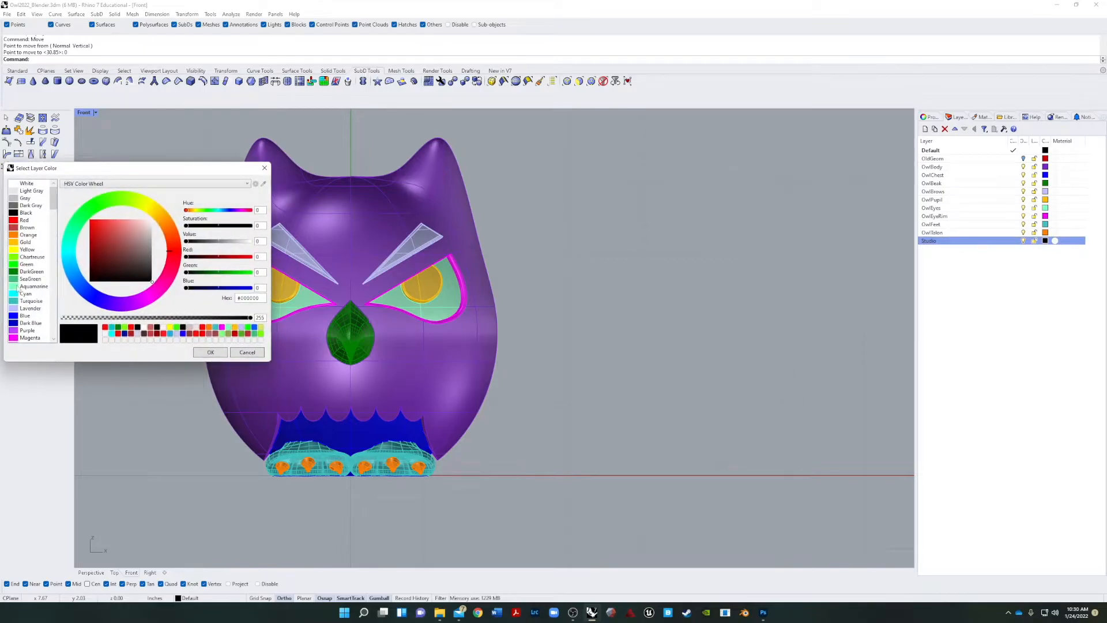
scroll(26, 329, "down", 3)
left_click(26, 264)
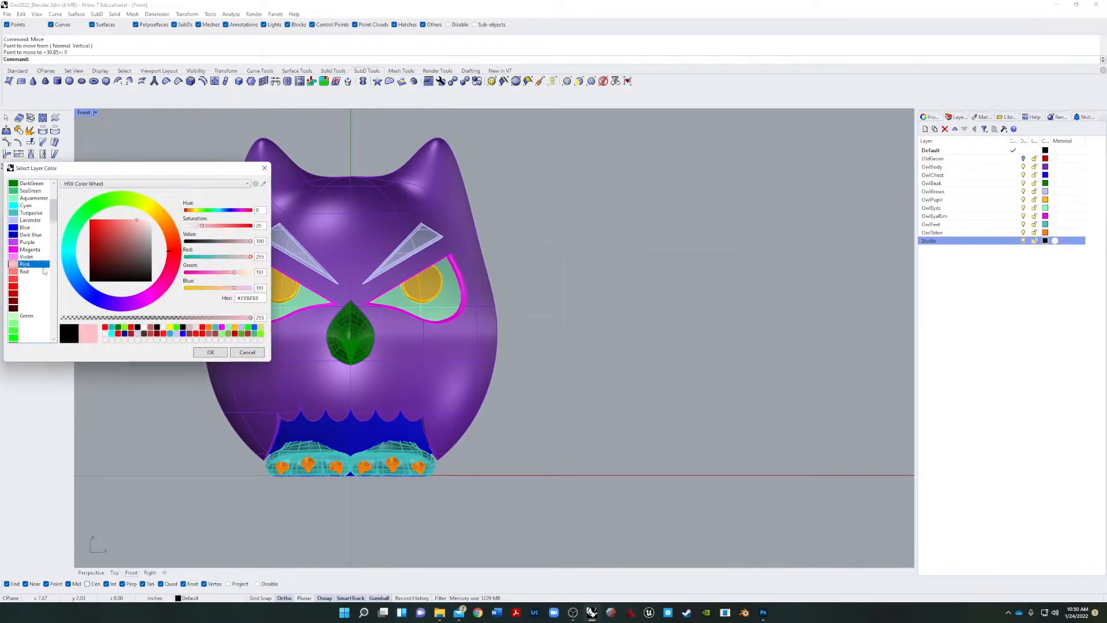
left_click(209, 353)
Begin a SubD box in the Top view with X, Y and Z counts of 3, placing its first base corner diagonally away from the owl
scroll(618, 395, "down", 5)
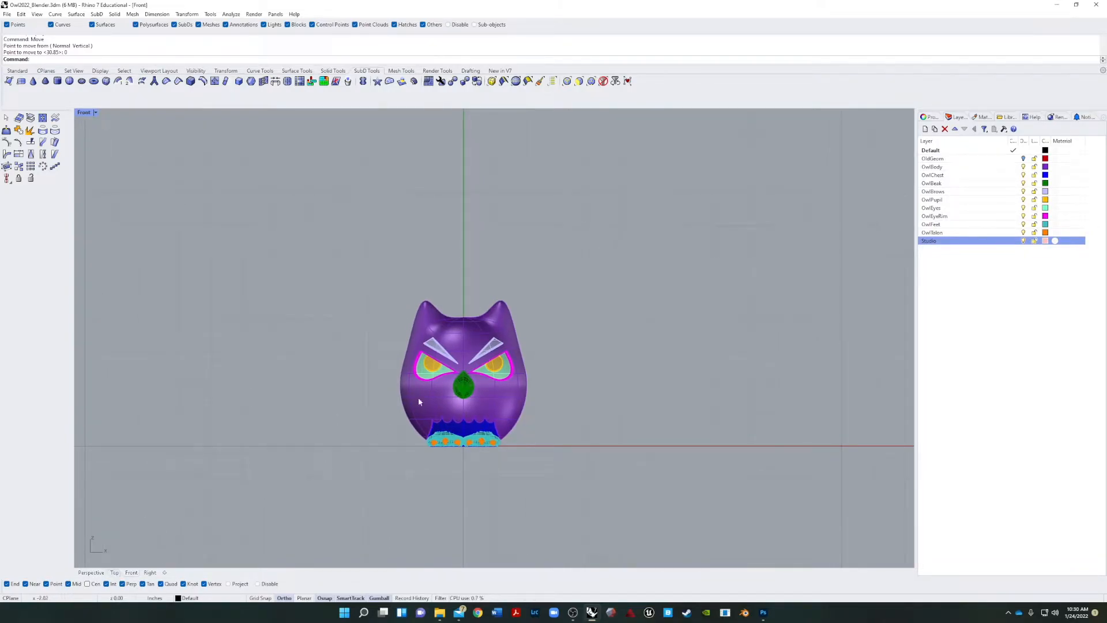
left_click(116, 574)
scroll(352, 443, "down", 14)
scroll(359, 430, "up", 5)
right_click_drag(342, 417, 277, 401)
scroll(269, 447, "up", 6)
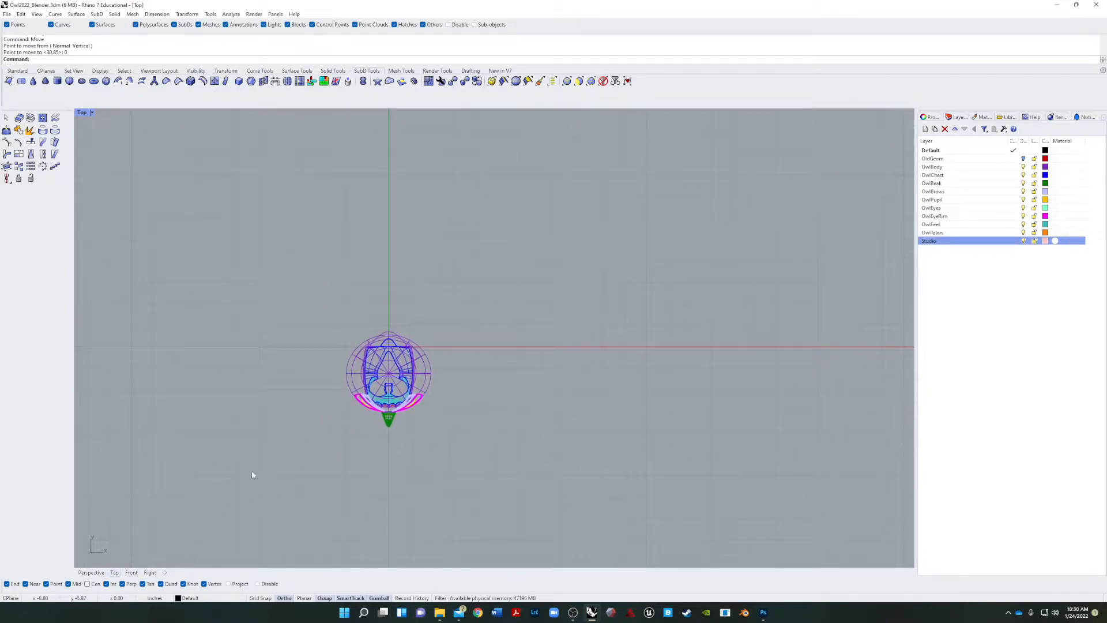
scroll(326, 398, "down", 6)
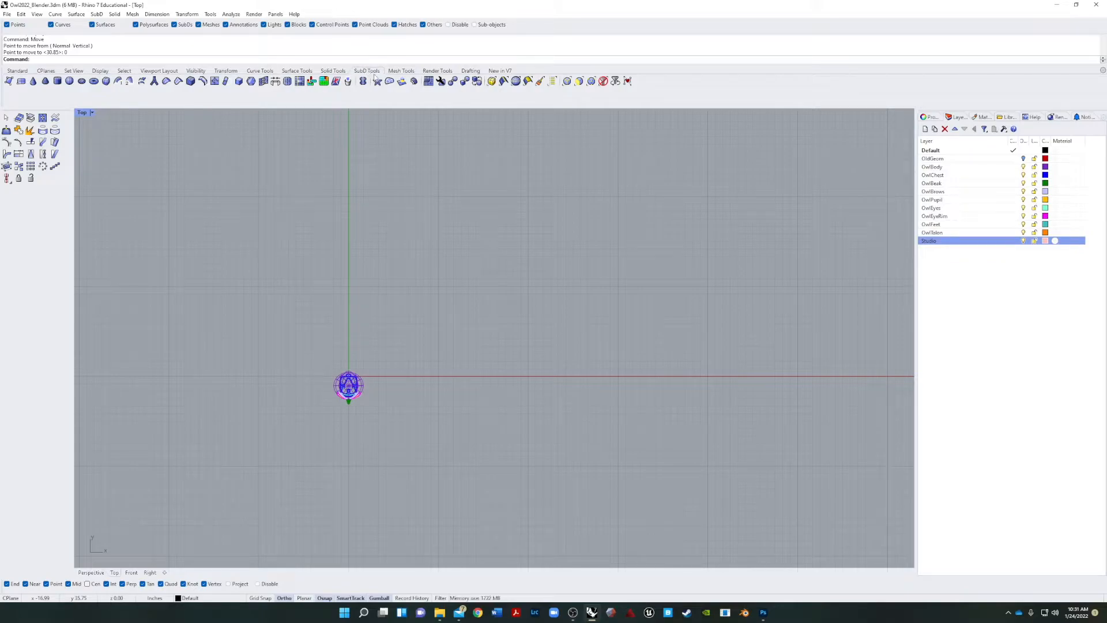
left_click(107, 81)
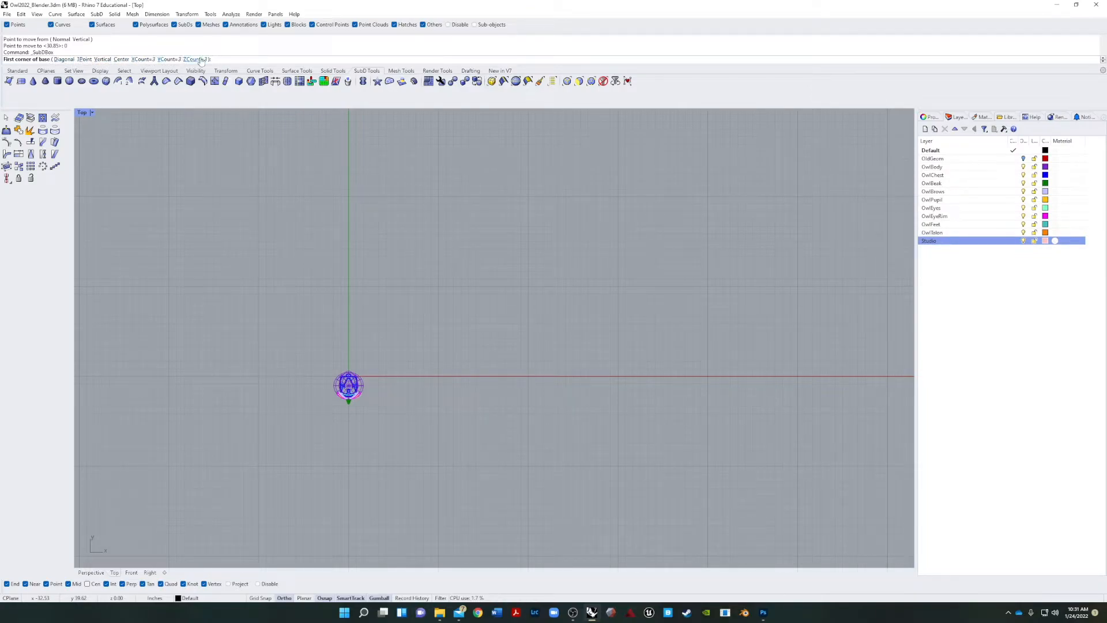
left_click(141, 60)
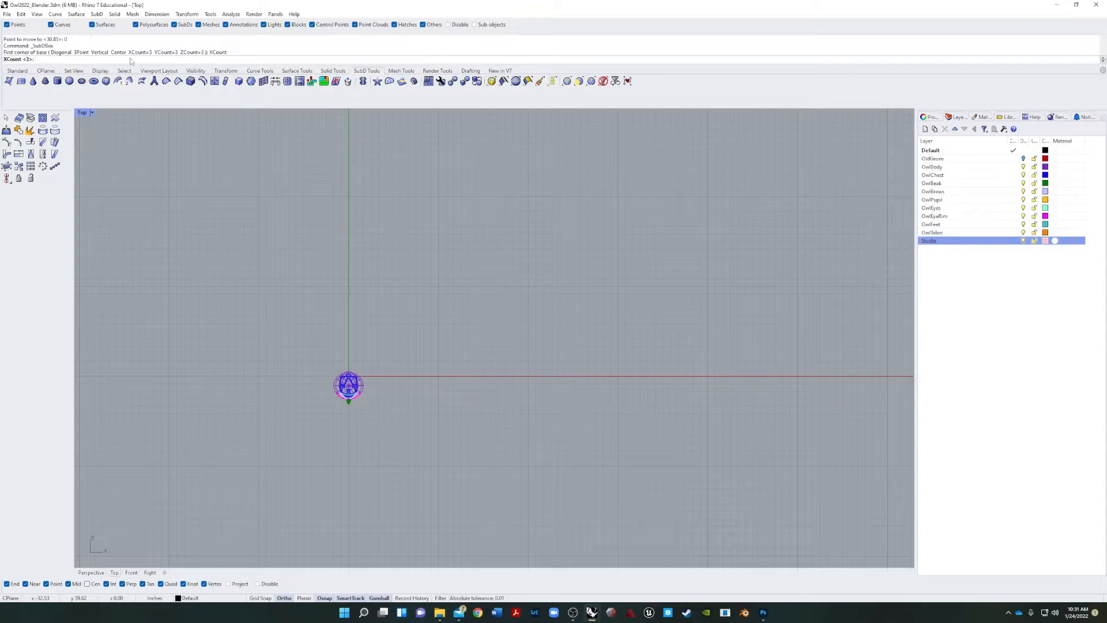
key("Return")
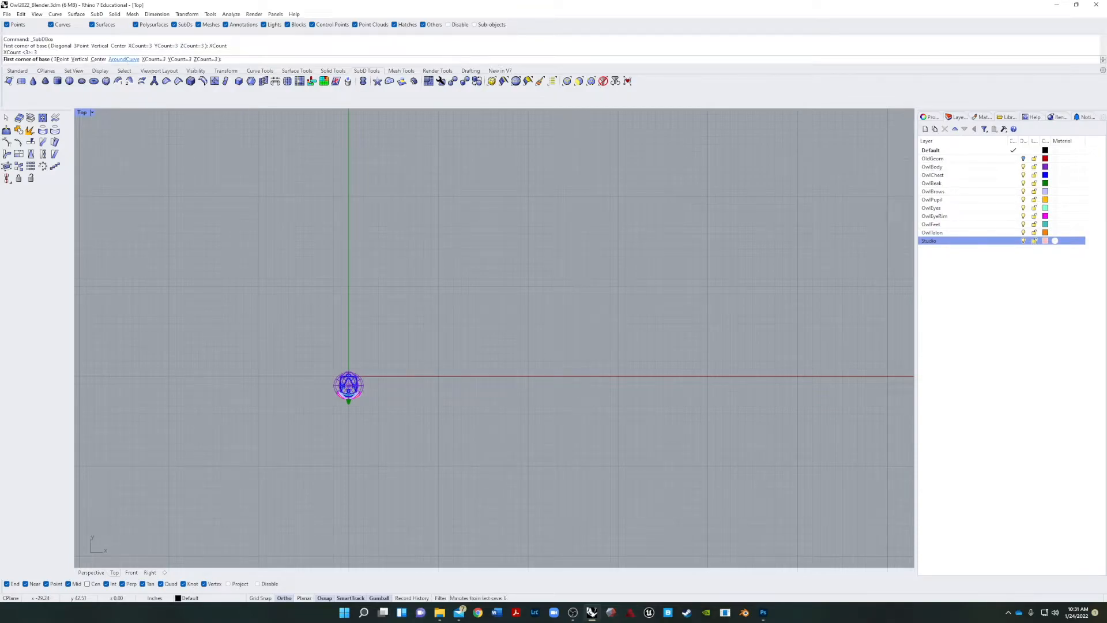
key("Return")
type("3")
key("Return")
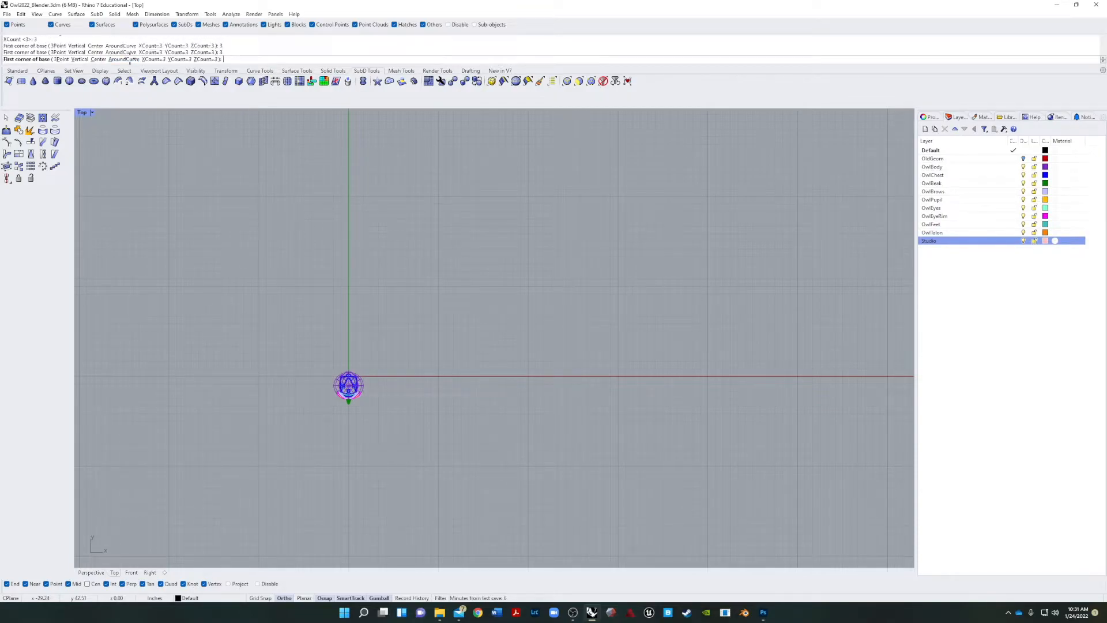
left_click(235, 503)
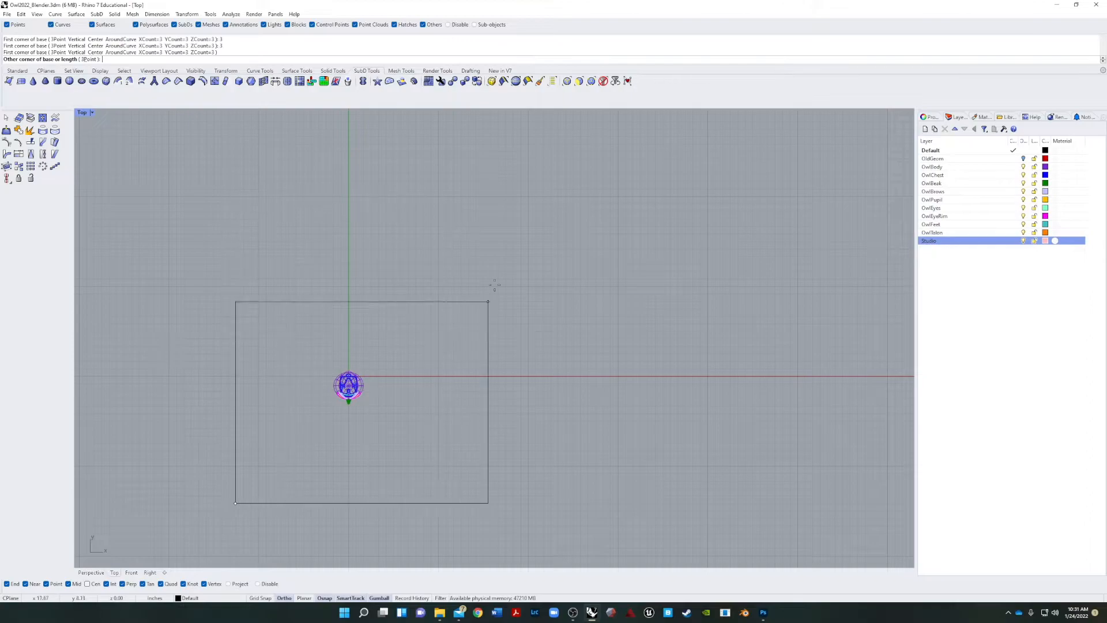
Finish the SubD box in the Perspective view by picking its opposite base corner and height so that it encloses the owl
left_click(91, 573)
scroll(342, 375, "down", 8)
right_click_drag(340, 375, 231, 429)
scroll(248, 427, "down", 8)
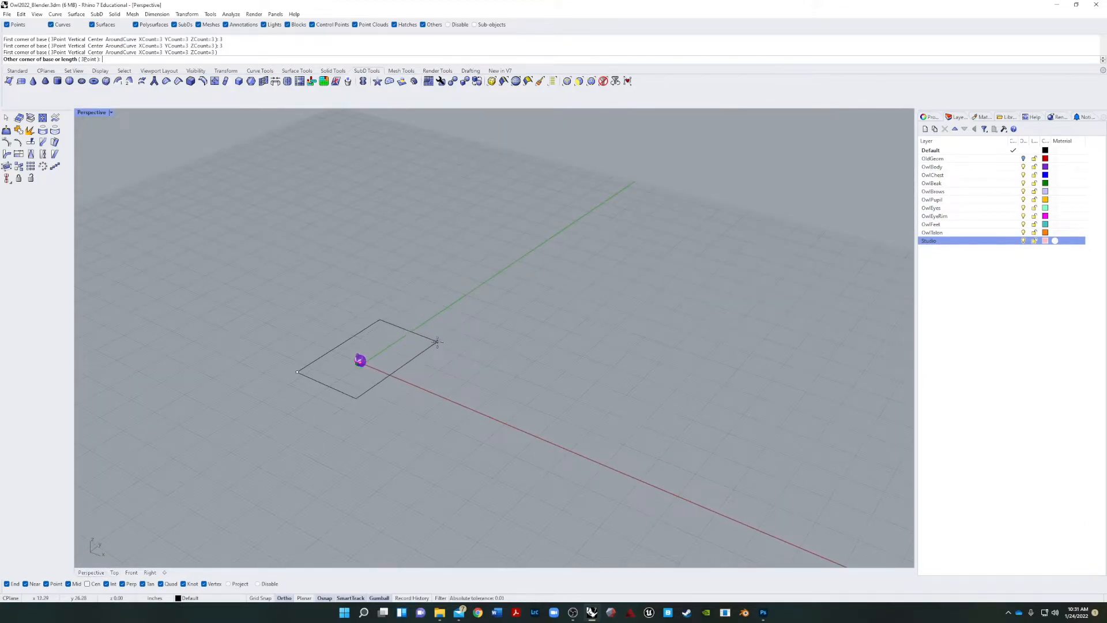
scroll(433, 343, "up", 5)
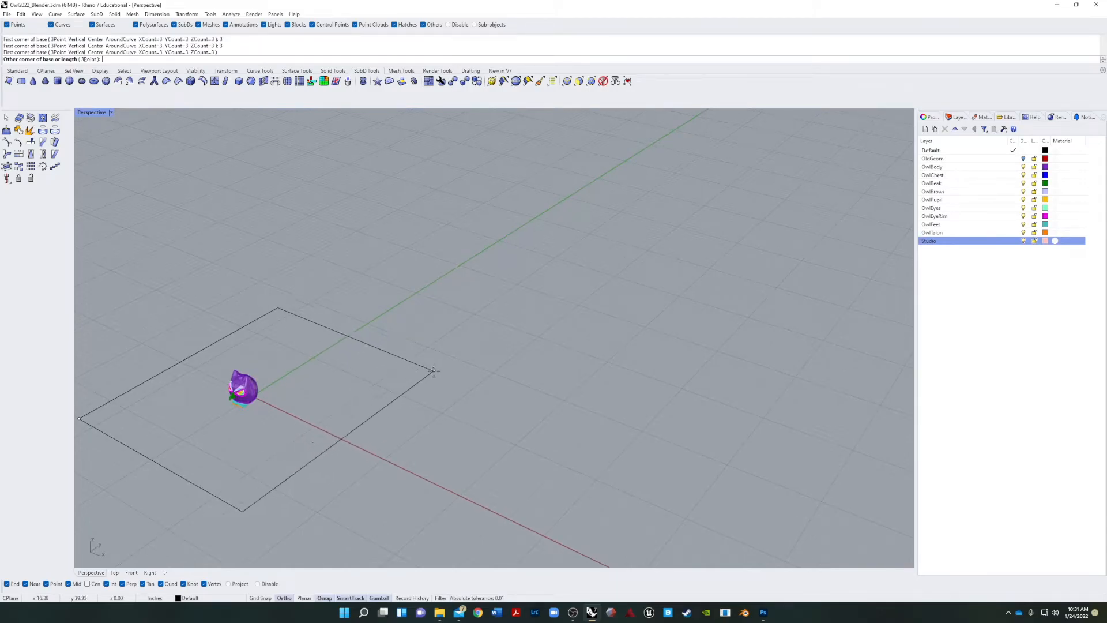
left_click(428, 365)
scroll(392, 282, "down", 3)
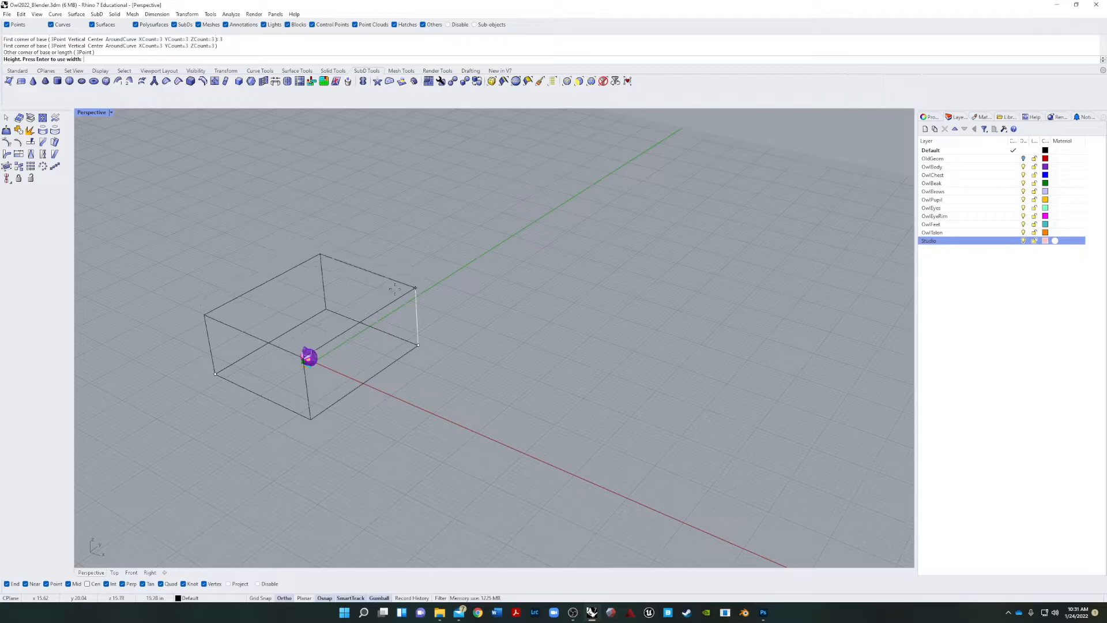
left_click(396, 284)
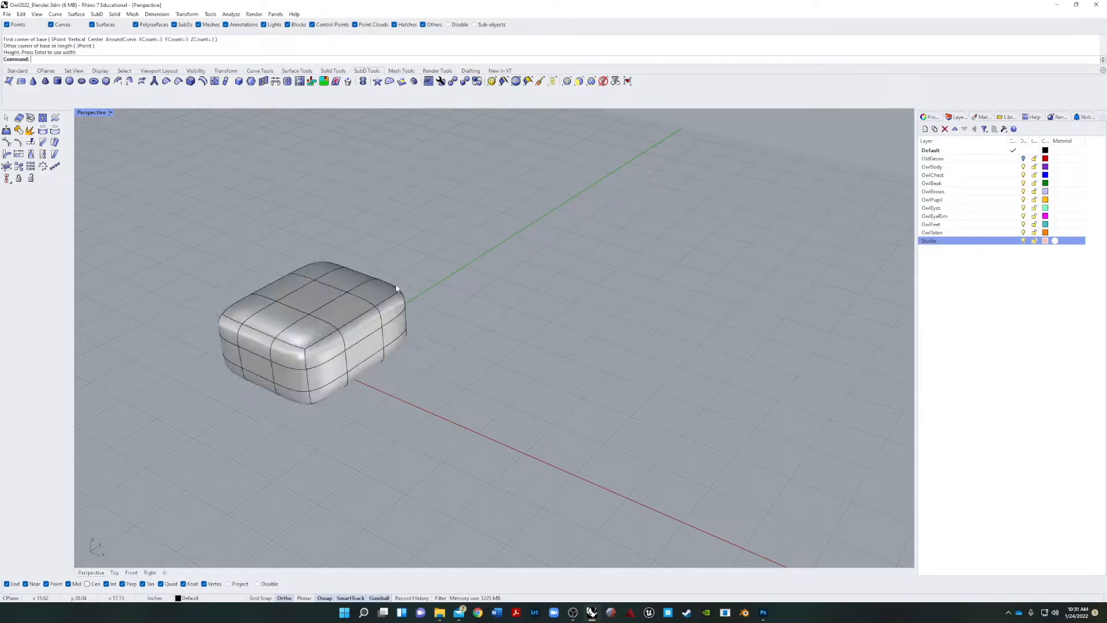
Compare the SubD box in flat and smooth display and examine it from several sides
right_click_drag(390, 455, 489, 429)
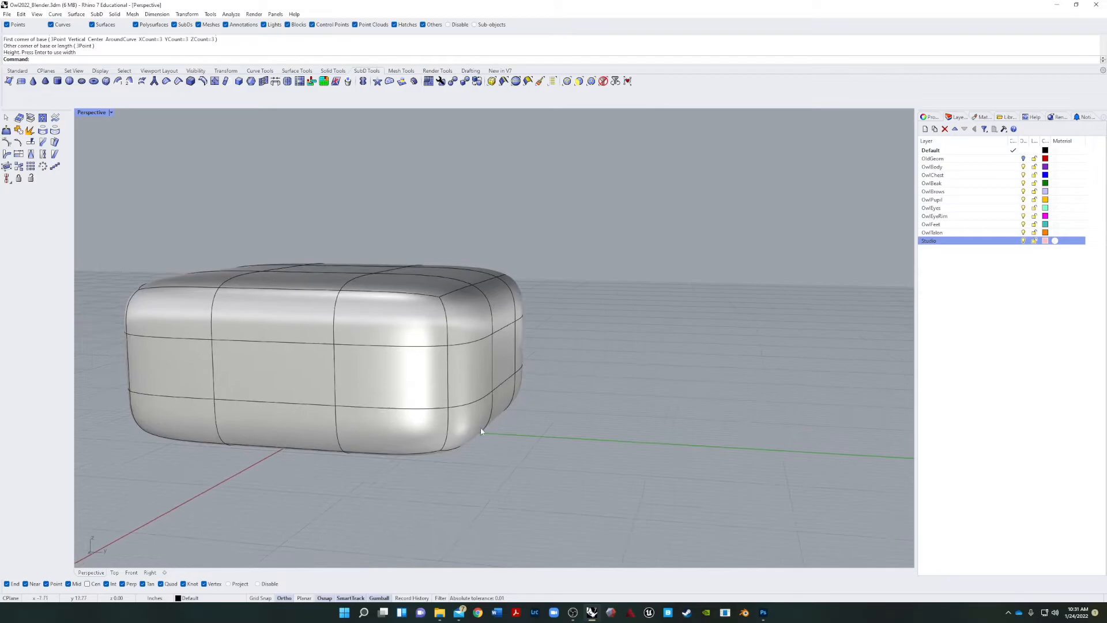
key("Tab")
key("Tab")
key("Tab")
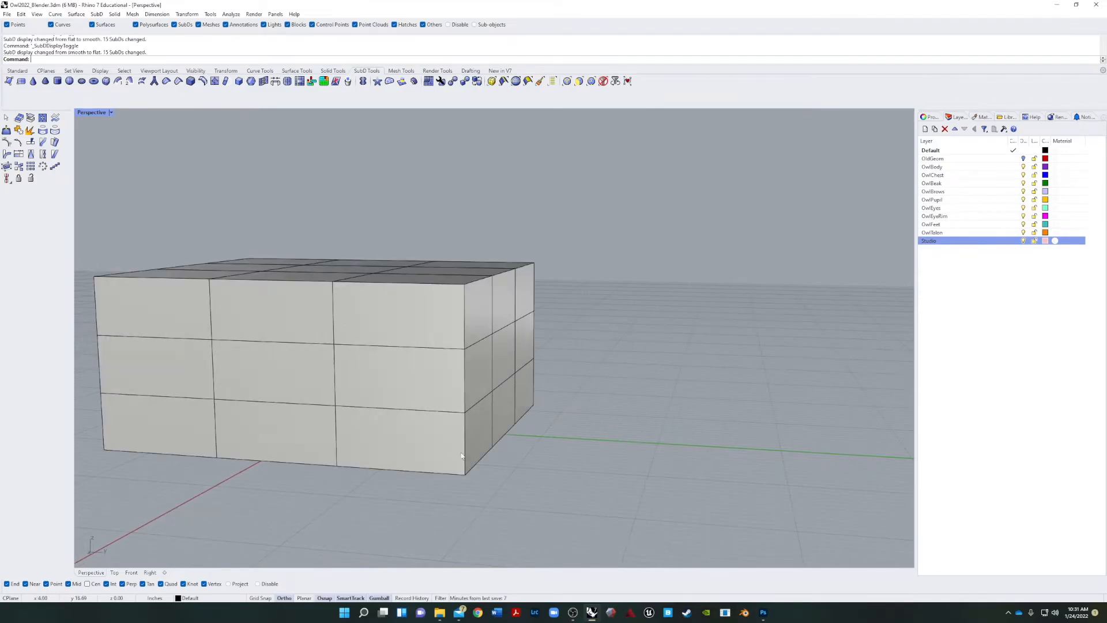
key("Tab")
right_click_drag(341, 433, 403, 424)
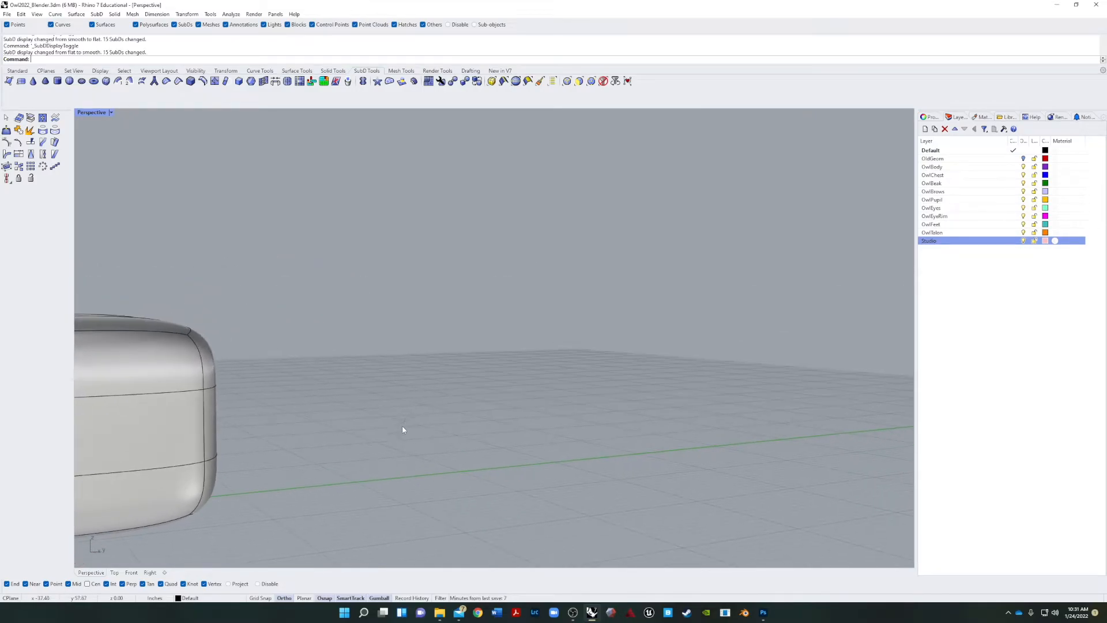
scroll(403, 424, "down", 8)
scroll(212, 450, "up", 10)
scroll(243, 464, "down", 6)
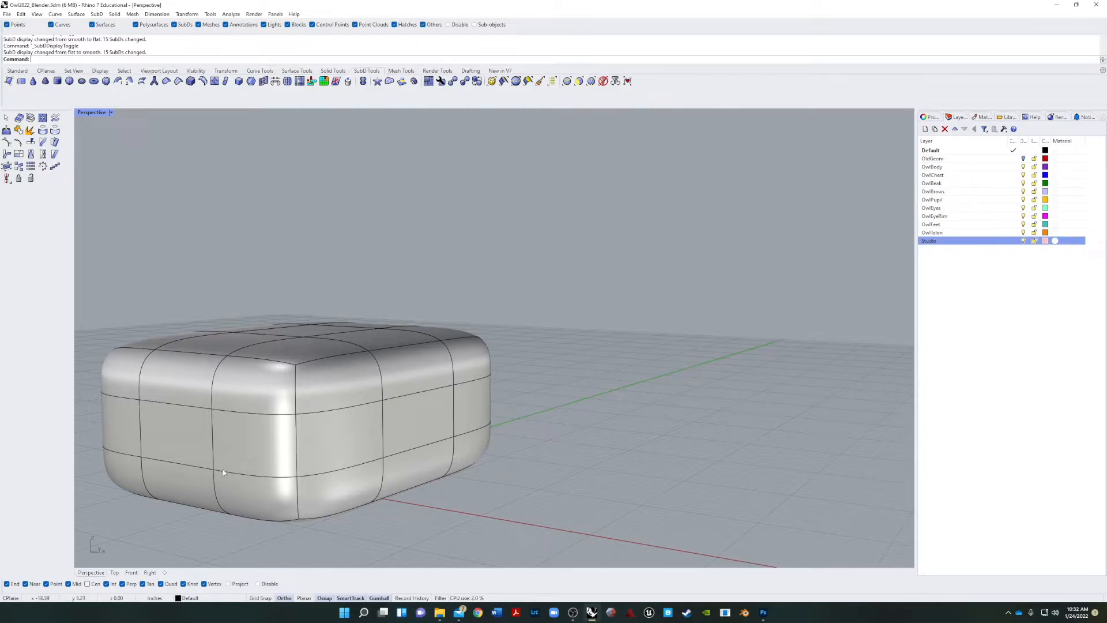
Limit selection to faces and delete the middle row of faces on the box's front side
right_click_drag(433, 353, 508, 201)
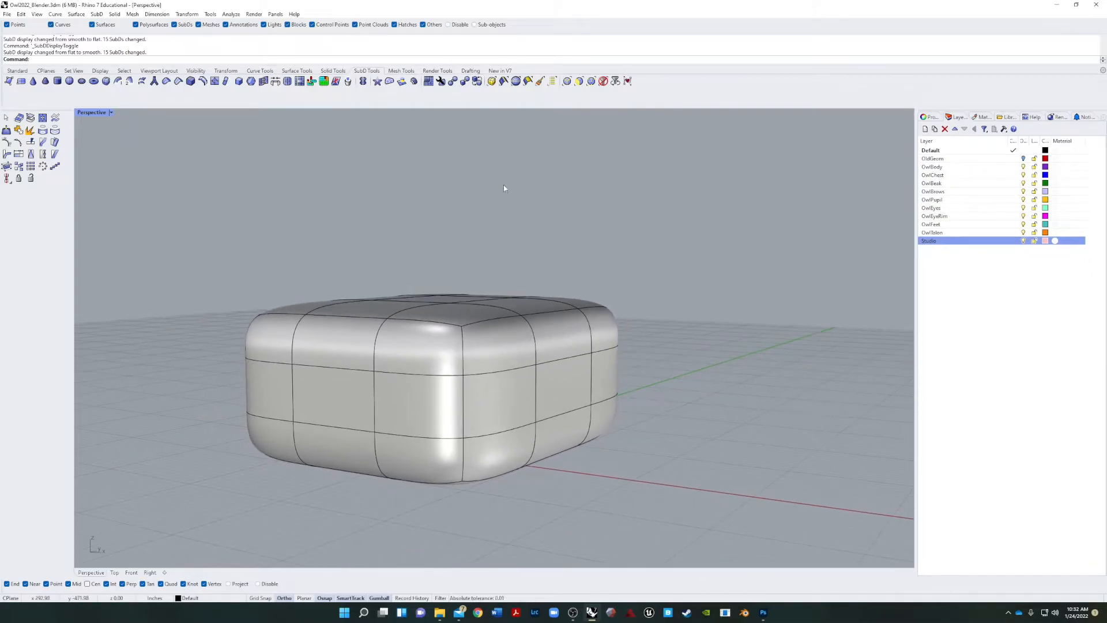
left_click(579, 82)
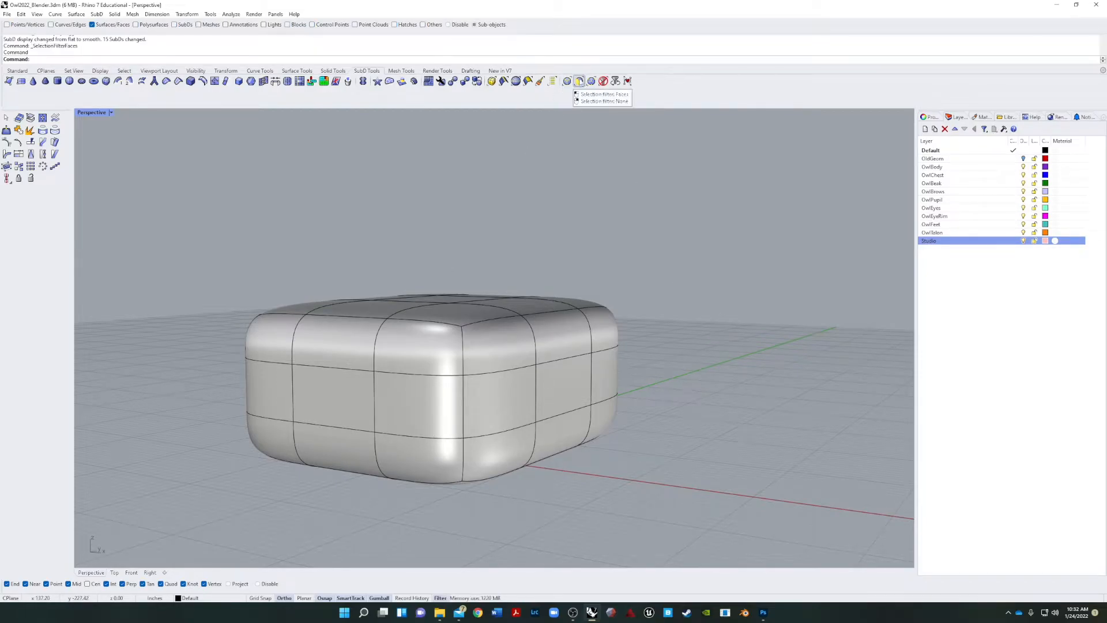
left_click(400, 403)
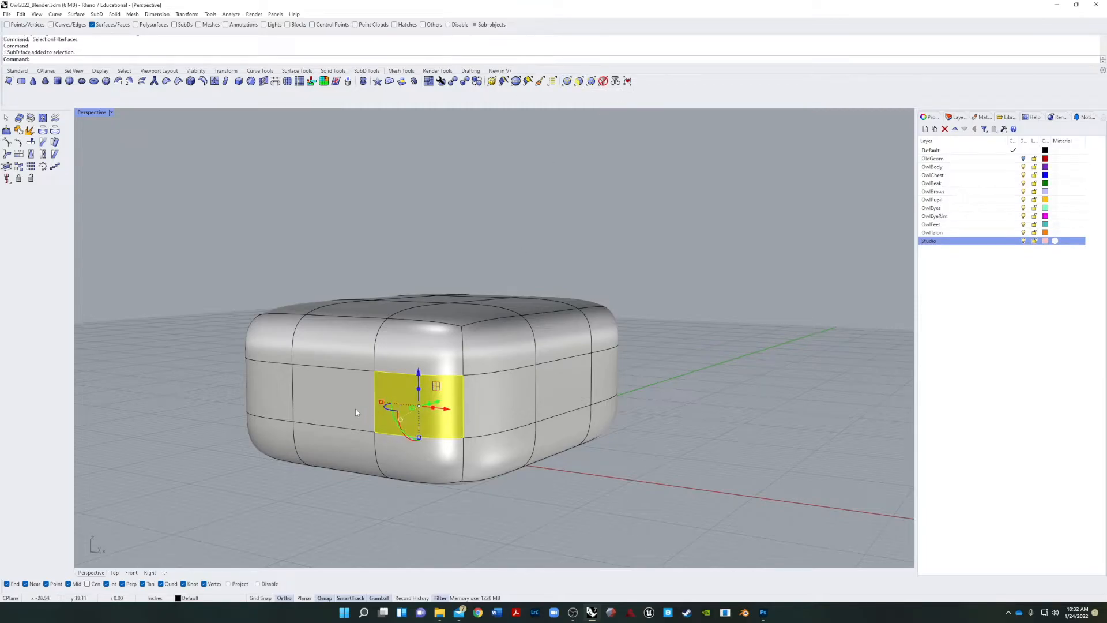
key("Delete")
left_click(339, 412)
key("Delete")
right_click_drag(276, 397, 403, 452)
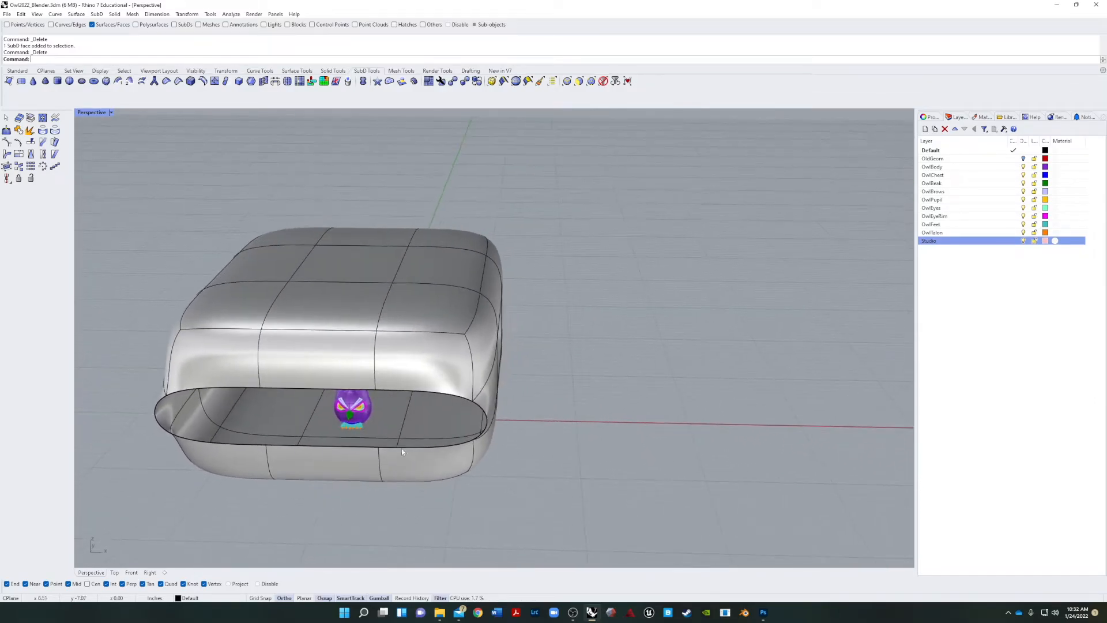
Delete the bottom row of faces on the box's front side to extend the opening down to the floor
left_click(266, 465)
key("Delete")
left_click(353, 456)
key("Delete")
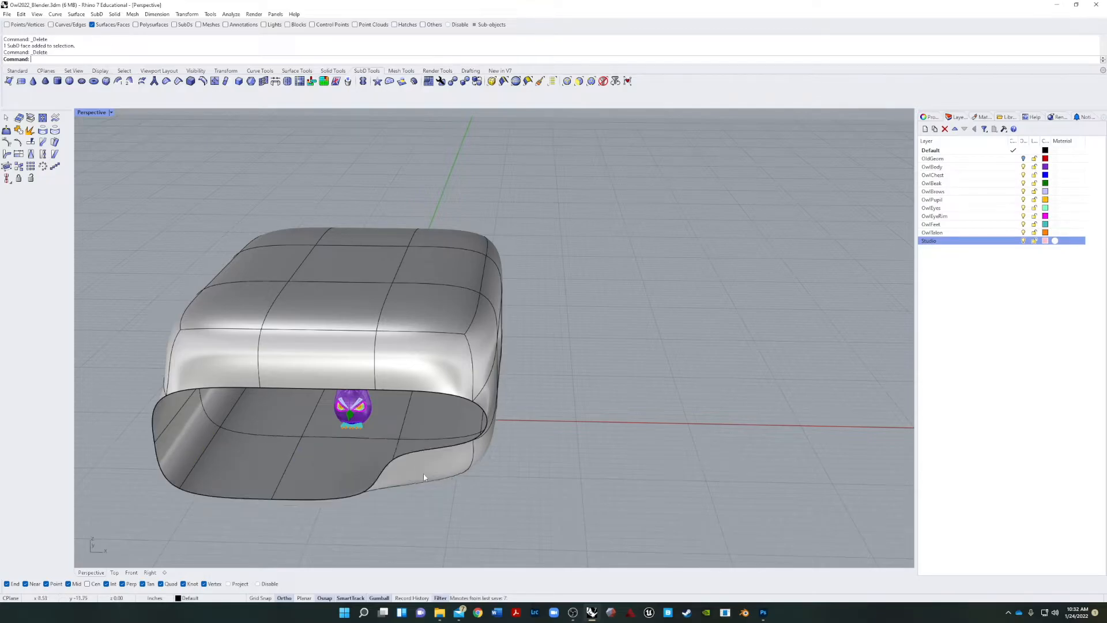
right_click_drag(423, 473, 400, 427)
Compare the opened box in flat and smooth display and examine the front opening
scroll(388, 445, "up", 6)
right_click_drag(381, 468, 418, 444)
key("Tab")
key("Tab")
scroll(405, 491, "down", 6)
right_click_drag(300, 252, 523, 122)
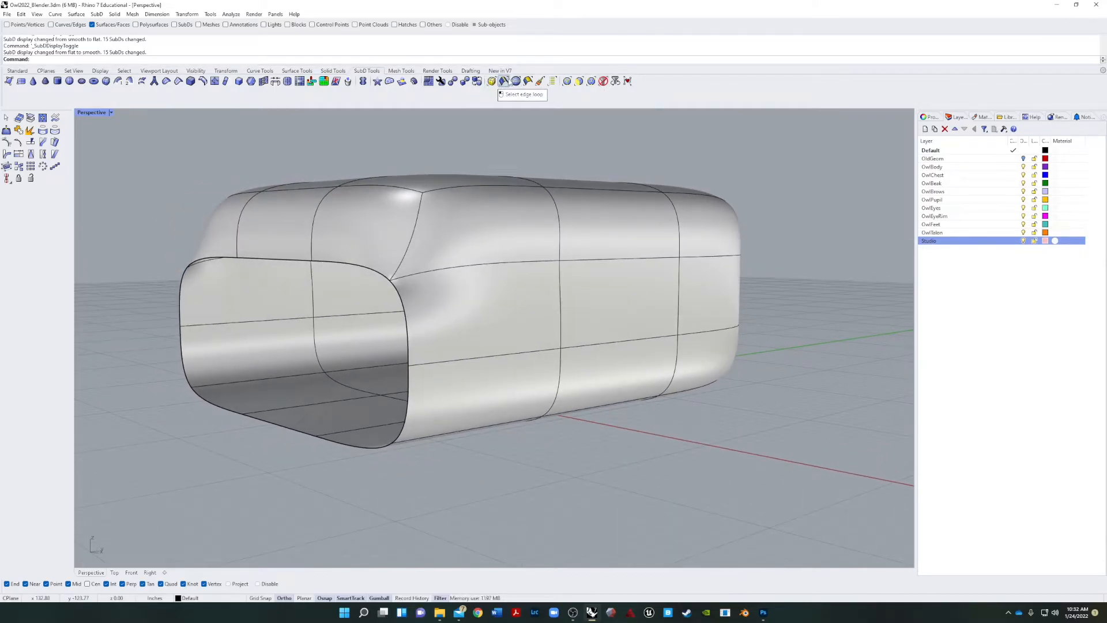
Select the edge loop around the enclosure's front opening and pull it outward to lengthen the studio toward the front
left_click(504, 80)
left_click(279, 261)
right_click_drag(281, 265, 248, 298)
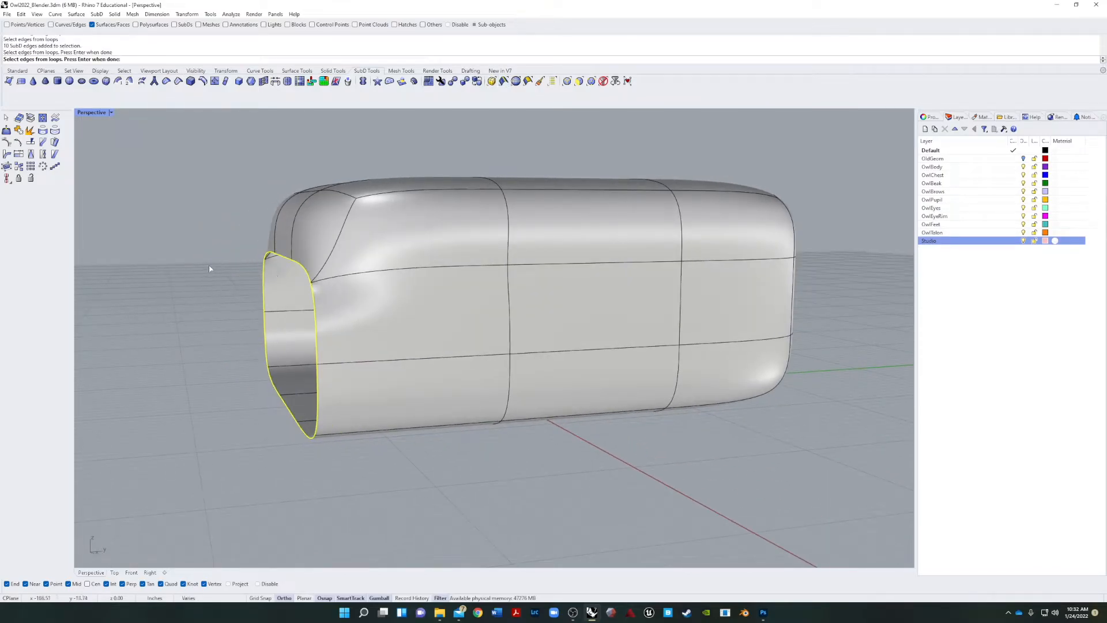
key("Return")
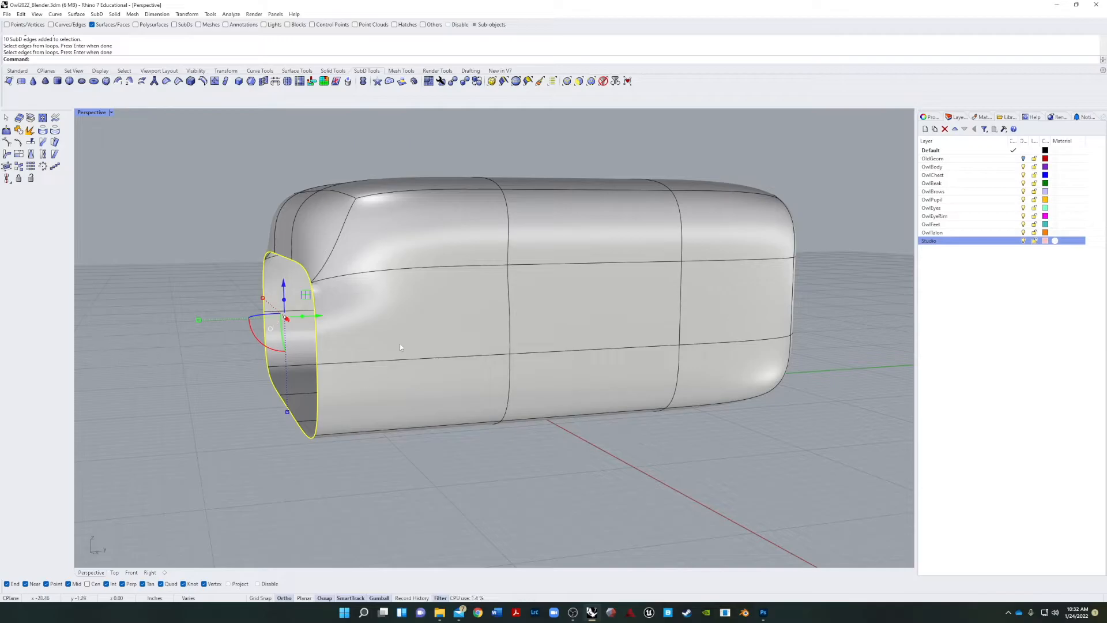
mouse_move(316, 340)
right_mouse_down()
mouse_move(292, 346)
mouse_move(309, 345)
right_mouse_up()
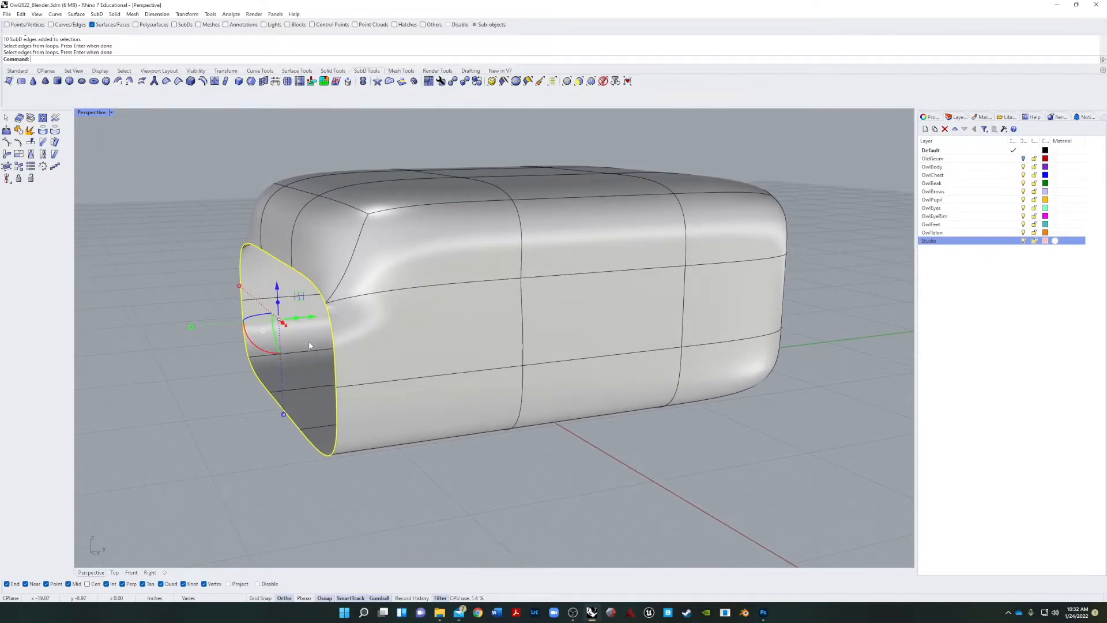
left_click_drag(297, 321, 89, 329)
right_click_drag(361, 477, 468, 421)
left_click_drag(241, 345, 132, 355)
key("alt")
Examine the owl inside the lengthened enclosure and preview the scene in Rendered display
right_click_drag(505, 518, 539, 435)
scroll(489, 392, "up", 3)
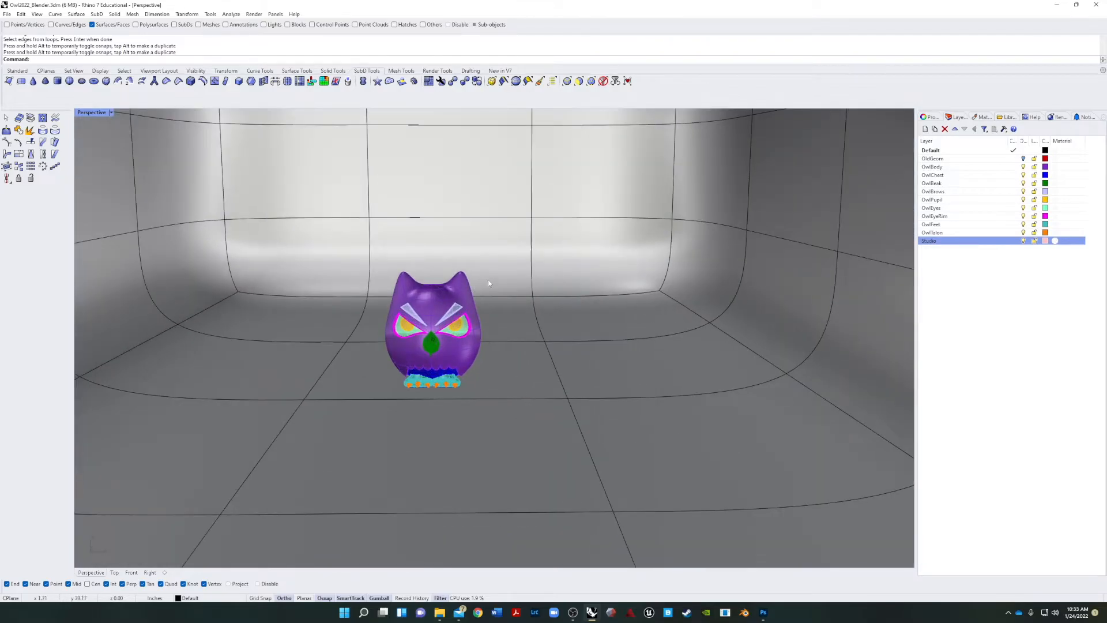
scroll(572, 316, "down", 6)
scroll(584, 341, "up", 5)
mouse_move(584, 341)
right_mouse_down()
mouse_move(607, 326)
mouse_move(586, 333)
right_mouse_up()
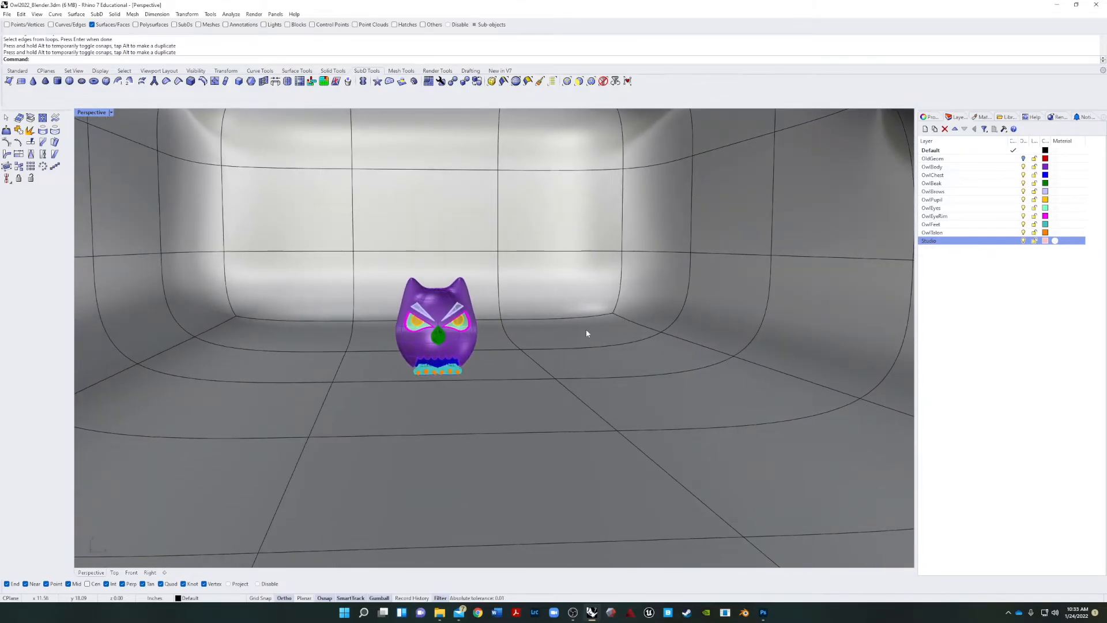
left_click(111, 113)
left_click(101, 164)
right_click_drag(515, 330, 555, 332)
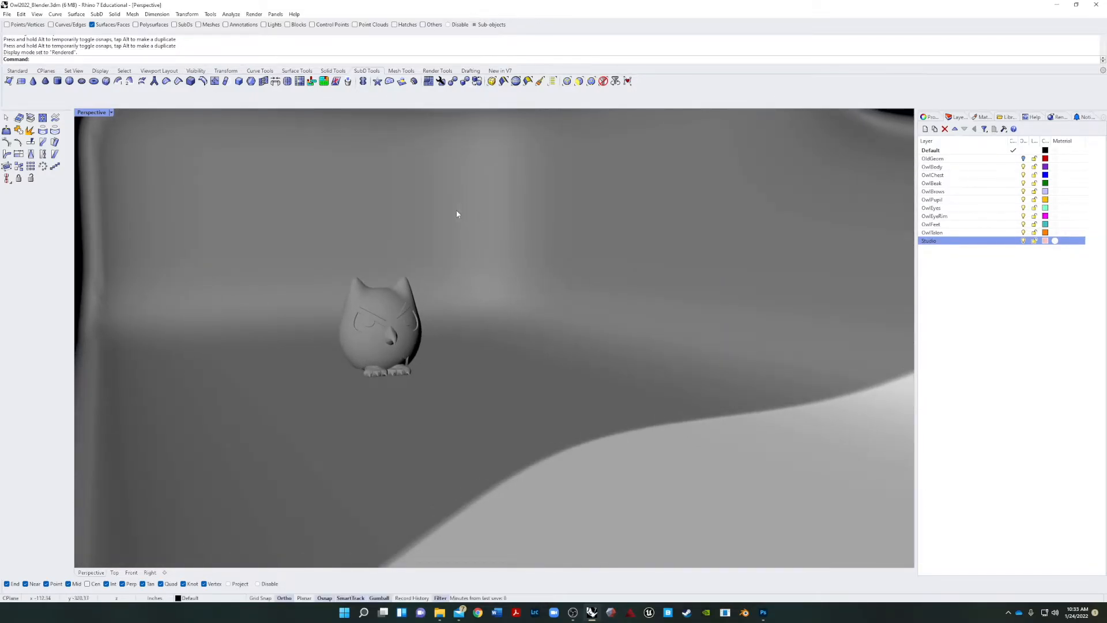
Compare the rendered enclosure in flat and smooth SubD display, view it from the front, and return to Shaded display
key("Tab")
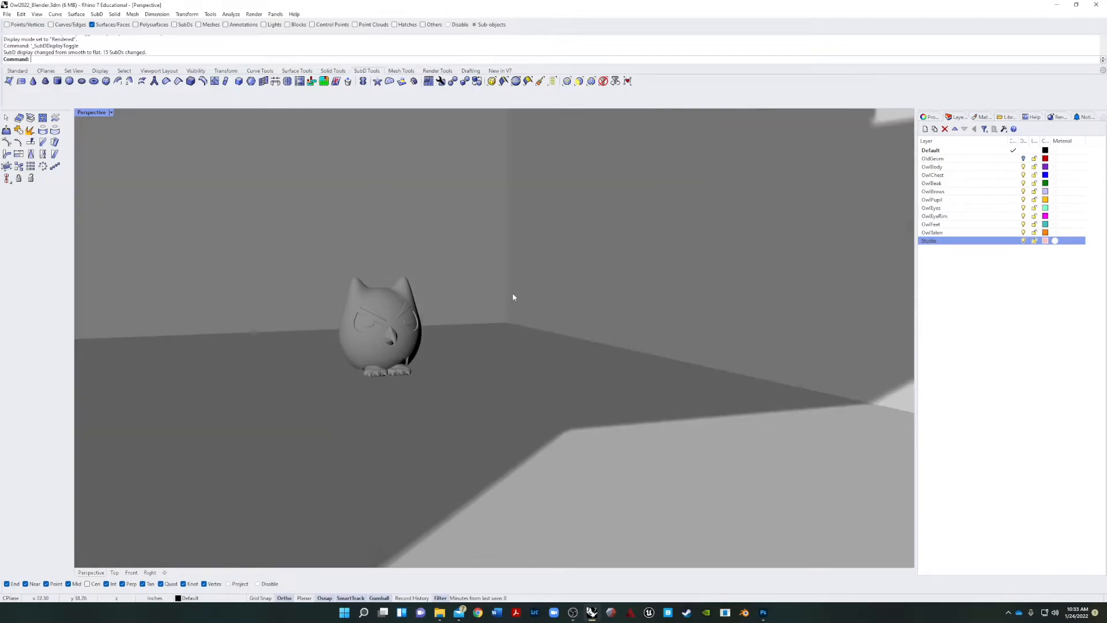
key("Tab")
right_click_drag(536, 304, 549, 335)
scroll(542, 329, "down", 8)
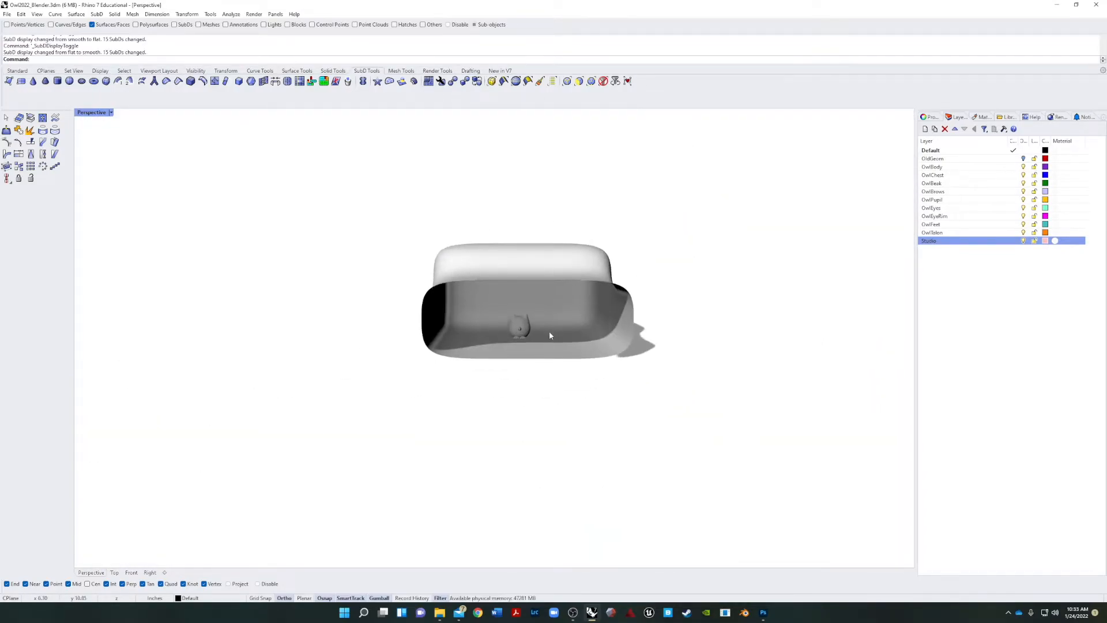
scroll(548, 341, "up", 5)
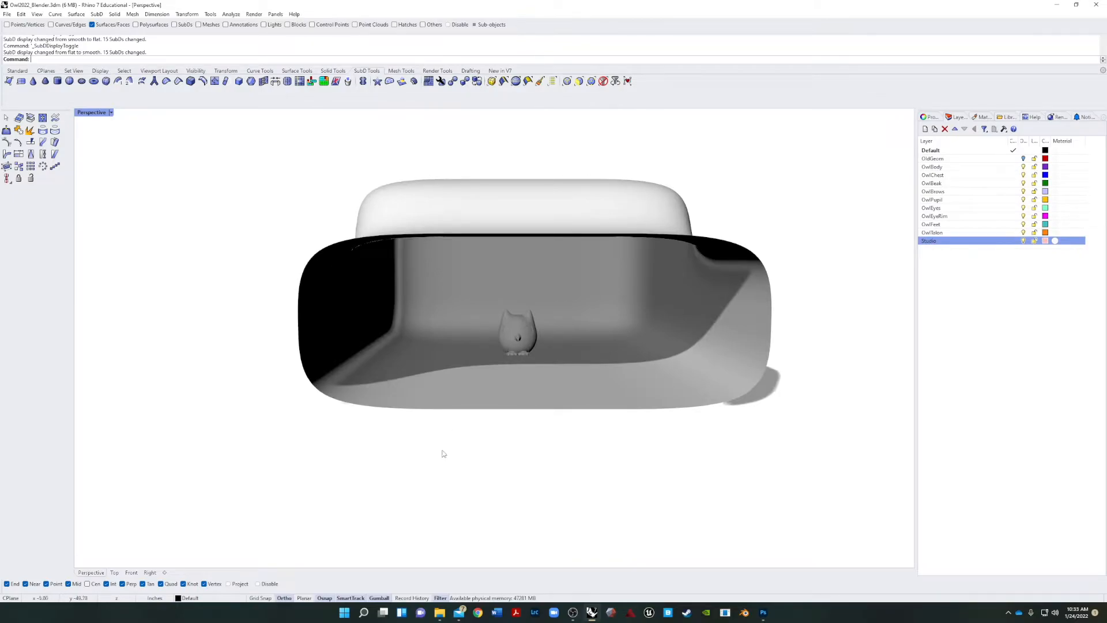
left_click(111, 112)
left_click(109, 154)
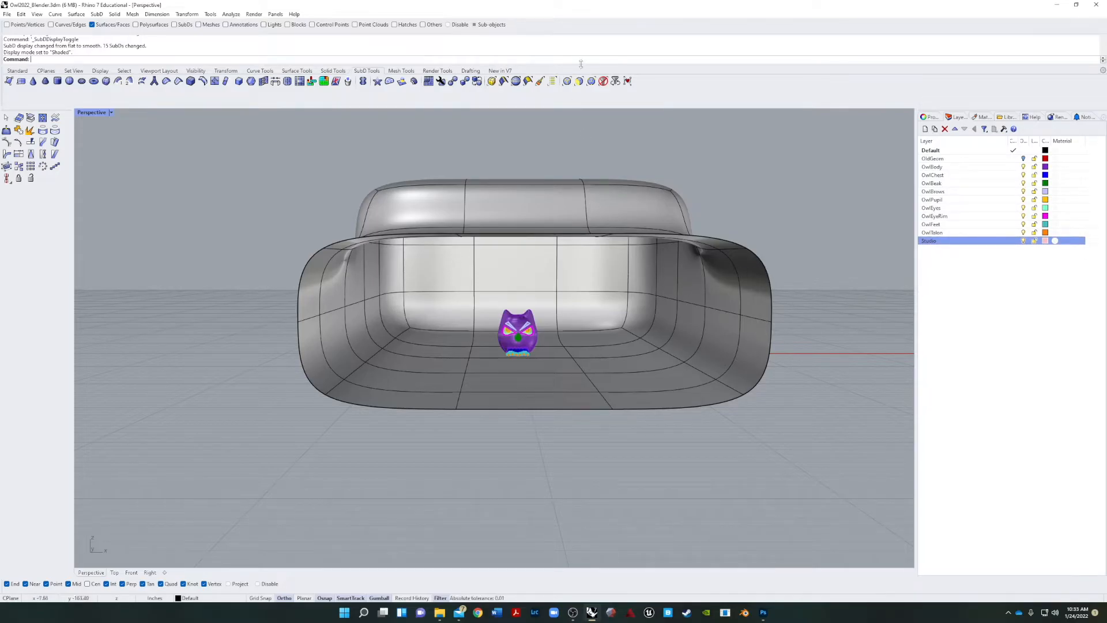
Remove the face-only selection limit and assign the whole SubD enclosure to the Studio layer
left_click(578, 185)
key("Escape")
left_click(602, 80)
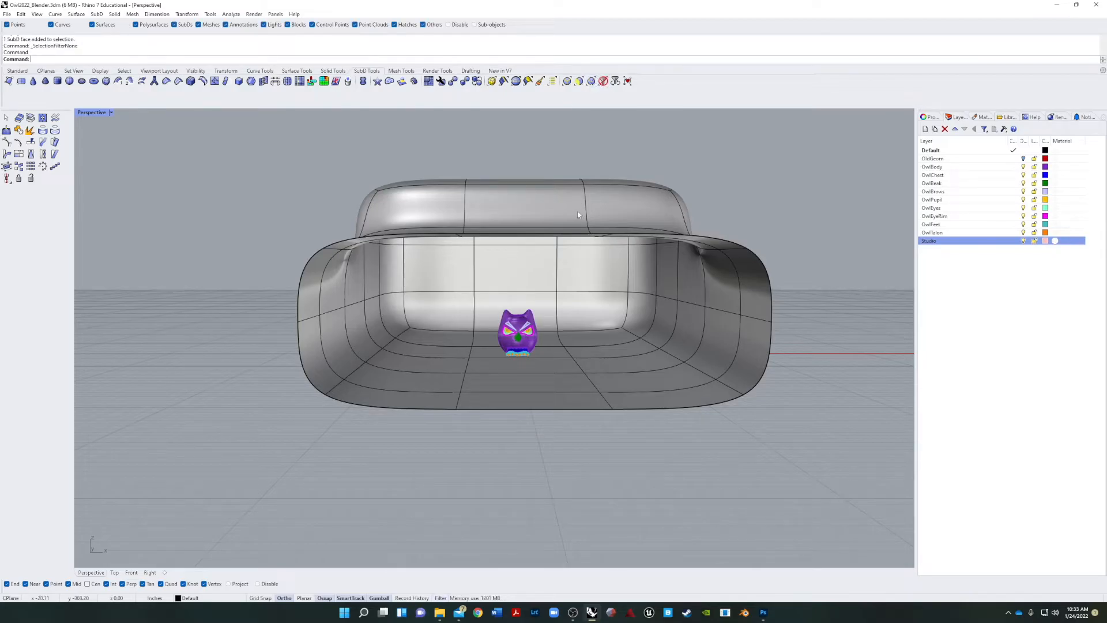
left_click(549, 207)
right_click(1004, 248)
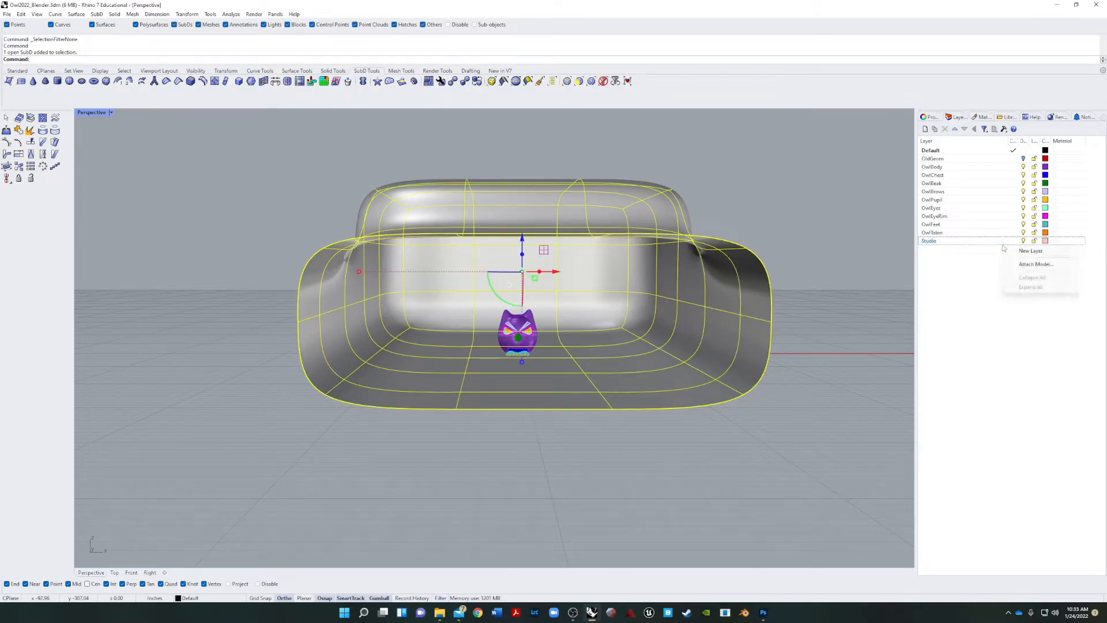
right_click(1003, 241)
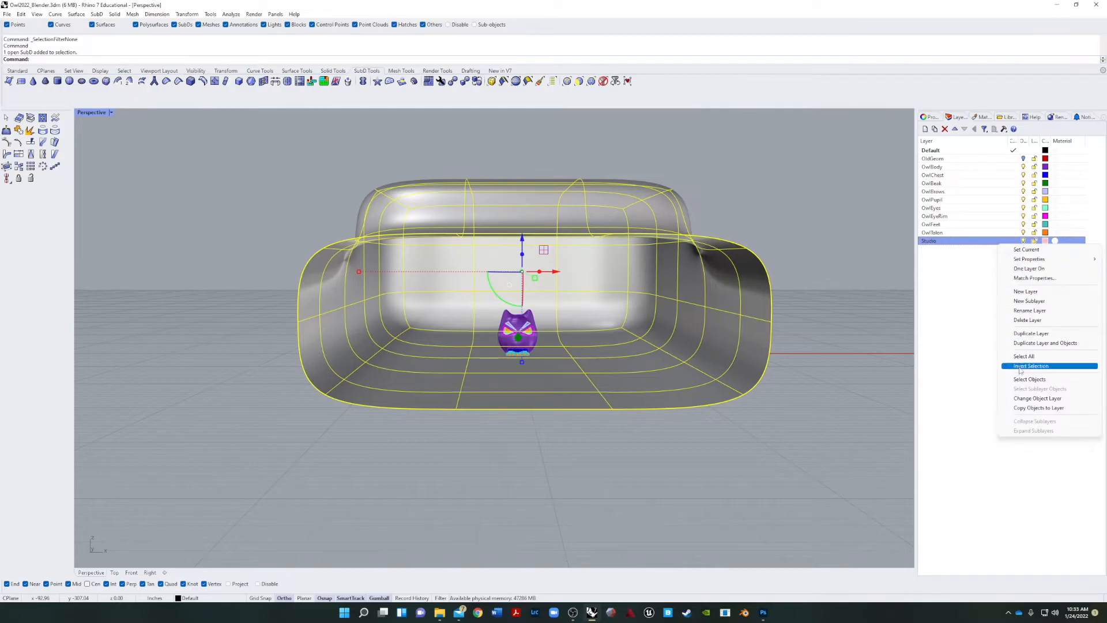
left_click(1038, 398)
left_click(715, 424)
mouse_move(704, 426)
right_mouse_down()
mouse_move(560, 431)
mouse_move(716, 421)
right_mouse_up()
right_click_drag(628, 432, 475, 391)
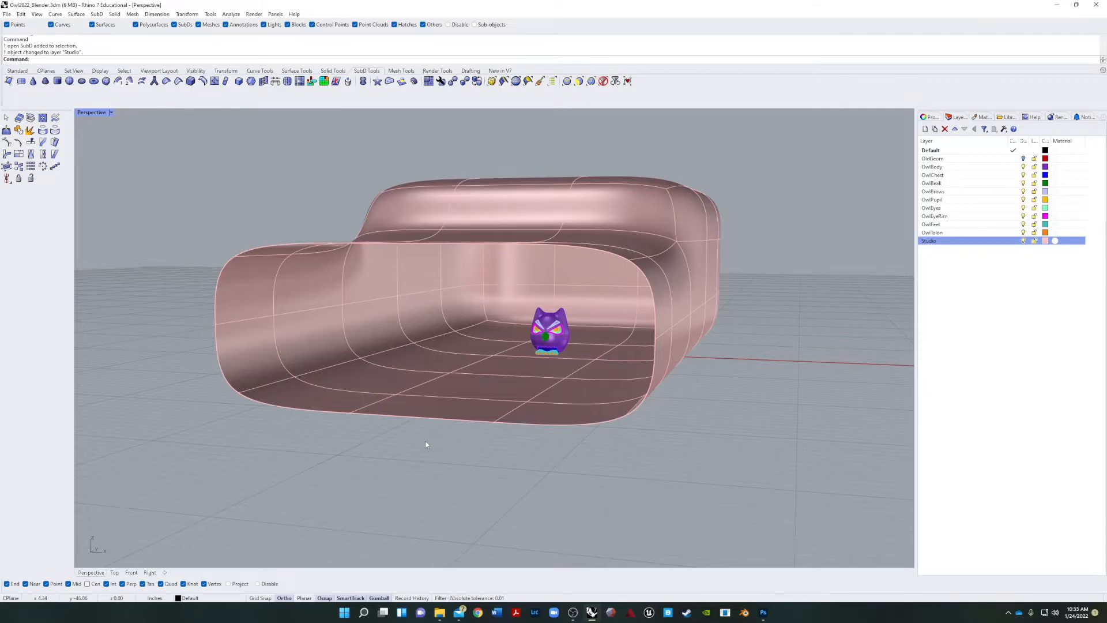
Draw a 6 by 6 inch rectangle in the Top view near the owl
left_click(115, 572)
scroll(293, 327, "up", 4)
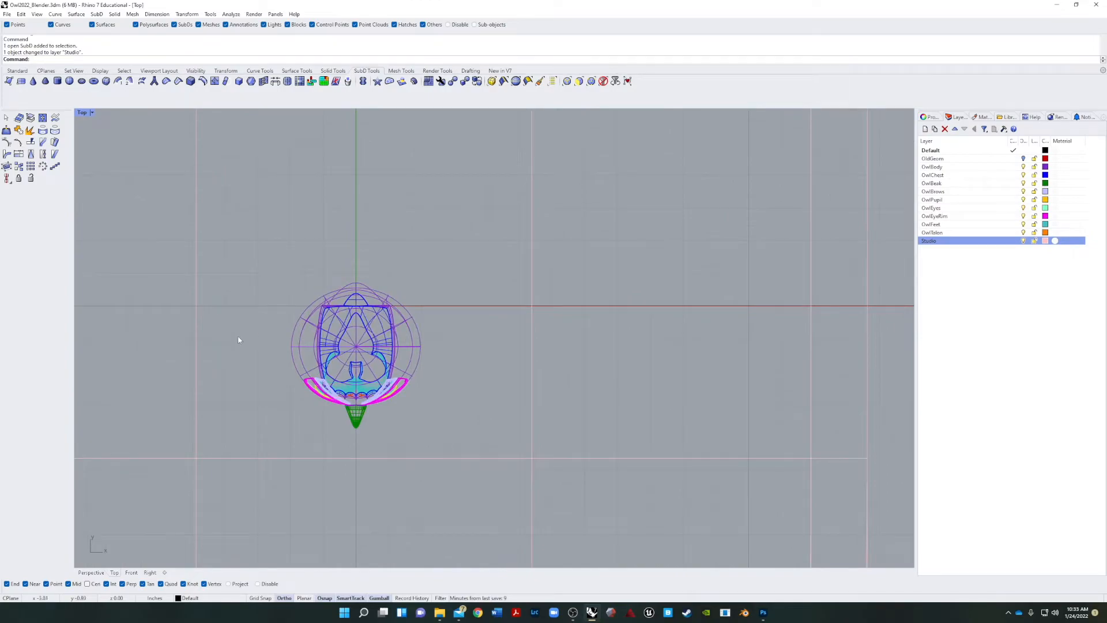
type("rectangle")
key("Return")
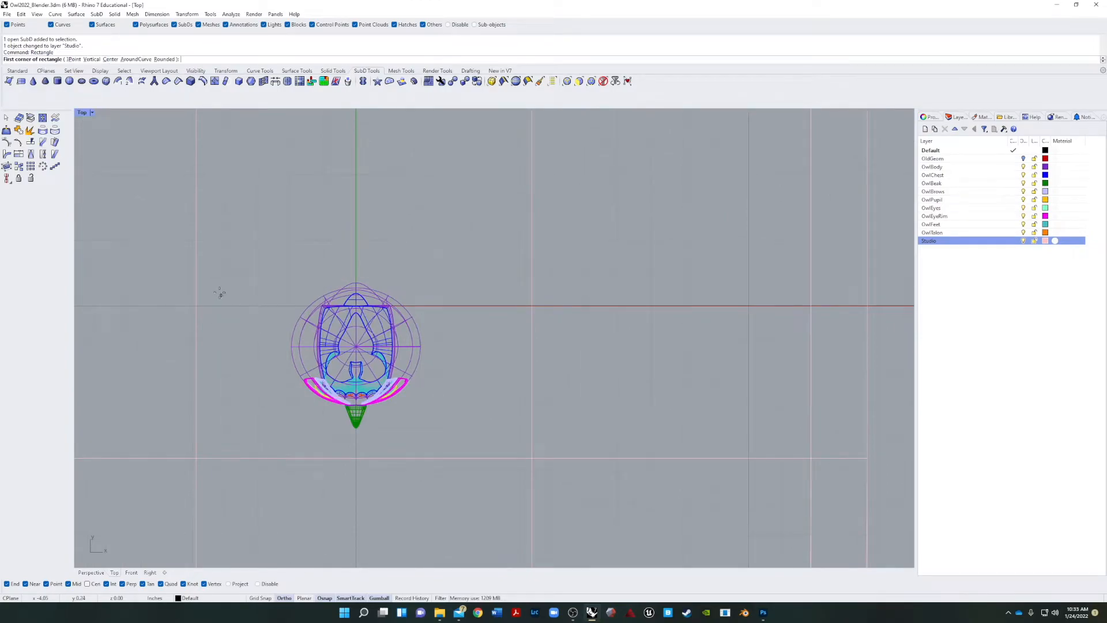
left_click(218, 246)
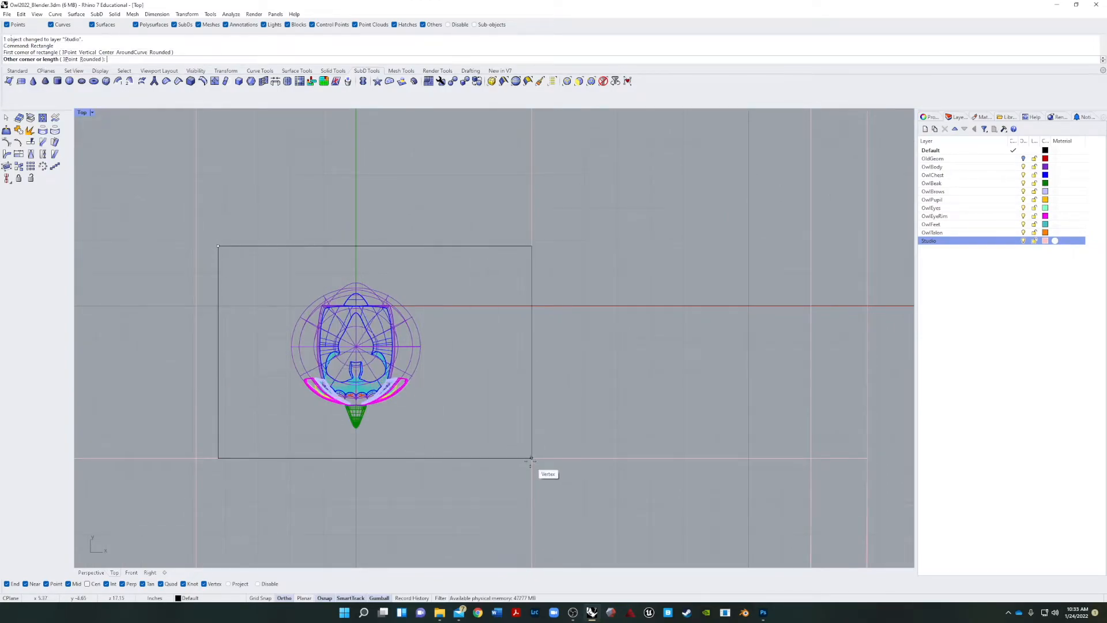
type("6")
key("Return")
type("6")
key("Return")
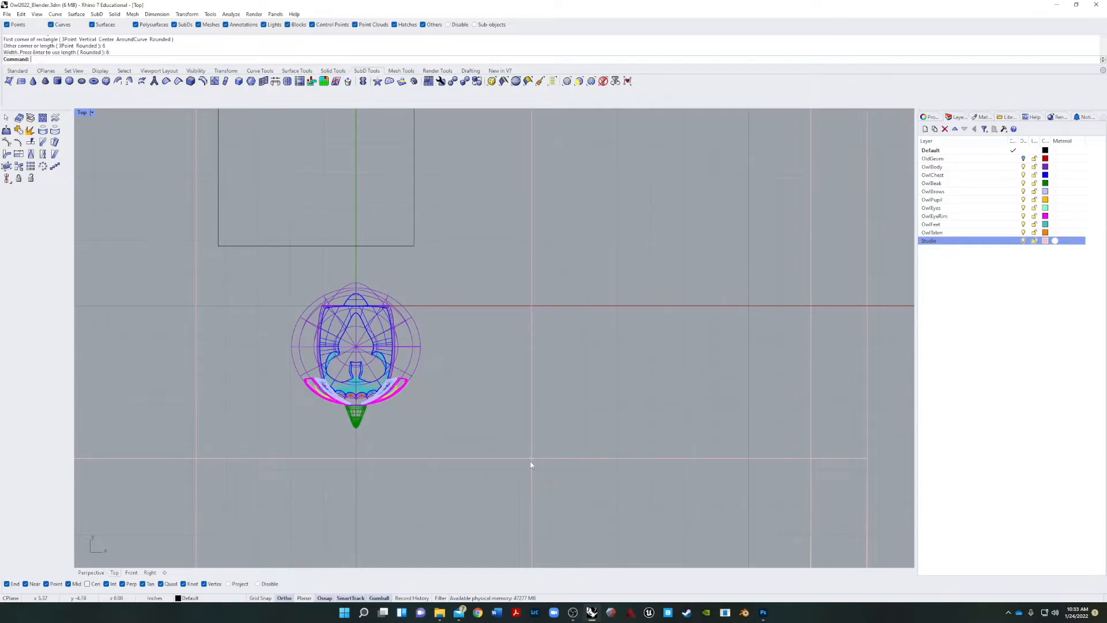
Move the square in the Top view so that it surrounds the owl and is centered on it
right_click_drag(453, 243, 443, 278)
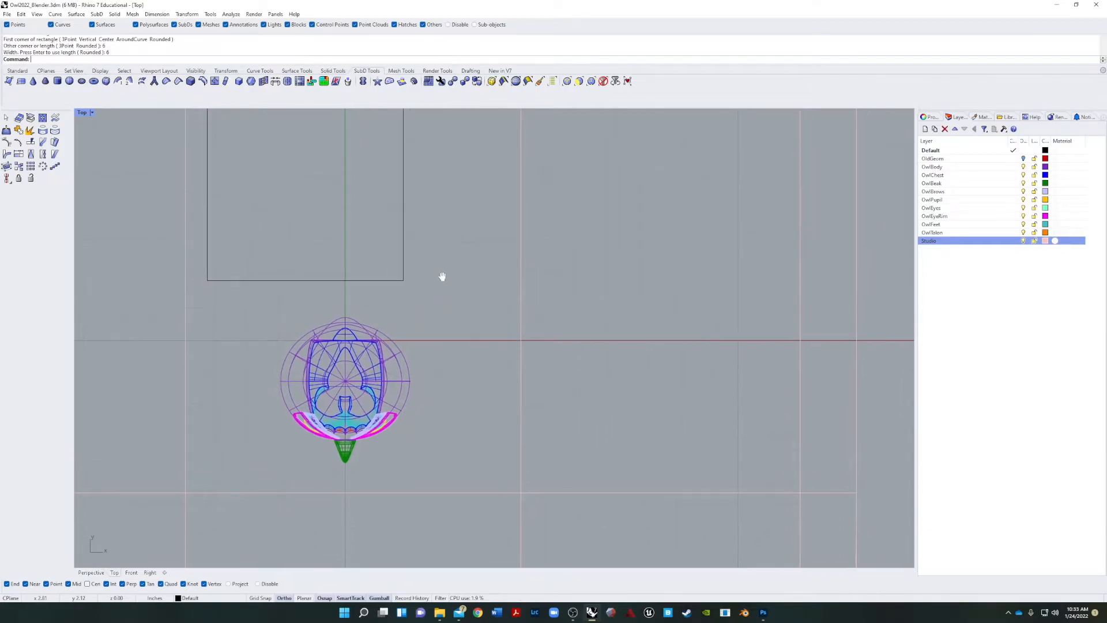
left_click(399, 281)
scroll(399, 281, "down", 6)
scroll(399, 281, "down", 2)
left_click_drag(400, 281, 493, 327)
left_click_drag(395, 327, 376, 384)
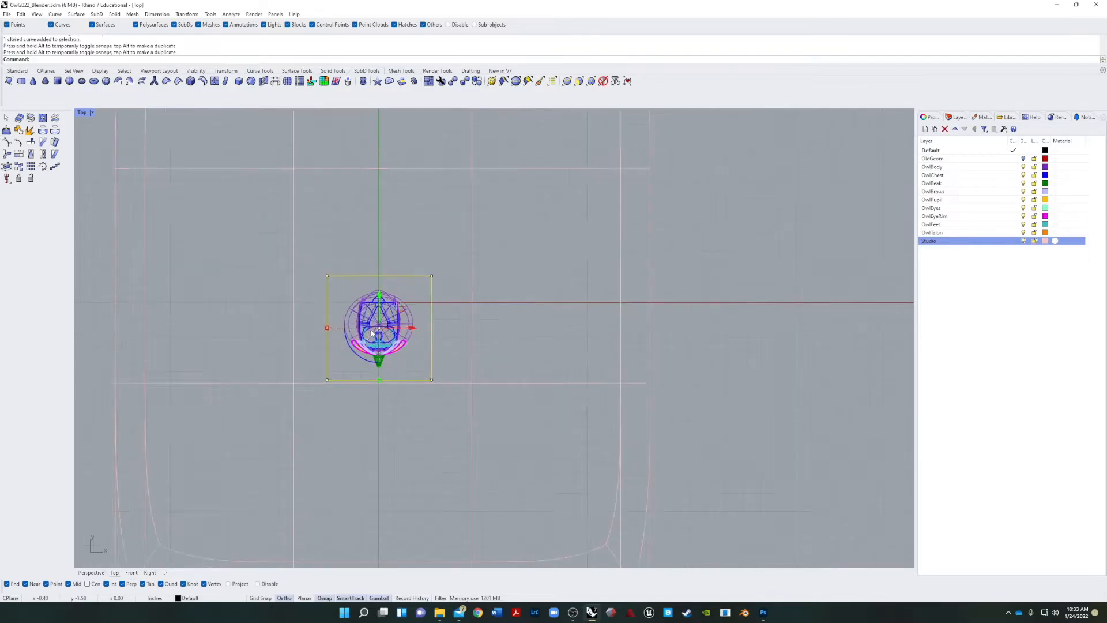
scroll(368, 328, "up", 12)
left_click(493, 368)
right_click_drag(608, 394, 609, 364)
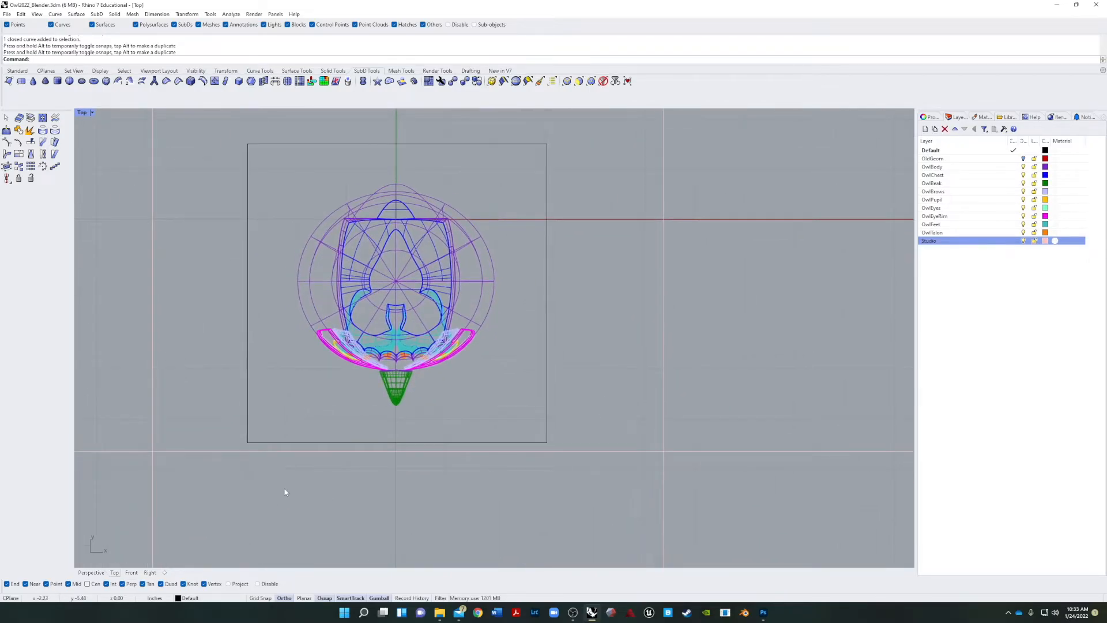
Select the owl together with the square beneath it, without the enclosure, and raise both vertically above the studio floor
left_click(93, 572)
right_click_drag(496, 472, 479, 510)
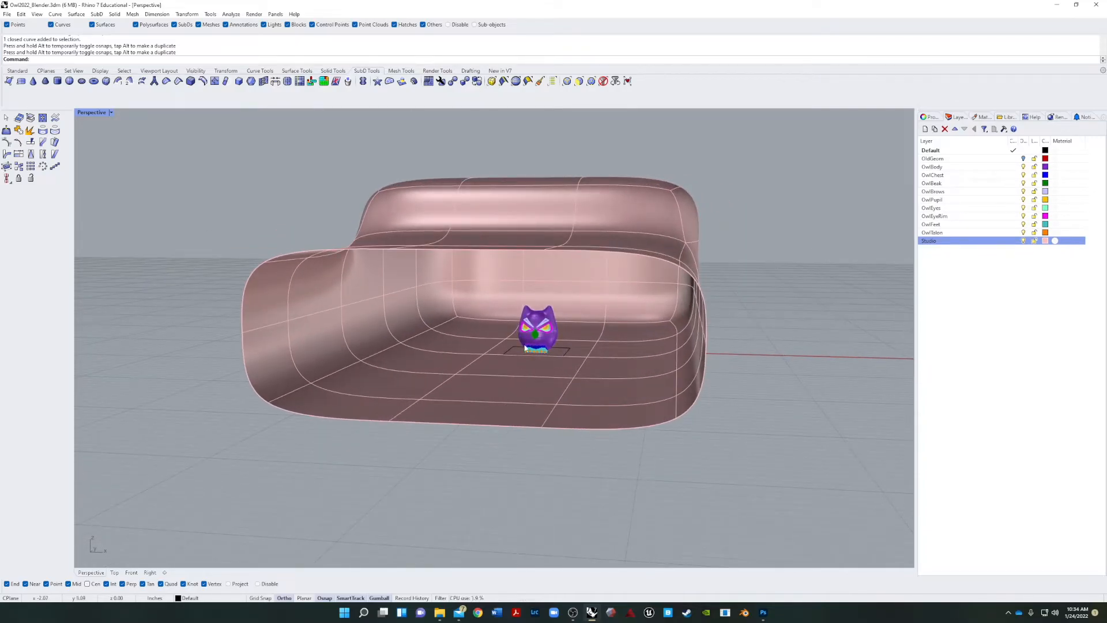
left_click_drag(436, 489, 467, 433)
left_click_drag(378, 437, 648, 283)
left_click_drag(634, 487, 484, 300)
left_click(490, 455)
left_click_drag(410, 478, 579, 349)
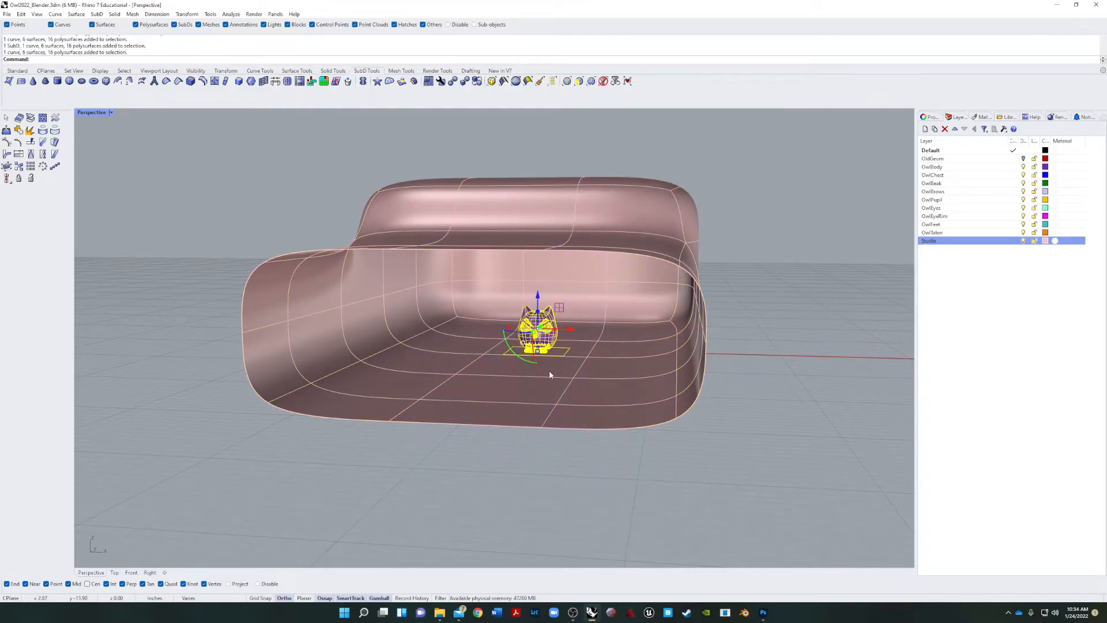
left_click(538, 296)
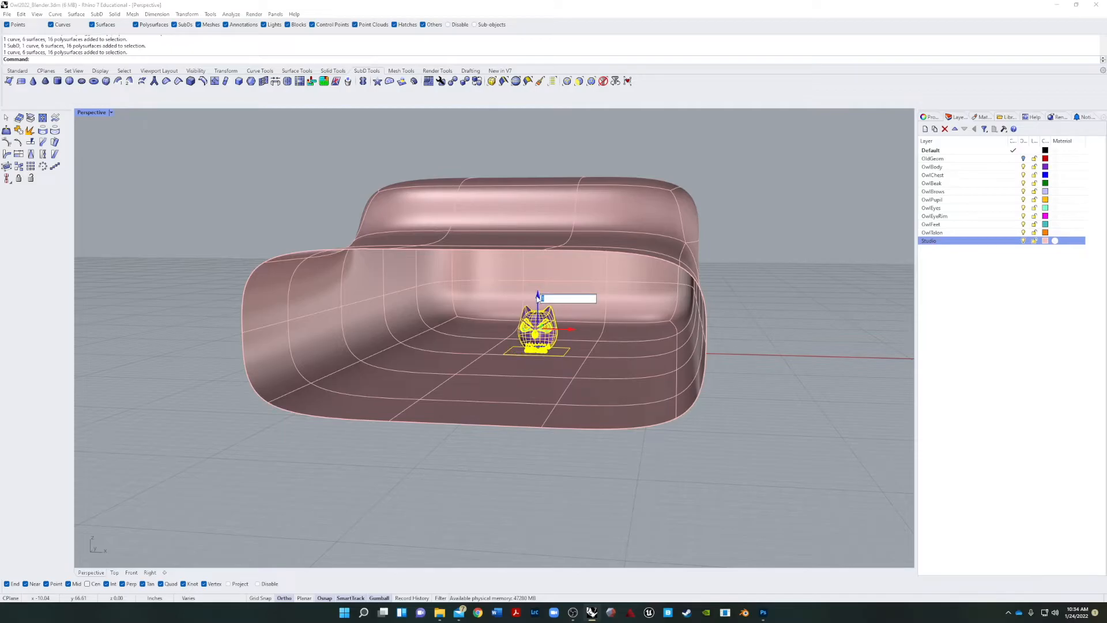
key("Return")
right_click_drag(509, 478, 449, 463)
left_click(448, 463)
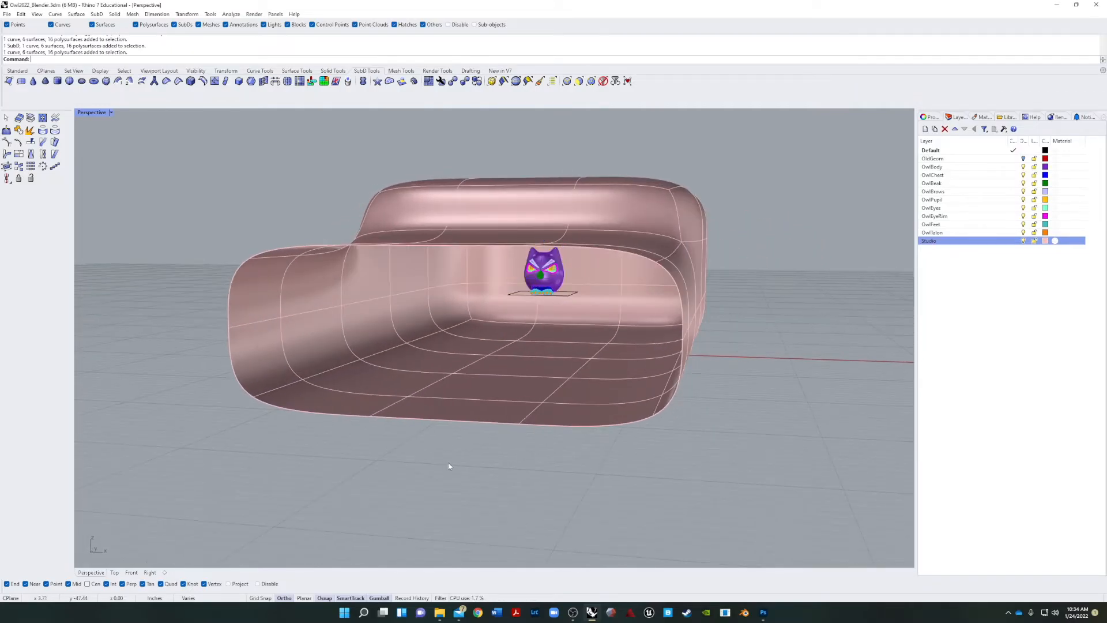
Extrude the raised square 6 inches down to the studio floor as an open box
left_click(564, 297)
left_click(545, 277)
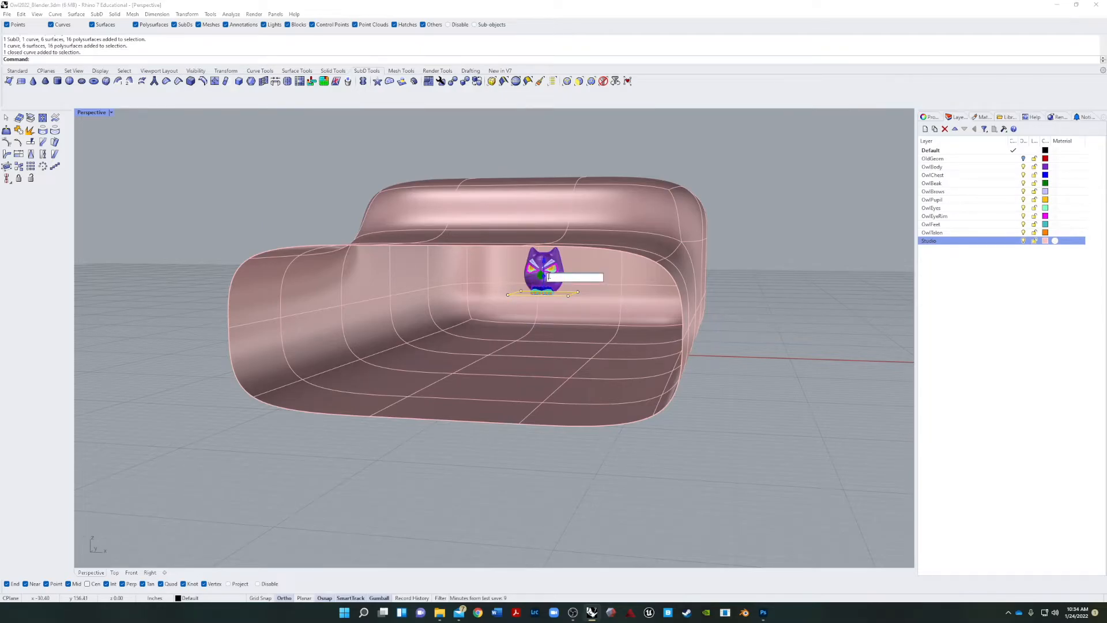
type("-6")
key("Return")
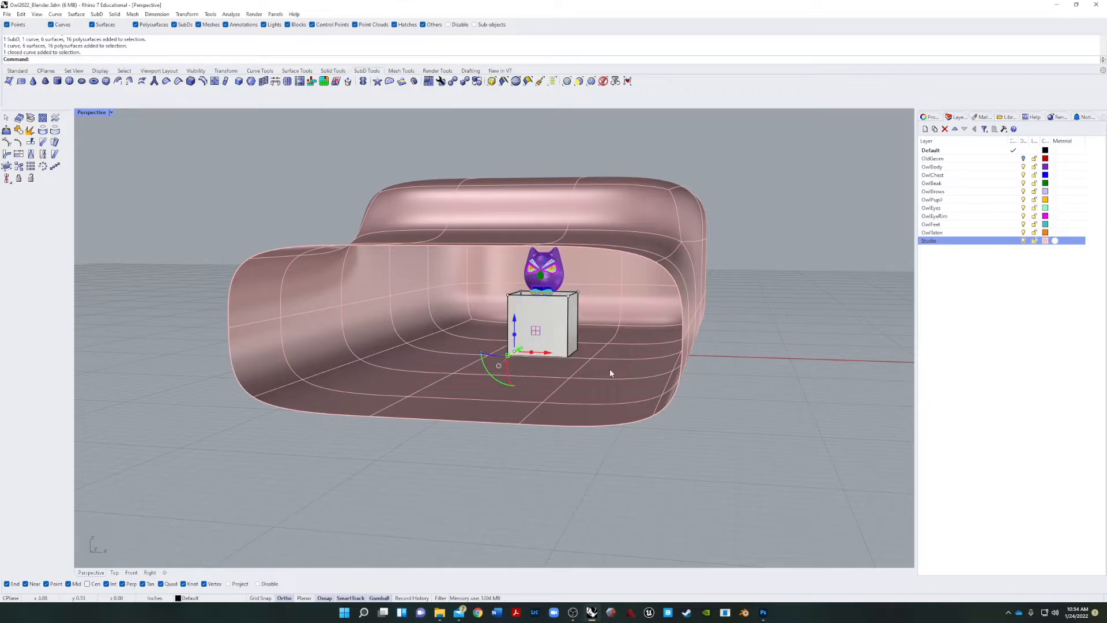
Cap the open ends of the box under the owl and inspect its faces up close
scroll(571, 321, "up", 5)
right_click_drag(571, 321, 524, 321)
scroll(631, 318, "up", 3)
left_click(528, 327)
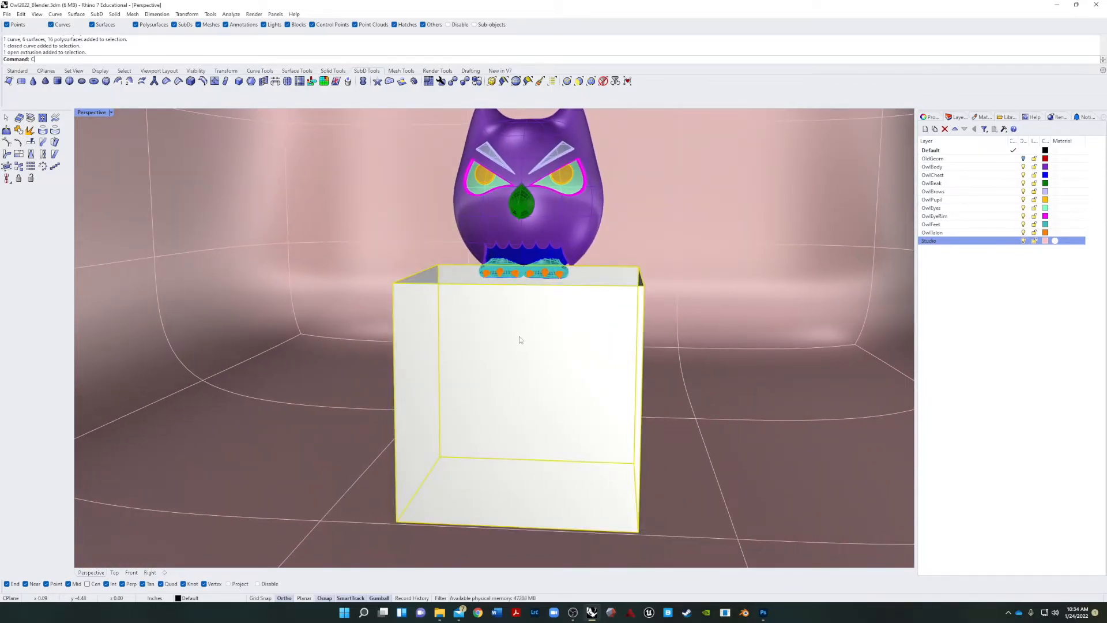
type("Cap")
key("Return")
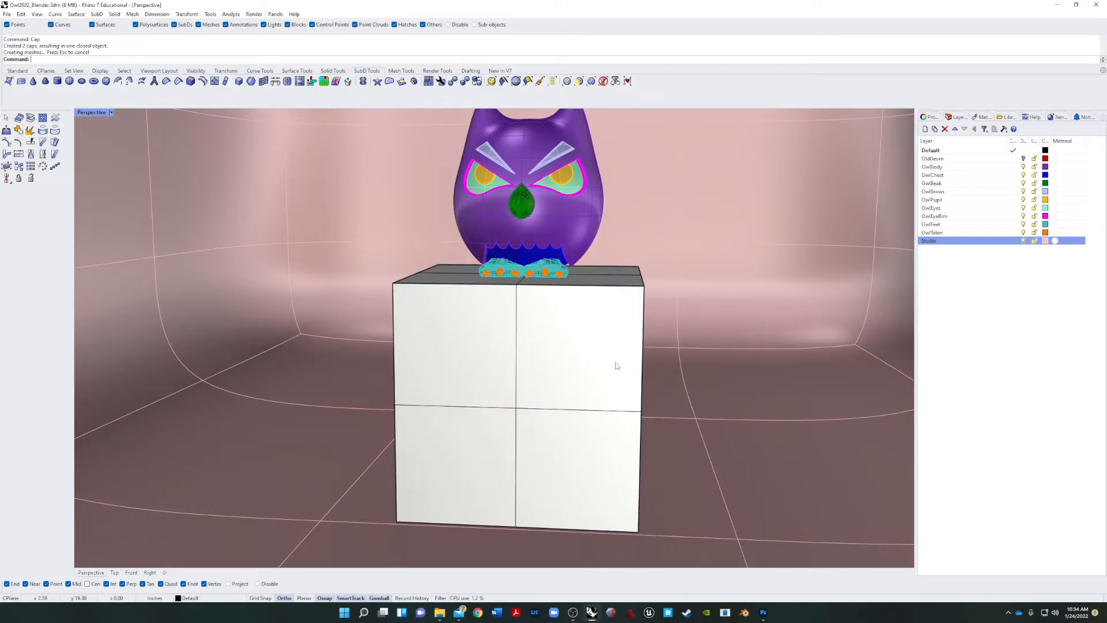
right_click_drag(618, 363, 602, 366)
scroll(603, 365, "up", 5)
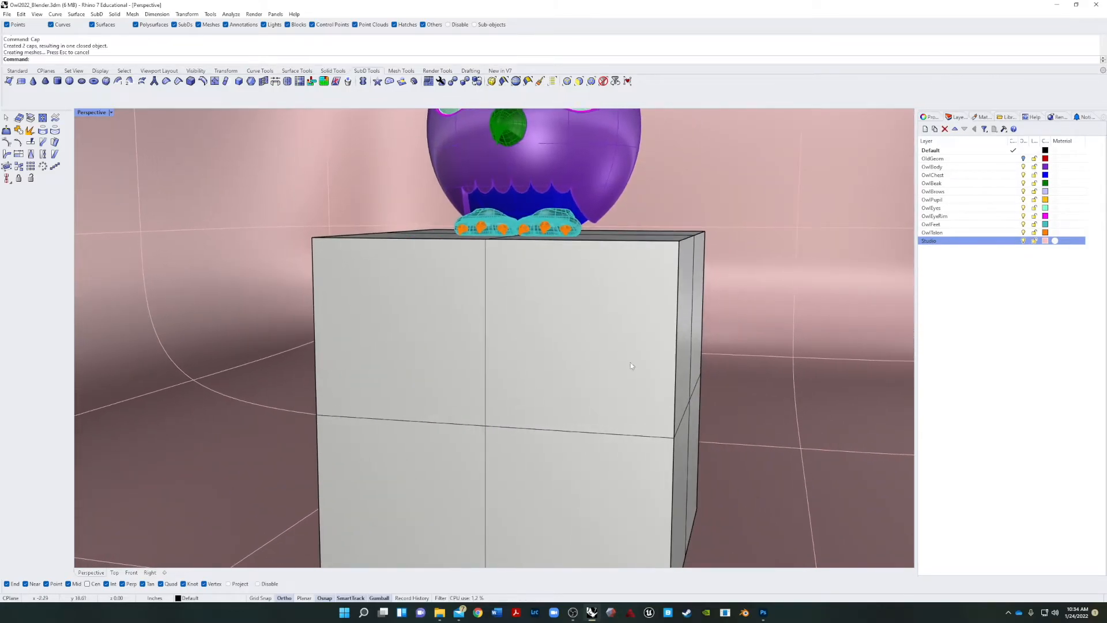
Select the capped box to check its structure, and undo both the cap and the downward extrusion
left_click(521, 317)
key("Escape")
left_click(538, 324)
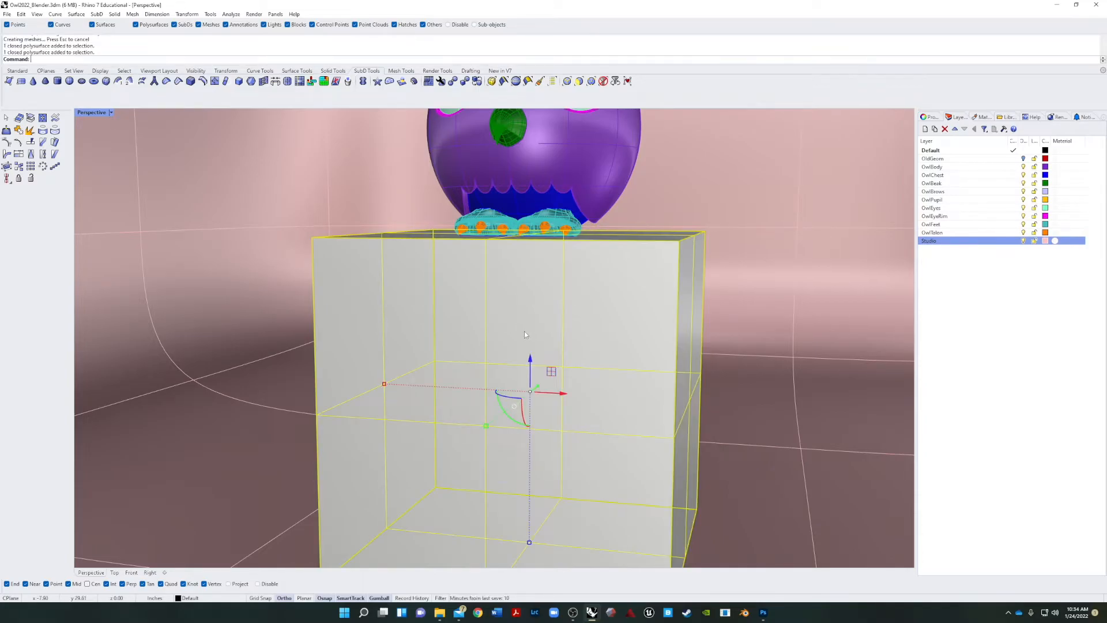
key("ctrl+z")
right_click_drag(603, 367, 590, 376)
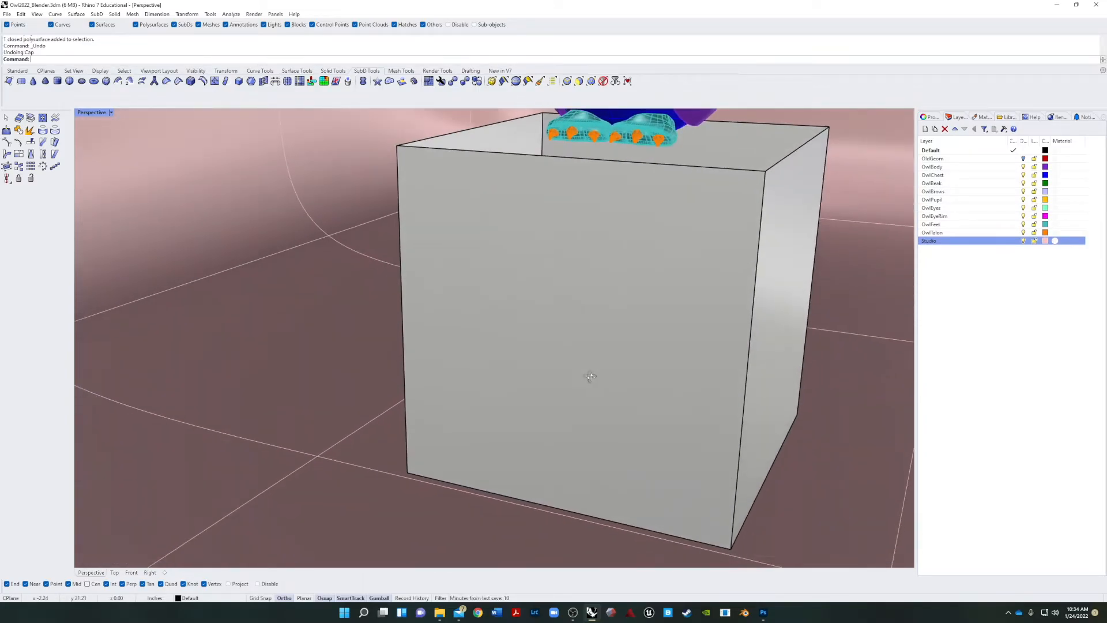
key("ctrl+z")
Extrude the square beneath the owl 6 inches down to the studio floor as a closed solid
left_click(671, 190)
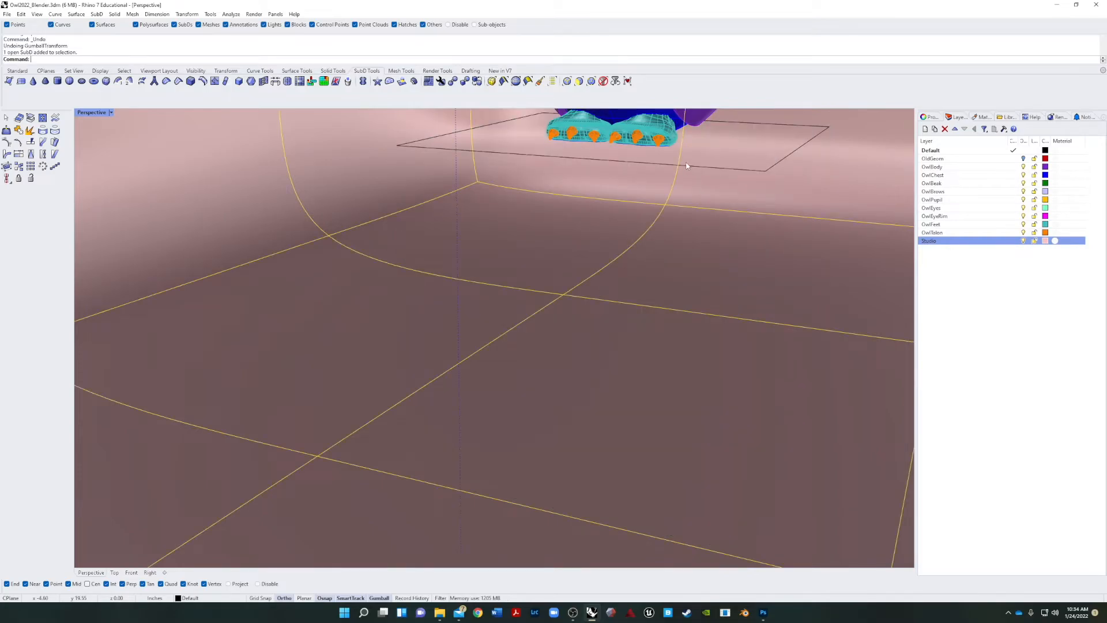
left_click(695, 166, "shift")
type("ex")
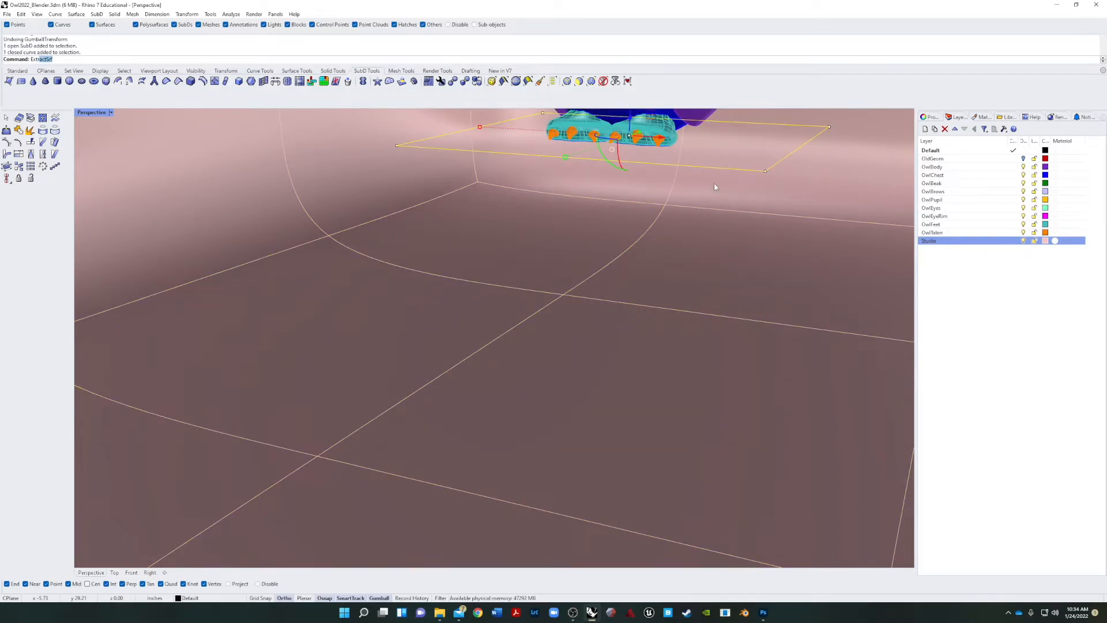
type("trude")
key("Return")
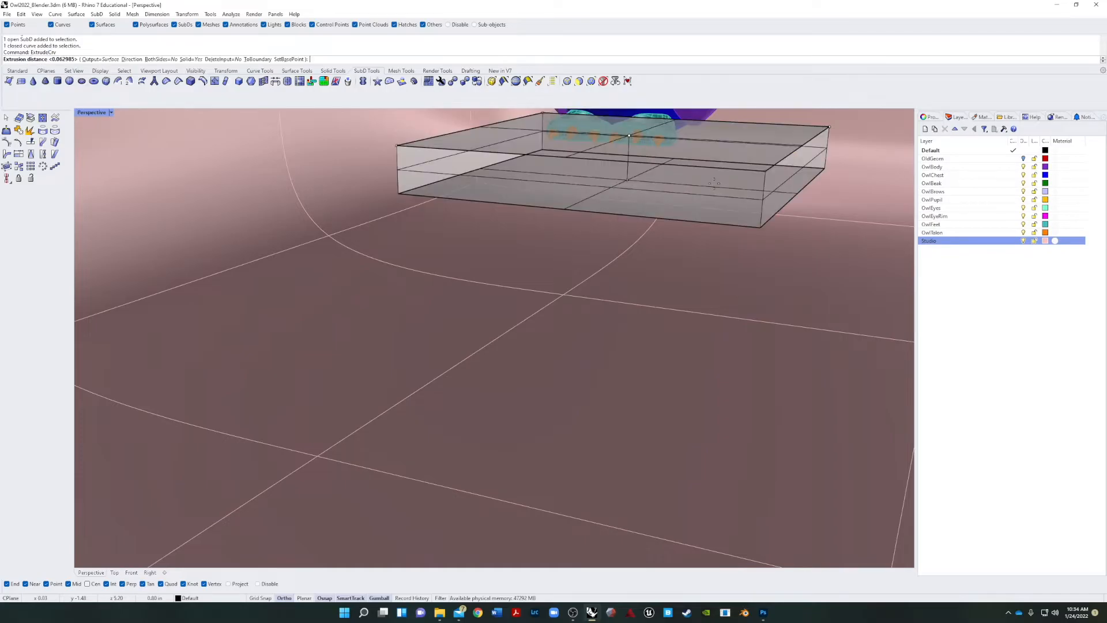
type("56")
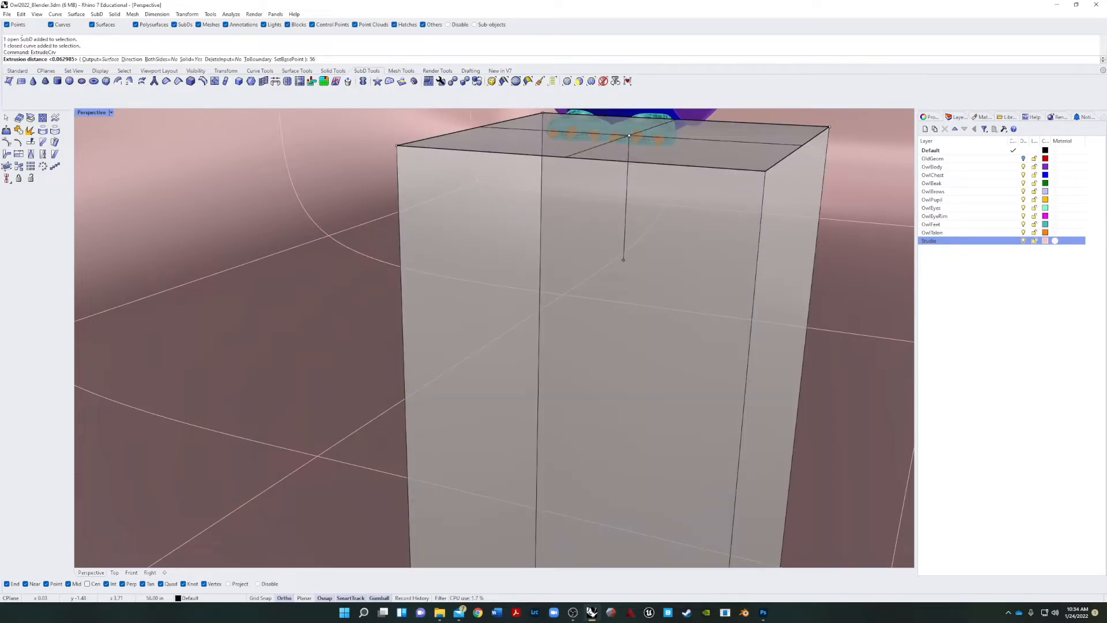
key("BackSpace")
key("BackSpace")
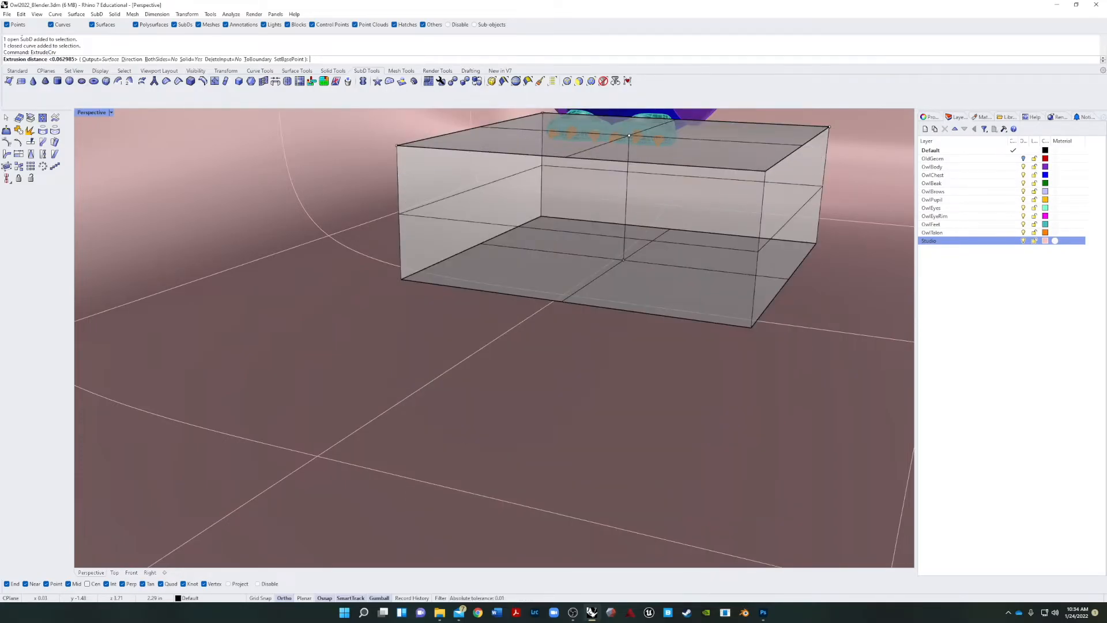
type("6")
key("Return")
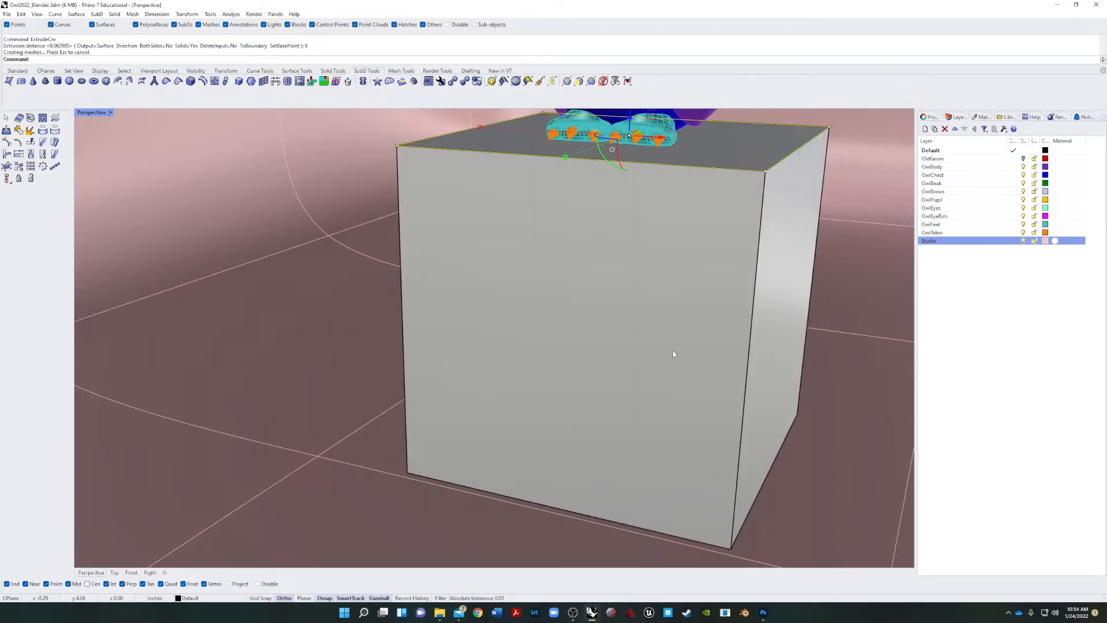
Select the extruded box and check its object type in its properties
scroll(656, 343, "down", 3)
left_click(642, 307)
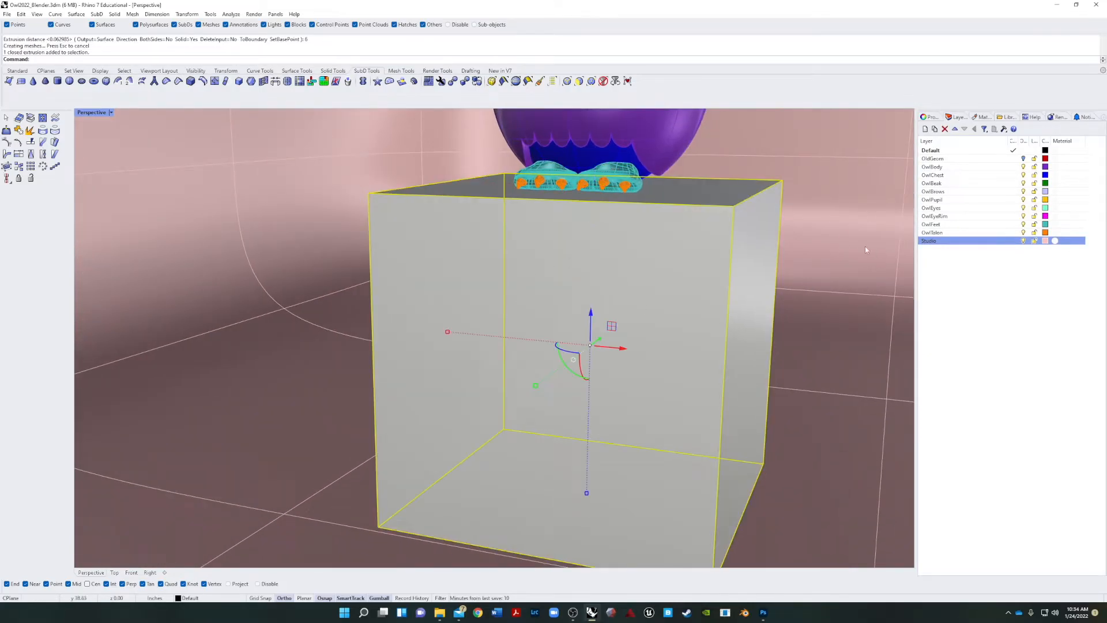
left_click(928, 118)
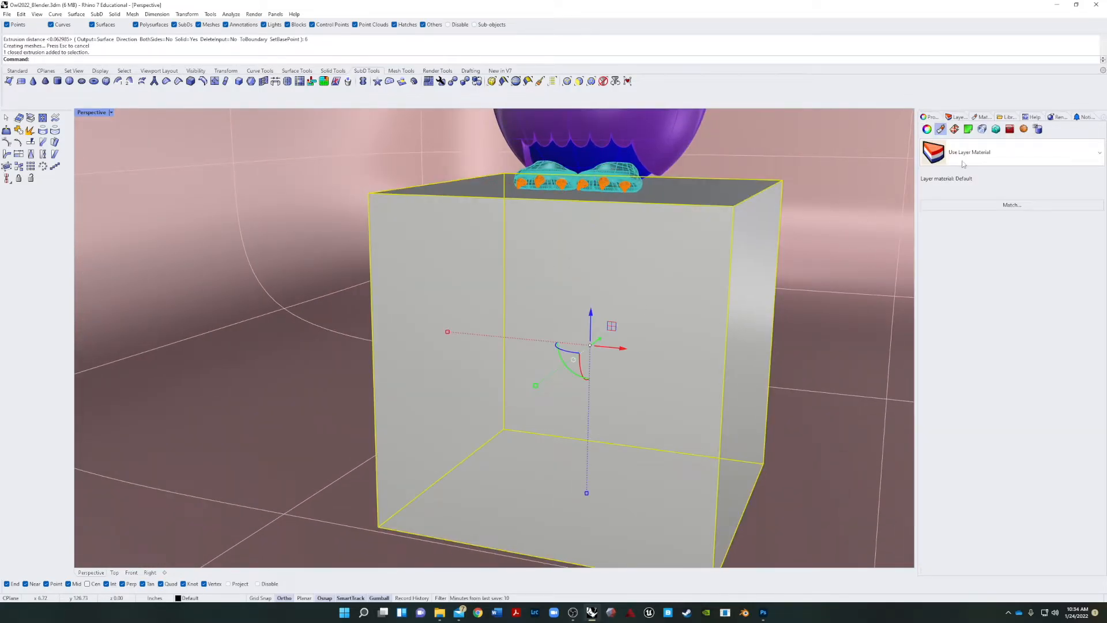
left_click(928, 129)
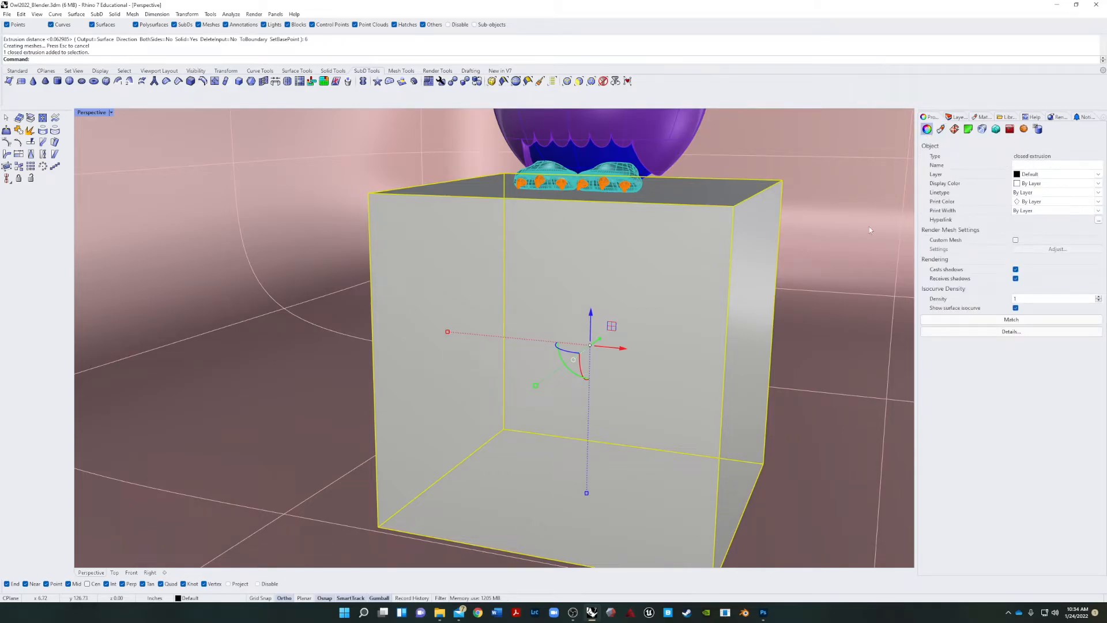
left_click(641, 253)
key("Escape")
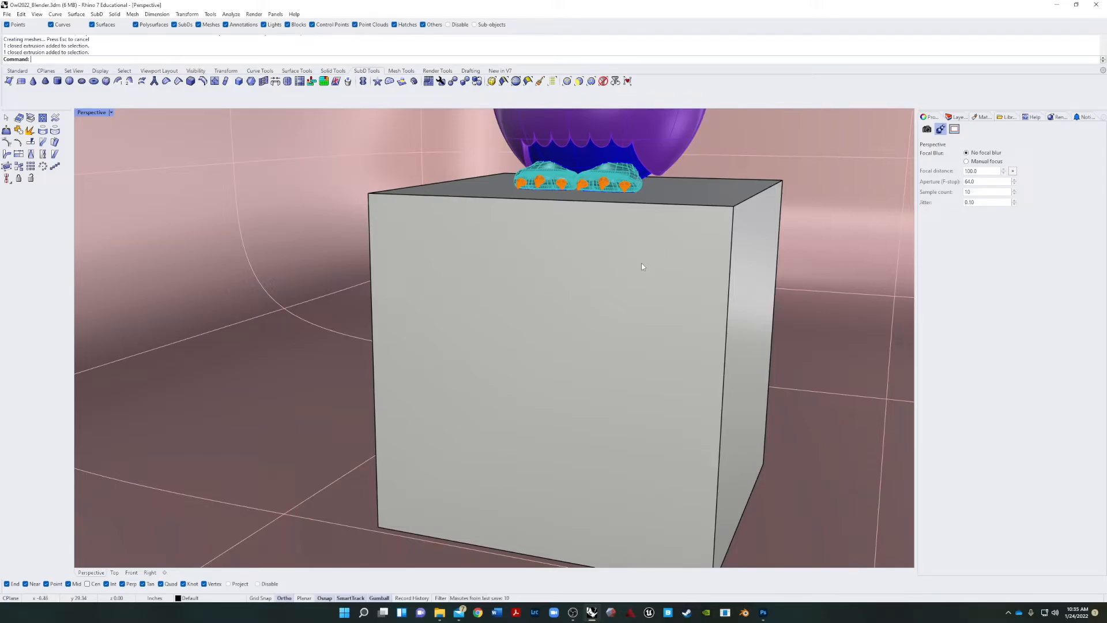
Explode the extruded box into separate surfaces and join them into one closed polysurface
left_click(581, 241)
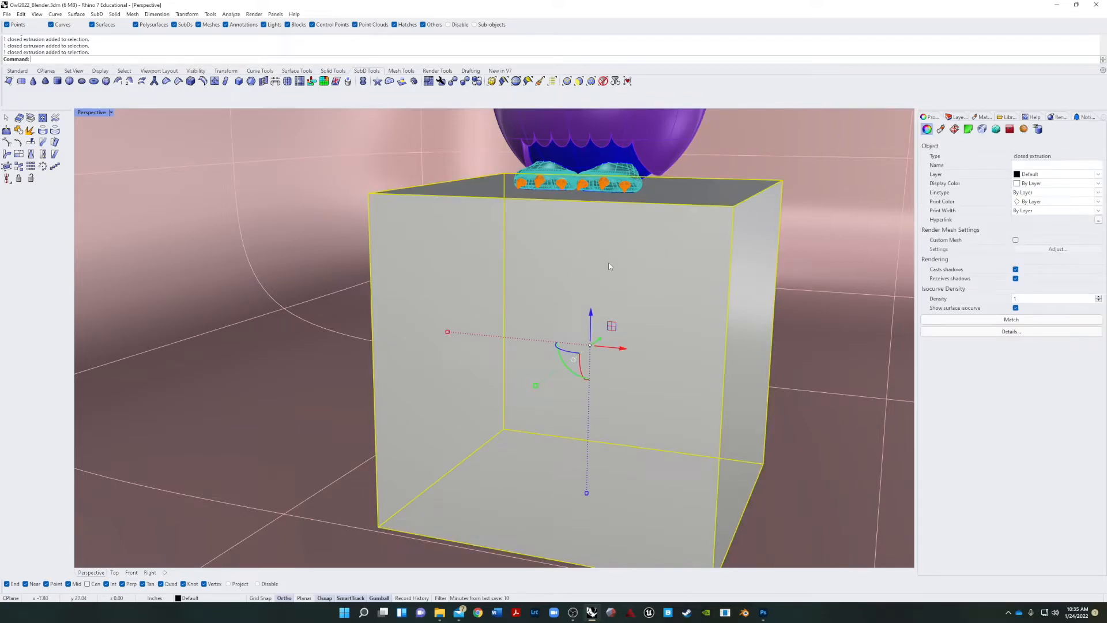
left_click(19, 130)
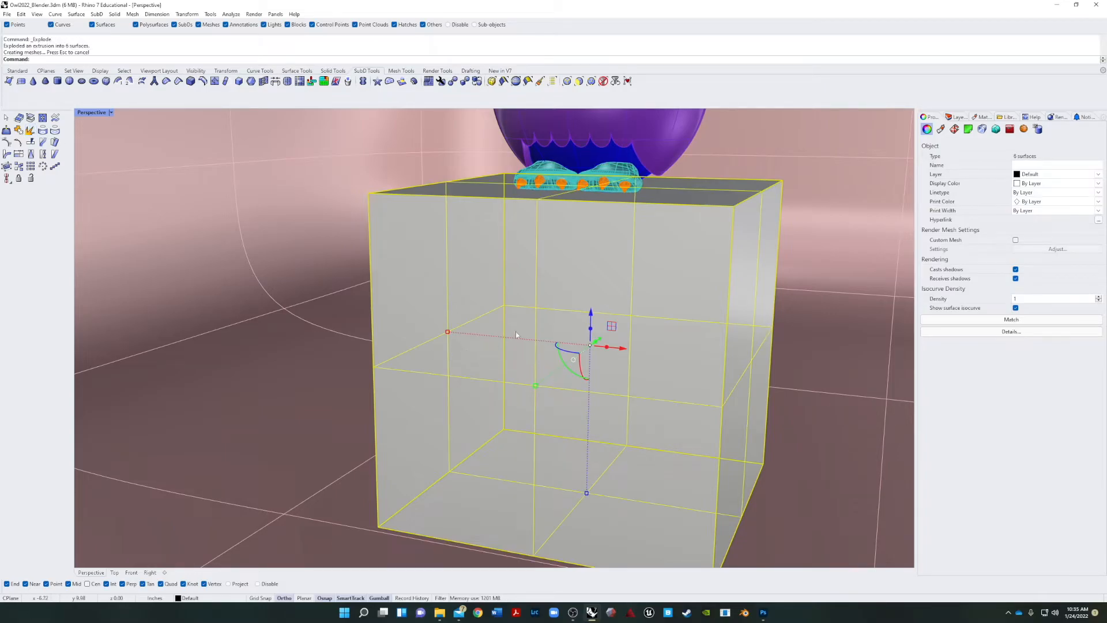
key("Return")
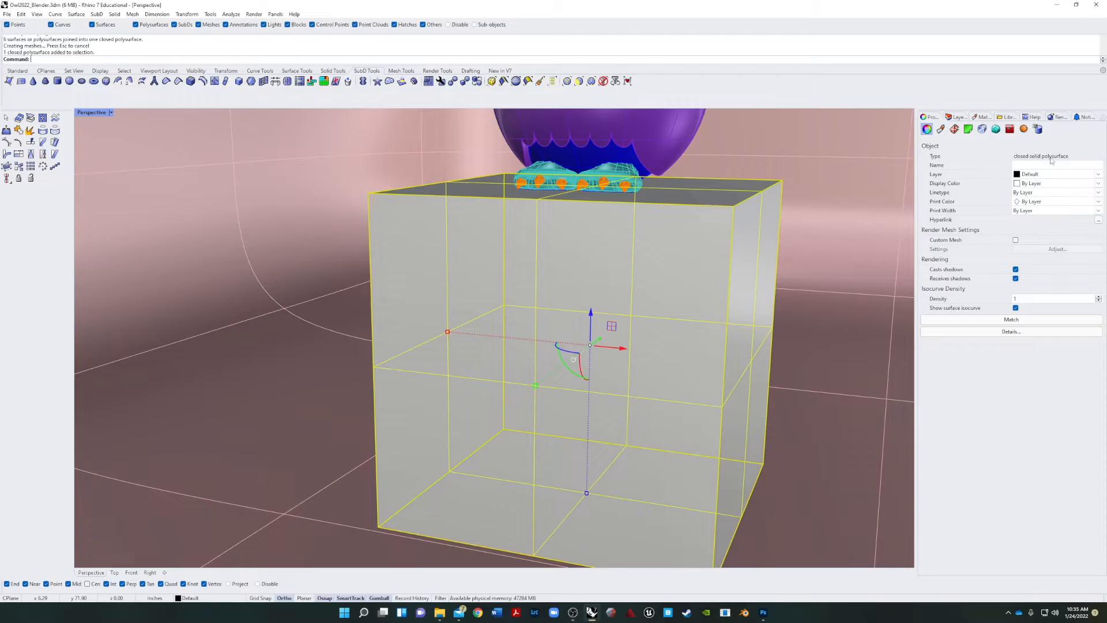
key("Escape")
Select the pedestal box and create a new layer named Ped
right_click_drag(592, 286, 627, 298)
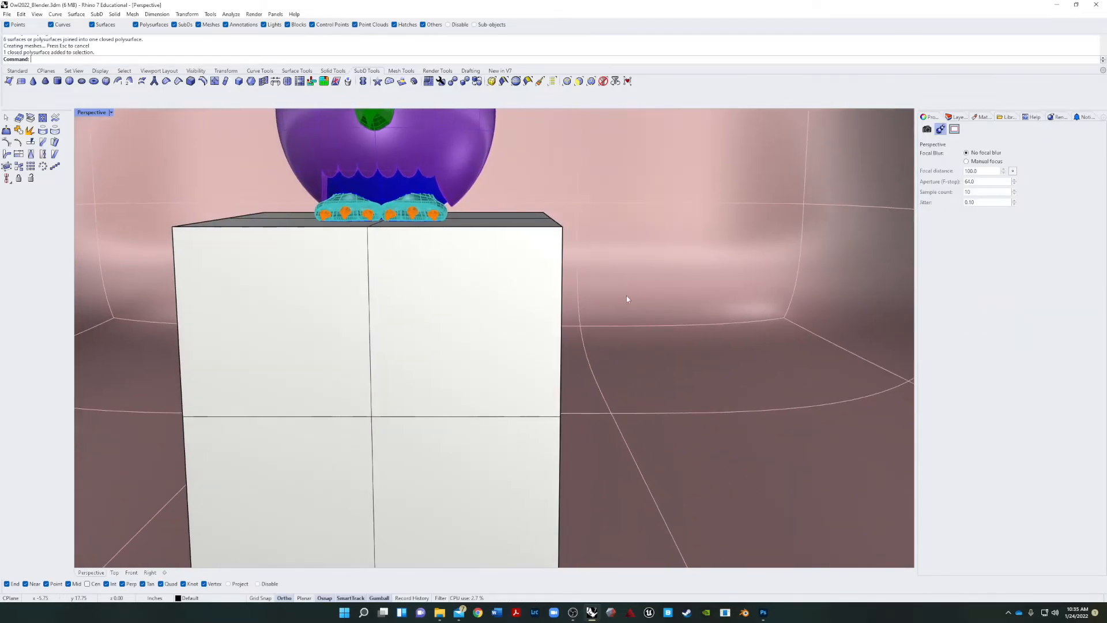
scroll(627, 299, "down", 8)
scroll(552, 358, "up", 3)
right_click_drag(621, 387, 564, 395, "shift")
scroll(568, 418, "down", 6)
left_click(545, 398)
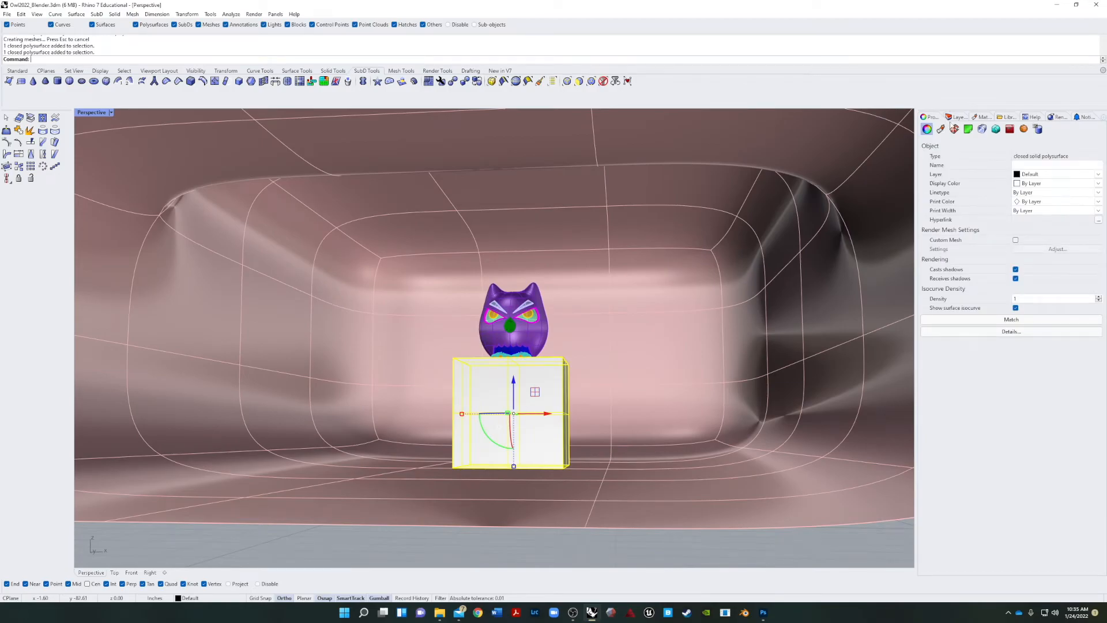
left_click(956, 117)
left_click(924, 130)
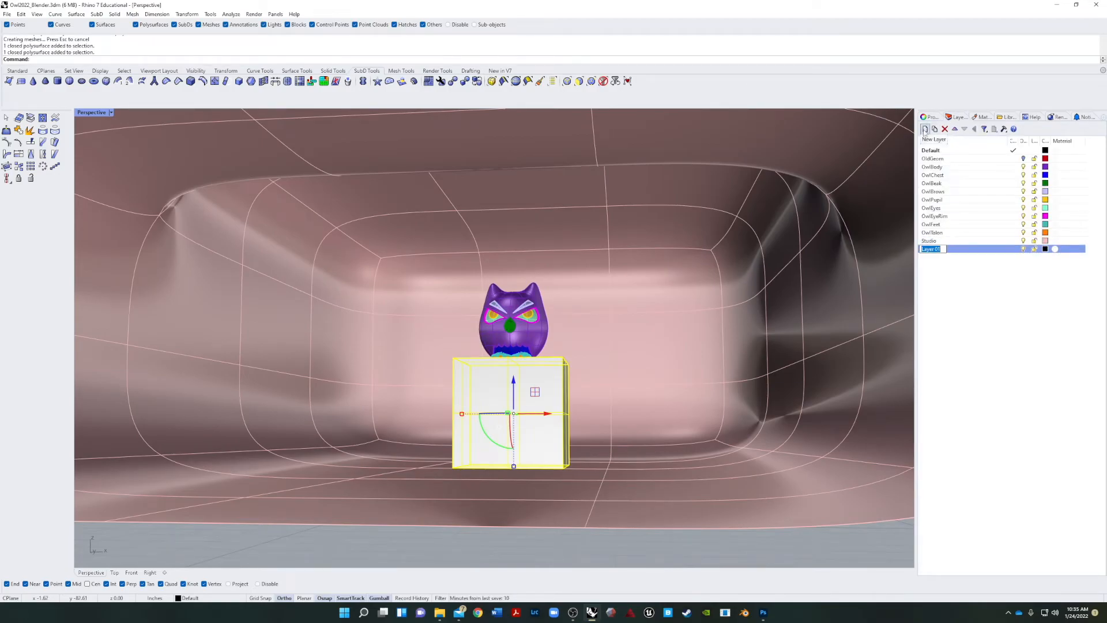
type("Ped")
key("Return")
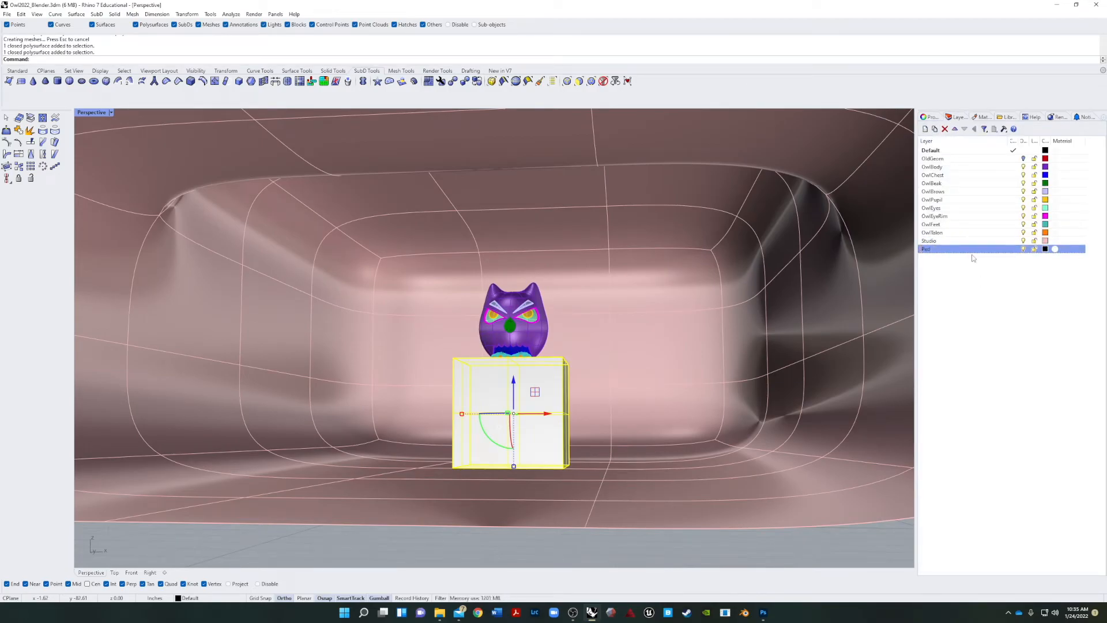
left_click(982, 298)
Frame the owl on its pedestal from the front and set the perspective view to Rendered display mode
right_click_drag(527, 349, 541, 371)
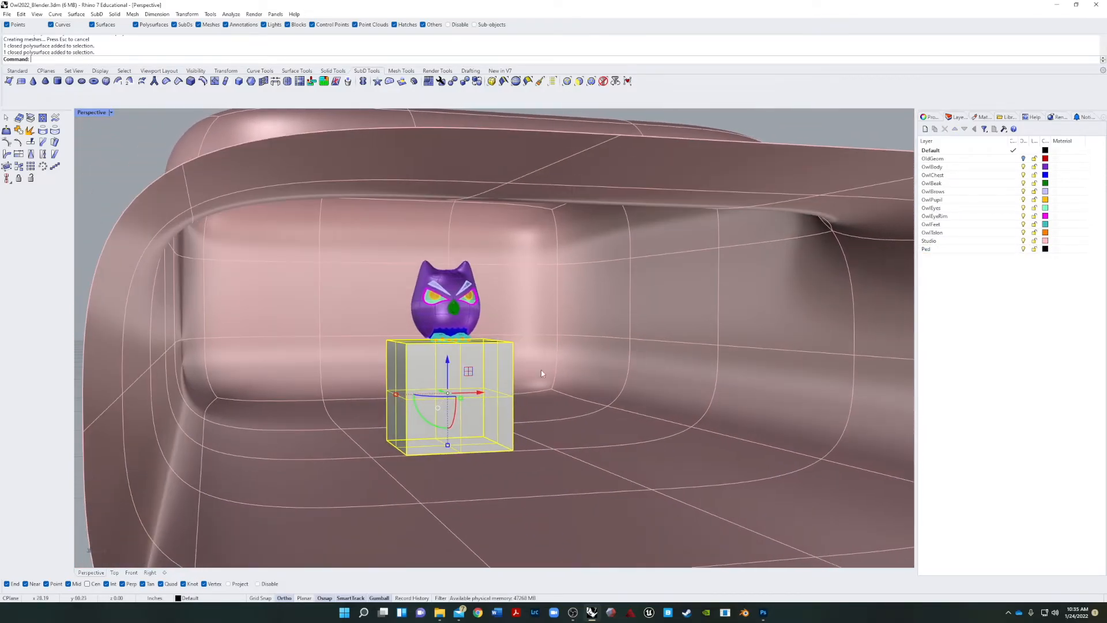
scroll(527, 358, "up", 3)
right_click_drag(614, 253, 660, 378)
scroll(574, 246, "up", 2)
key("Escape")
scroll(583, 246, "up", 2)
scroll(580, 358, "up", 3)
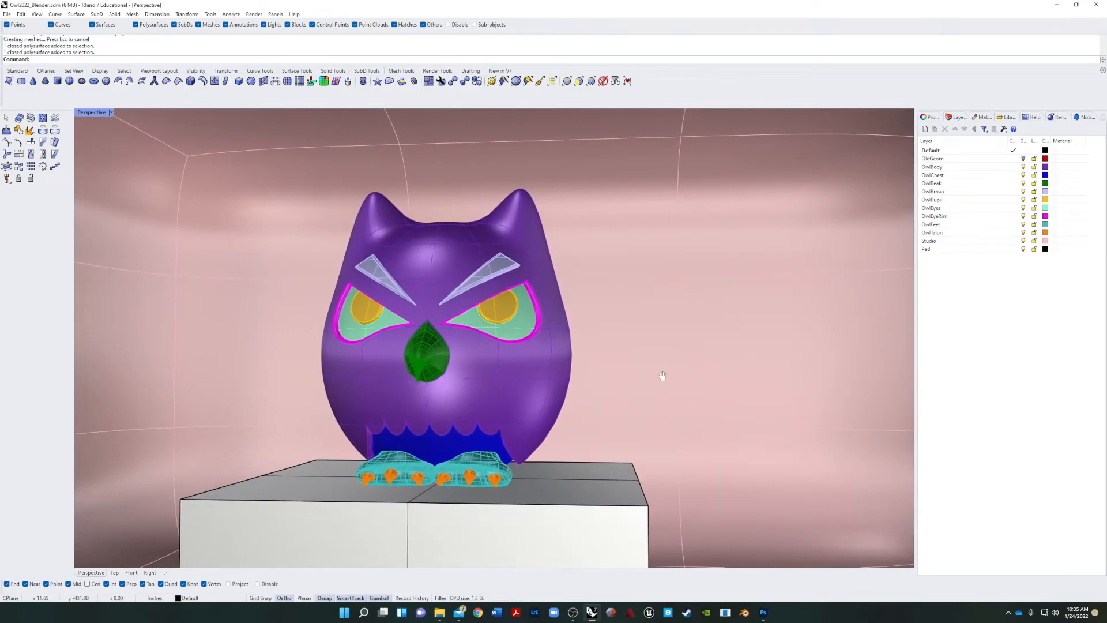
left_click(111, 112)
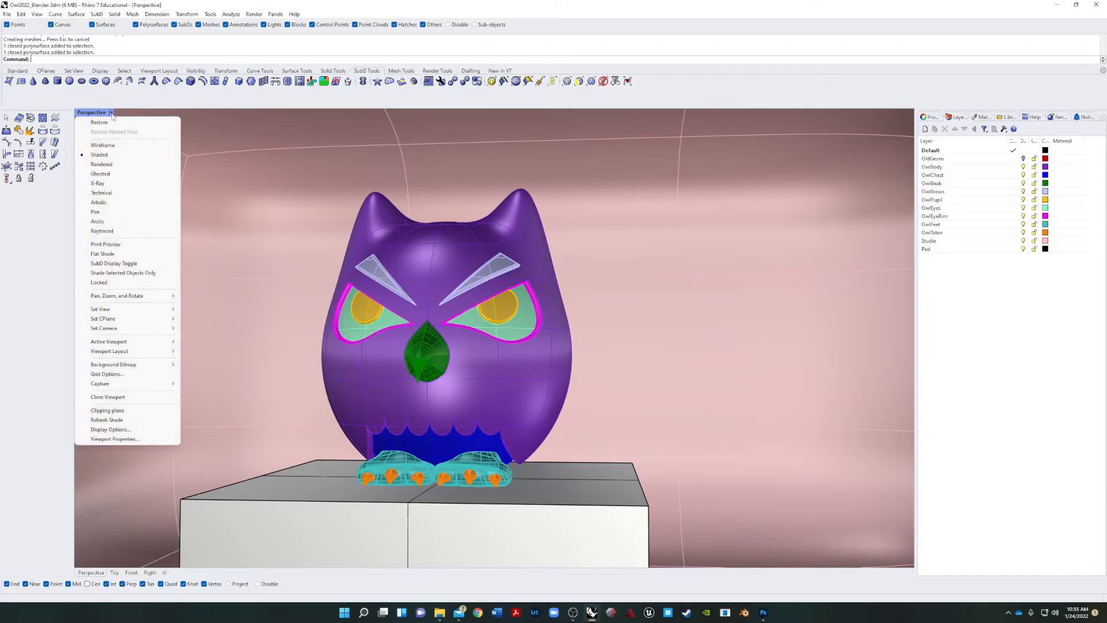
left_click(104, 165)
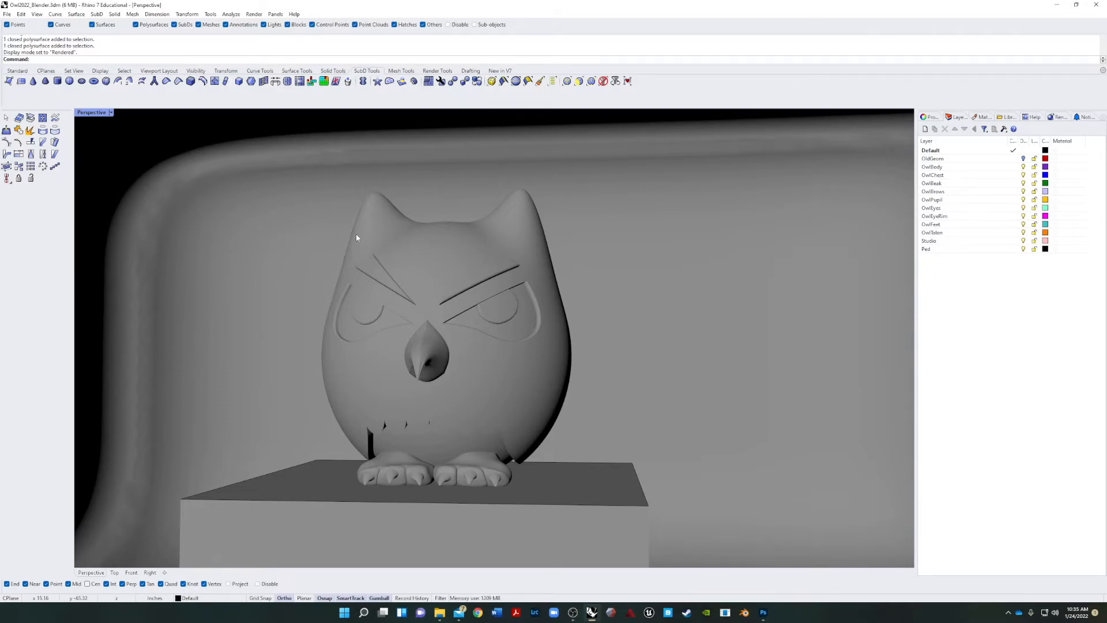
Delete the leftover square curve along the pedestal's top edge, keeping the box polysurface
scroll(670, 350, "down", 20)
scroll(667, 371, "up", 8)
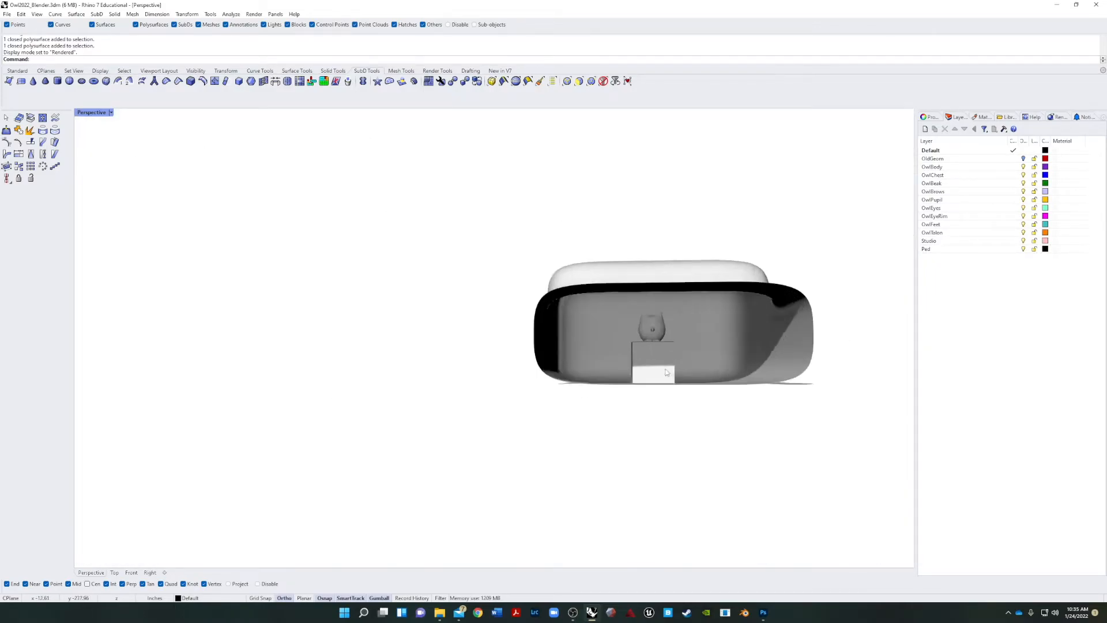
right_click_drag(757, 353, 733, 365)
scroll(708, 337, "up", 5)
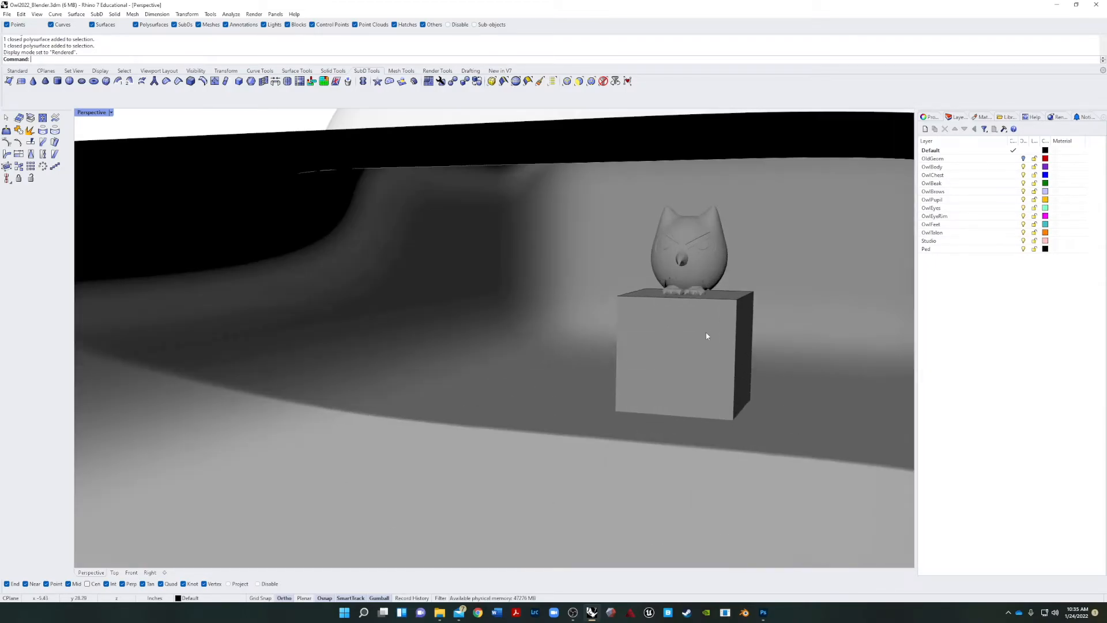
left_click(725, 299)
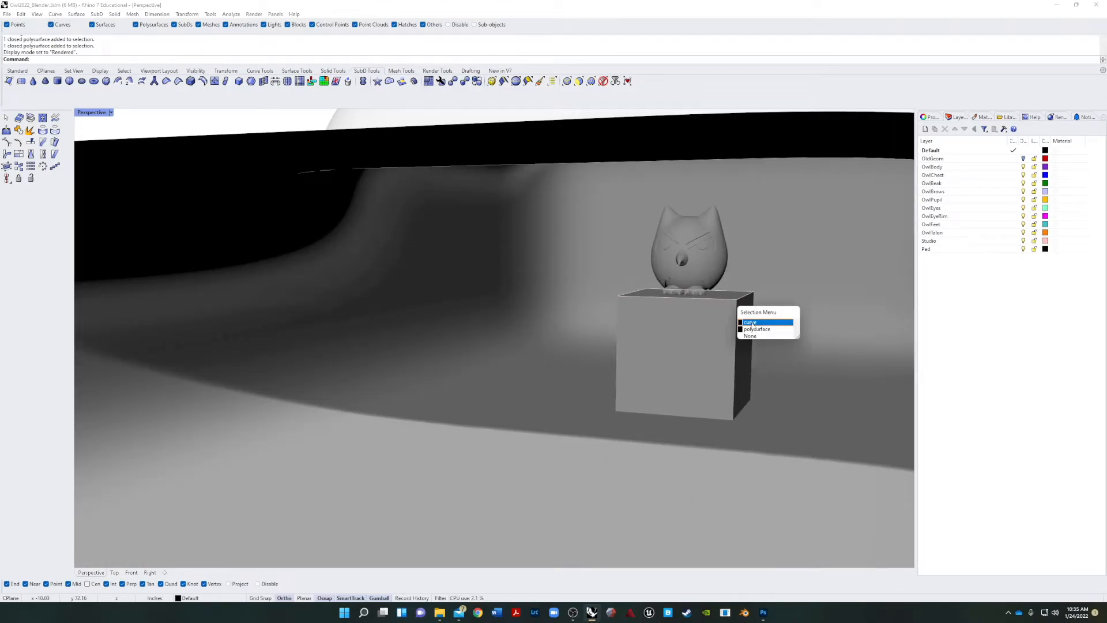
left_click(752, 323)
key("Delete")
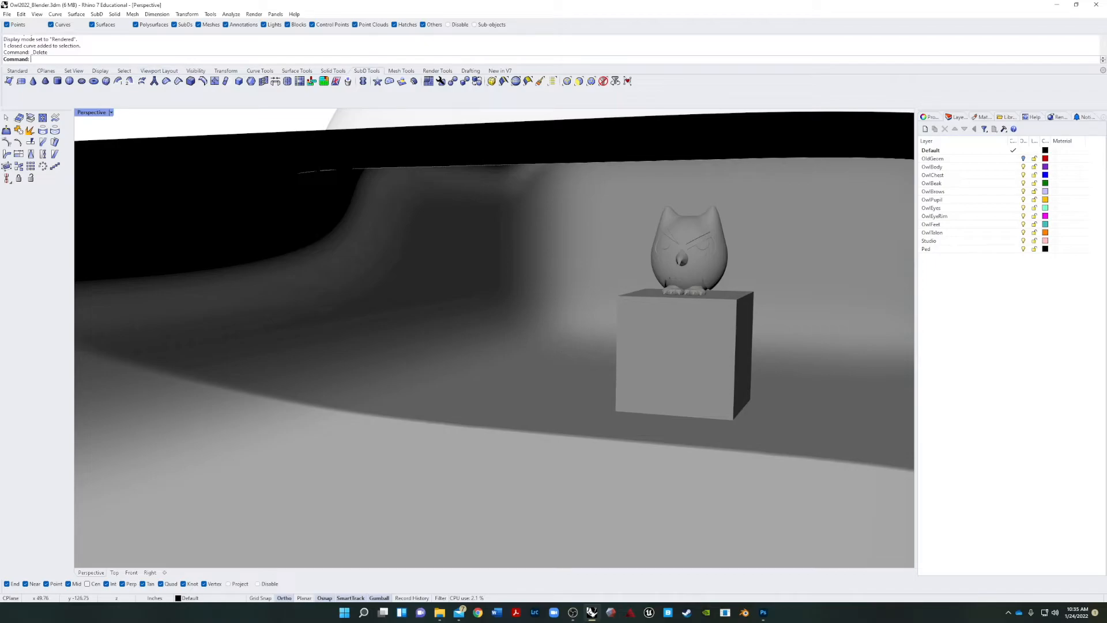
Select all remaining curves in the model by object type and delete them
left_click(23, 13)
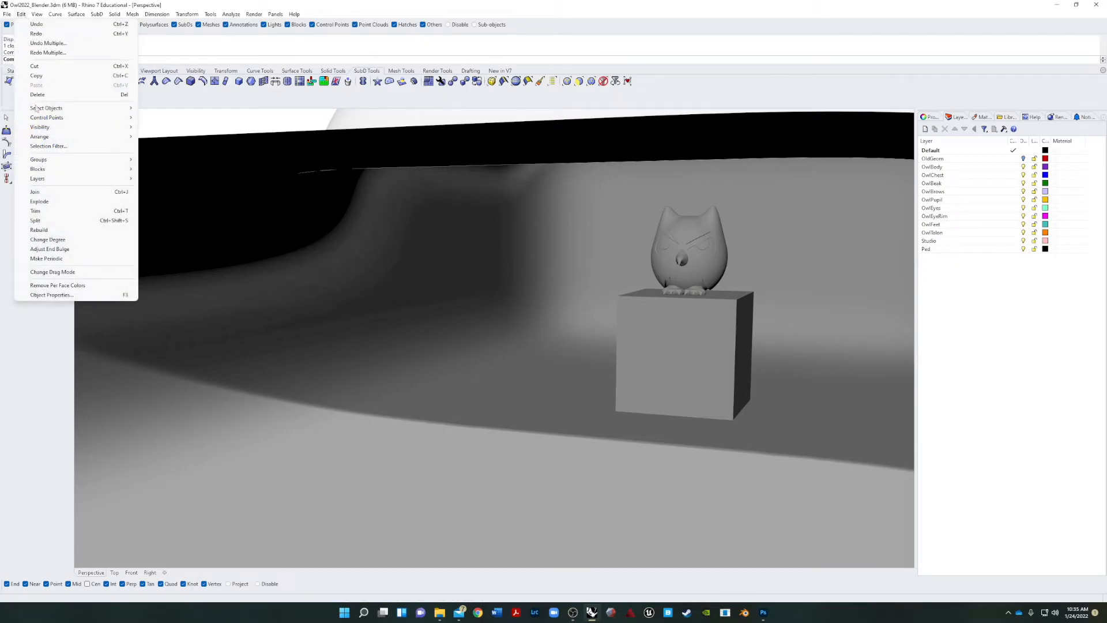
mouse_move(46, 109)
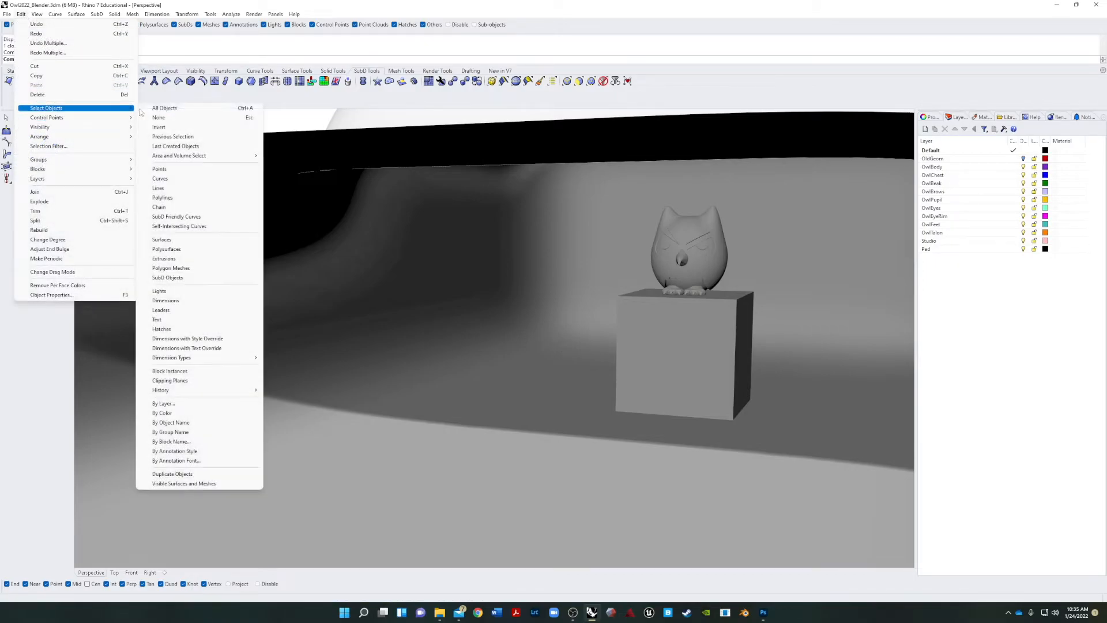
left_click(169, 179)
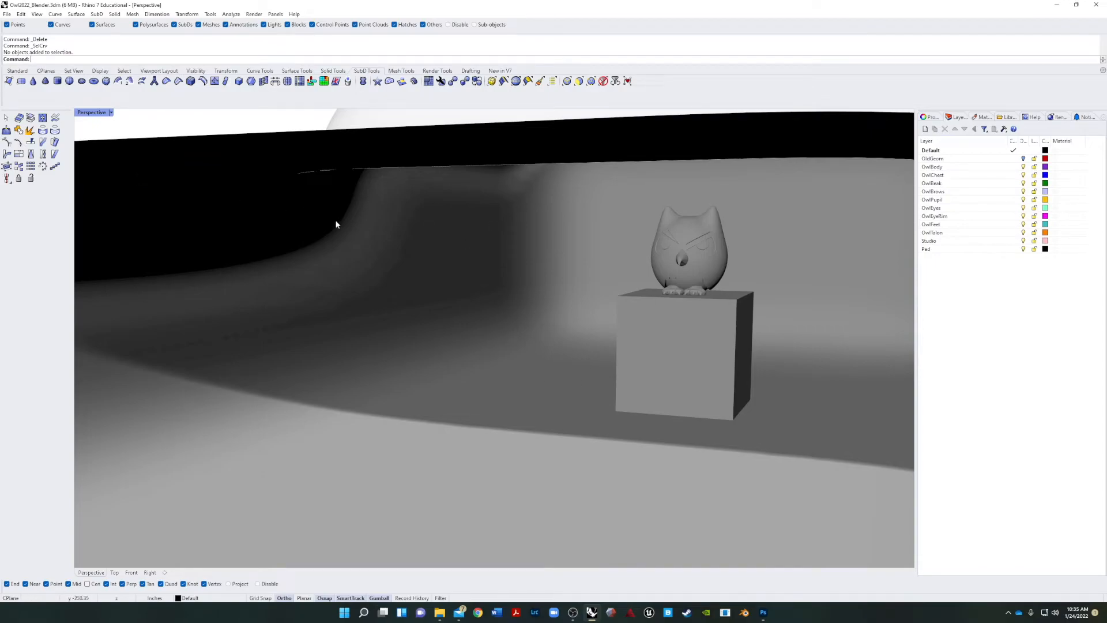
key("Delete")
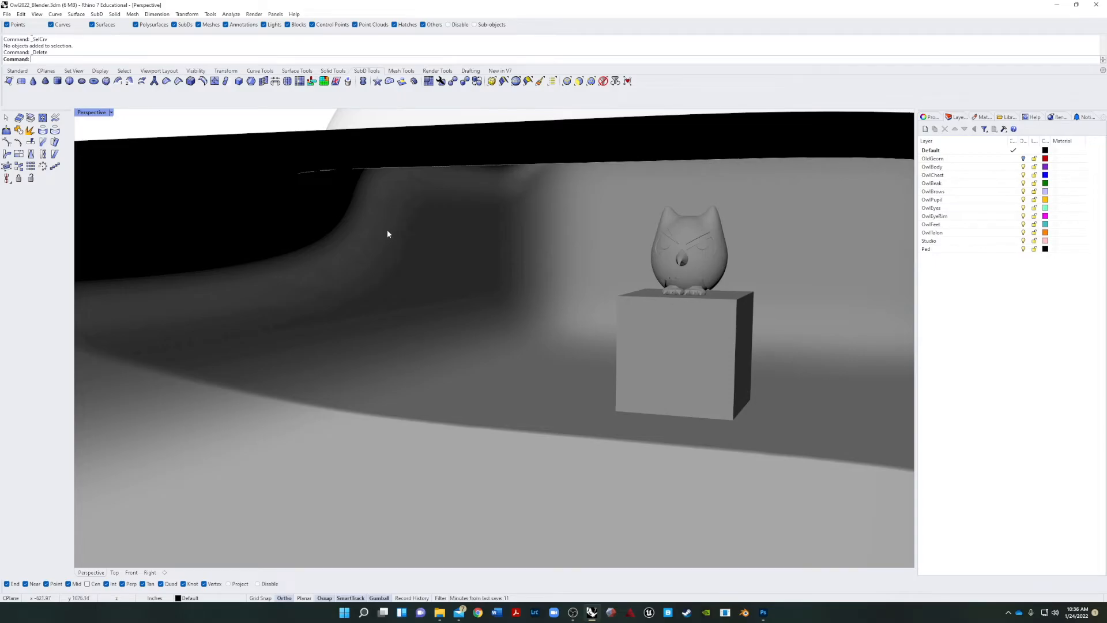
Try scaling the studio enclosure vertically, inspect it from a distance, and undo the scaling
scroll(406, 235, "down", 5)
right_click_drag(410, 236, 418, 209)
left_click(419, 209)
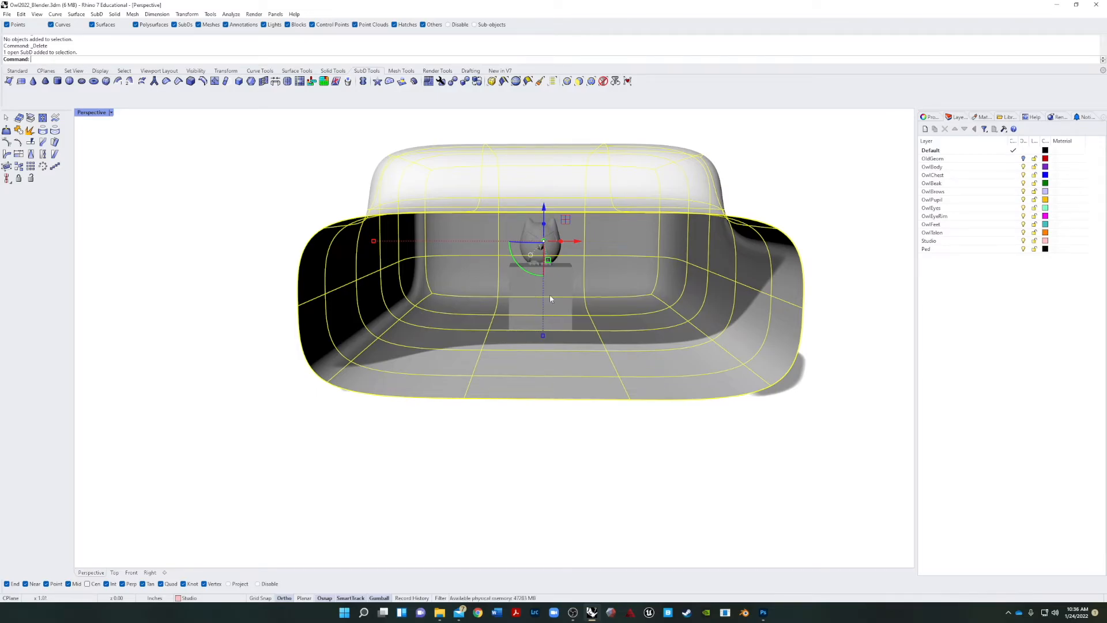
left_click_drag(545, 338, 544, 417)
key("Escape")
scroll(739, 377, "down", 5)
right_click_drag(740, 378, 612, 312)
key("ctrl+z")
key("Escape")
Frame the owl on its pedestal inside the studio enclosure and show the Standard tool set
scroll(606, 301, "up", 3)
scroll(570, 292, "up", 8)
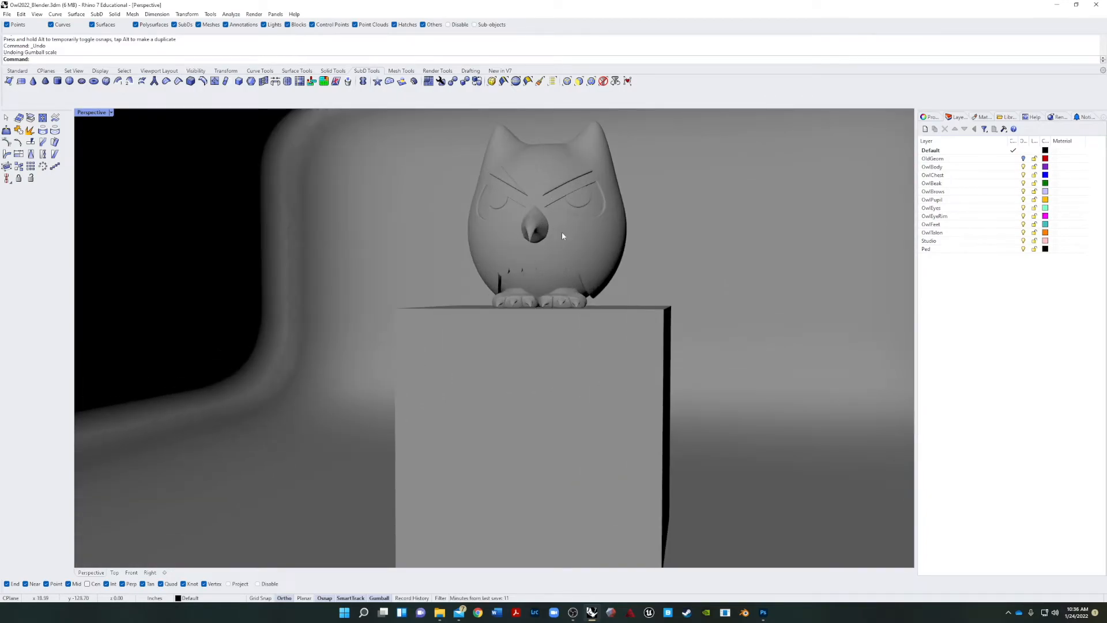
right_click_drag(563, 236, 561, 313)
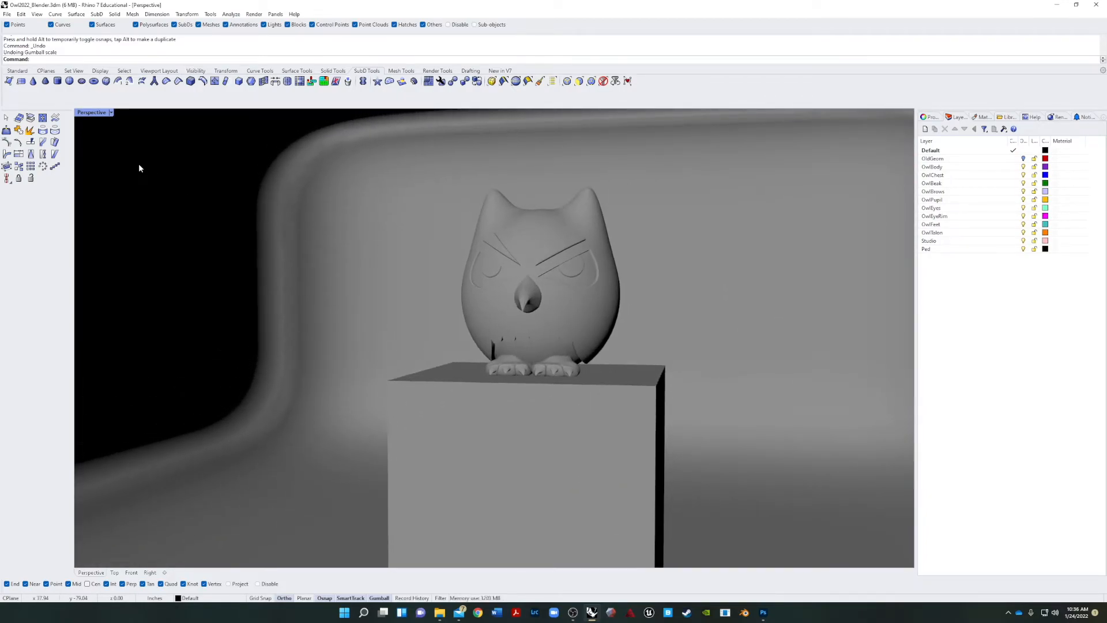
left_click(13, 71)
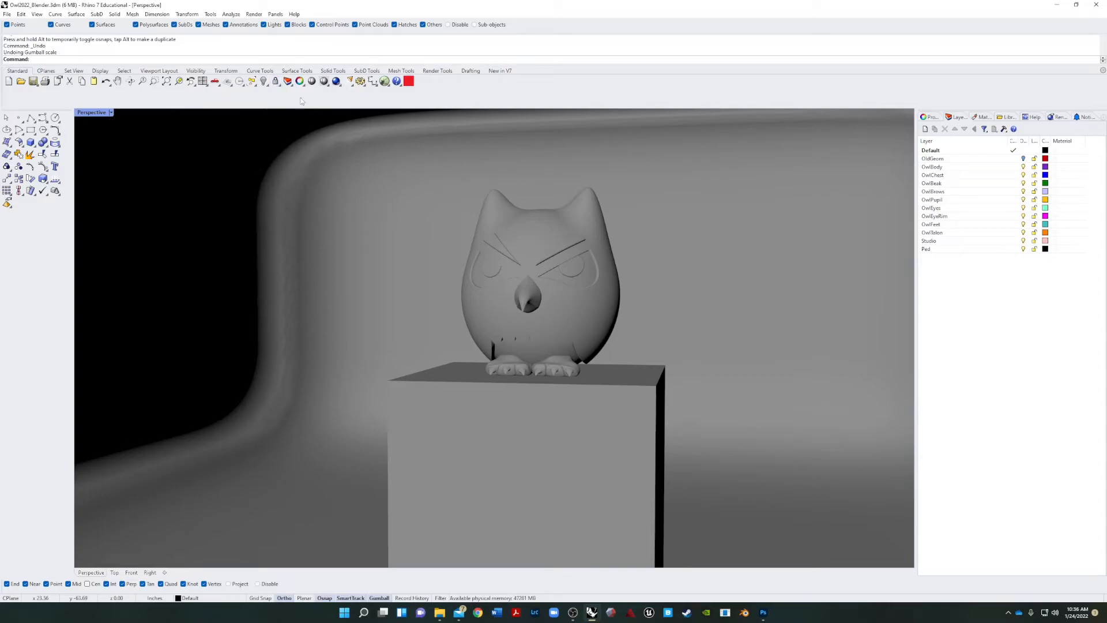
right_click(424, 83)
mouse_move(431, 86)
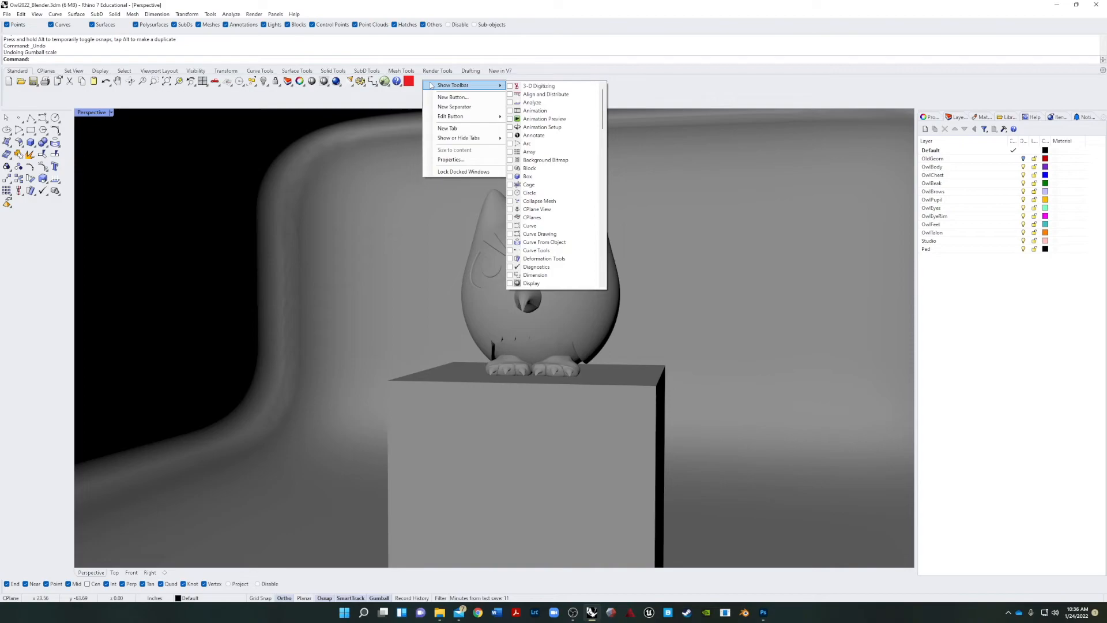
left_click(453, 97)
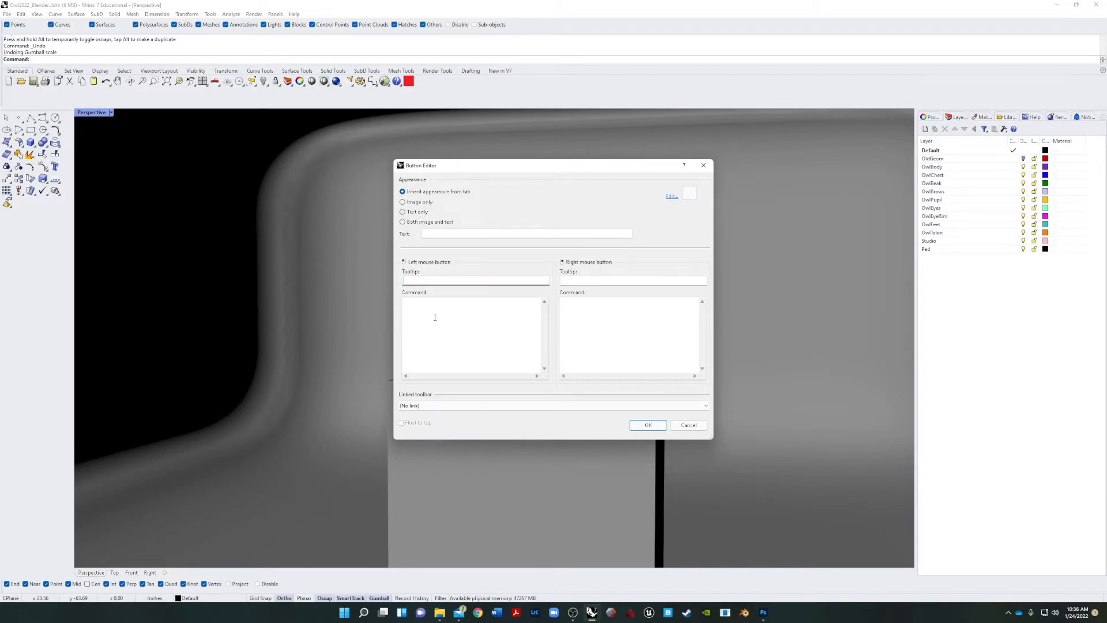
left_click(689, 425)
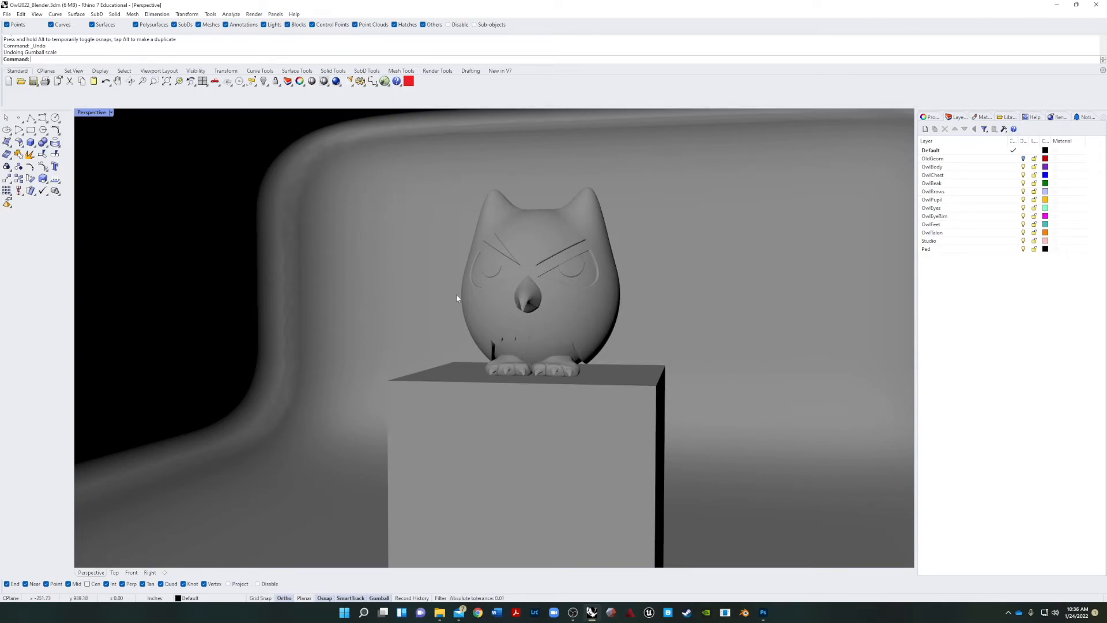
right_click(419, 82)
left_click(417, 83)
right_click(407, 83)
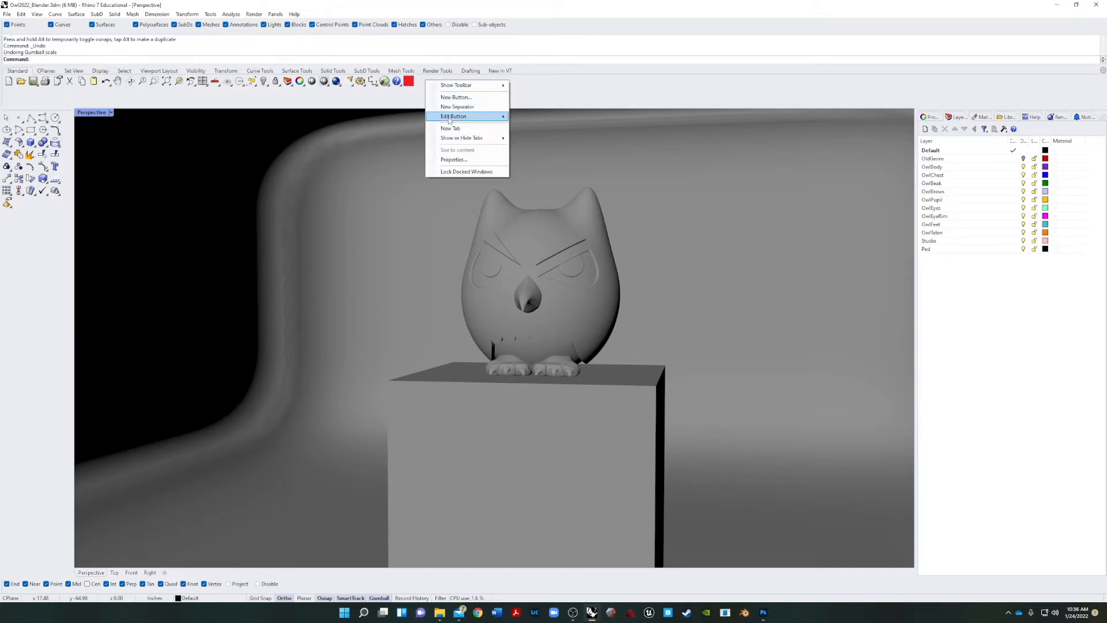
left_click(408, 88)
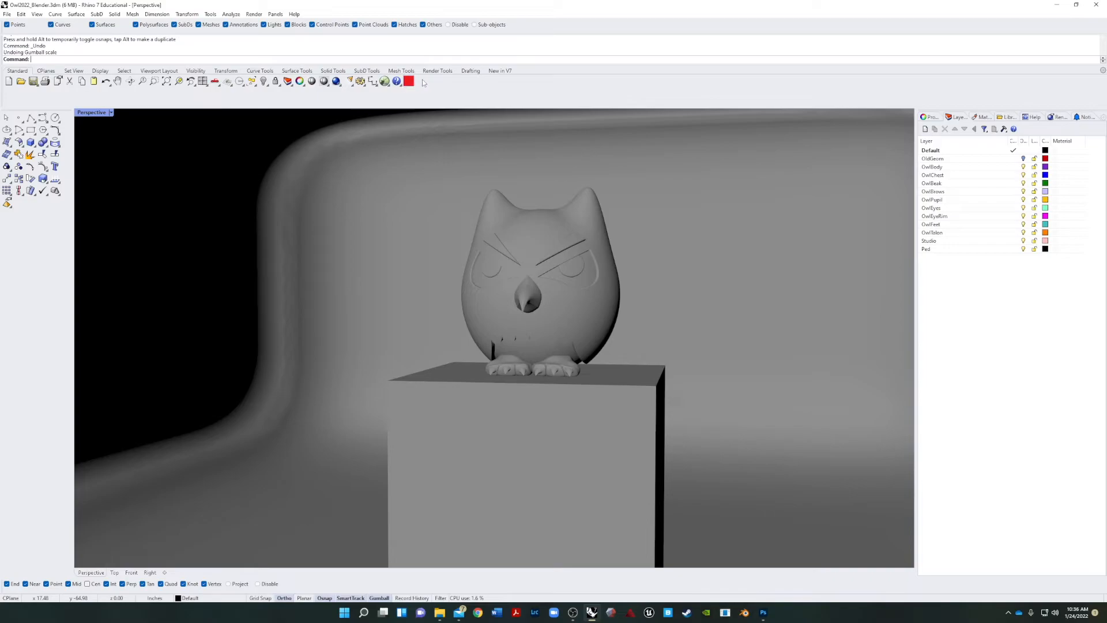
Open the existing Macro 01 button for editing and copy its entire RunPythonScript command
right_click(423, 80)
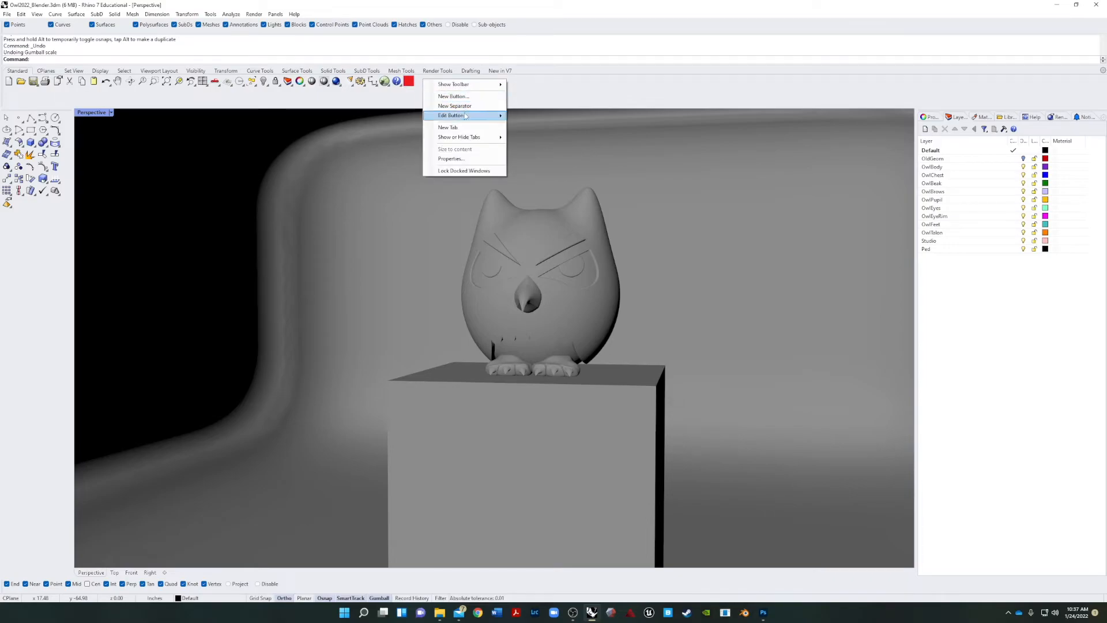
mouse_move(465, 117)
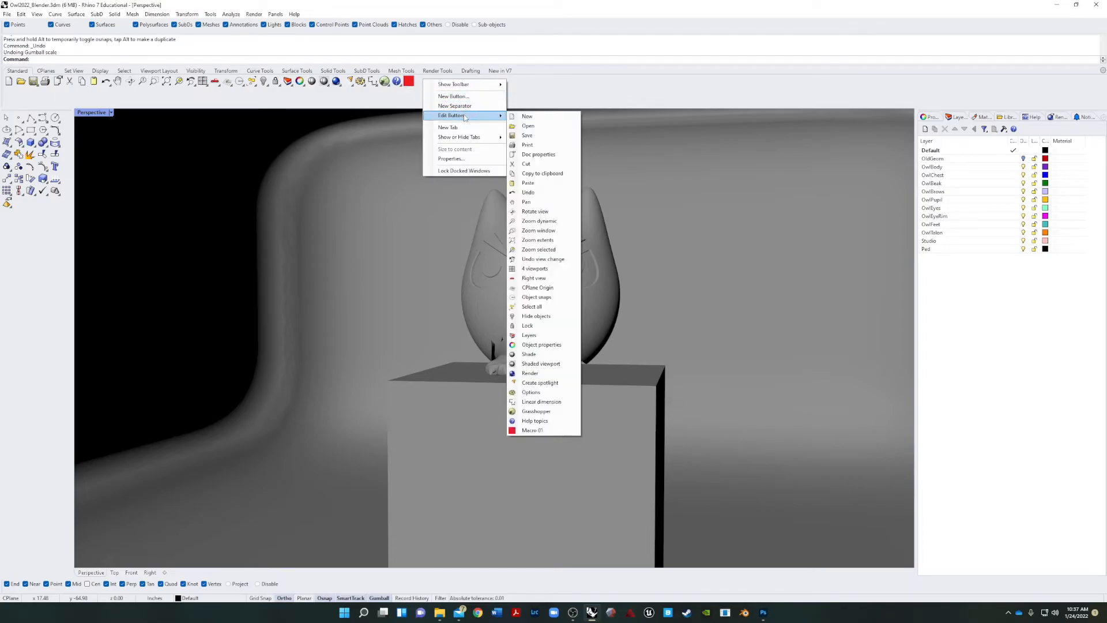
left_click(530, 430)
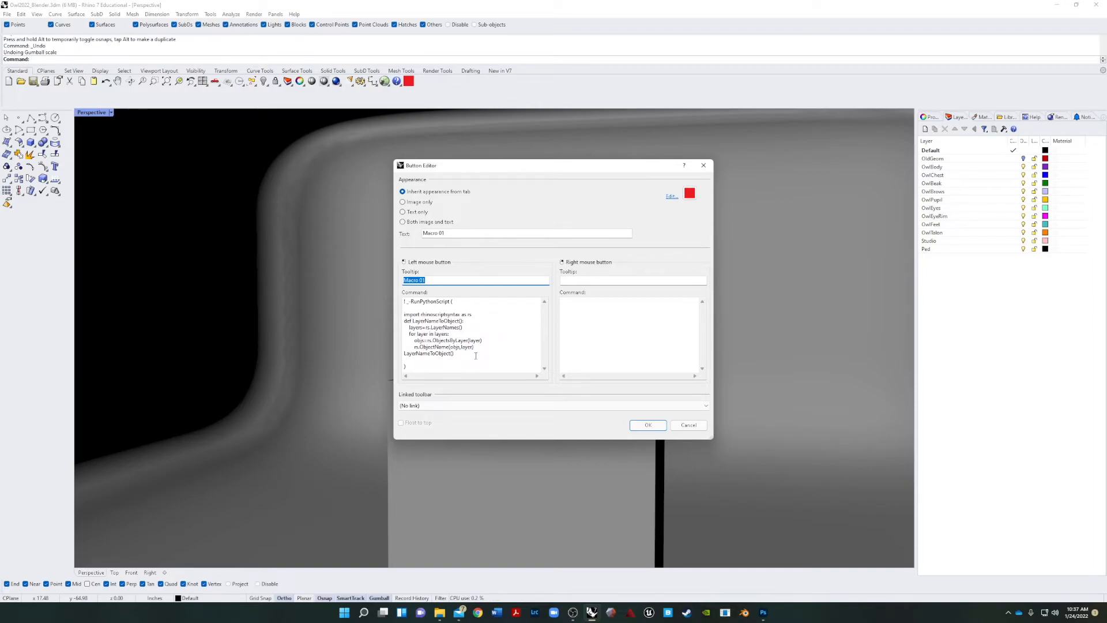
left_click_drag(413, 367, 400, 290)
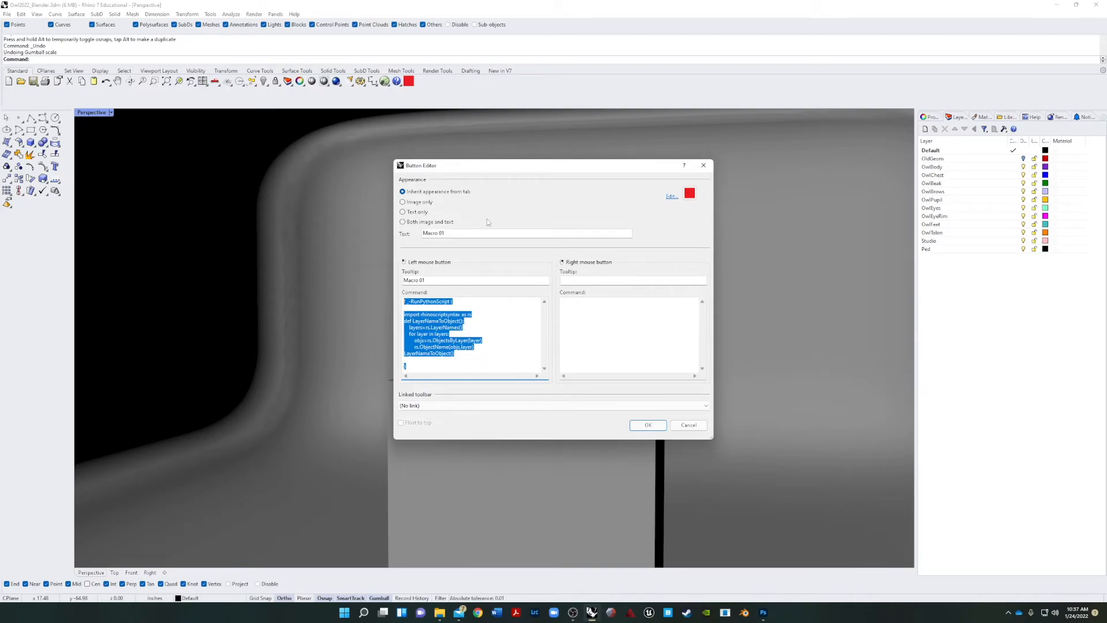
left_click(444, 193)
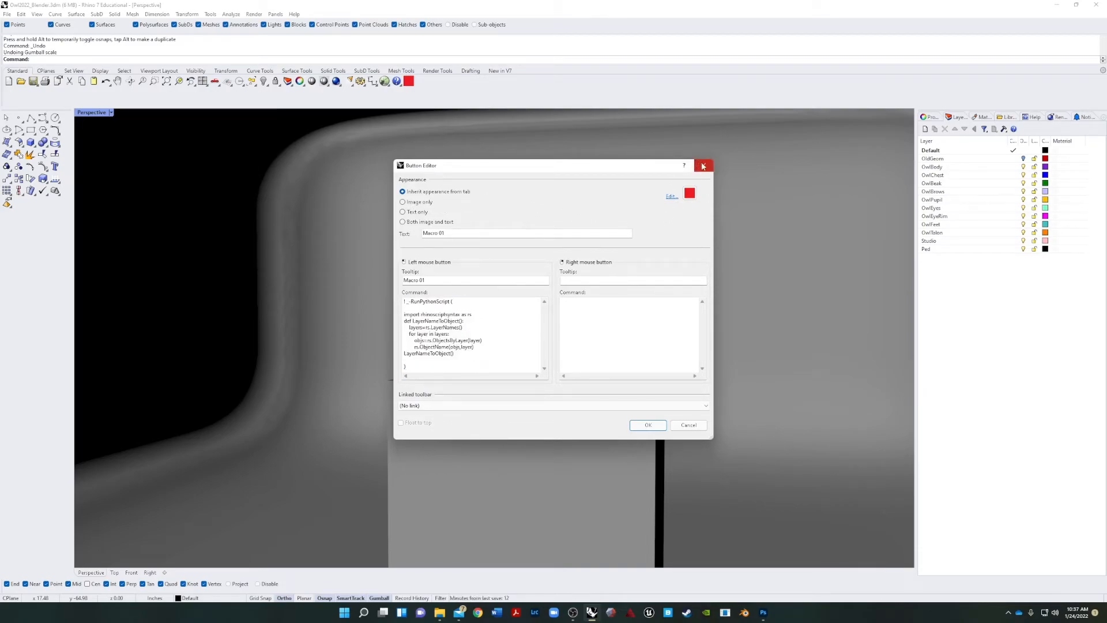
left_click_drag(423, 366, 390, 298)
right_click(407, 306)
left_click(441, 350)
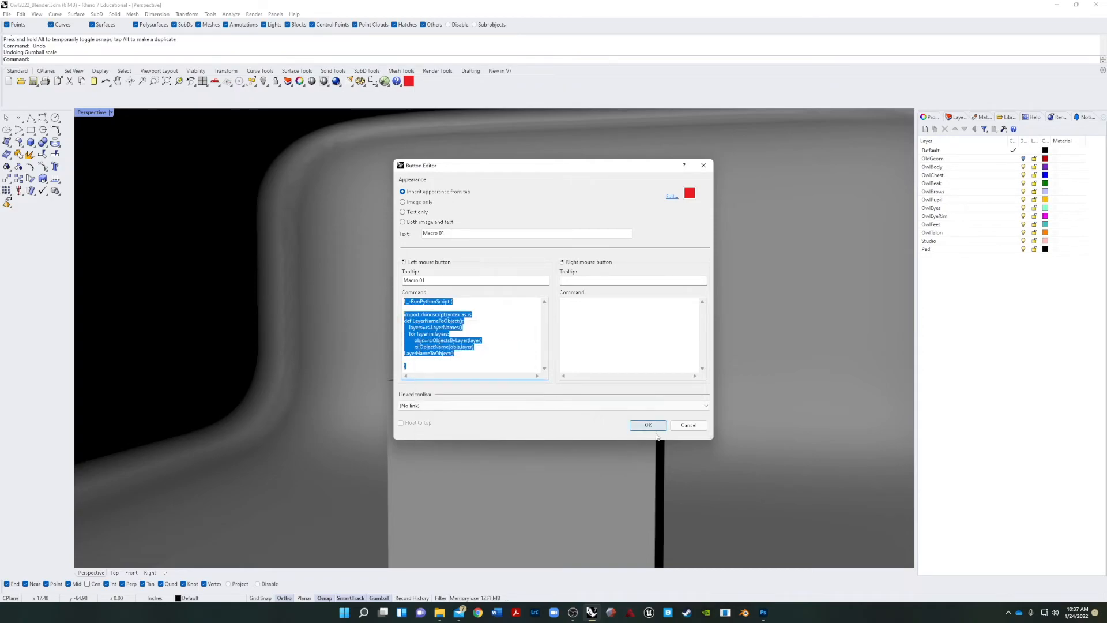
left_click(648, 426)
Create a new toolbar button and draw a red smiling face with two eye outlines as its 24 x 24 icon
right_click(442, 86)
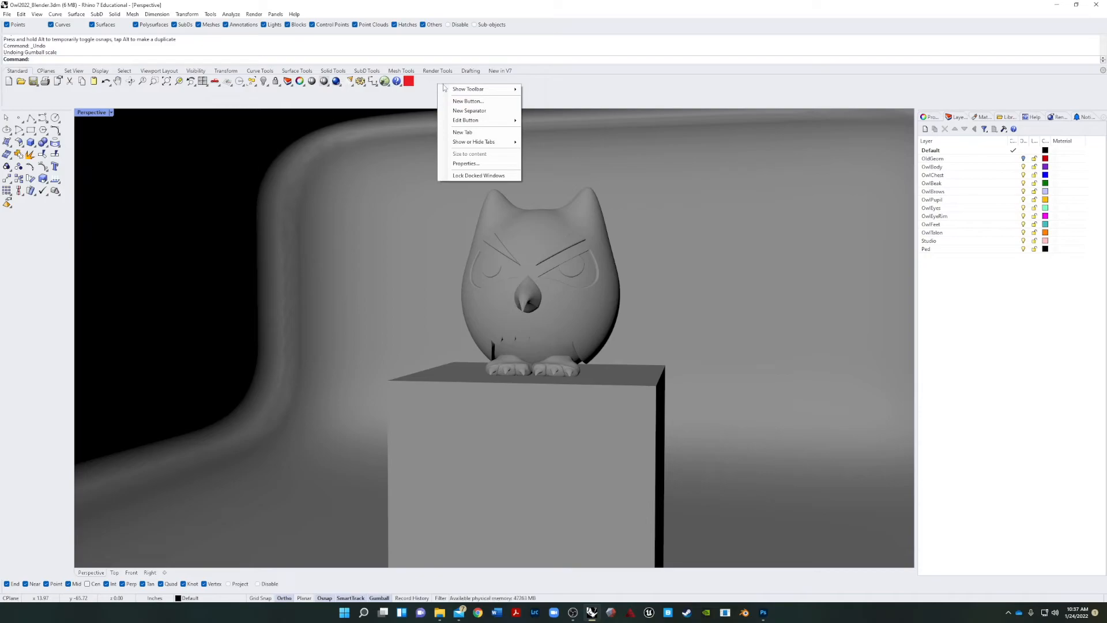
mouse_move(447, 90)
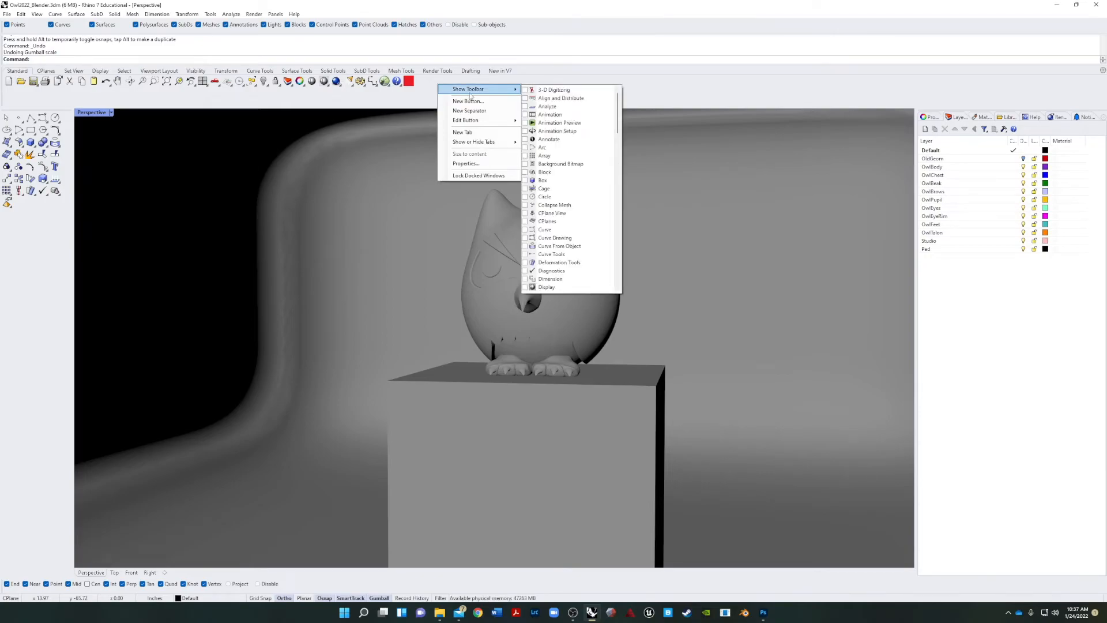
left_click(469, 101)
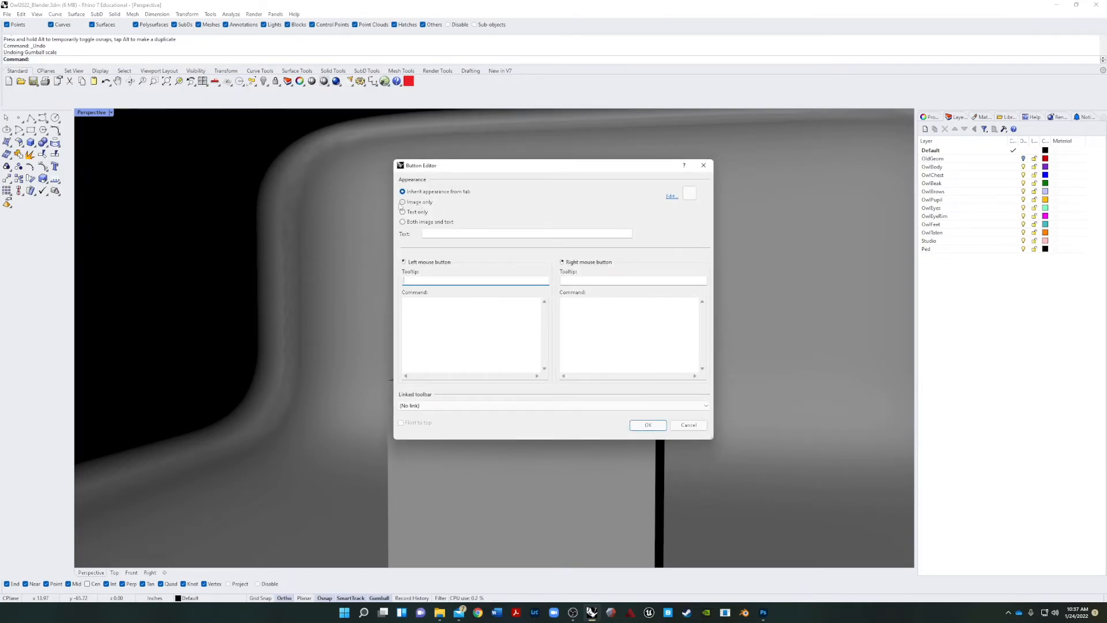
left_click(673, 197)
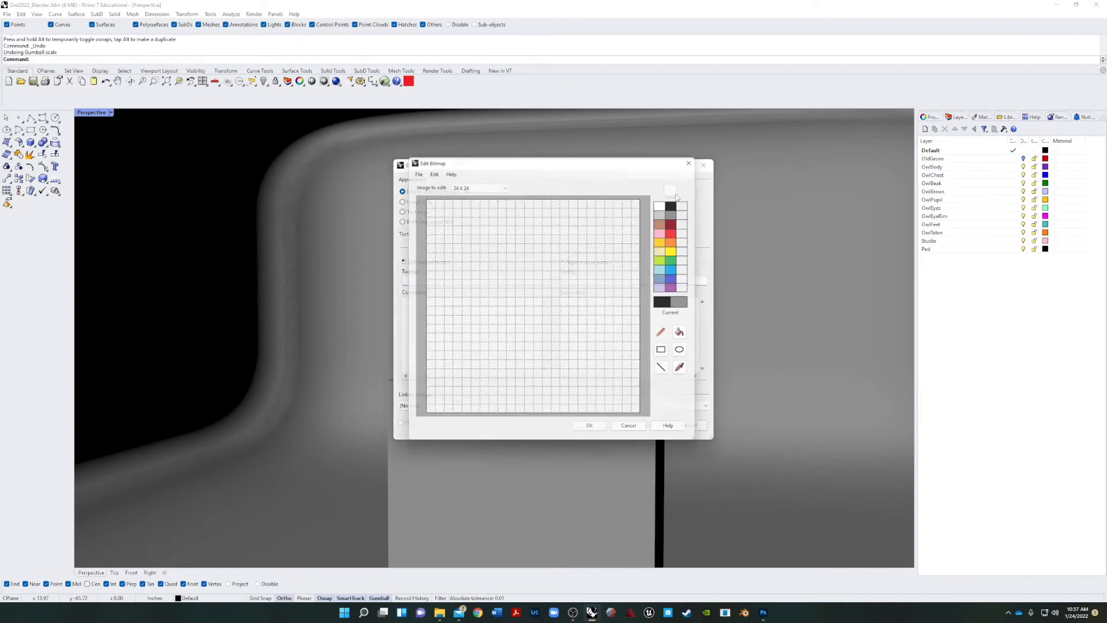
left_click(680, 231)
mouse_move(445, 226)
left_mouse_down()
mouse_move(512, 269)
mouse_move(531, 223)
mouse_move(605, 254)
mouse_move(613, 226)
left_mouse_up()
mouse_move(453, 318)
left_mouse_down()
mouse_move(542, 386)
mouse_move(634, 300)
left_mouse_up()
mouse_move(456, 218)
left_mouse_down()
mouse_move(471, 207)
mouse_move(531, 224)
mouse_move(604, 204)
mouse_move(615, 223)
left_mouse_up()
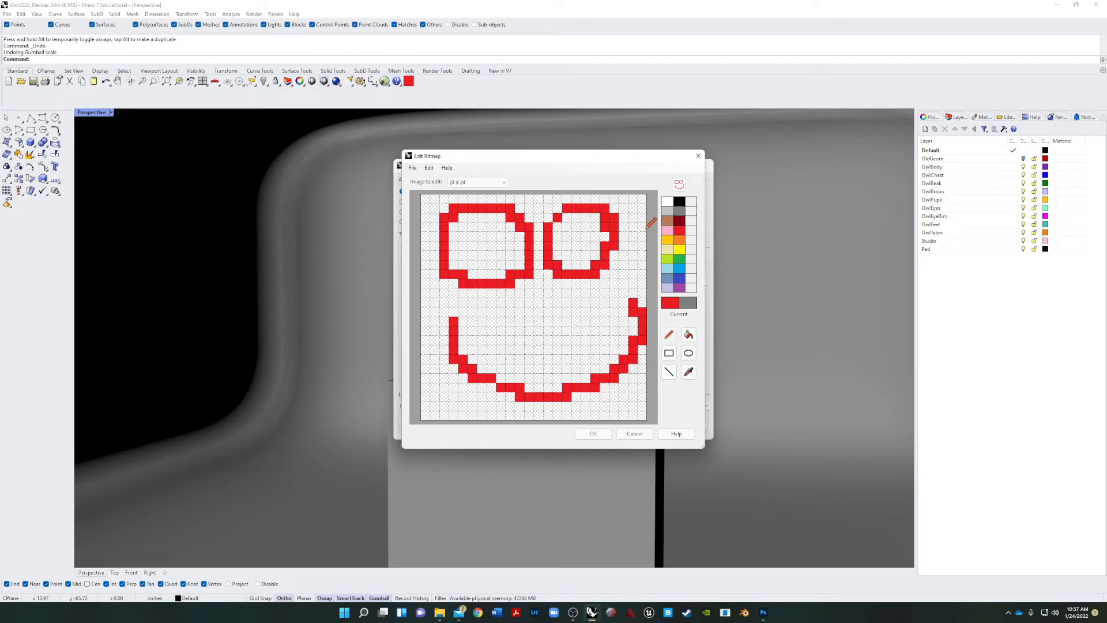
Paint a pink pupil in the icon's left eye and a blue one in the right eye, and accept the icon
left_click(667, 230)
left_click_drag(471, 245, 493, 257)
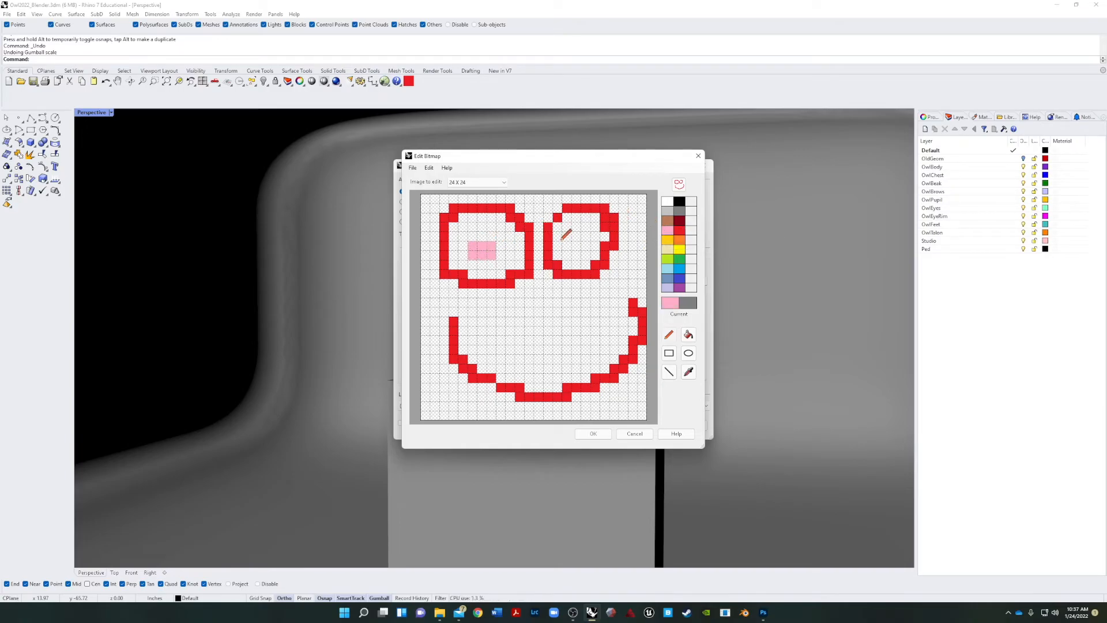
left_click(680, 279)
left_click_drag(565, 236, 583, 235)
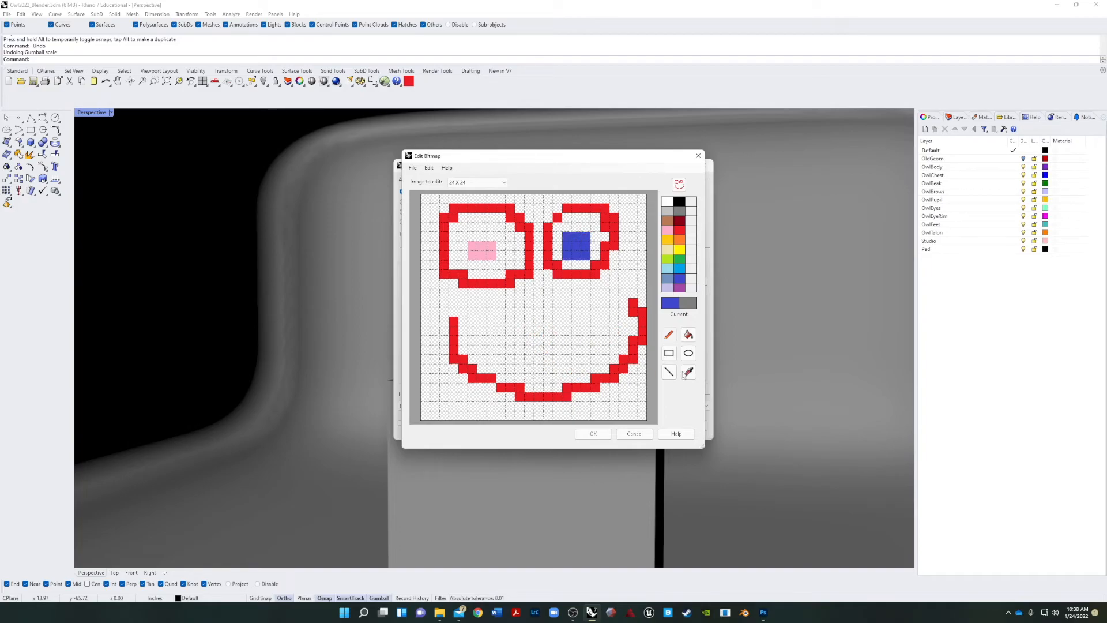
left_click(593, 434)
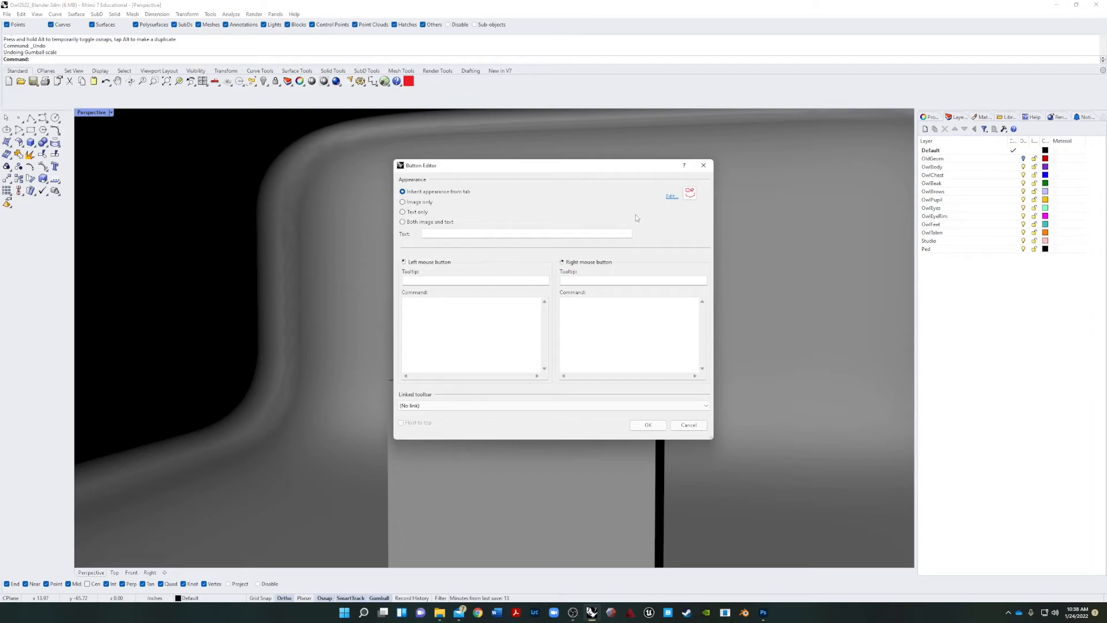
Paste the copied RunPythonScript code as the new button's command and save the button
left_click(404, 309)
right_click(409, 305)
left_click(444, 341)
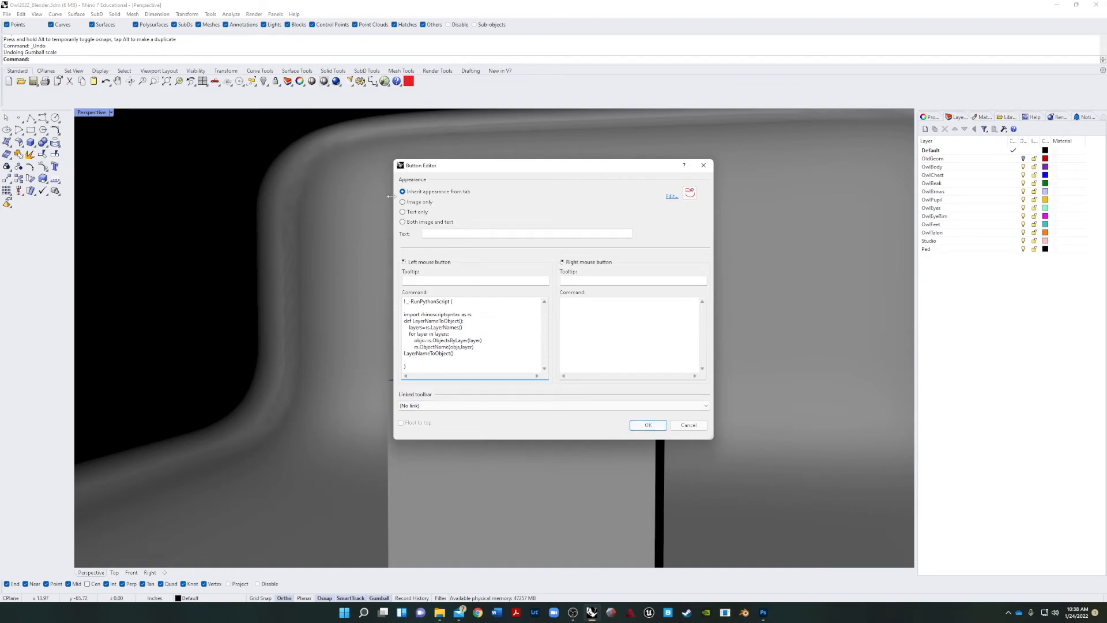
left_click(651, 425)
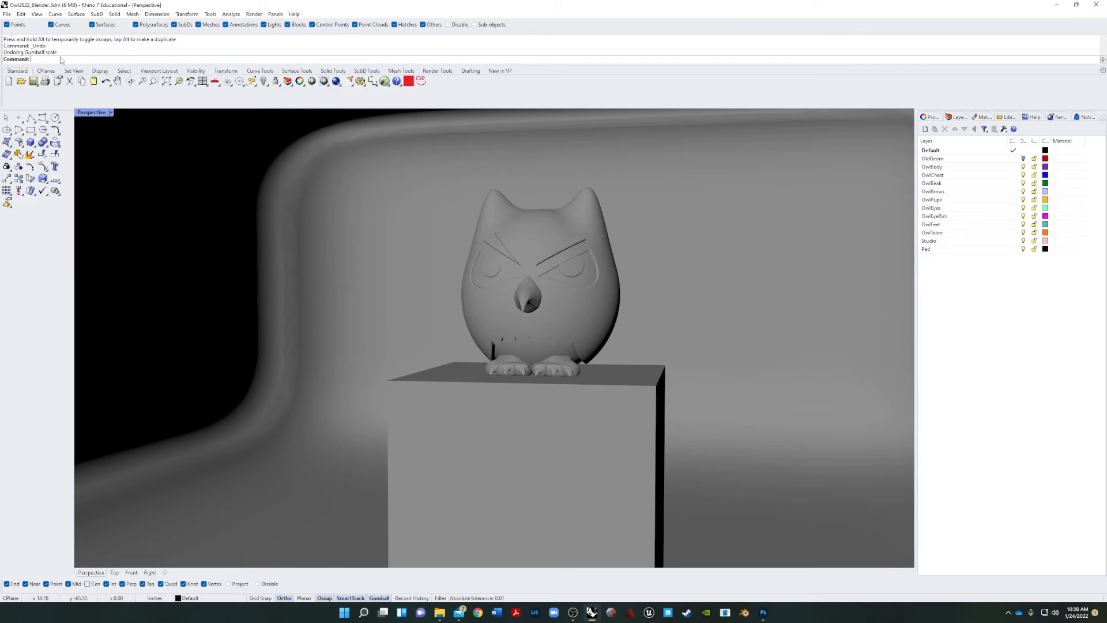
Try running the layer-naming script from the new smiley button, and undo it
left_click(422, 81)
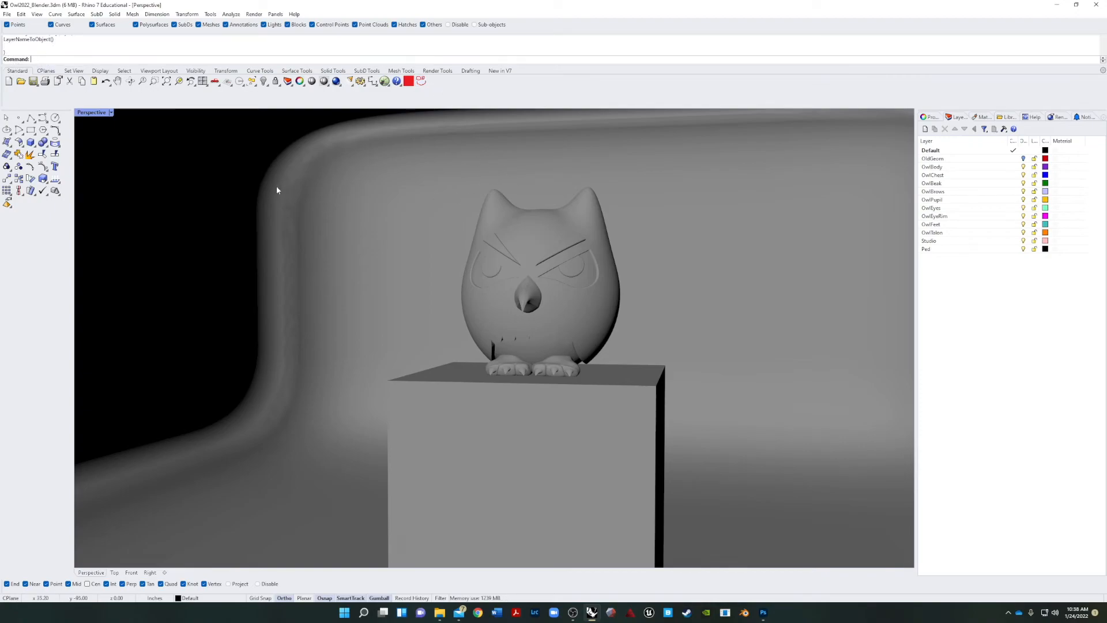
key("ctrl+z")
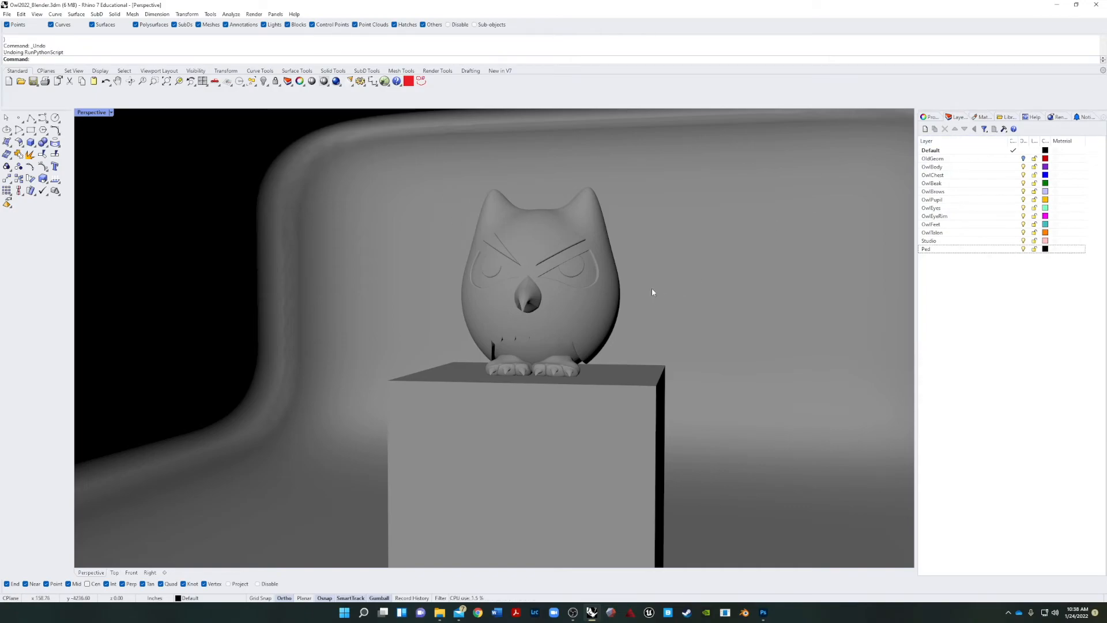
Display the owl body's object properties and run Macro 01 to name all objects after their layers
left_click(929, 118)
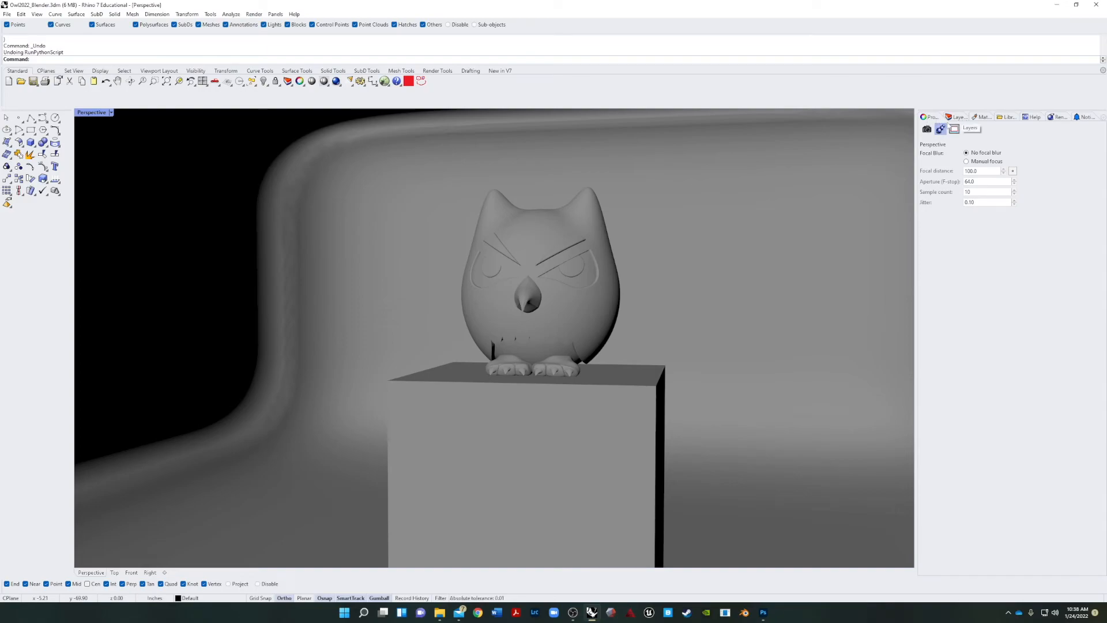
left_click(926, 130)
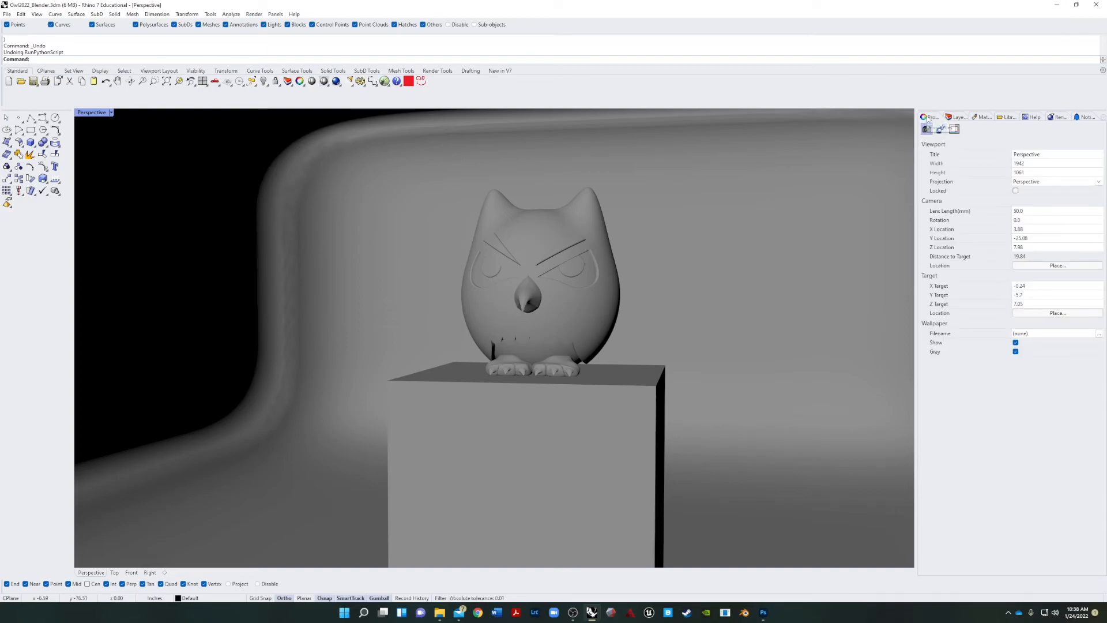
left_click(532, 219)
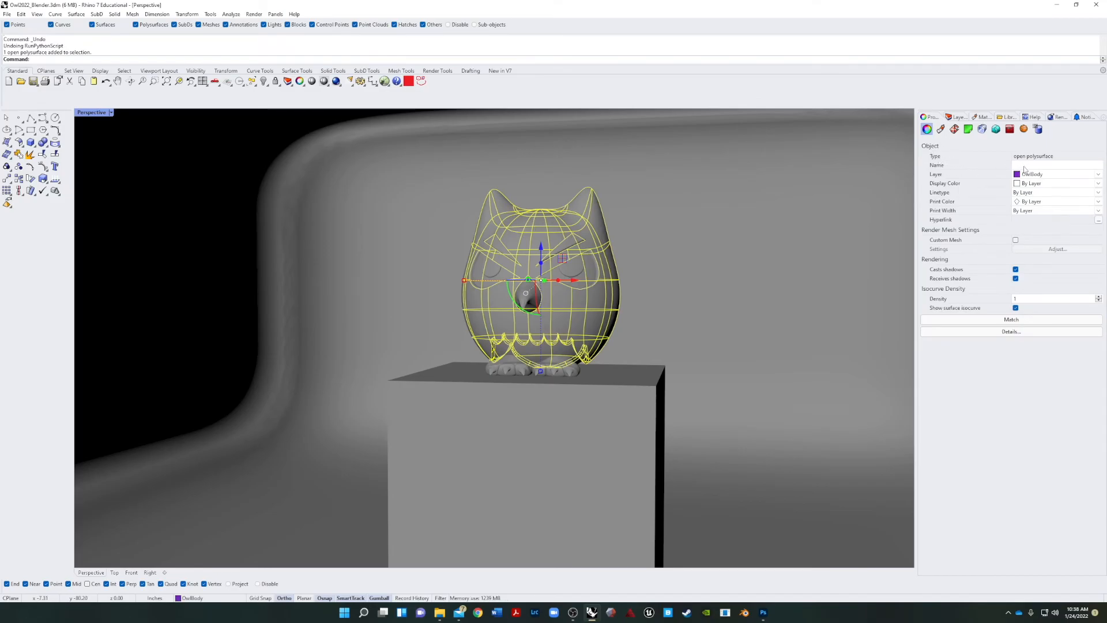
left_click(410, 81)
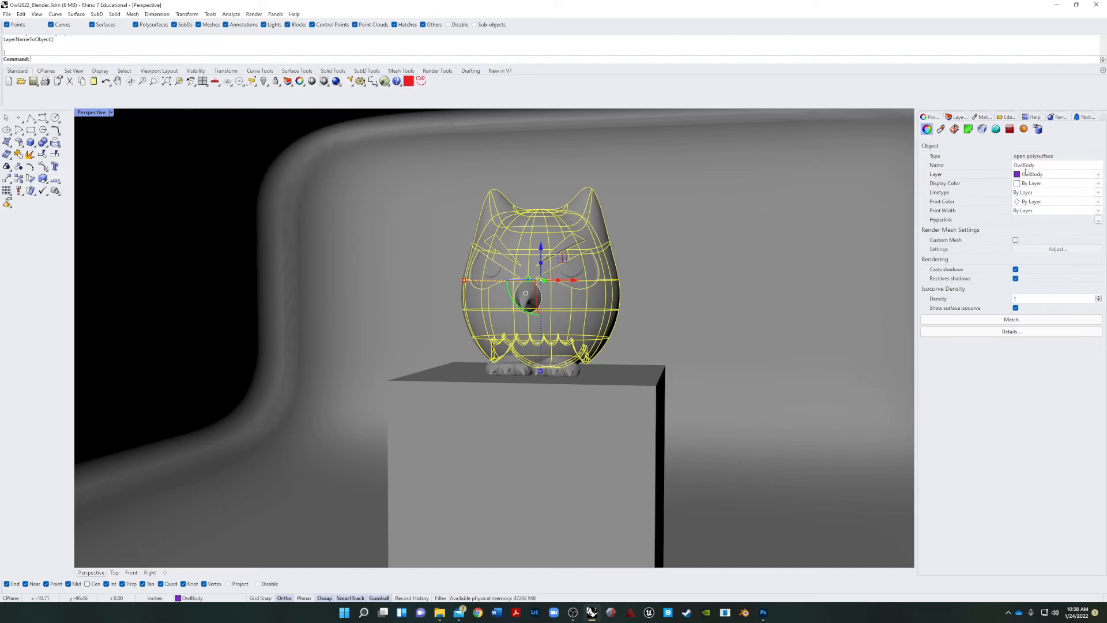
Select the pedestal and the owl's feet in turn to check their object names against their layers
left_click(558, 445)
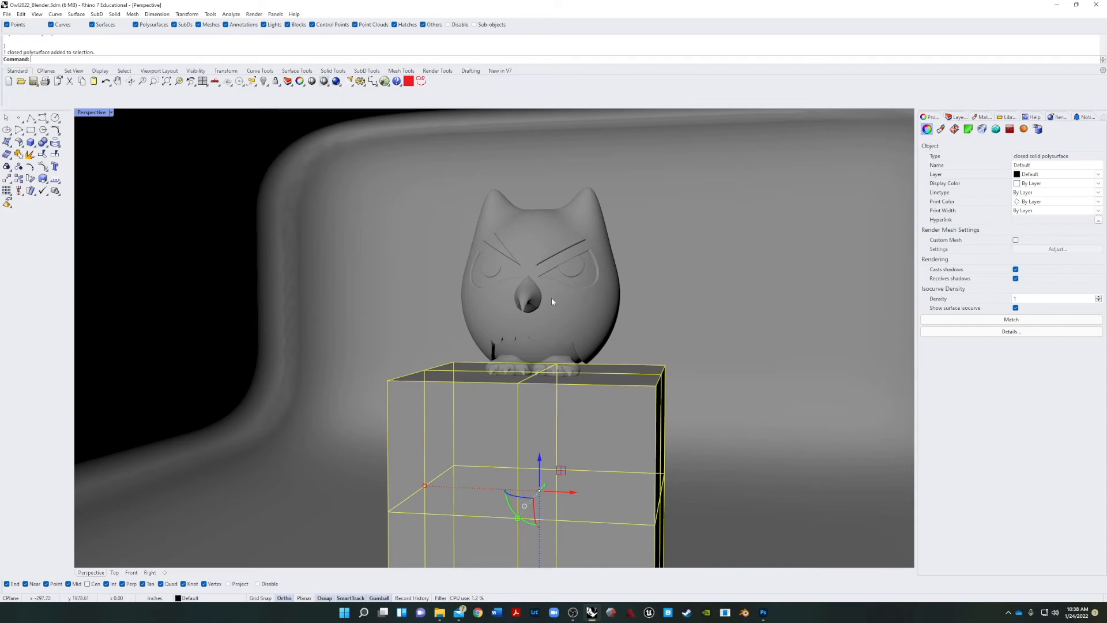
key("Escape")
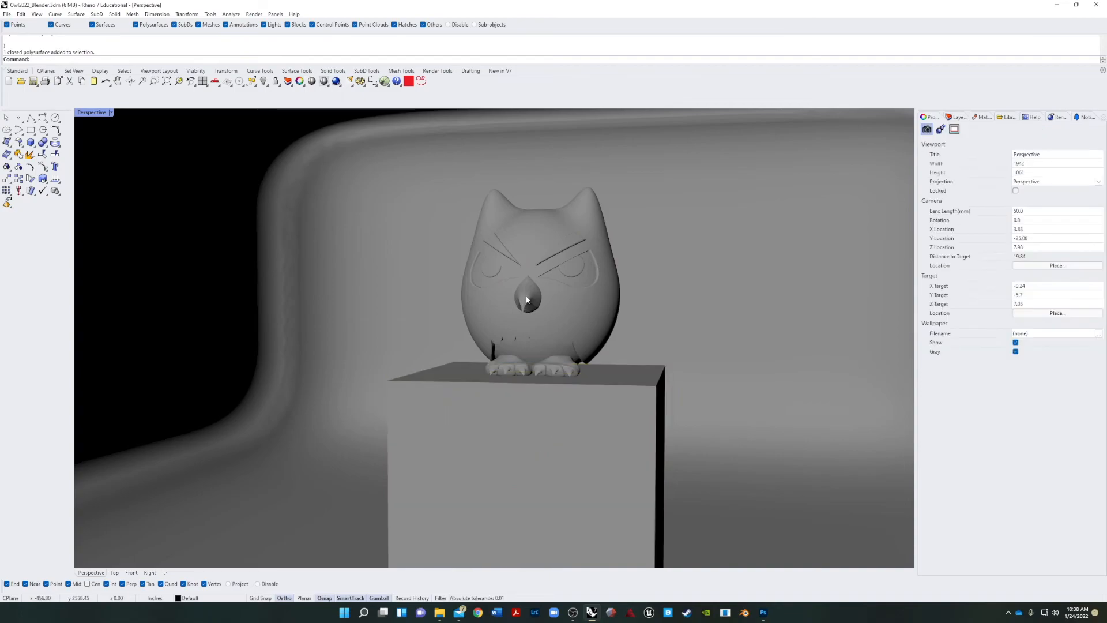
left_click(549, 368)
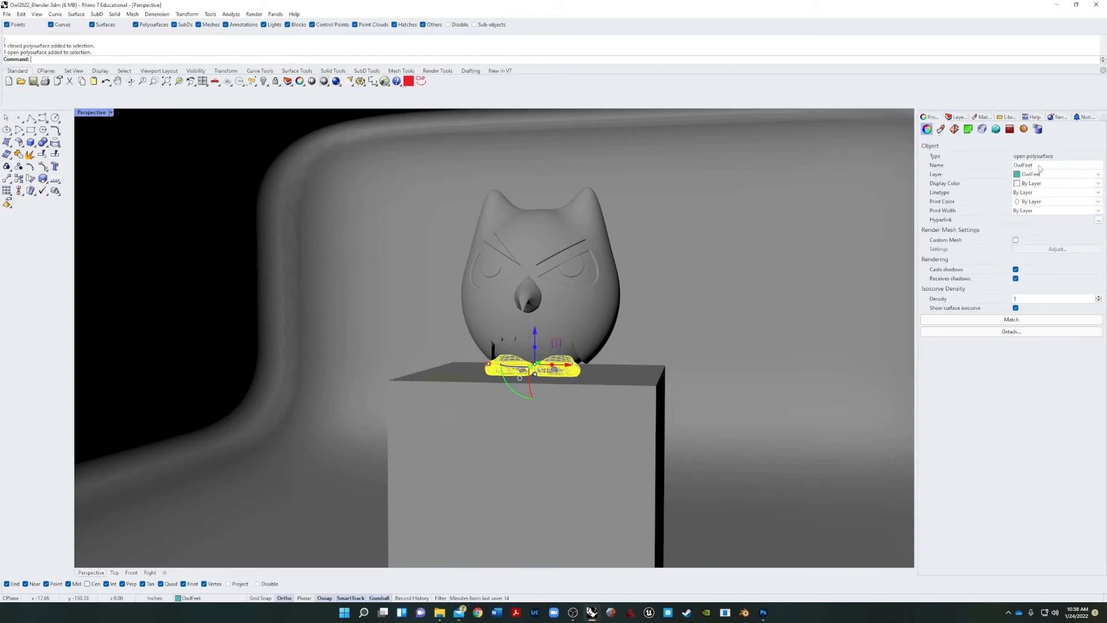
key("Escape")
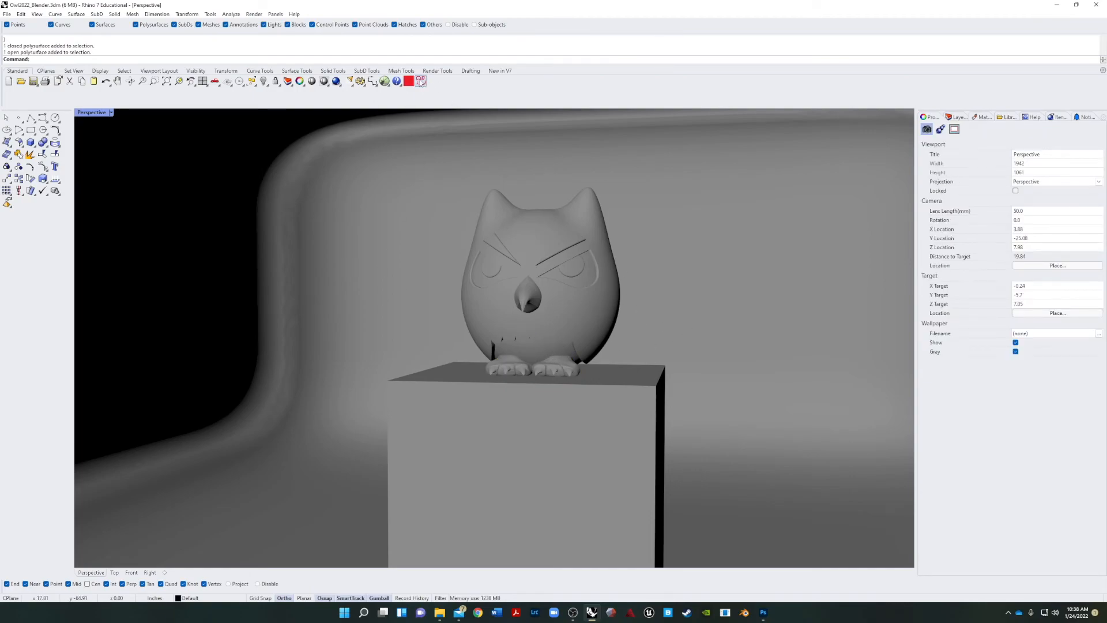
Remove the unnamed smiley script button from the Standard toolbar, keeping the red Macro 01 button
right_click(436, 82)
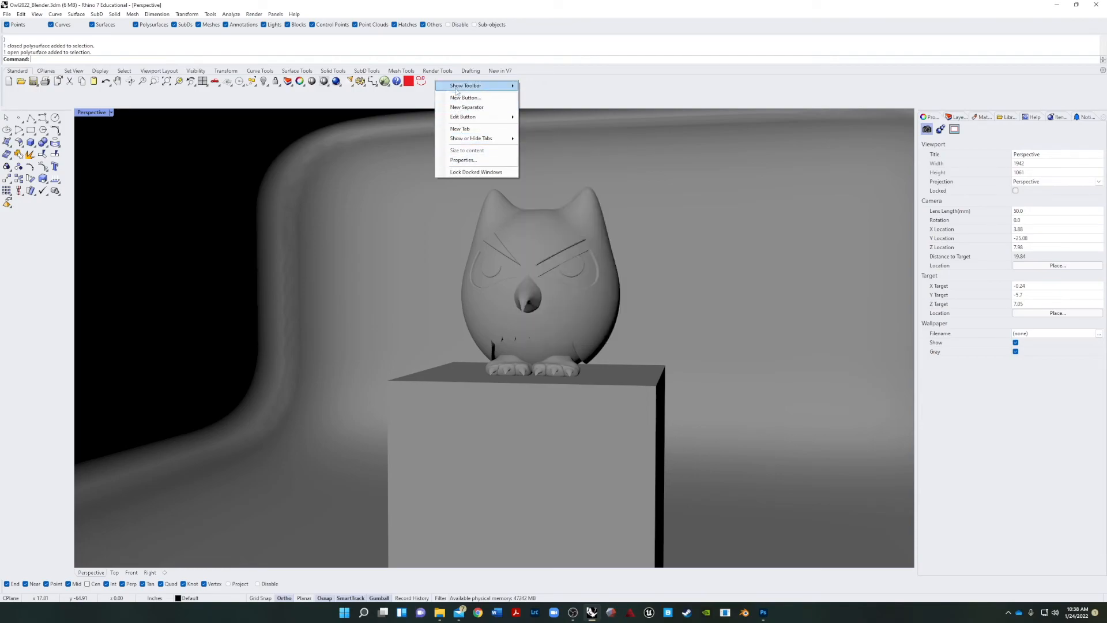
mouse_move(468, 117)
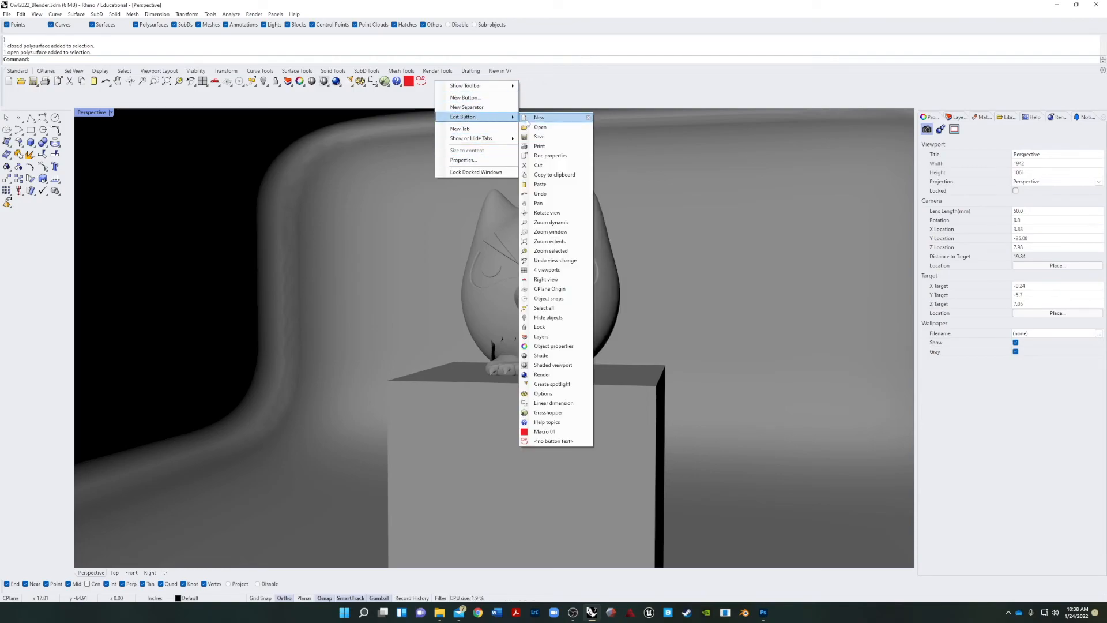
left_click(589, 441)
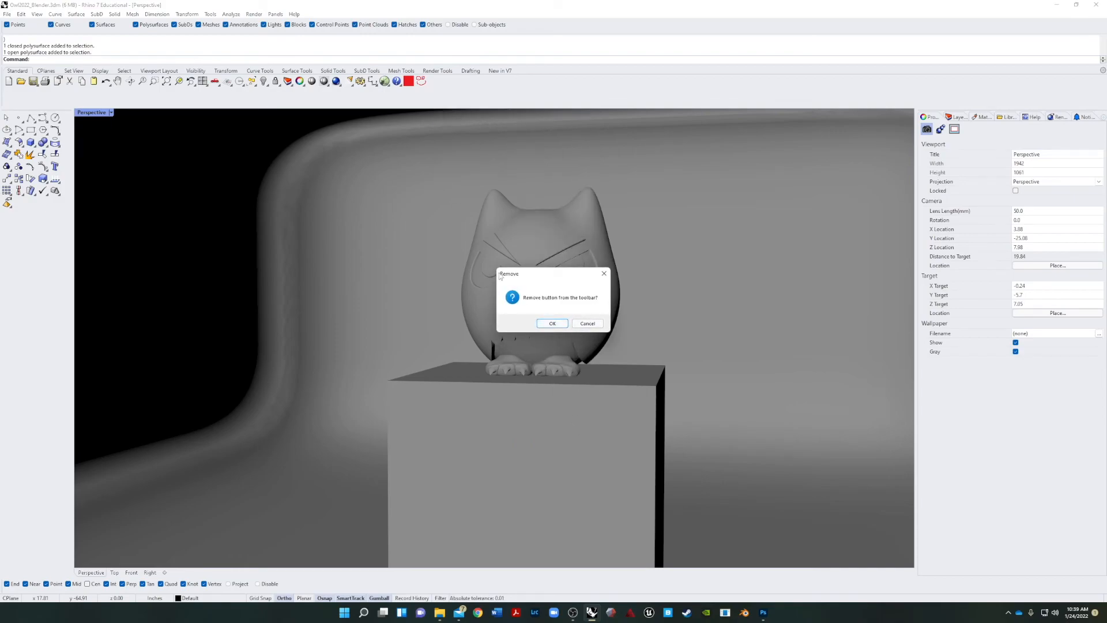
left_click(552, 323)
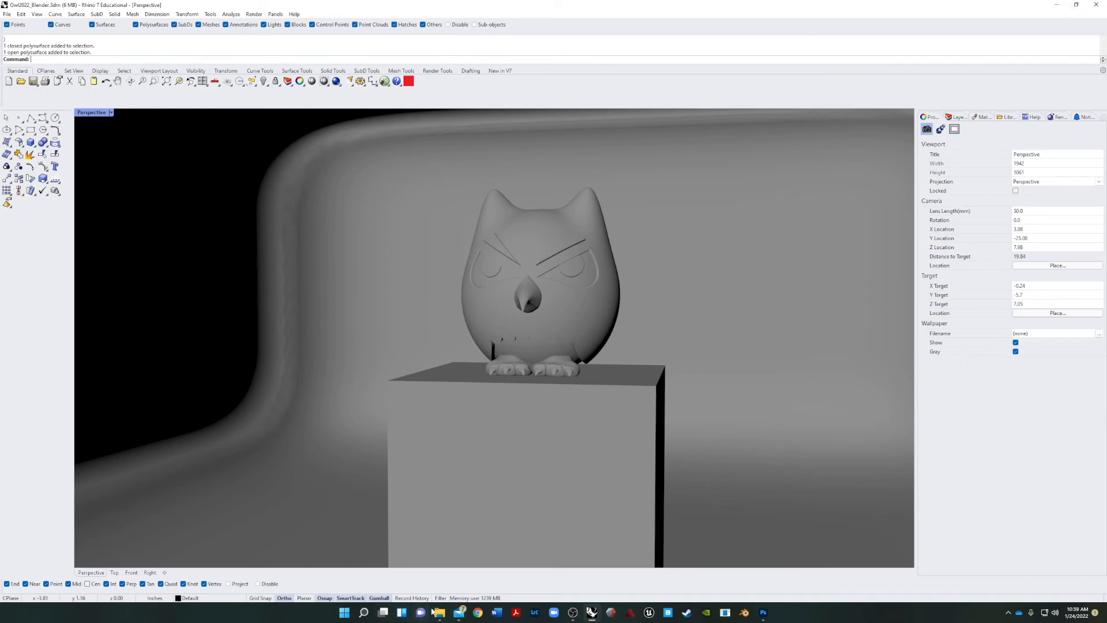
Switch to Chrome, search for "blender 3.0" and view the Blender 3.0 release page on blender.org
left_click(478, 613)
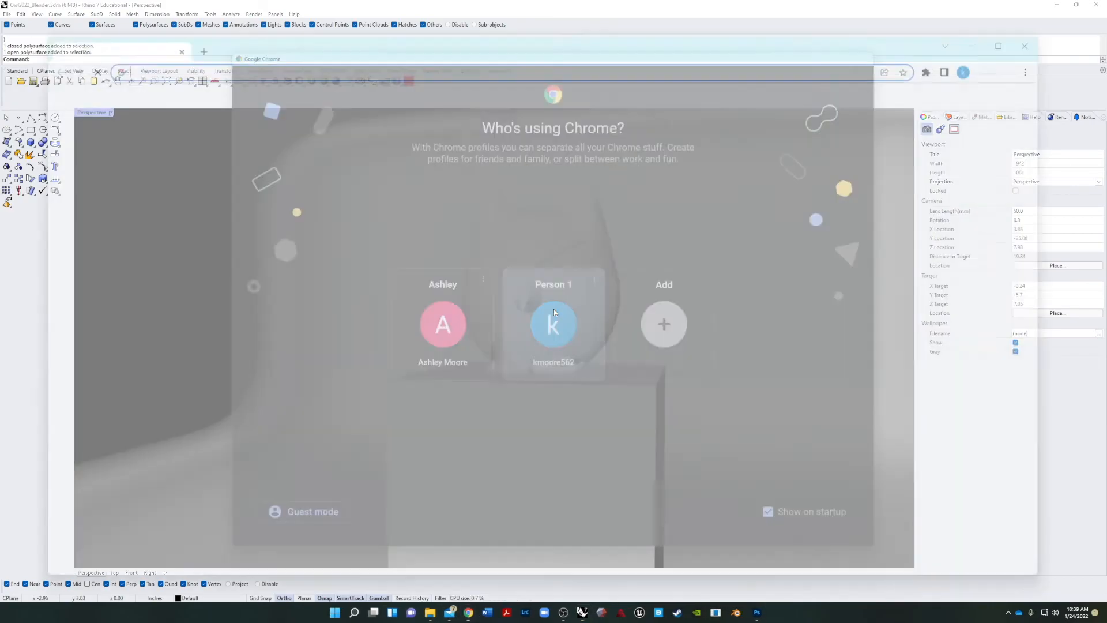
left_click(554, 312)
left_click(395, 49)
type("ble")
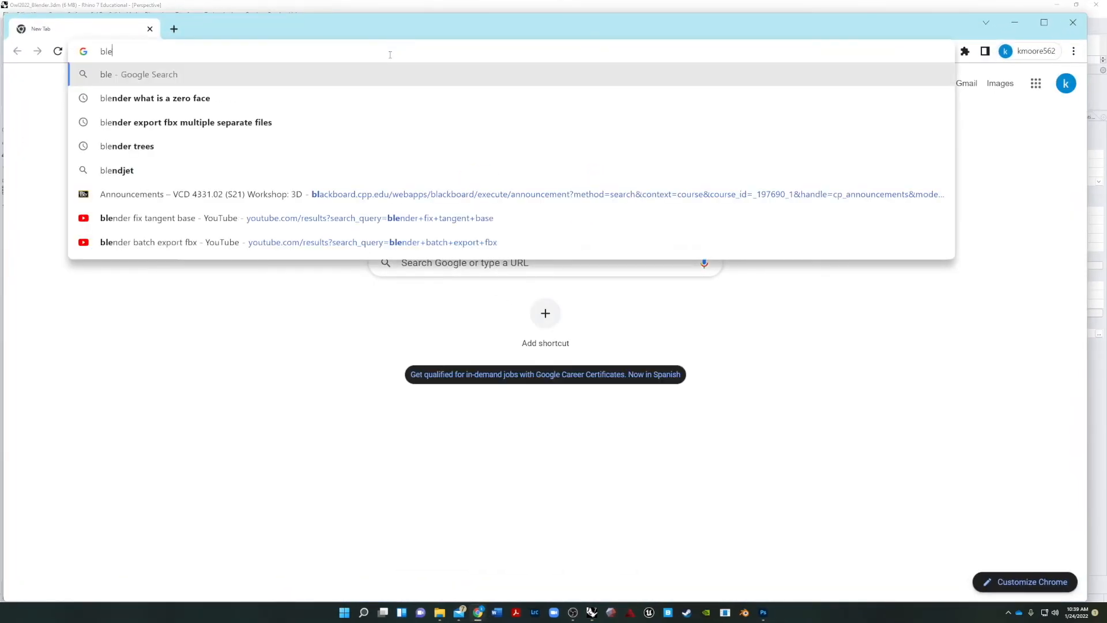
type("nder 3.0")
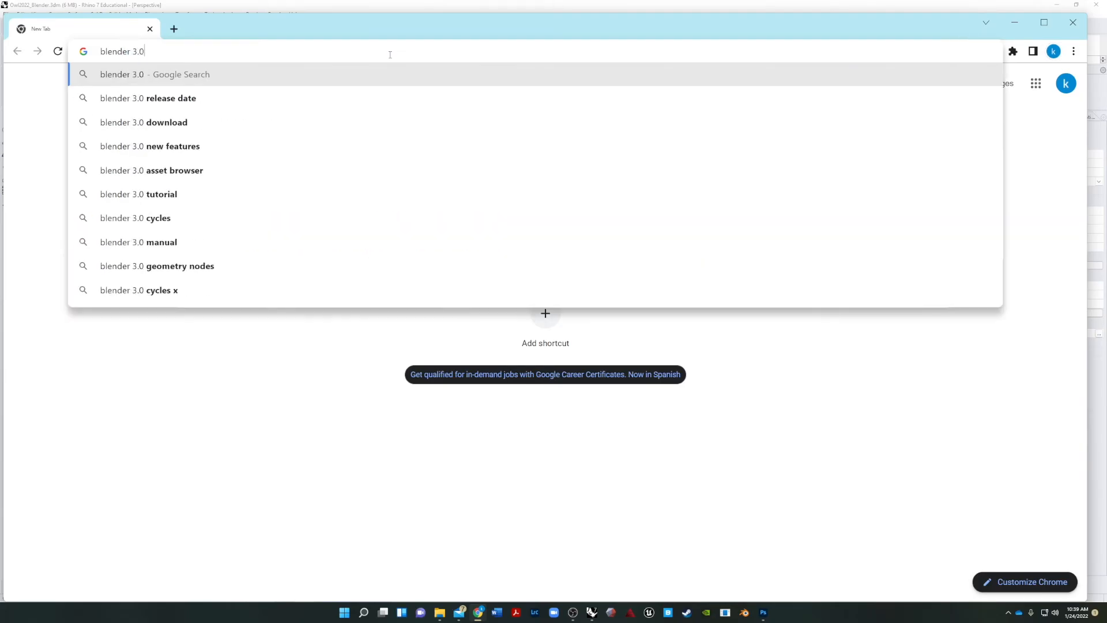
key("Return")
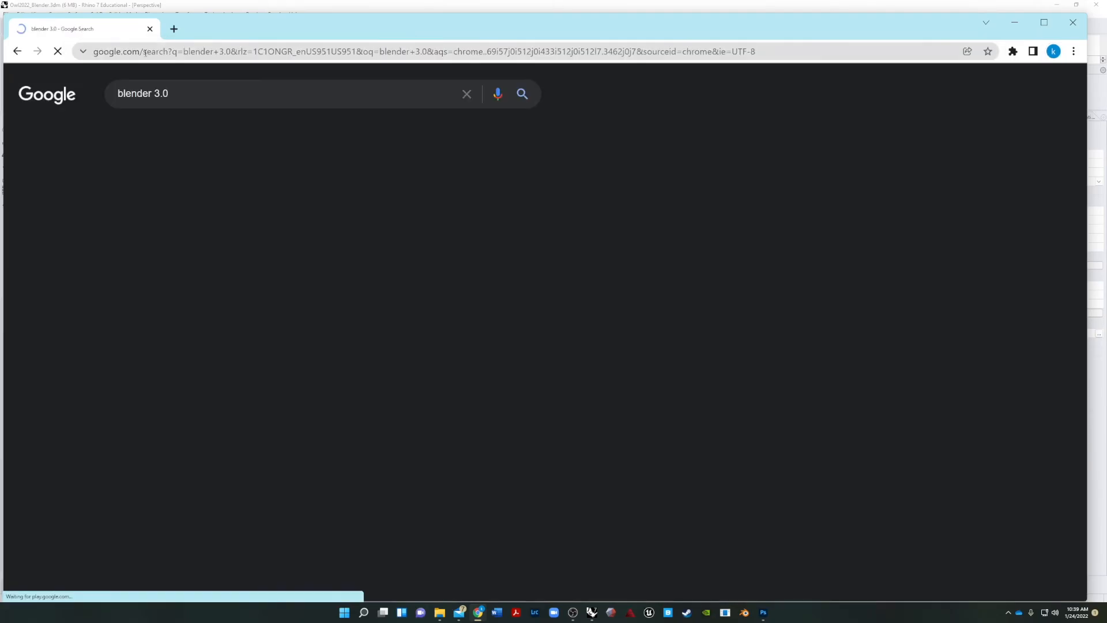
left_click(176, 203)
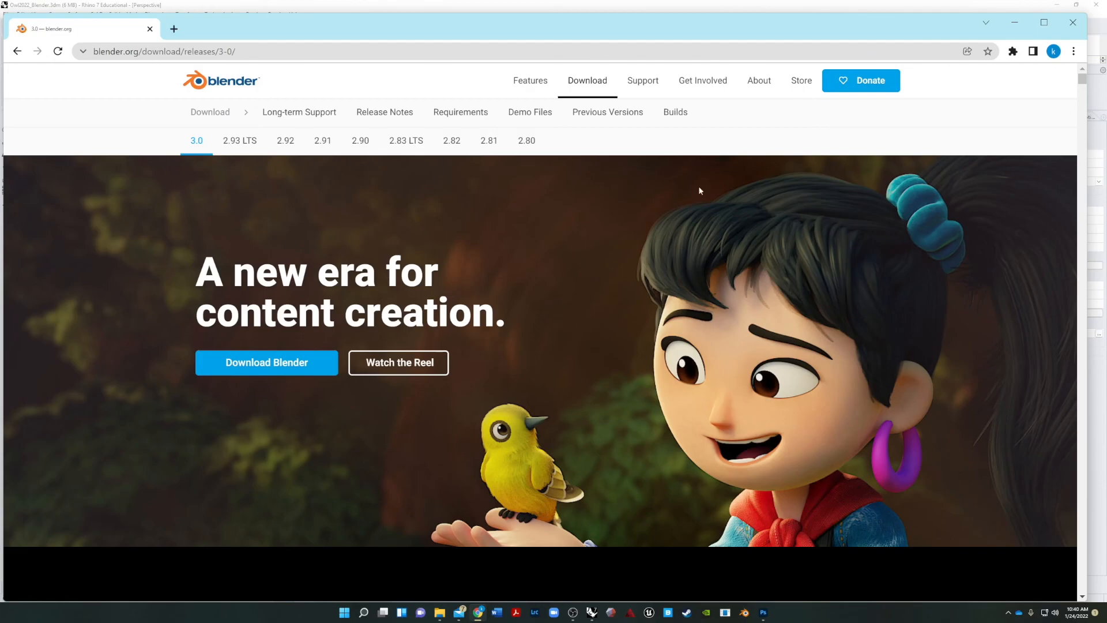
left_click(1017, 24)
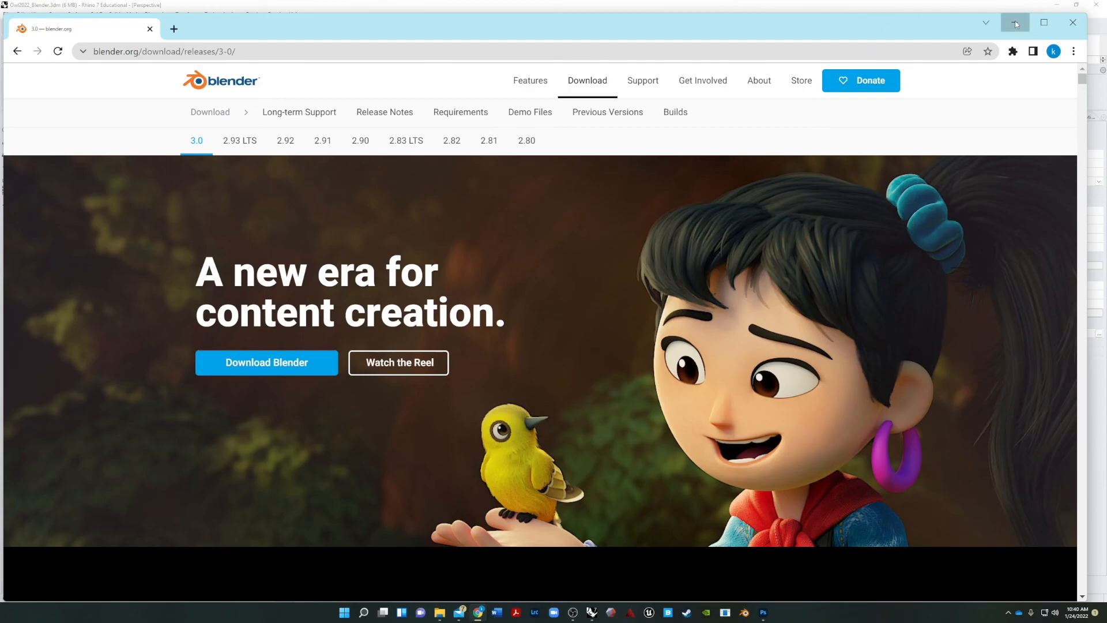